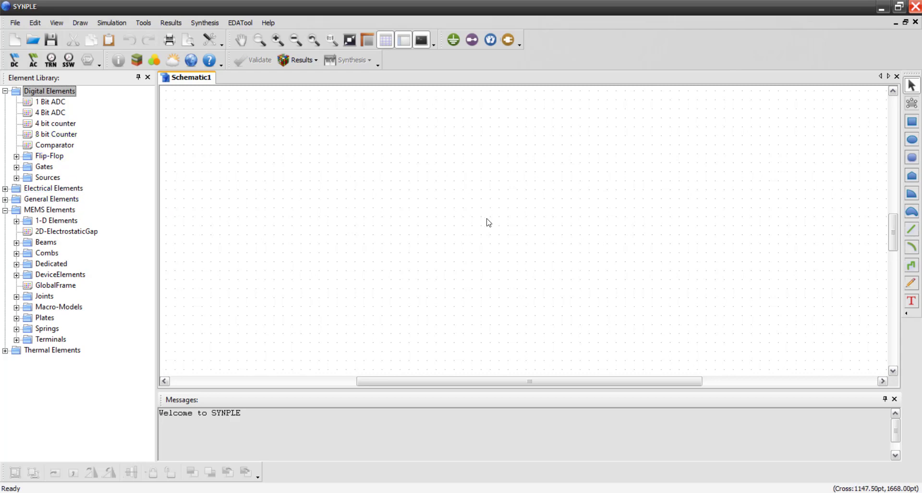
# Place a RigidPlate-4nodes element from the MEMS plates library in the schematic.
pyautogui.click(16, 318)
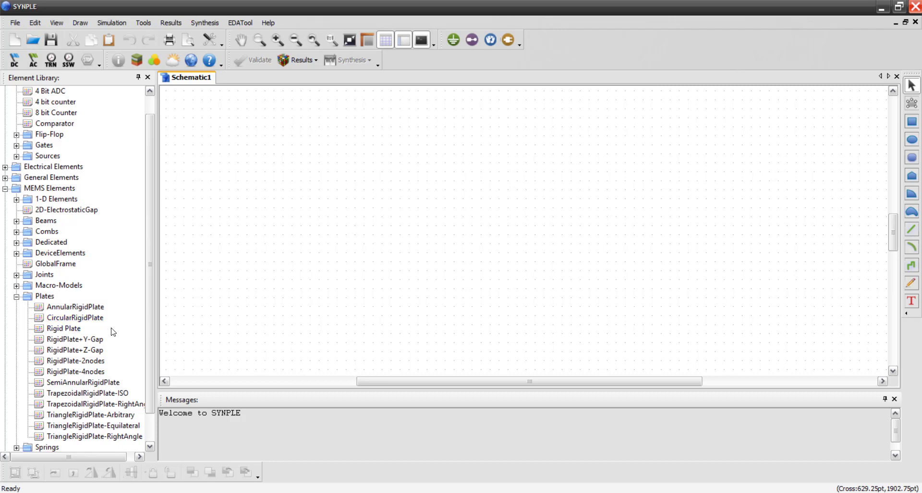
pyautogui.click(79, 372)
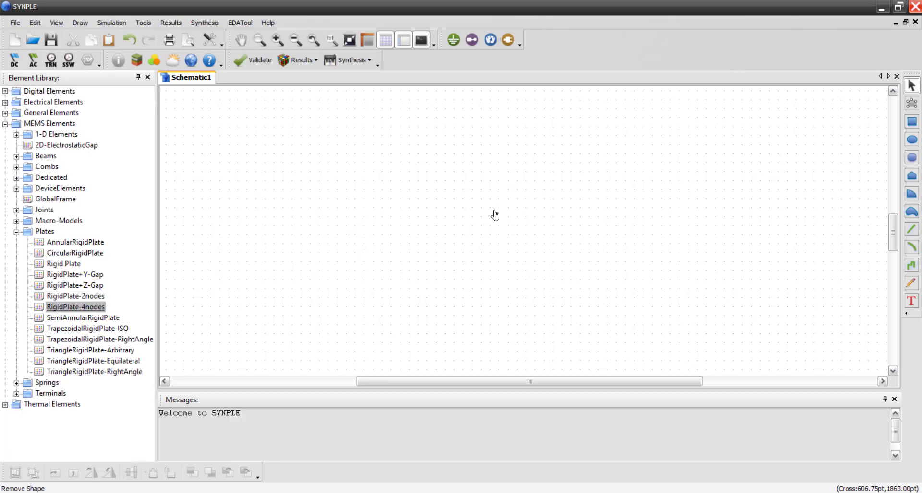
pyautogui.click(495, 166)
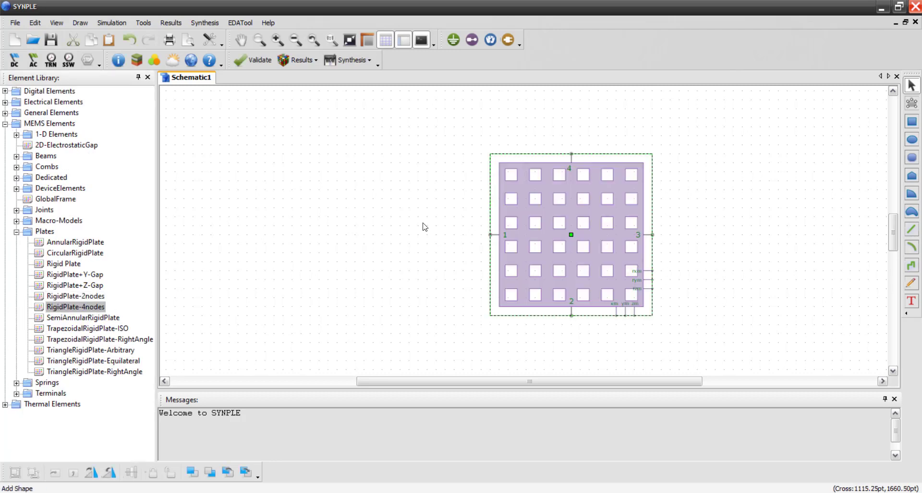
pyautogui.click(418, 214)
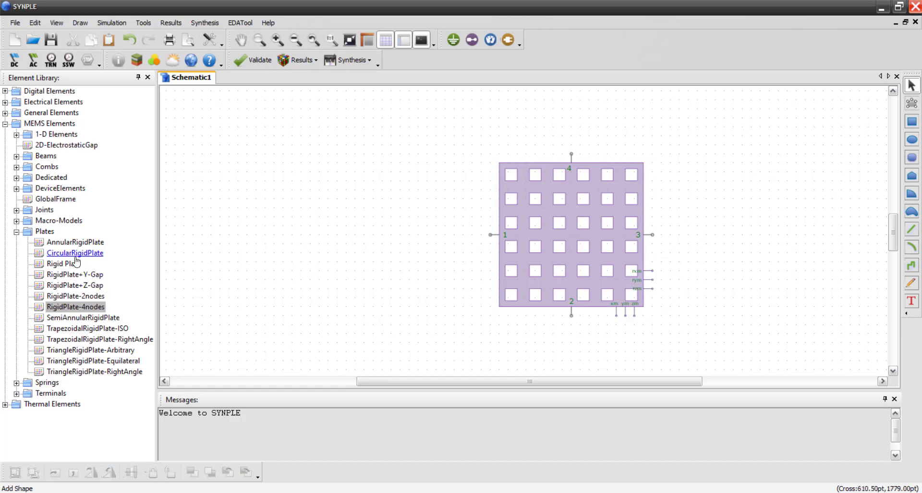
# Add a Rigid Plate element above the four-node plate and move it down so the two line up vertically.
pyautogui.scroll(1, 283, 251)
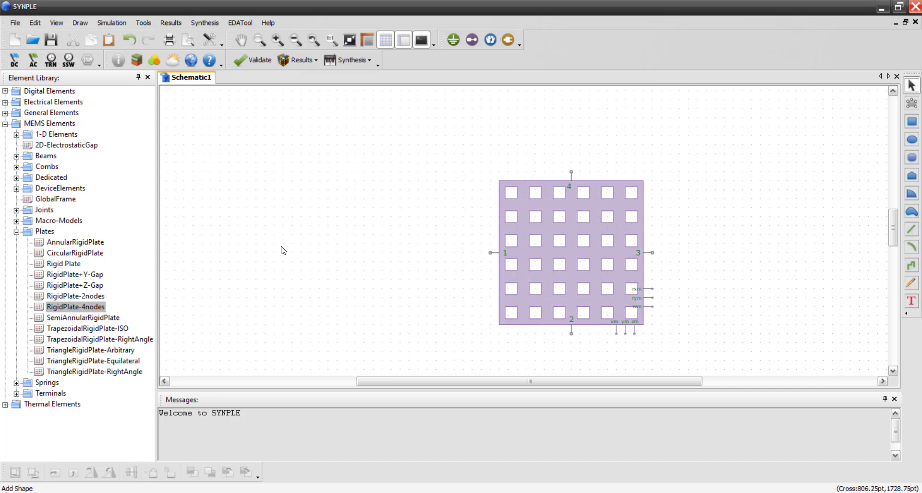
pyautogui.scroll(5, 283, 251)
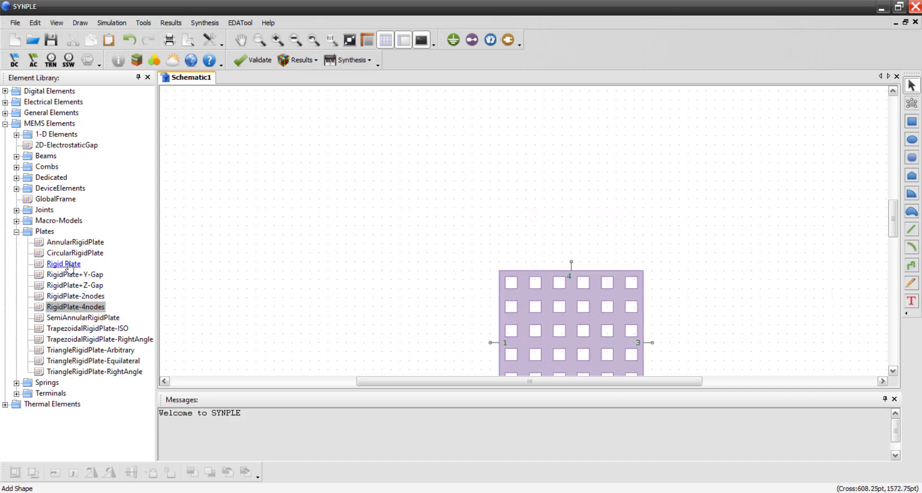
pyautogui.moveTo(70, 267); pyautogui.dragTo(507, 102)
pyautogui.scroll(-3, 451, 168)
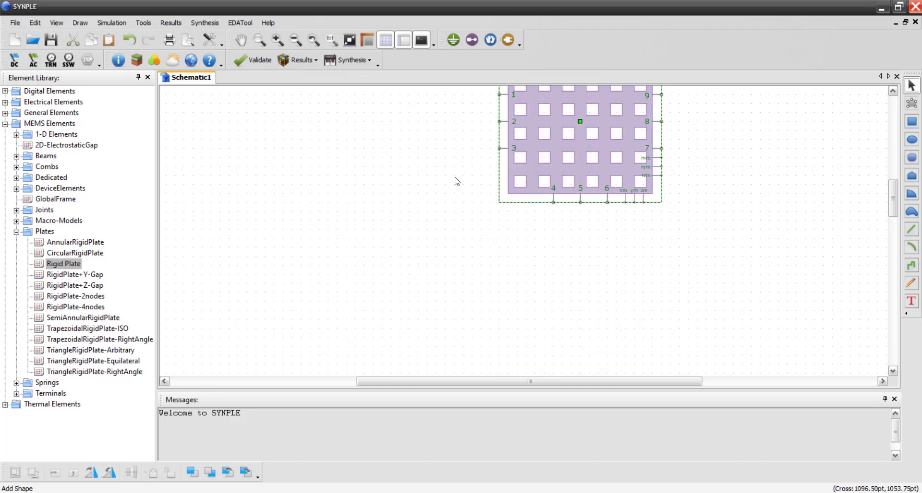
pyautogui.scroll(-5, 456, 181)
pyautogui.scroll(3, 455, 178)
pyautogui.scroll(-1, 455, 178)
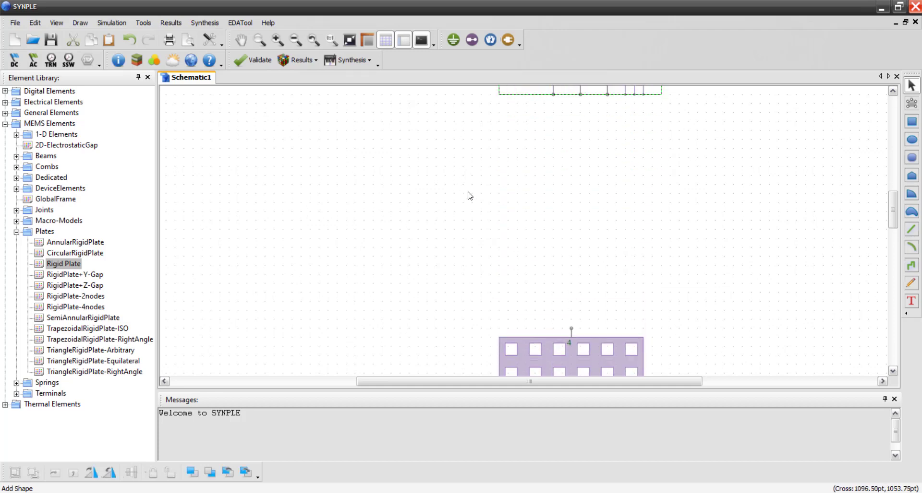
pyautogui.scroll(-4, 509, 193)
pyautogui.moveTo(568, 117); pyautogui.dragTo(564, 170)
pyautogui.click(711, 214)
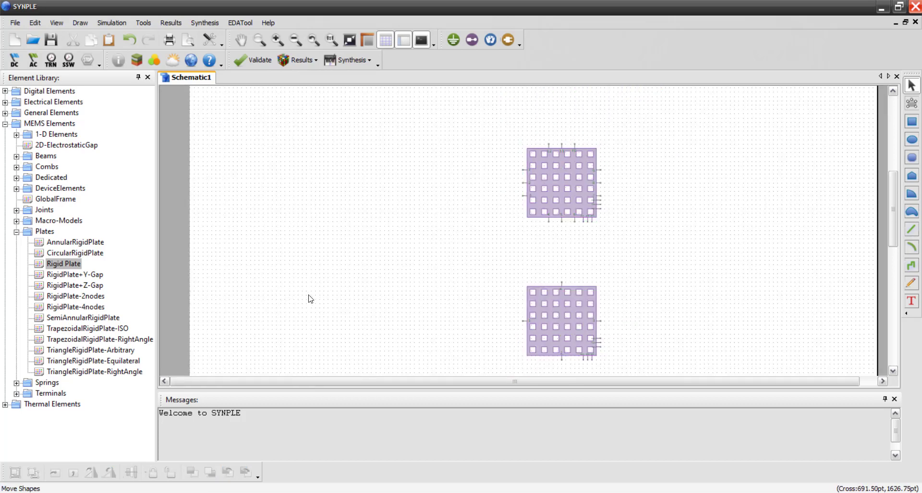
# Add a second Rigid Plate element below the four-node plate, aligned with it.
pyautogui.scroll(-3, 564, 256)
pyautogui.scroll(-1, 564, 256)
pyautogui.click(64, 264)
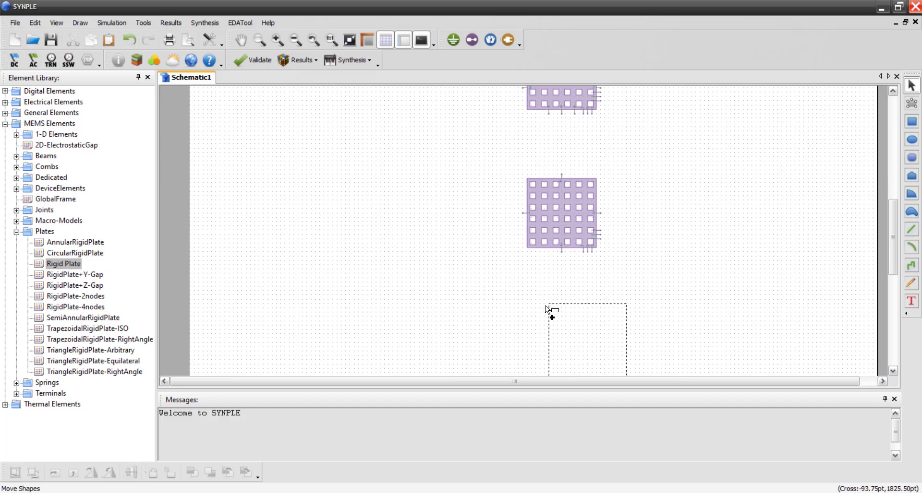
pyautogui.click(527, 305)
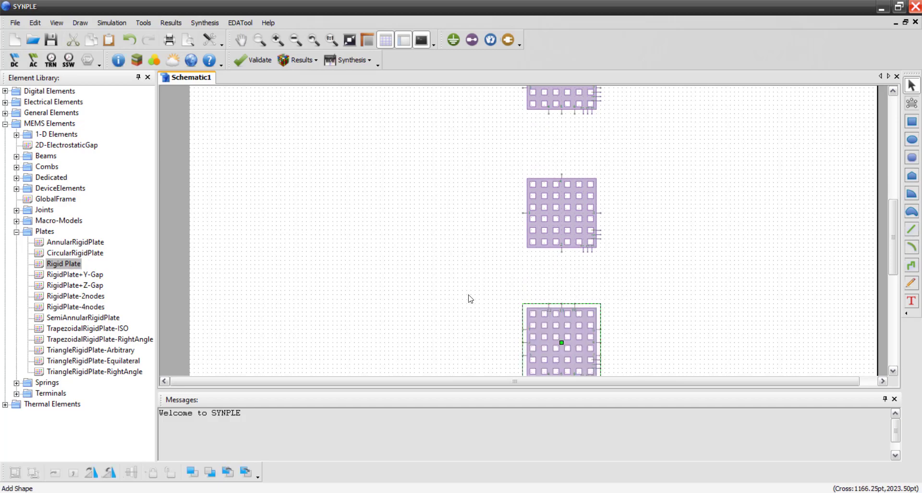
# Rotate the lowest rigid plate by 180 degrees.
pyautogui.click(554, 333)
pyautogui.click(112, 473)
pyautogui.click(541, 332)
pyautogui.click(719, 206)
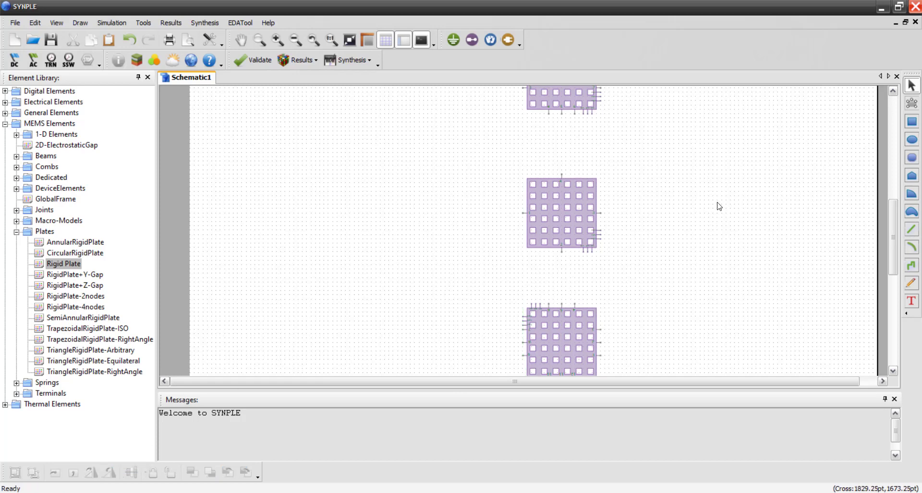
# Place a Plate_Joint between the upper rigid plate and the four-node plate, and wire it to both plates' facing centre nodes.
pyautogui.scroll(3, 718, 206)
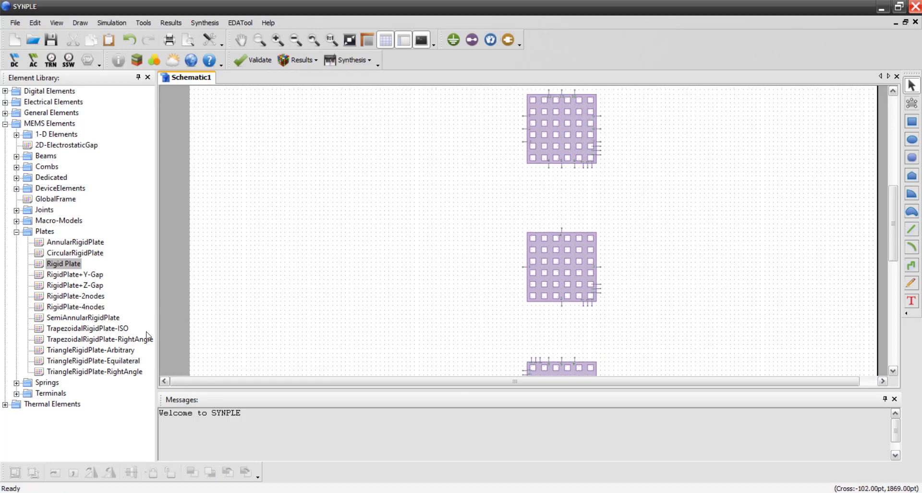
pyautogui.click(16, 394)
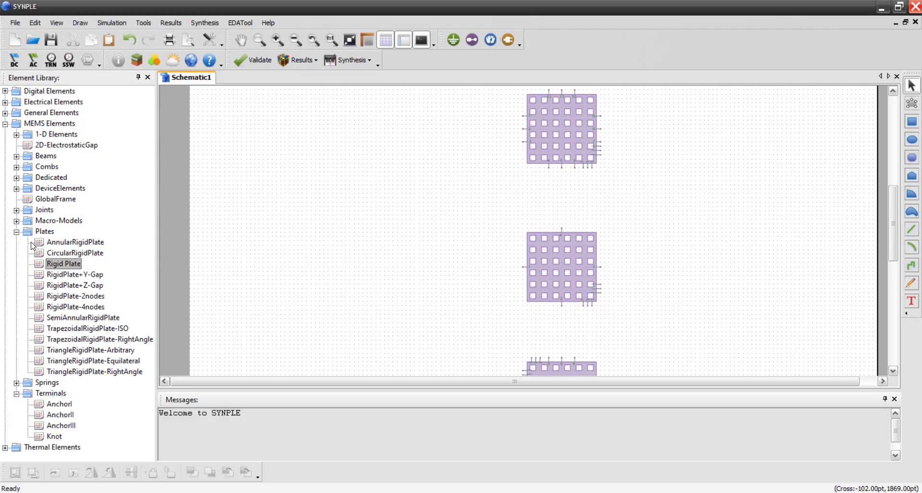
pyautogui.click(16, 211)
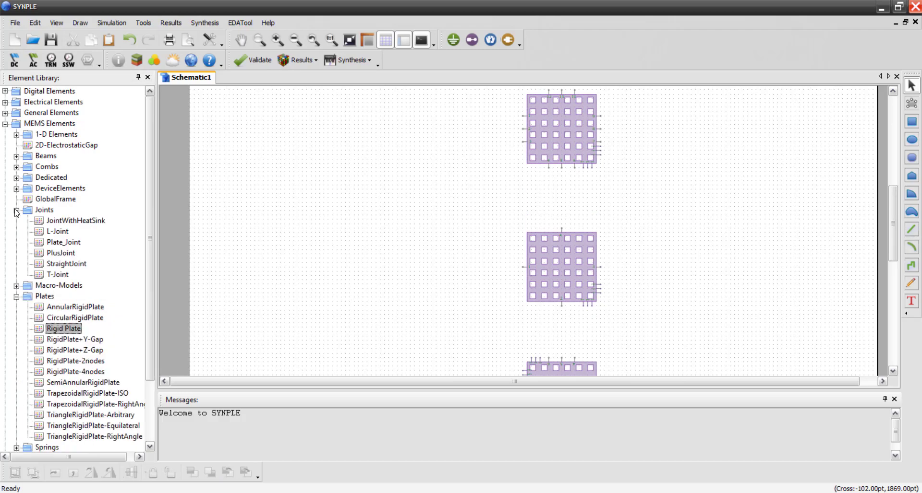
pyautogui.click(64, 242)
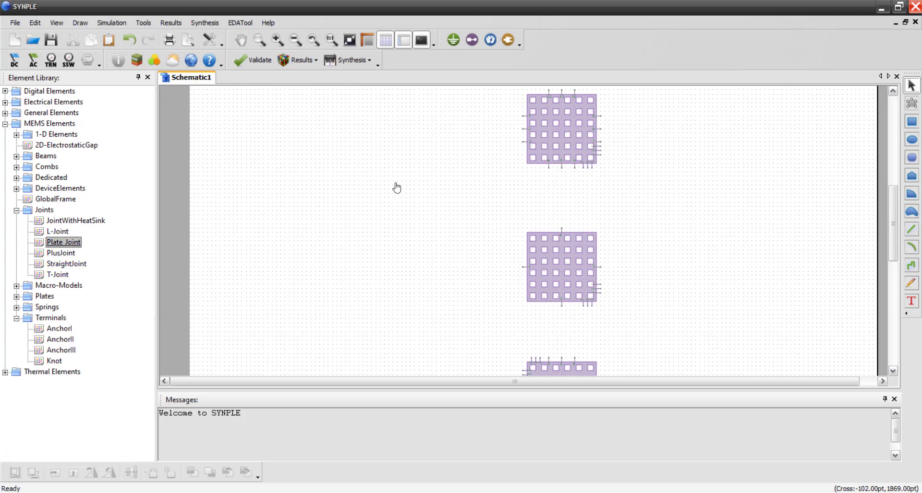
pyautogui.click(549, 195)
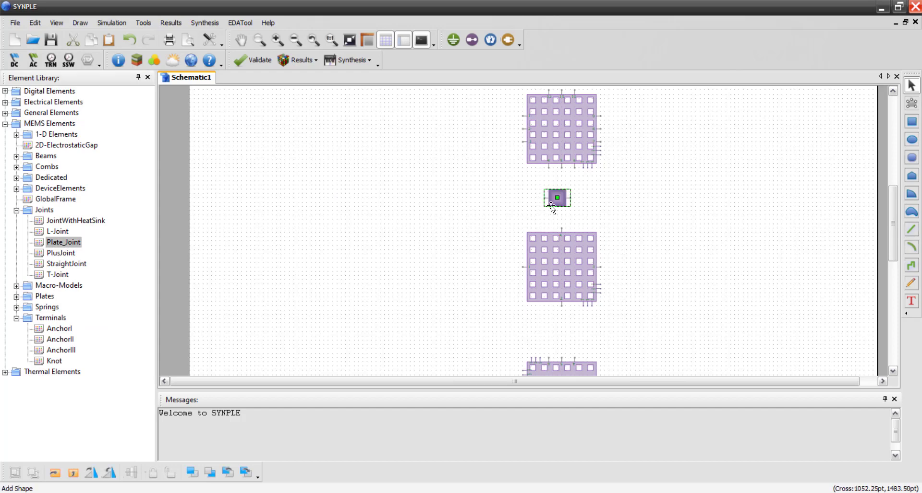
pyautogui.click(620, 209)
pyautogui.moveTo(564, 163); pyautogui.dragTo(561, 230)
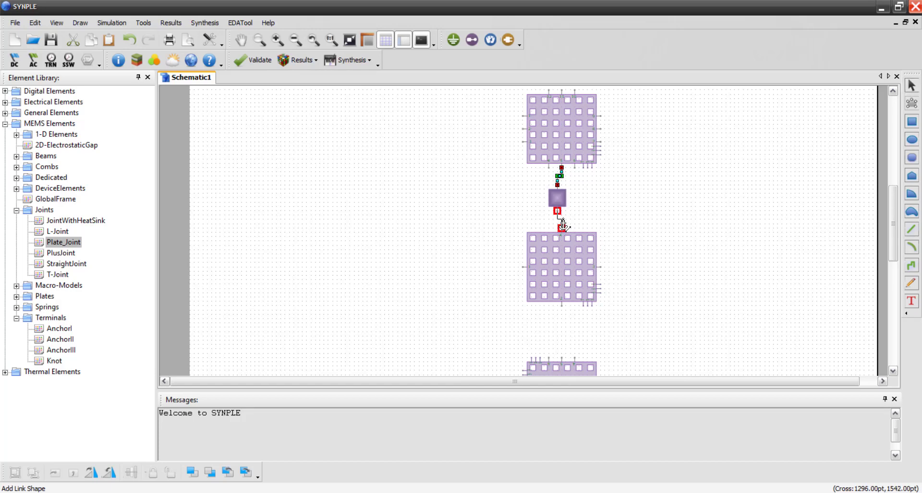
pyautogui.click(492, 225)
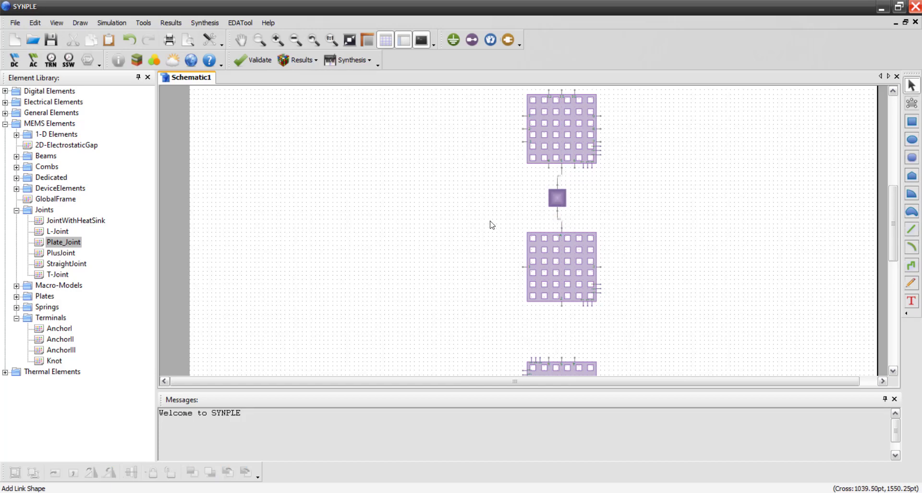
# Set the four-node plate's unitl and unitw to 20u, unitnum_x to 22 and unitnum_y to 7.
pyautogui.doubleClick(554, 275)
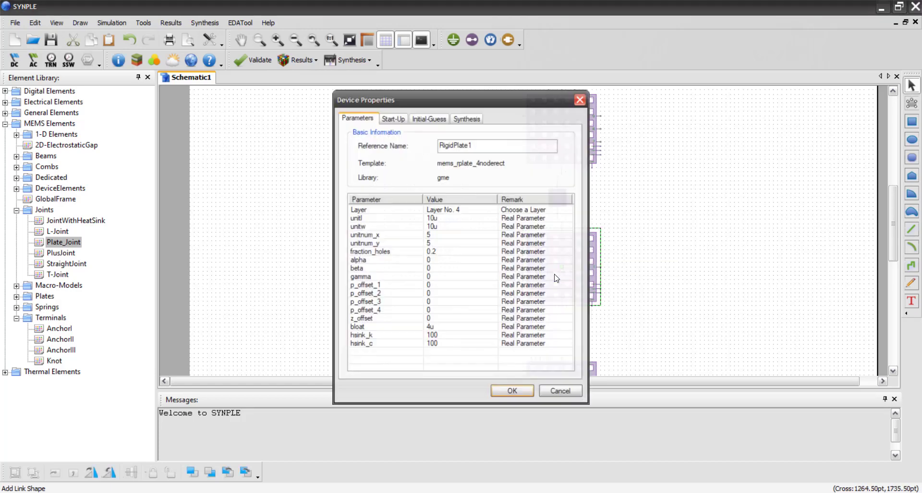
pyautogui.moveTo(415, 100); pyautogui.dragTo(285, 127)
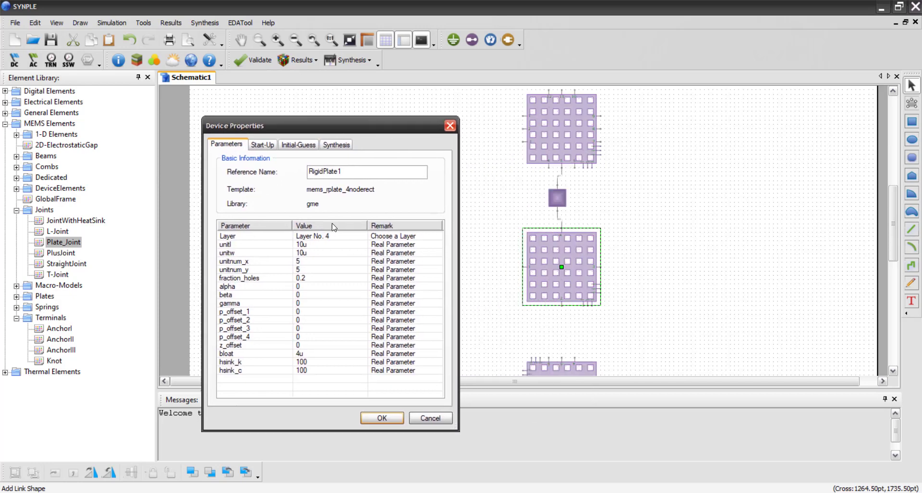
pyautogui.doubleClick(316, 245)
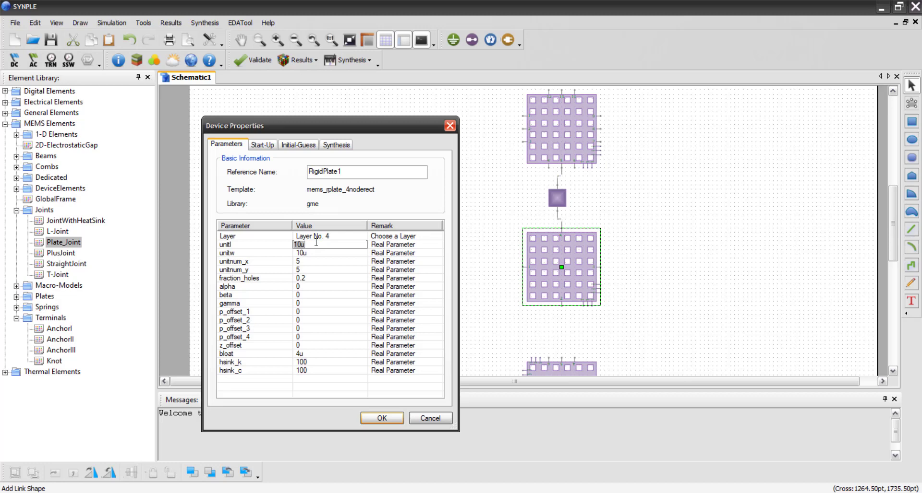
pyautogui.write('20')
pyautogui.click(323, 254)
pyautogui.write('20')
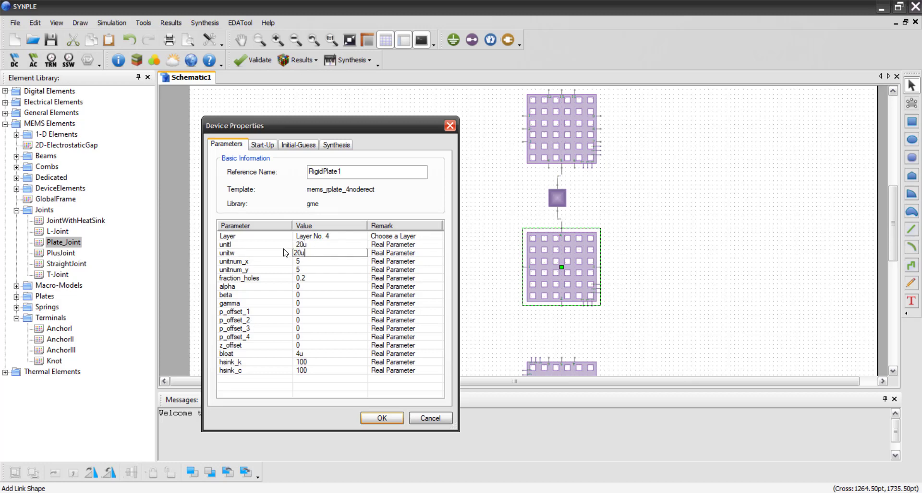
pyautogui.click(309, 261)
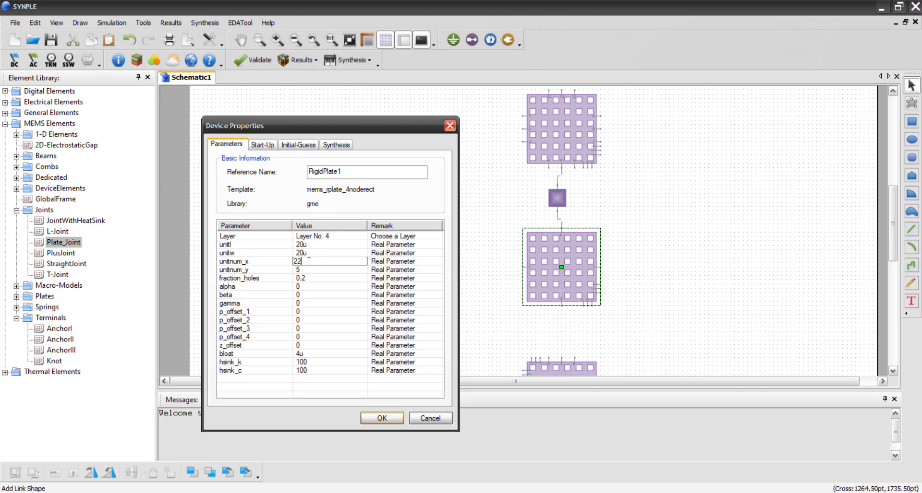
pyautogui.write('22')
pyautogui.click(320, 270)
# Check the four-node plate's unit length, unit width and unit count parameters, and accept its device properties.
pyautogui.click(267, 252)
pyautogui.click(274, 244)
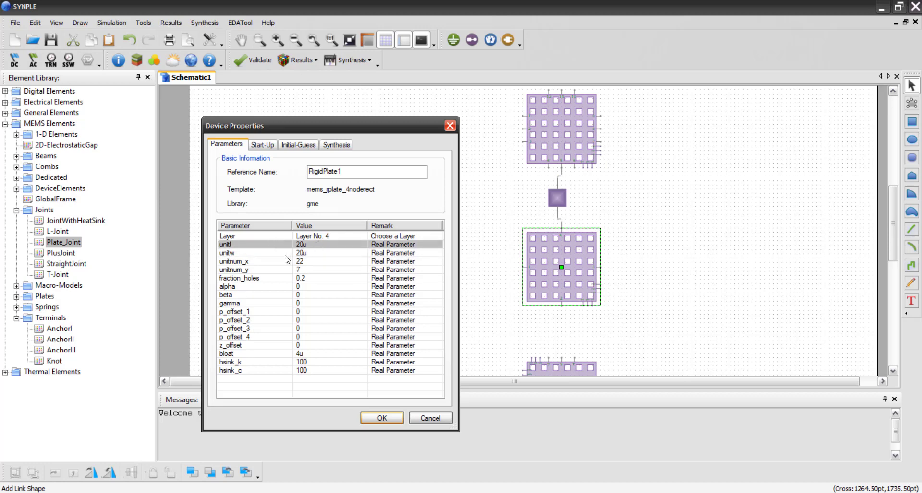
pyautogui.click(268, 261)
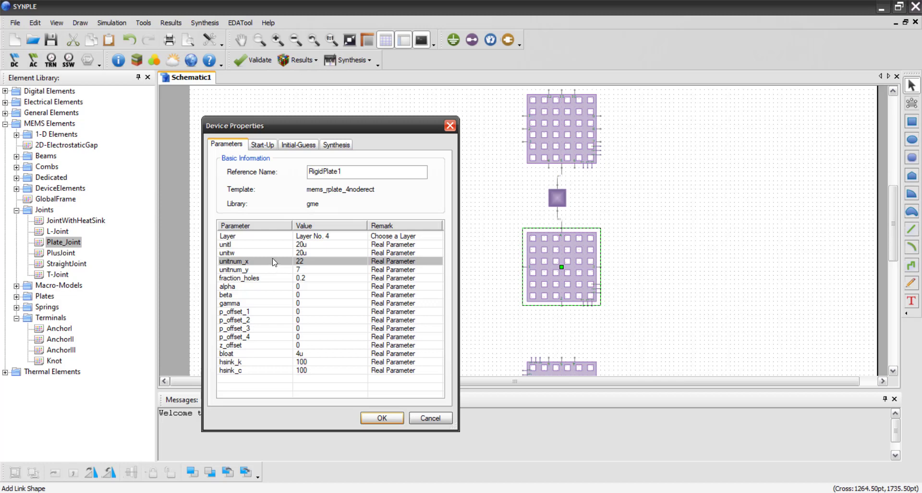
pyautogui.click(276, 253)
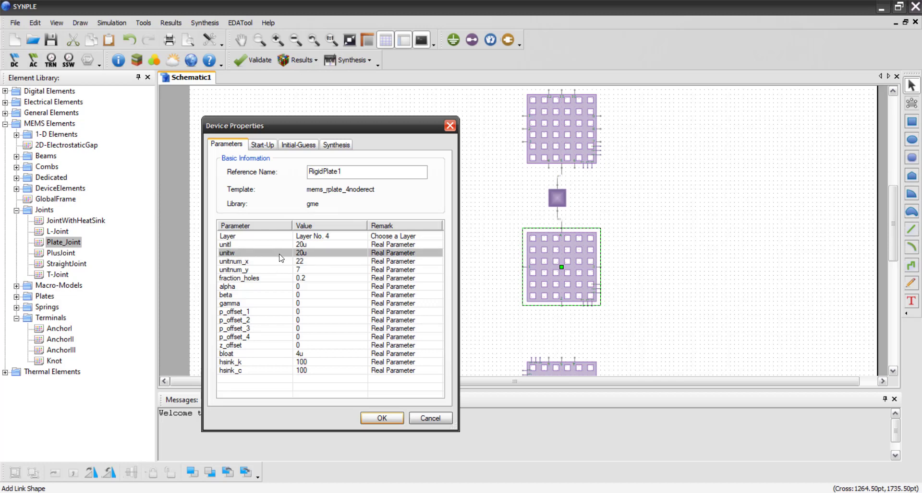
pyautogui.click(285, 270)
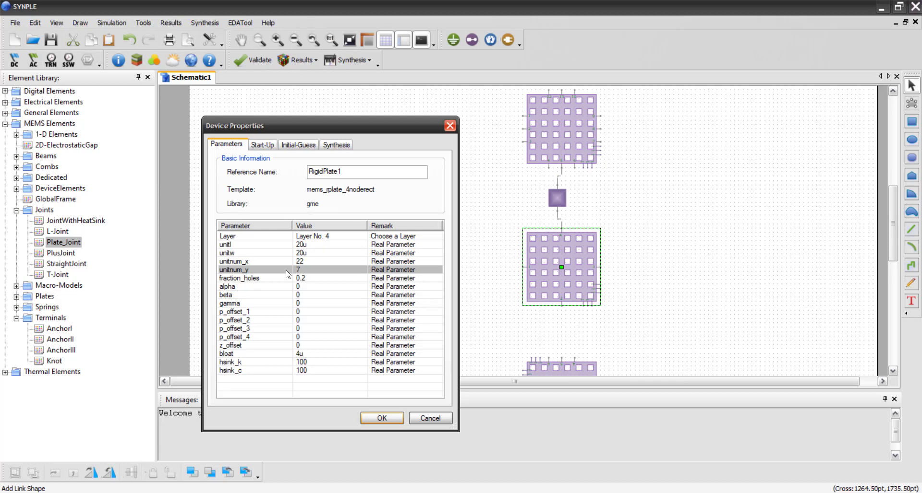
pyautogui.click(284, 254)
pyautogui.click(281, 272)
pyautogui.click(313, 246)
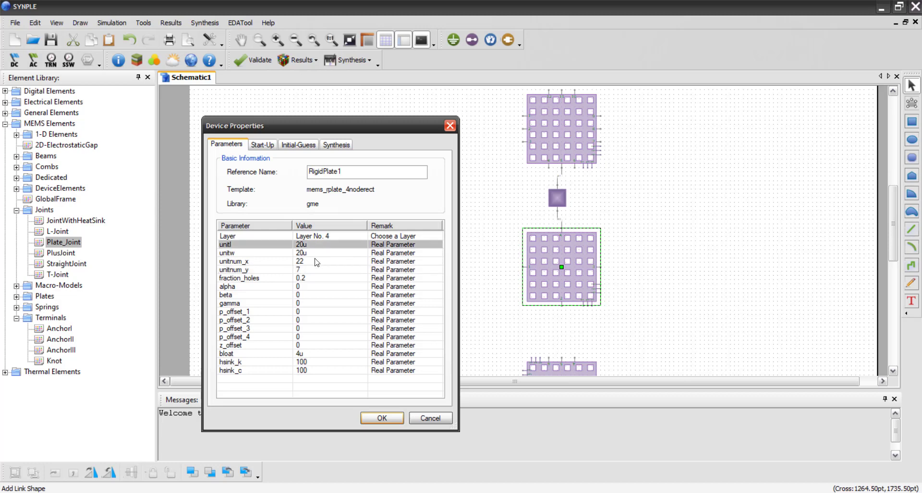
pyautogui.click(317, 262)
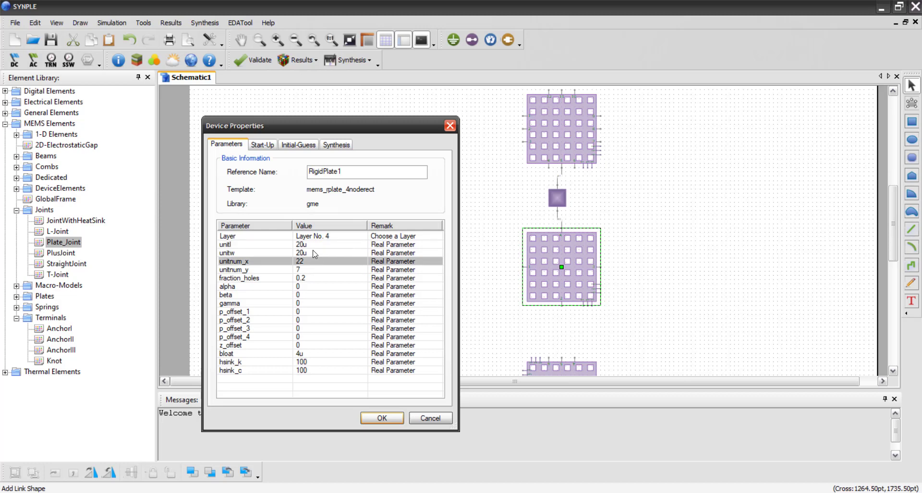
pyautogui.click(315, 254)
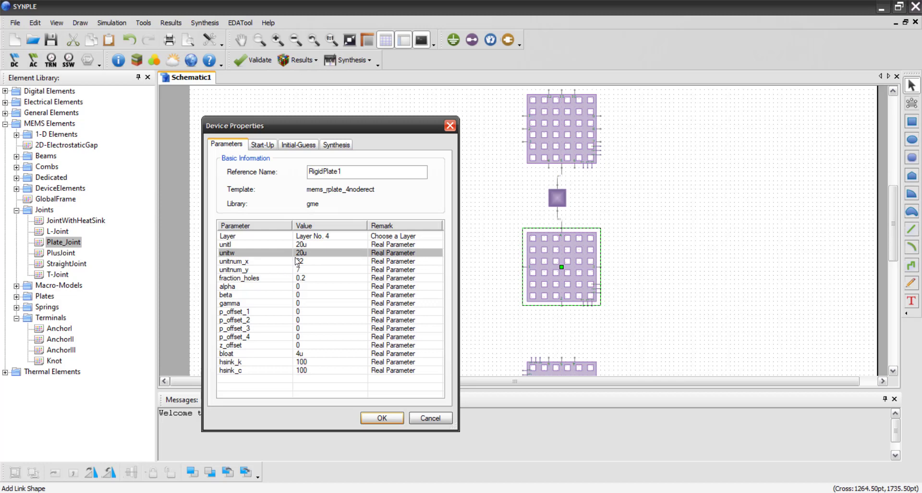
pyautogui.click(303, 270)
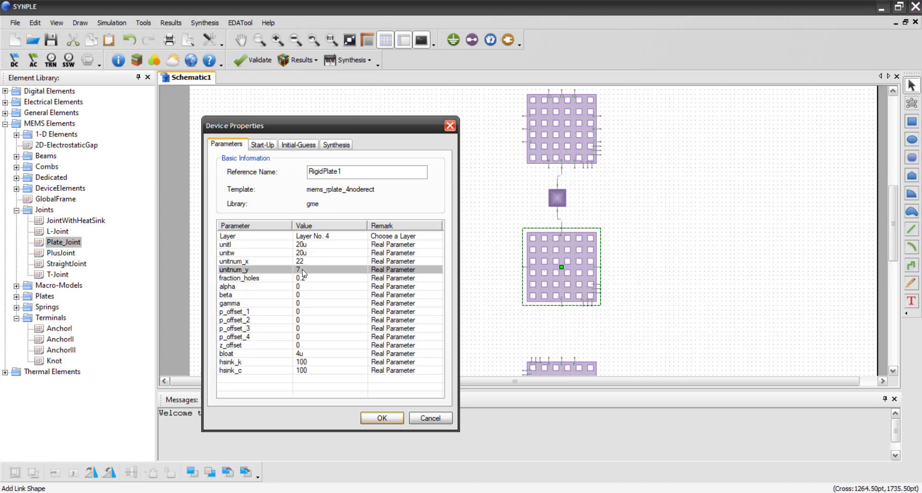
pyautogui.click(391, 423)
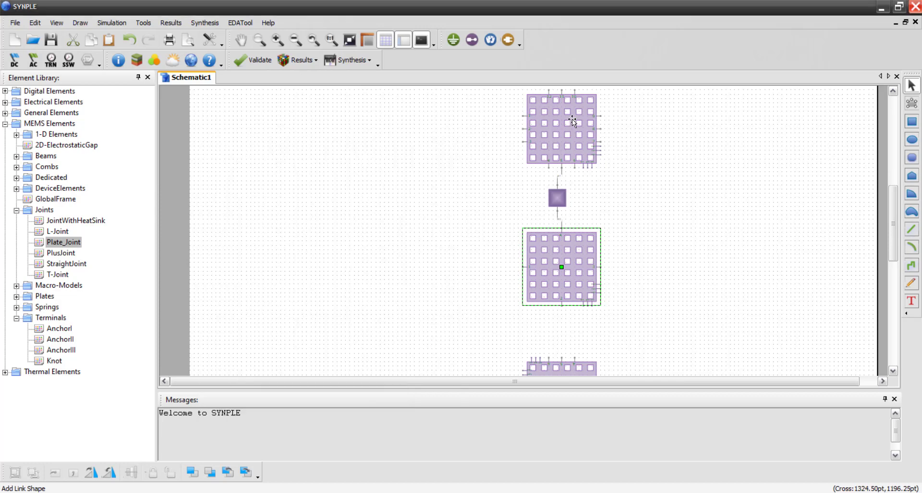
# Set the upper rigid plate's unitl and unitw to 20u, unitnum_x to 22 and unitnum_y to 7.
pyautogui.doubleClick(572, 119)
pyautogui.click(446, 219)
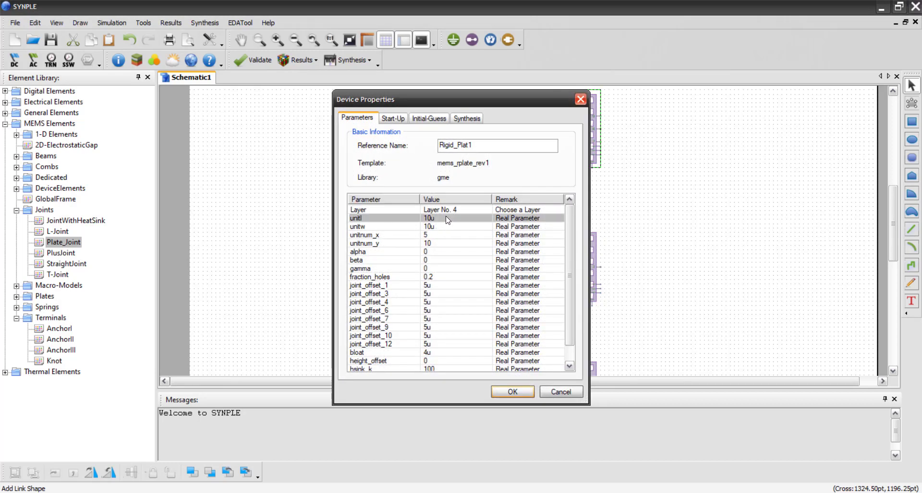
pyautogui.click(446, 218)
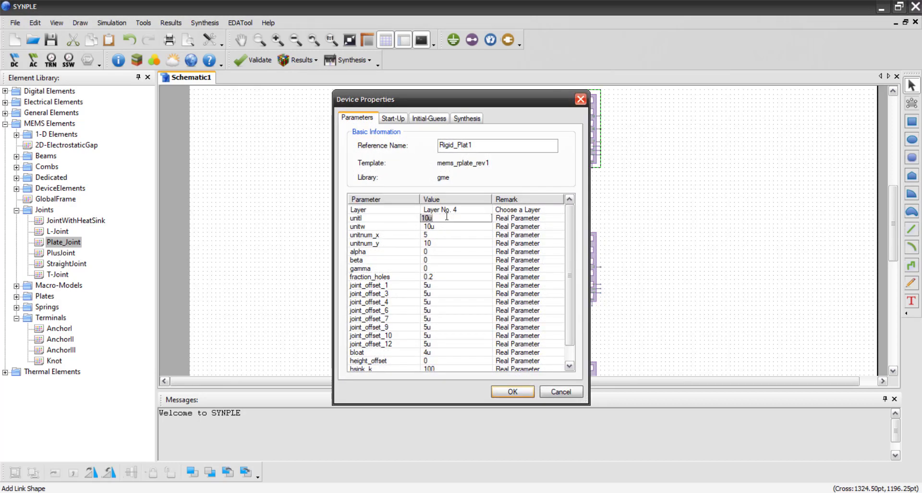
pyautogui.write('20u')
pyautogui.click(452, 233)
pyautogui.click(452, 233)
pyautogui.click(446, 227)
pyautogui.click(446, 227)
pyautogui.write('20u')
pyautogui.doubleClick(440, 237)
pyautogui.doubleClick(446, 245)
pyautogui.write('7')
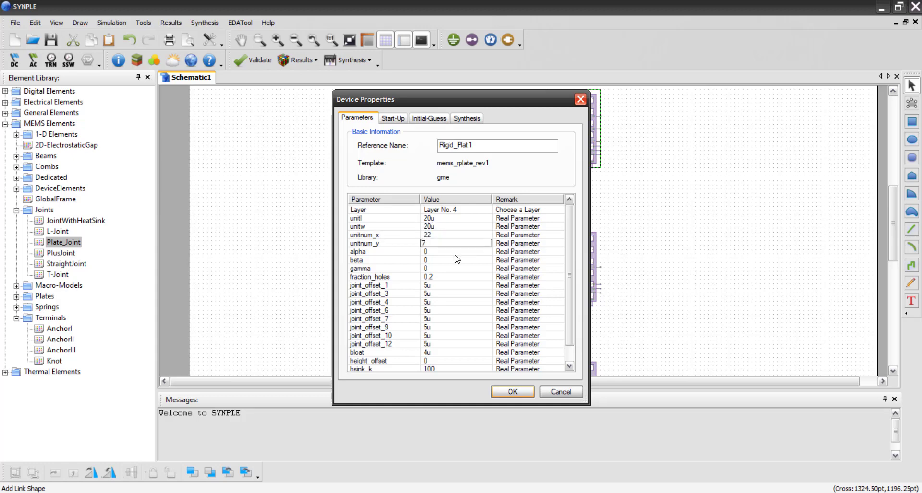
pyautogui.click(499, 393)
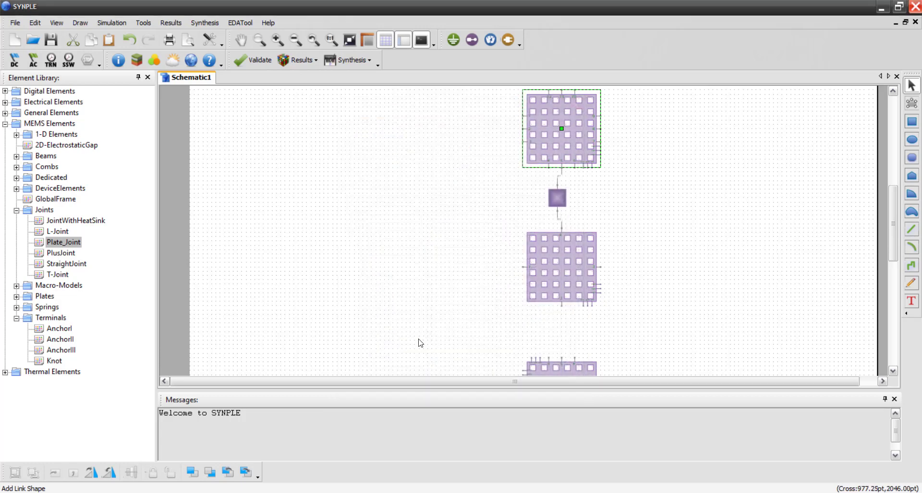
# Set the lowest rigid plate's unitl to 20u and enter its unitw, unitnum_x and unitnum_y values.
pyautogui.doubleClick(546, 343)
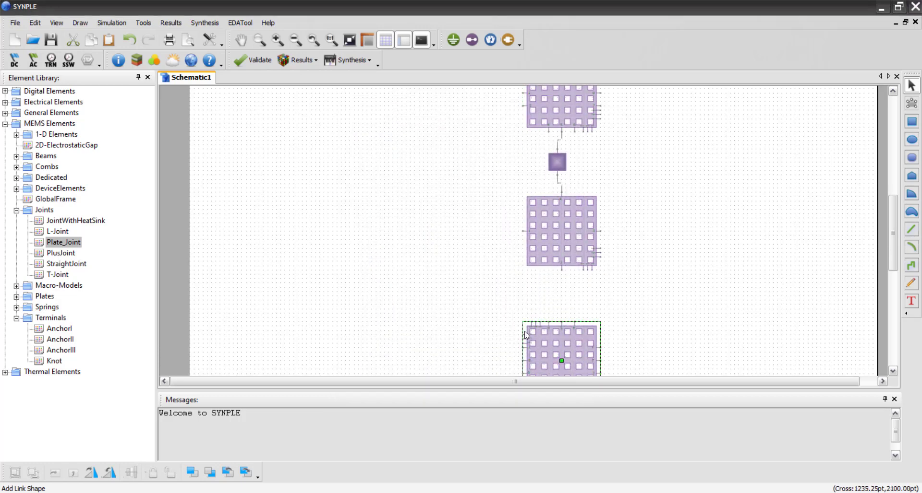
pyautogui.doubleClick(442, 218)
pyautogui.write('20u')
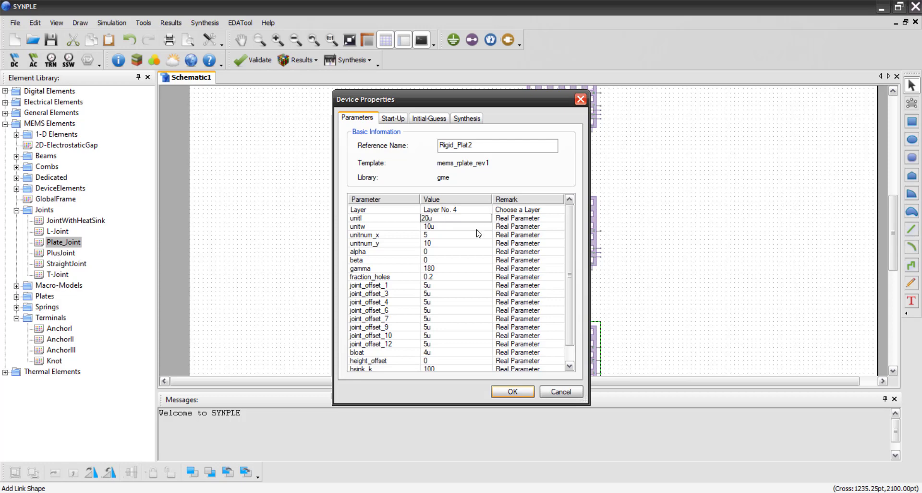
pyautogui.doubleClick(445, 226)
pyautogui.write('2')
pyautogui.doubleClick(447, 236)
pyautogui.doubleClick(445, 243)
pyautogui.click(507, 395)
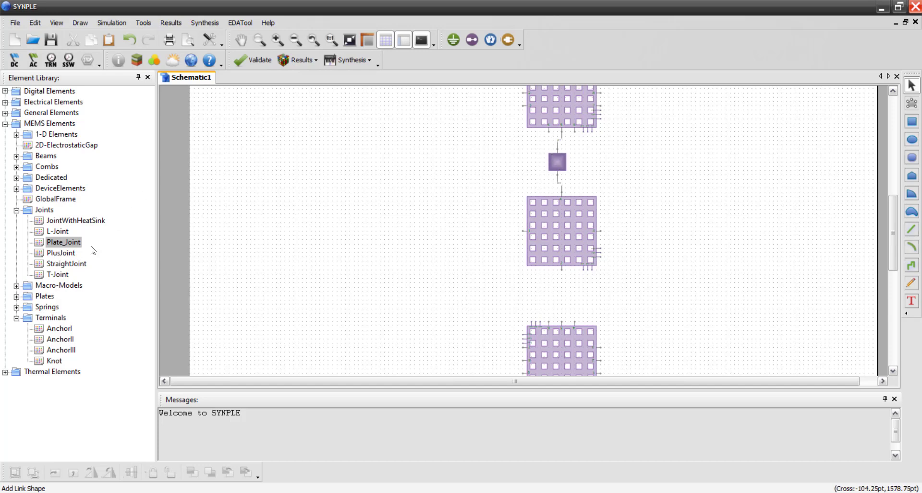
# Place a Plate_Joint between the four-node plate and the lowest rigid plate, and wire it to both plates' facing centre nodes.
pyautogui.moveTo(56, 243); pyautogui.dragTo(553, 288)
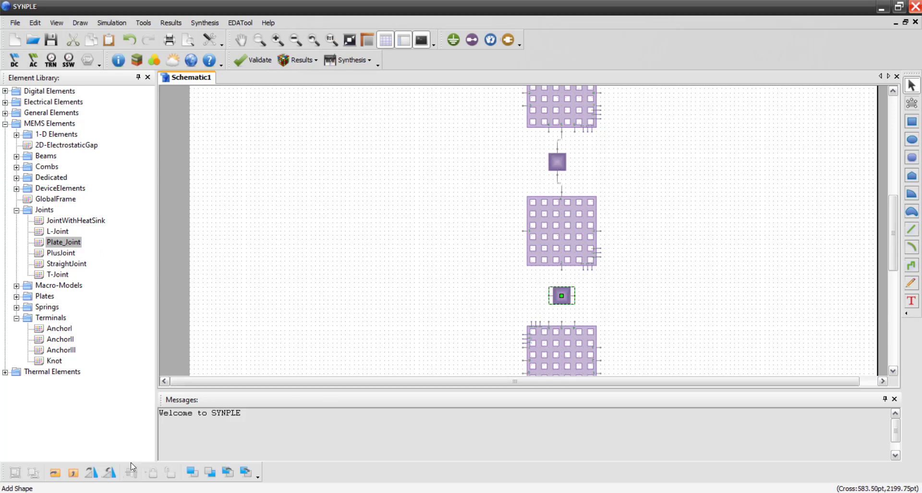
pyautogui.click(448, 312)
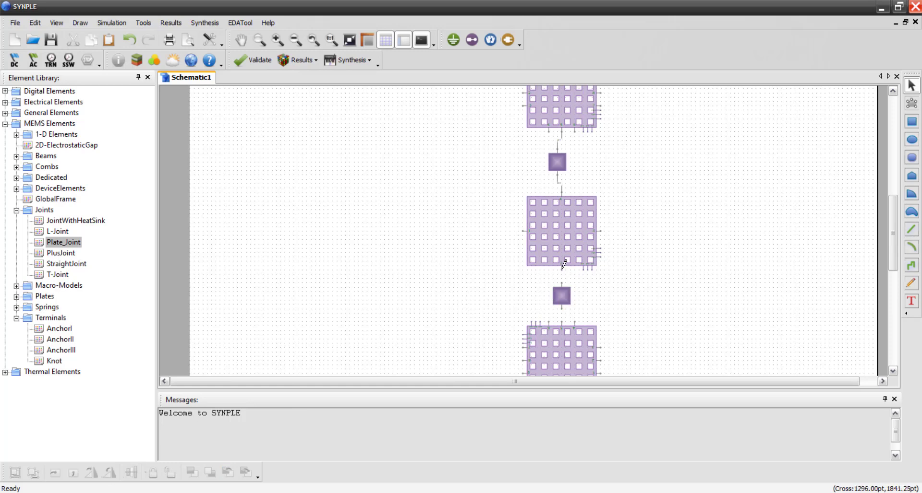
pyautogui.moveTo(562, 267); pyautogui.dragTo(561, 324)
pyautogui.click(426, 300)
pyautogui.scroll(-2, 364, 249)
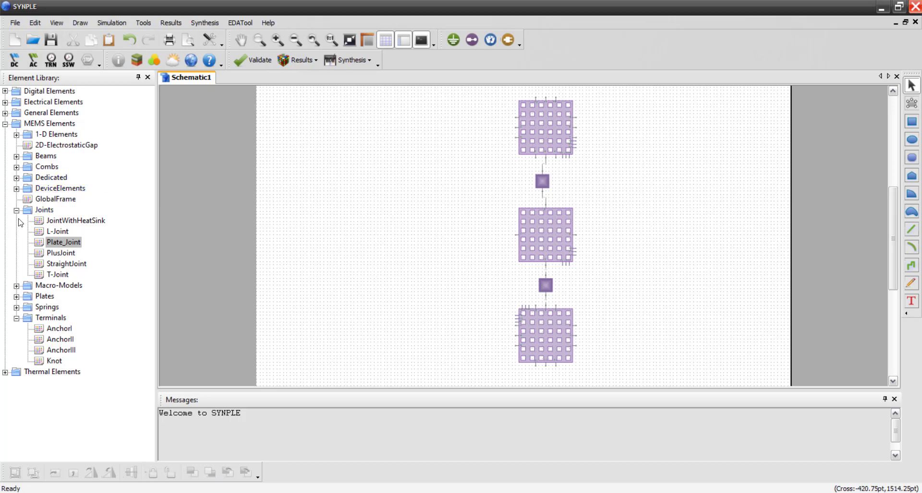
# Save the schematic as Schematic1.ssc in the Accelerometer folder, replacing the existing file.
pyautogui.click(51, 39)
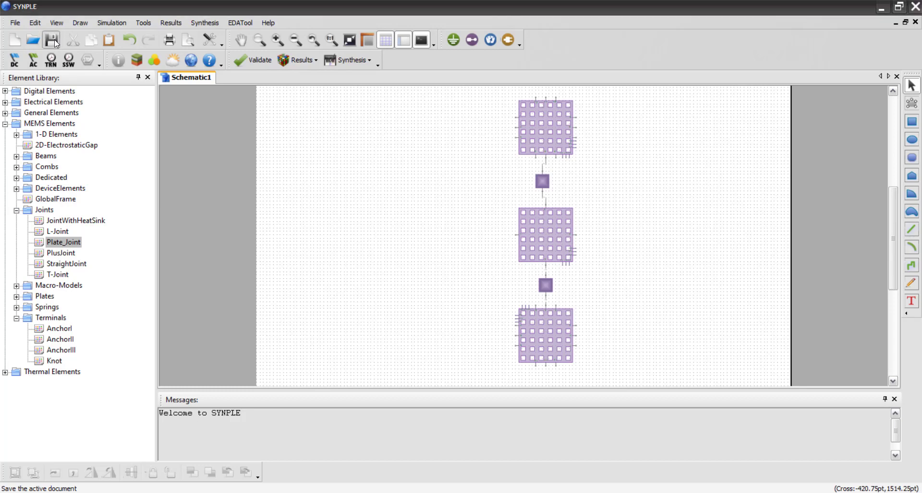
pyautogui.click(393, 182)
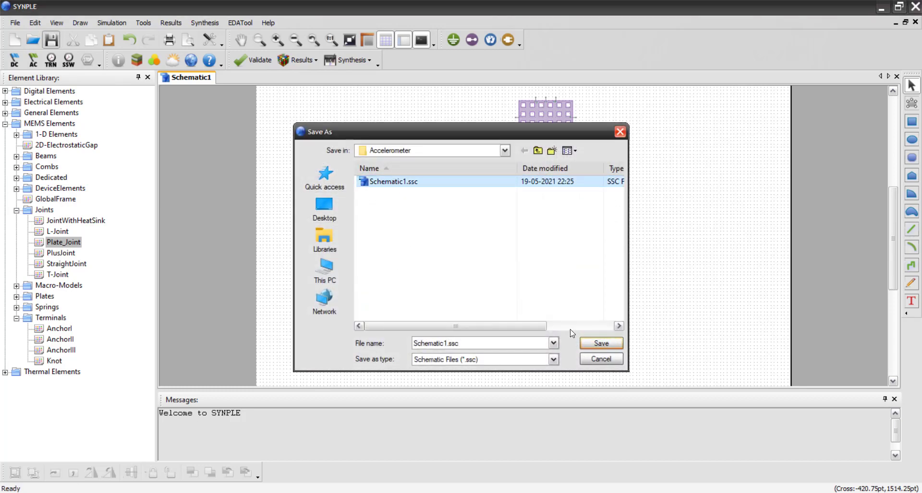
pyautogui.press('Return')
pyautogui.click(496, 260)
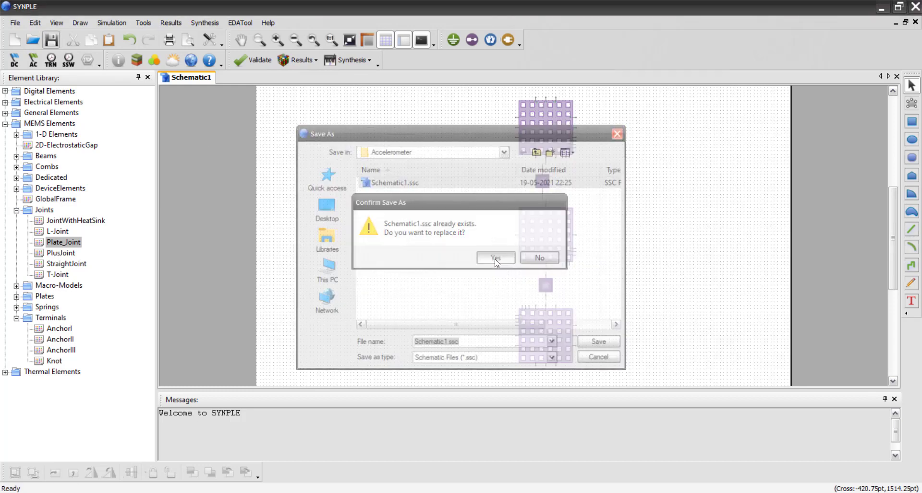
# Place a GlobalFrame beside the upper rigid plate and wire a Constant source to its Wx, Wy and Wz pins.
pyautogui.moveTo(28, 199); pyautogui.dragTo(348, 120)
pyautogui.moveTo(340, 130); pyautogui.dragTo(341, 130)
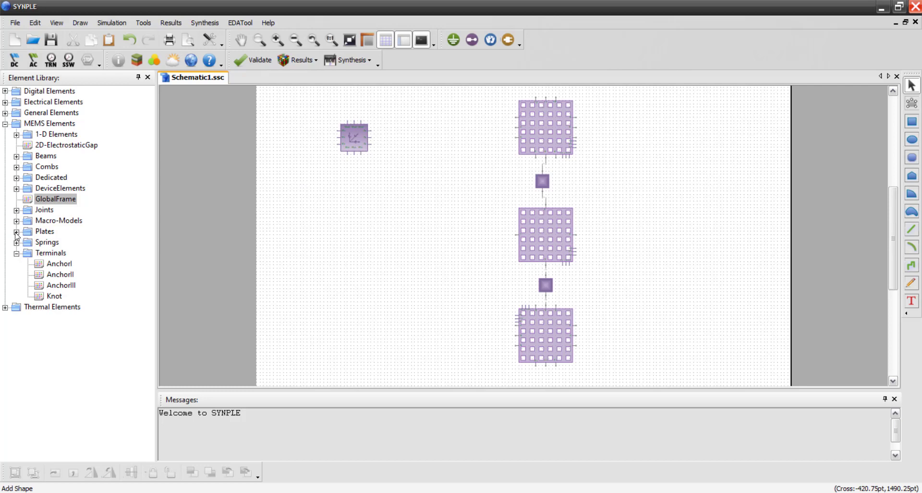
pyautogui.click(6, 113)
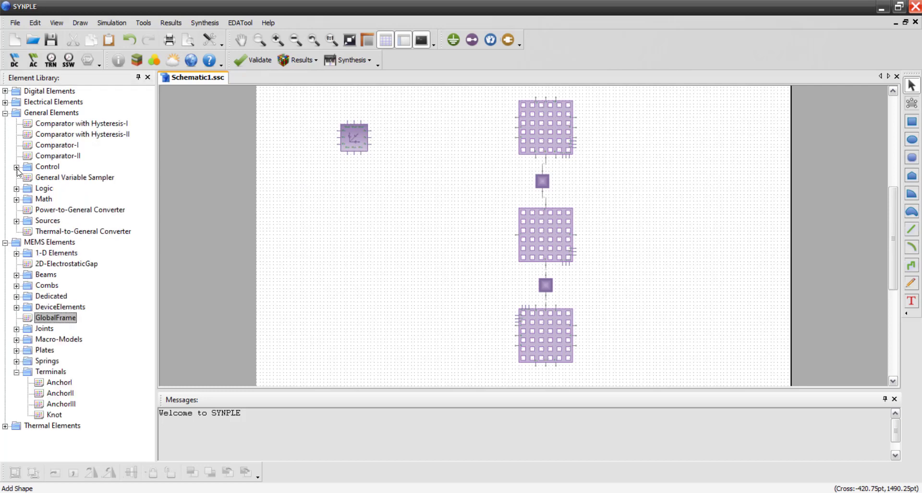
pyautogui.click(17, 200)
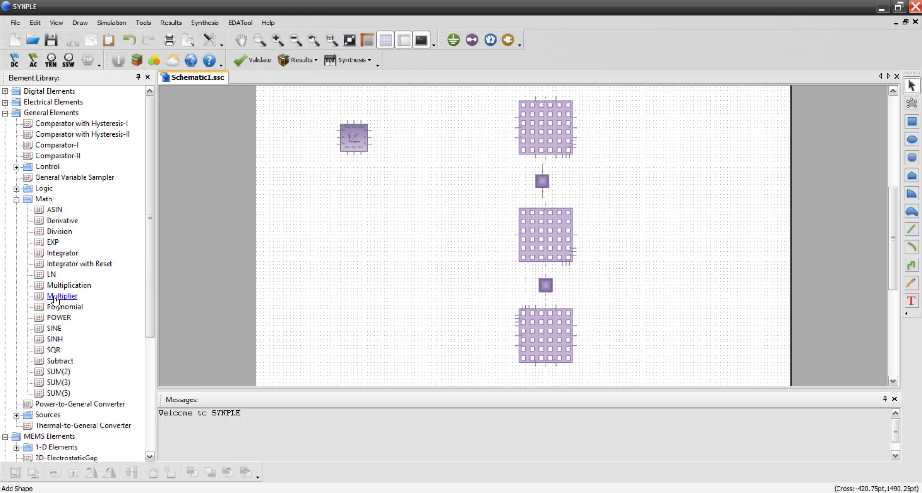
pyautogui.click(16, 200)
pyautogui.click(17, 221)
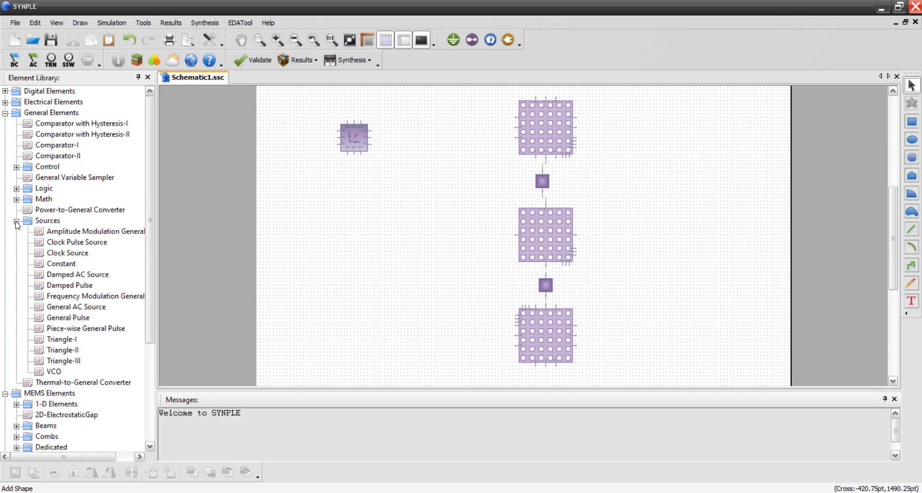
pyautogui.click(61, 264)
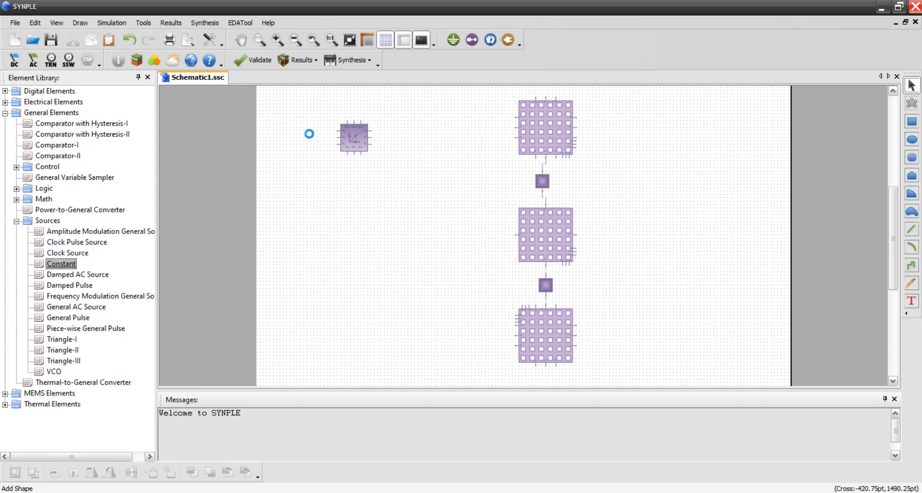
pyautogui.click(305, 134)
pyautogui.moveTo(308, 136)
pyautogui.mouseDown()
pyautogui.moveTo(338, 140)
pyautogui.moveTo(308, 144)
pyautogui.mouseUp()
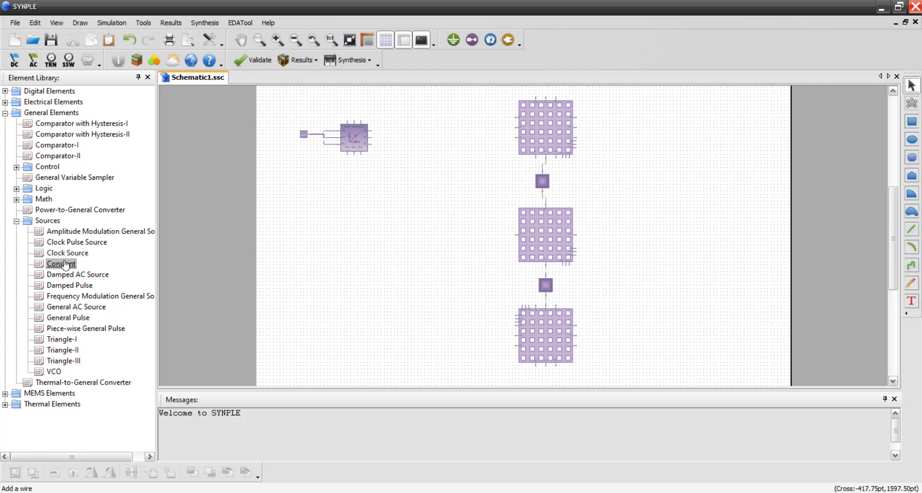
# Place a Constant source below the GlobalFrame and wire it to the Wxi, Wyi and Wzi pins.
pyautogui.moveTo(64, 264)
pyautogui.mouseDown()
pyautogui.moveTo(338, 216)
pyautogui.moveTo(328, 174)
pyautogui.mouseUp()
pyautogui.click(353, 143)
pyautogui.scroll(5, 353, 142)
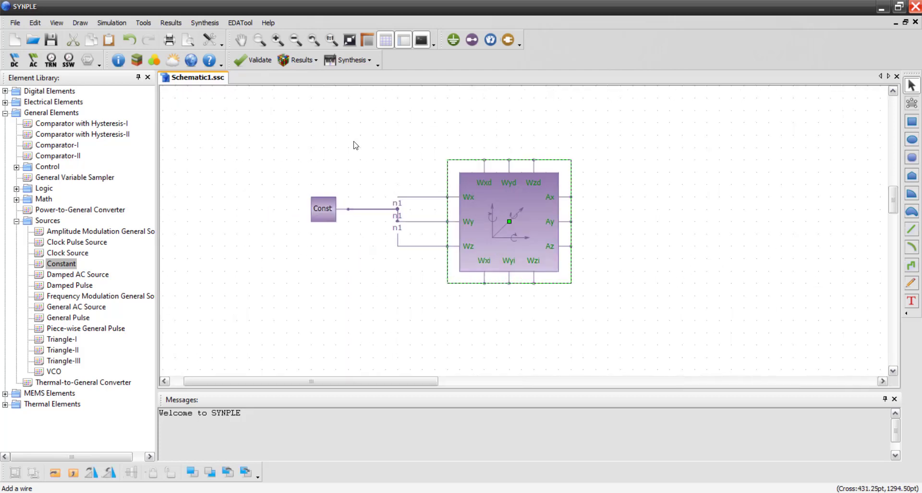
pyautogui.moveTo(61, 264); pyautogui.dragTo(397, 336)
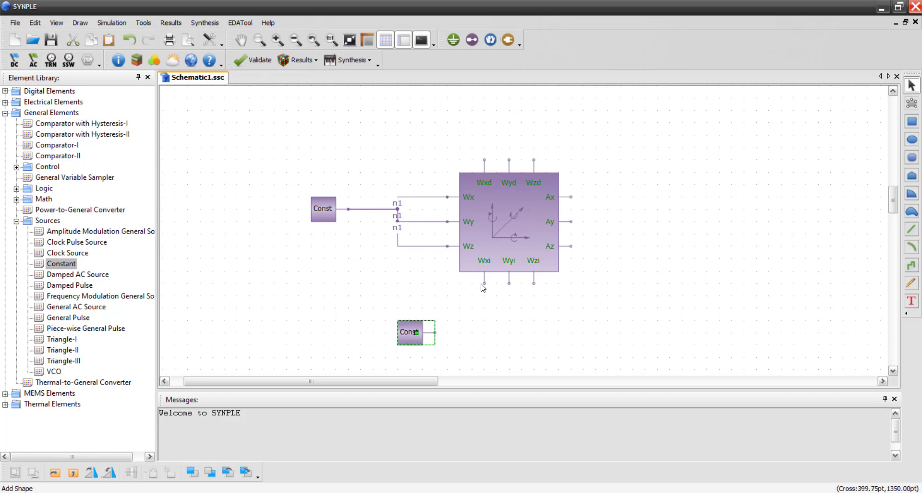
pyautogui.moveTo(485, 281); pyautogui.dragTo(435, 332)
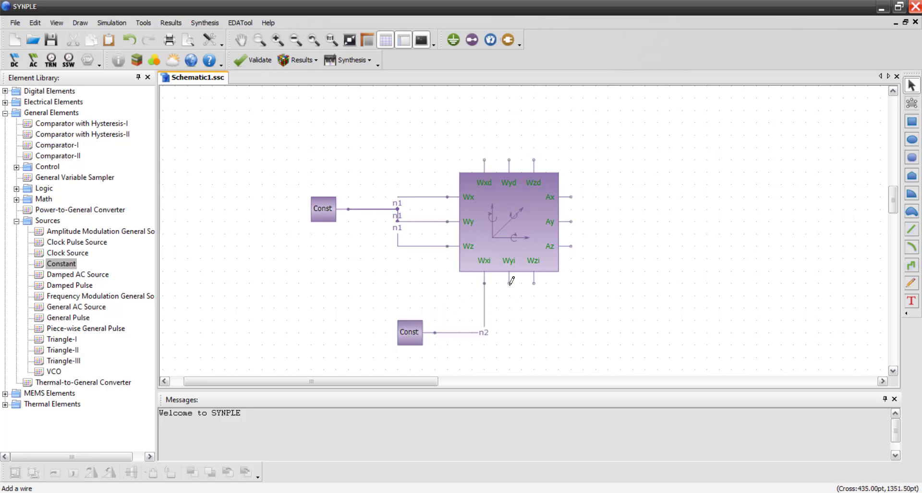
pyautogui.moveTo(509, 283); pyautogui.dragTo(434, 332)
pyautogui.moveTo(533, 284); pyautogui.dragTo(435, 333)
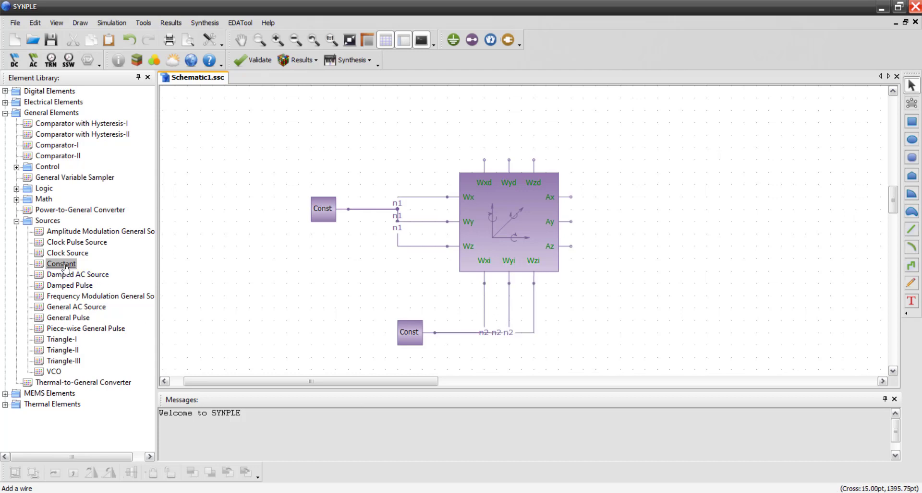
# Place a Constant source above the GlobalFrame and wire it to the Wxd, Wyd and Wzd pins.
pyautogui.moveTo(66, 268); pyautogui.dragTo(432, 99)
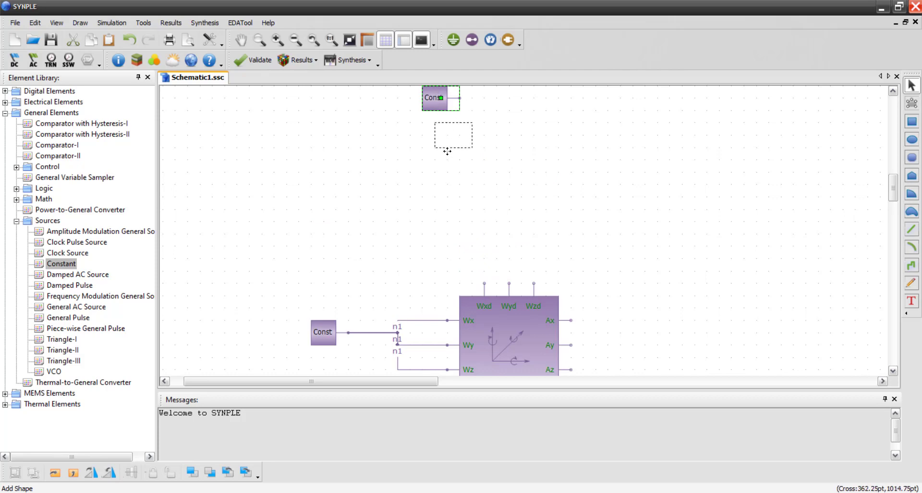
pyautogui.moveTo(447, 151); pyautogui.dragTo(483, 284)
pyautogui.moveTo(457, 172); pyautogui.dragTo(459, 167)
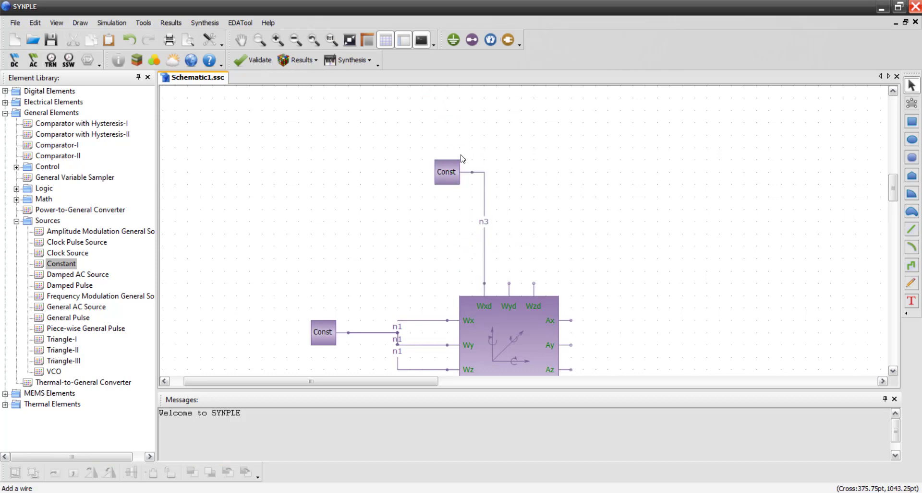
pyautogui.moveTo(510, 284); pyautogui.dragTo(472, 172)
pyautogui.moveTo(533, 284); pyautogui.dragTo(484, 189)
pyautogui.click(912, 176)
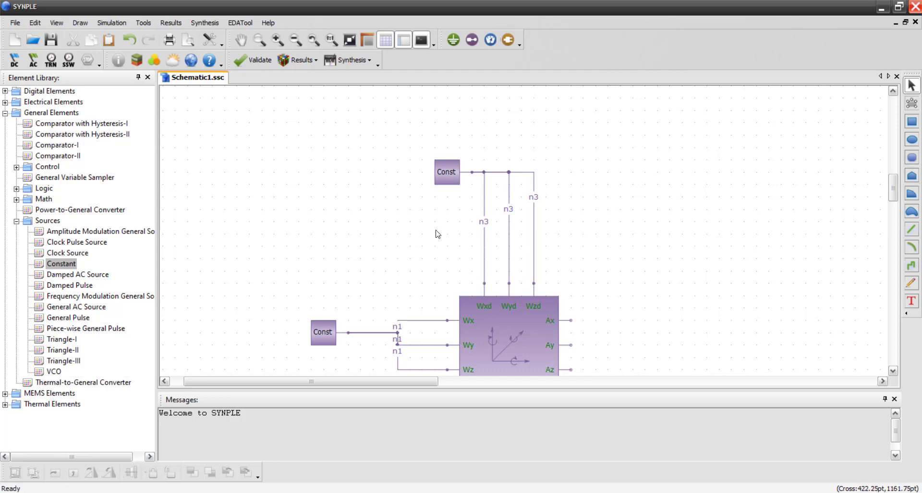
# Place a Constant source facing the GlobalFrame's acceleration pins, rotate it by 180 degrees, and wire it to Ax and Az.
pyautogui.scroll(-1, 418, 240)
pyautogui.moveTo(67, 271); pyautogui.dragTo(649, 303)
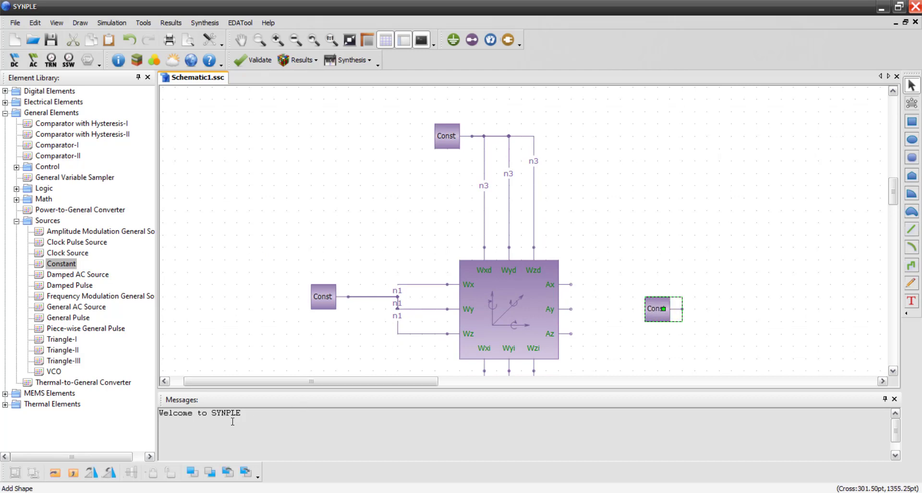
pyautogui.click(110, 472)
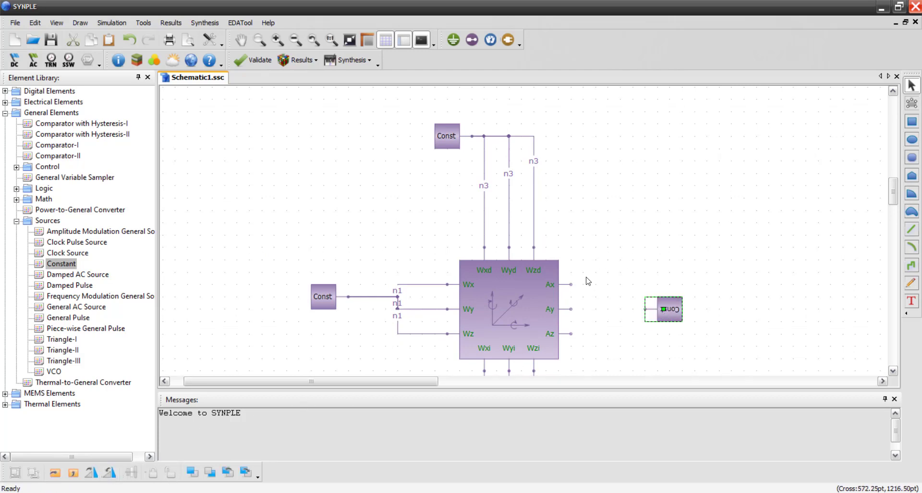
pyautogui.moveTo(571, 285); pyautogui.dragTo(645, 309)
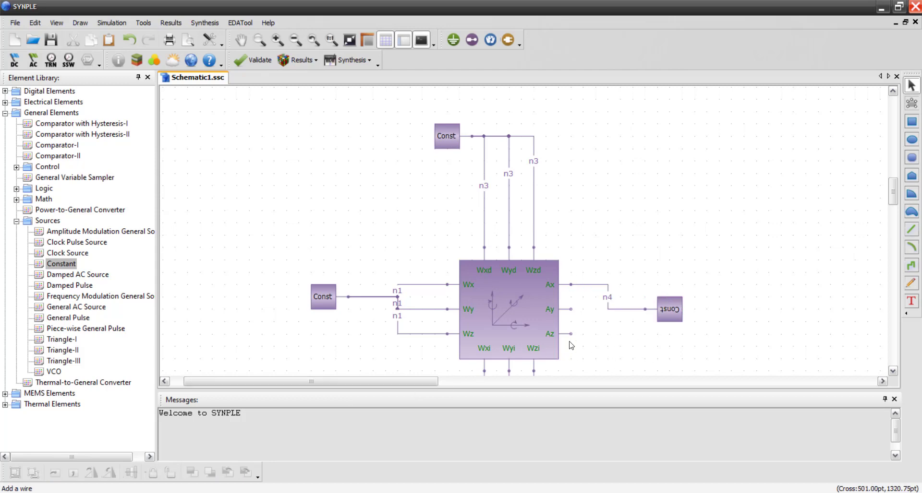
pyautogui.moveTo(571, 333); pyautogui.dragTo(645, 311)
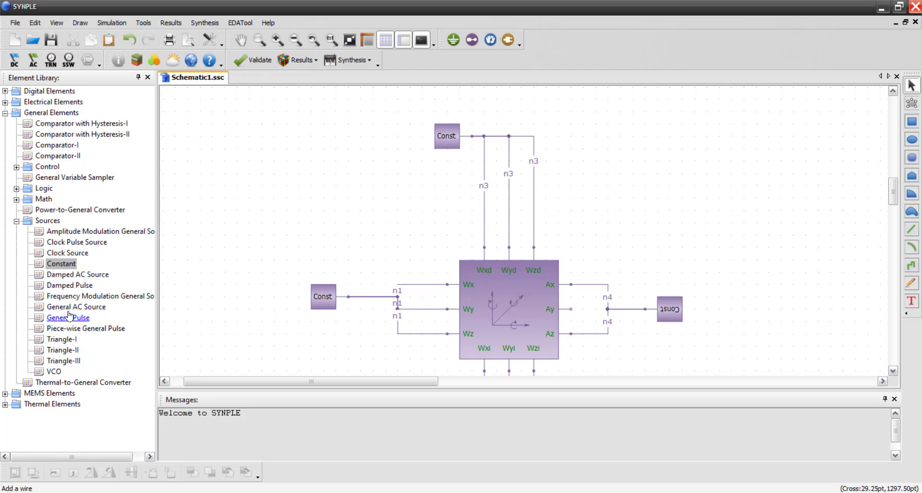
# Shift the acceleration Constant source upward, and wire a General AC Source, rotated by 180 degrees and level with Ay, to the Ay pin.
pyautogui.moveTo(87, 314); pyautogui.dragTo(652, 348)
pyautogui.moveTo(673, 309); pyautogui.dragTo(673, 248)
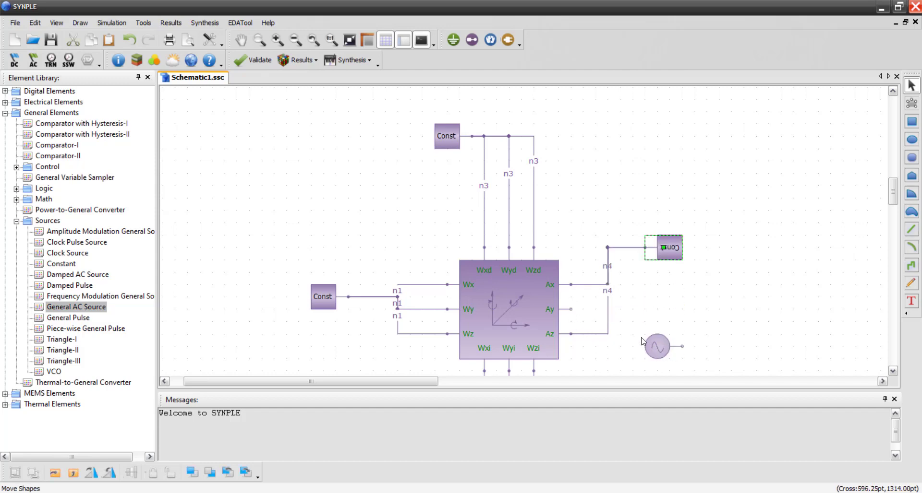
pyautogui.click(658, 346)
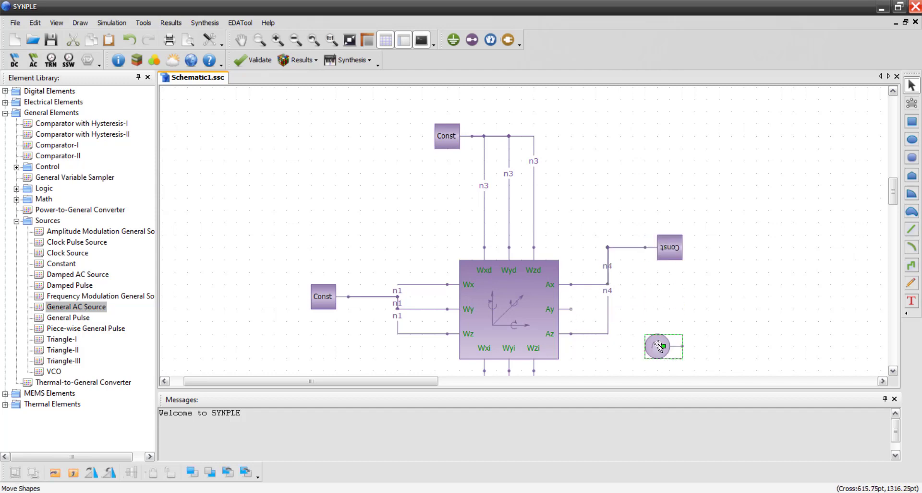
pyautogui.click(110, 473)
pyautogui.moveTo(570, 310)
pyautogui.mouseDown()
pyautogui.moveTo(646, 346)
pyautogui.moveTo(672, 311)
pyautogui.mouseUp()
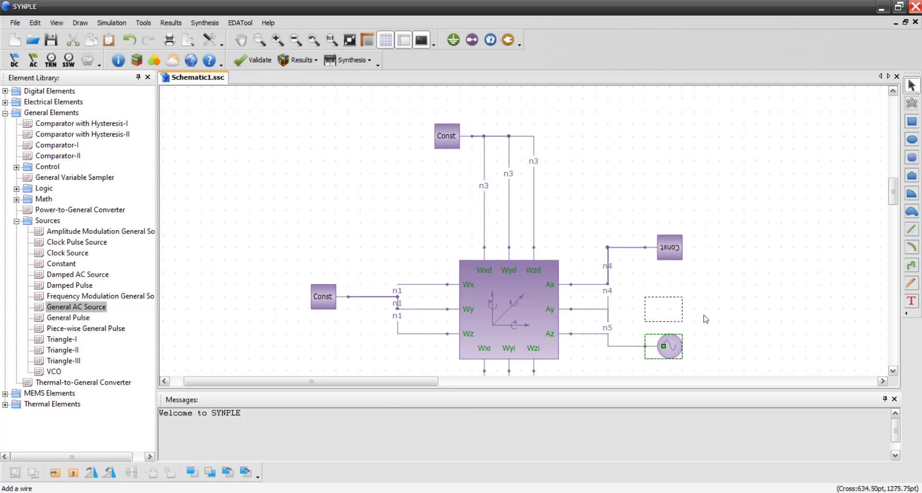
# Save the schematic with the wired GlobalFrame sources.
pyautogui.click(51, 40)
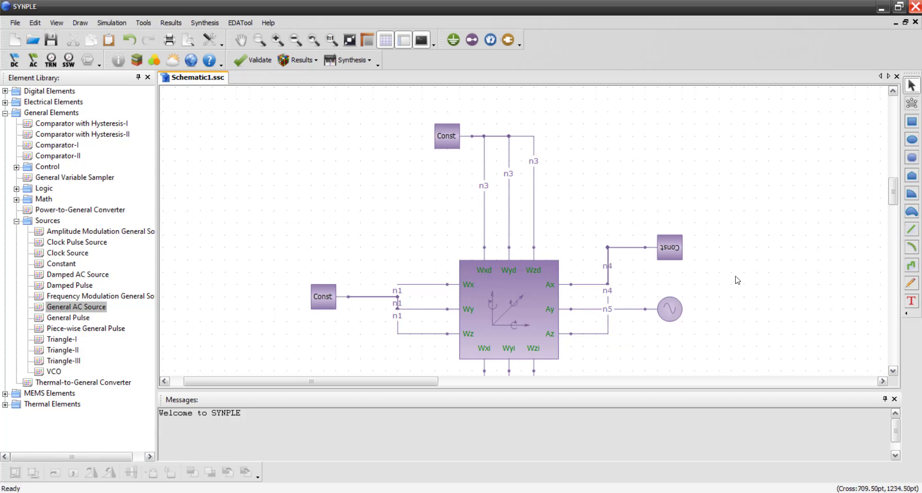
pyautogui.scroll(-2, 735, 279)
pyautogui.scroll(-2, 736, 281)
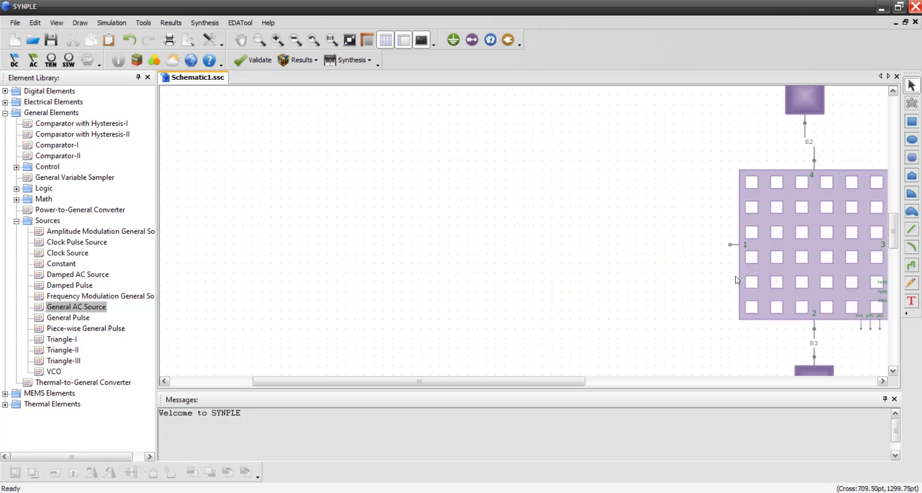
# Save the schematic and synthesize the mask layout of the jointed plates.
pyautogui.click(350, 40)
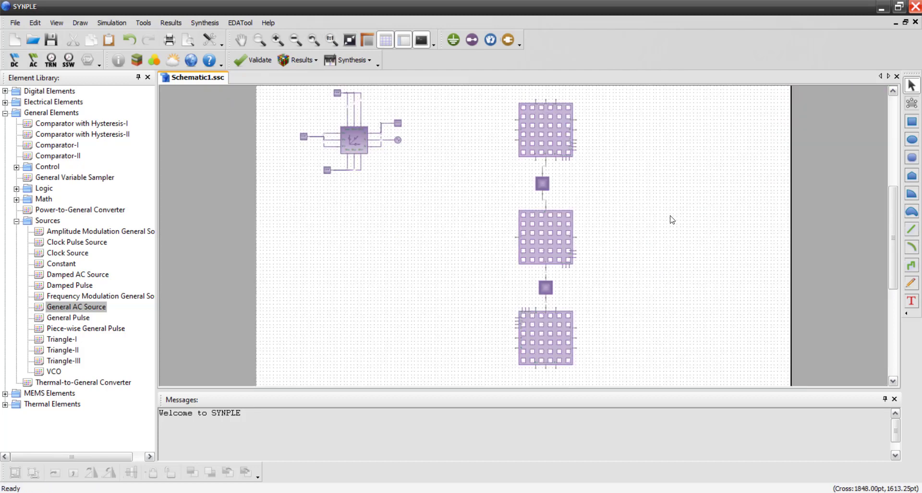
pyautogui.click(50, 44)
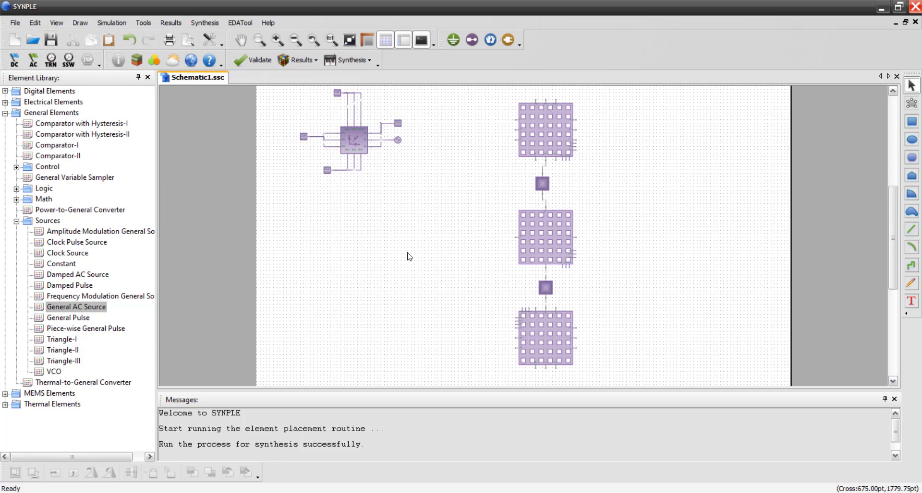
pyautogui.click(205, 23)
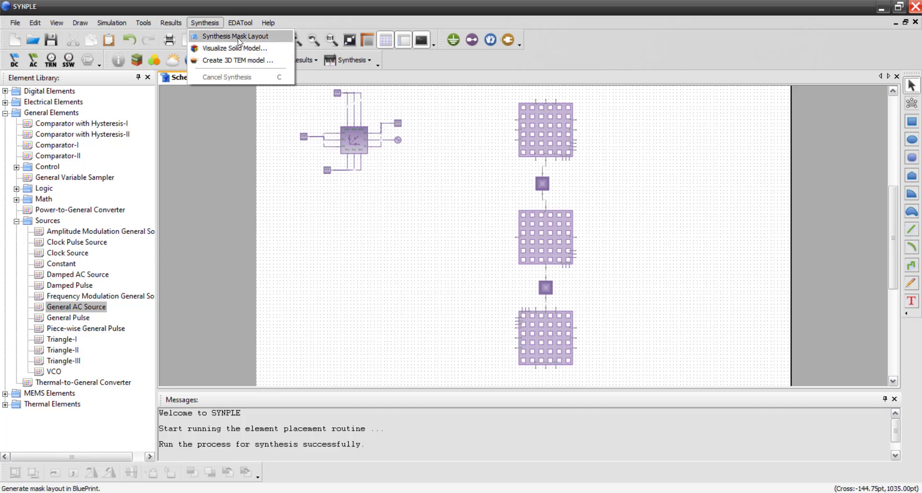
pyautogui.click(238, 41)
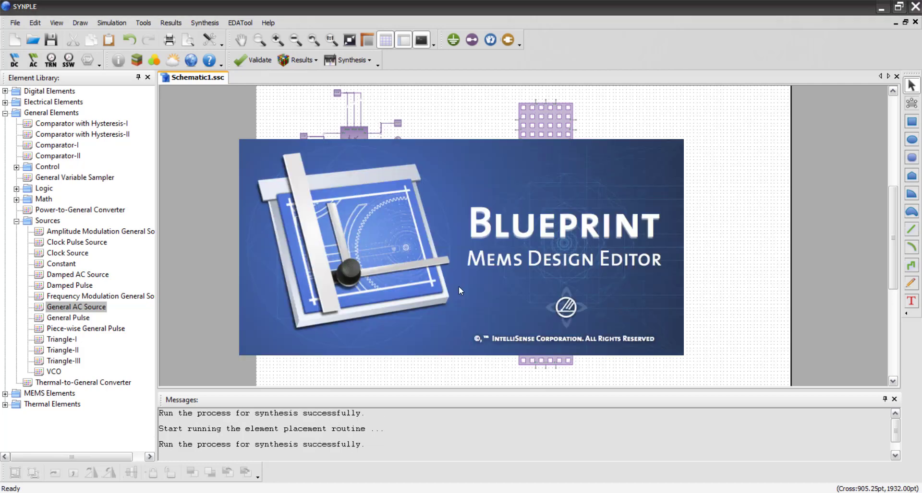
# Examine the synthesized plate layout with layer fill turned on, and close Blueprint to return to SYNPLE.
pyautogui.scroll(-1, 459, 289)
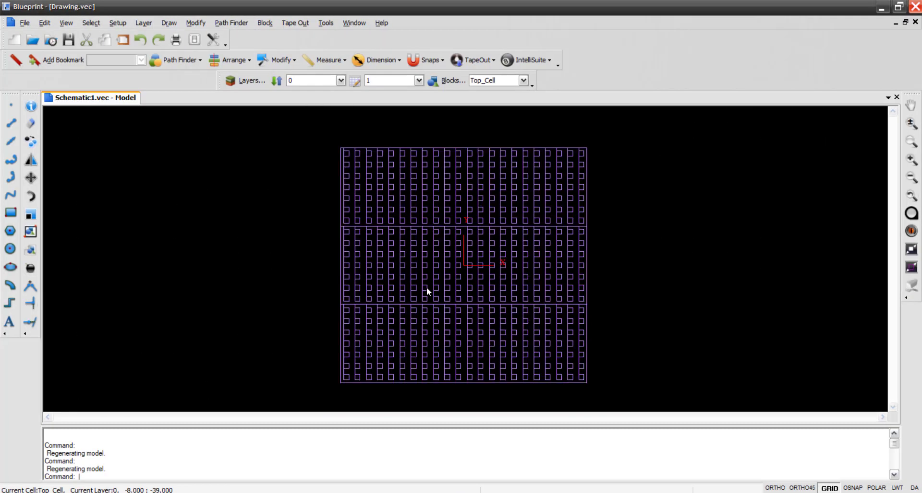
pyautogui.click(91, 24)
pyautogui.moveTo(65, 25)
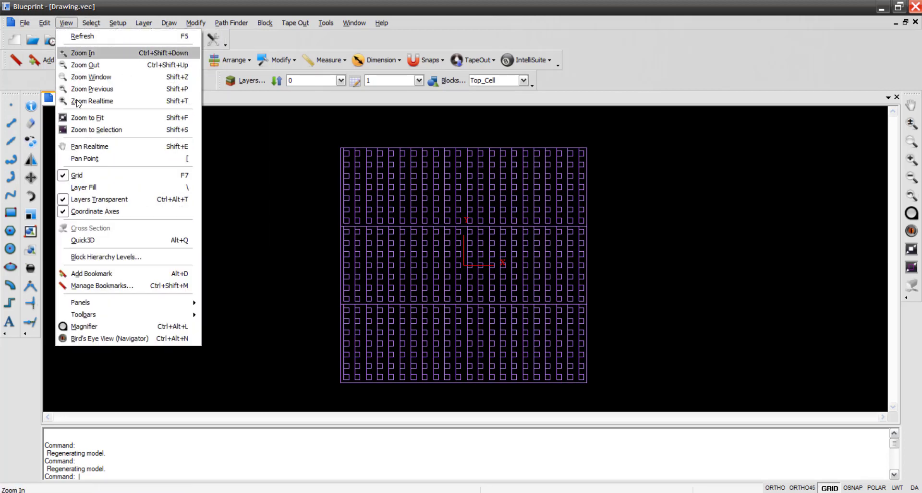
pyautogui.click(85, 183)
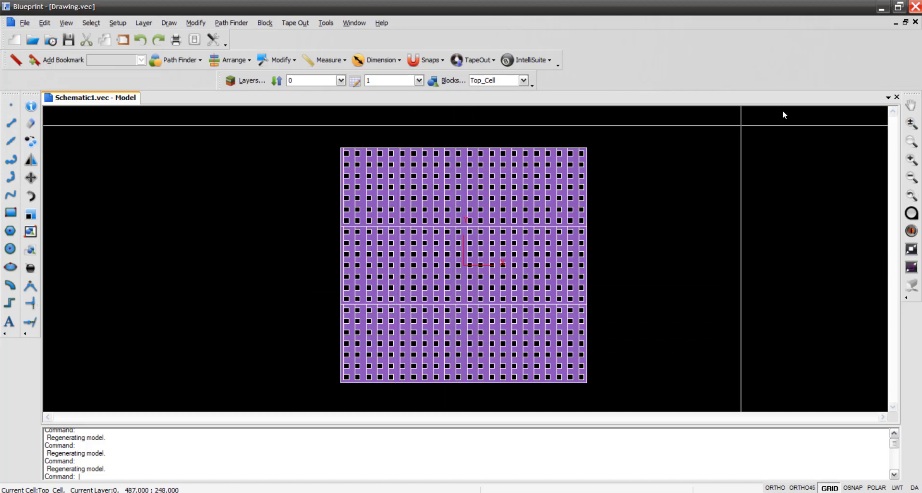
pyautogui.click(915, 6)
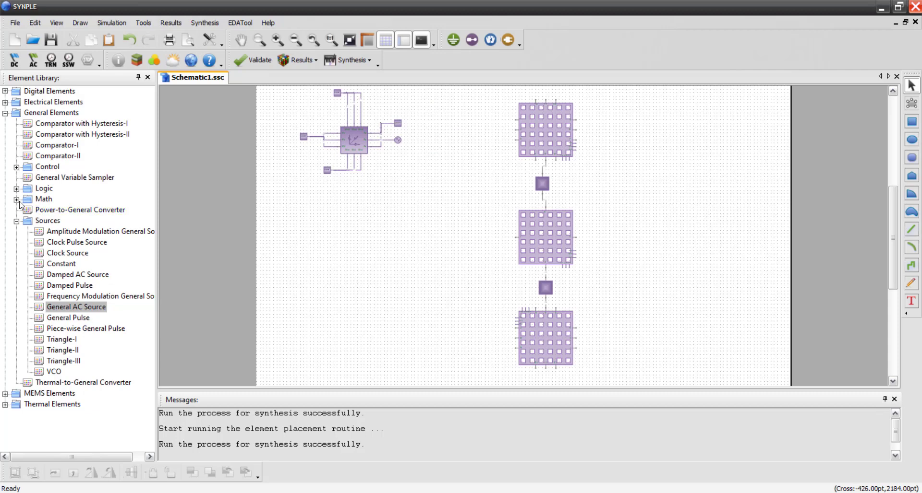
# Place a Serpentine-I spring from the MEMS springs library above the uppermost rigid plate.
pyautogui.click(5, 394)
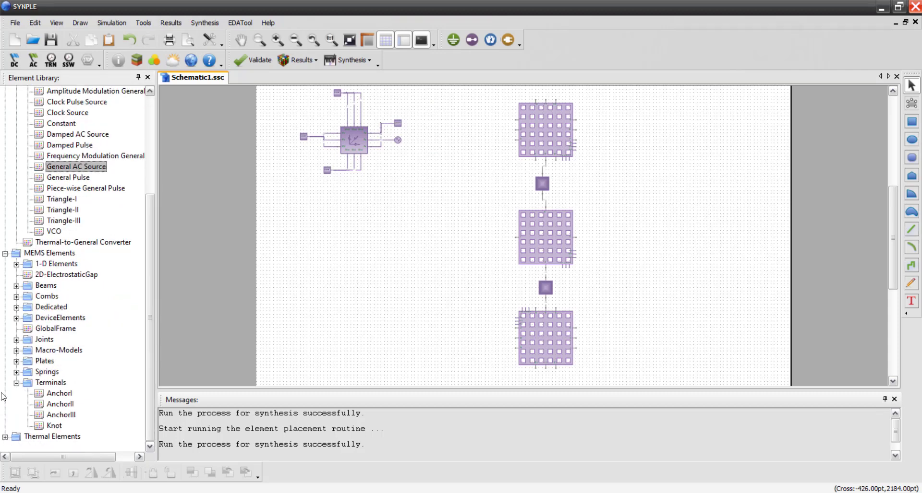
pyautogui.click(17, 372)
pyautogui.click(43, 383)
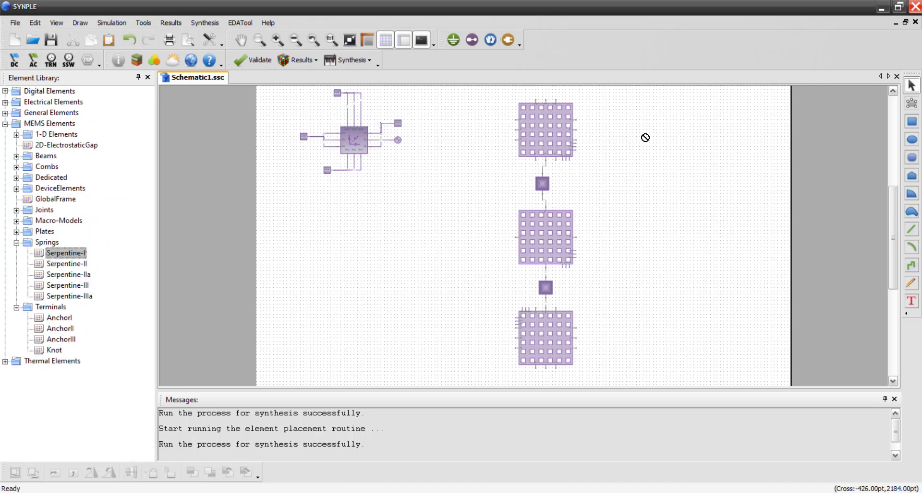
pyautogui.moveTo(645, 137); pyautogui.dragTo(665, 139)
pyautogui.scroll(1, 665, 138)
pyautogui.moveTo(659, 175); pyautogui.dragTo(576, 107)
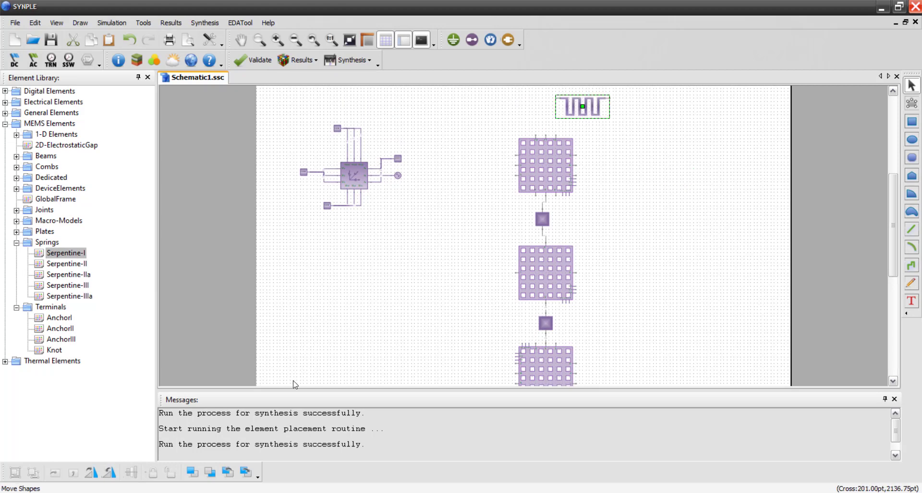
# Rotate the Serpentine-I spring to -90 degrees and wire its lower end to the rightmost pin on the uppermost plate's top edge.
pyautogui.click(114, 473)
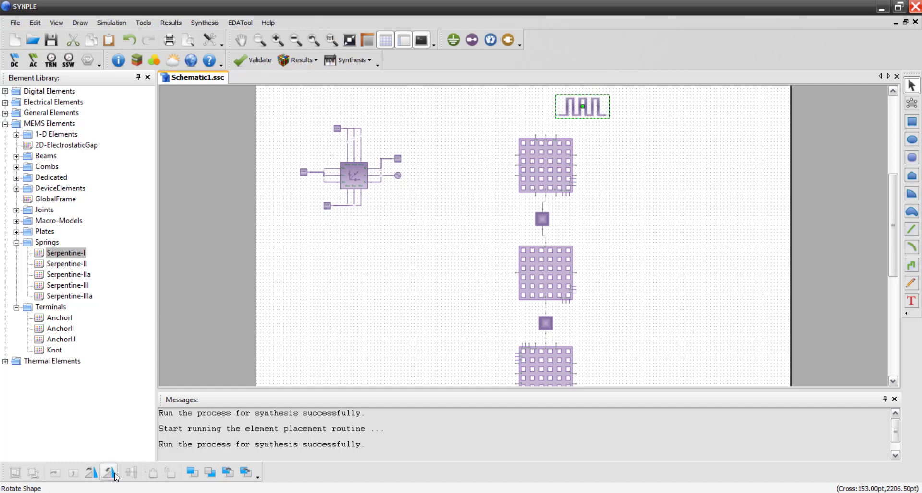
pyautogui.click(115, 475)
pyautogui.moveTo(555, 171); pyautogui.dragTo(582, 159)
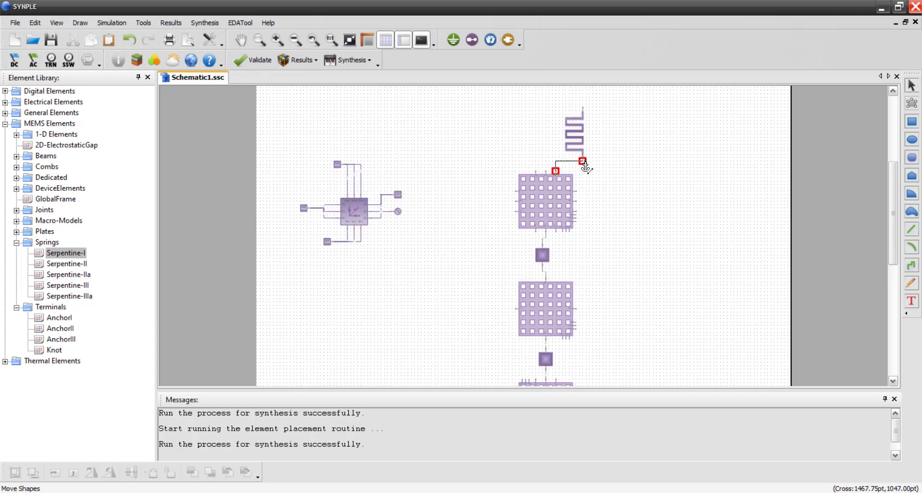
pyautogui.click(627, 151)
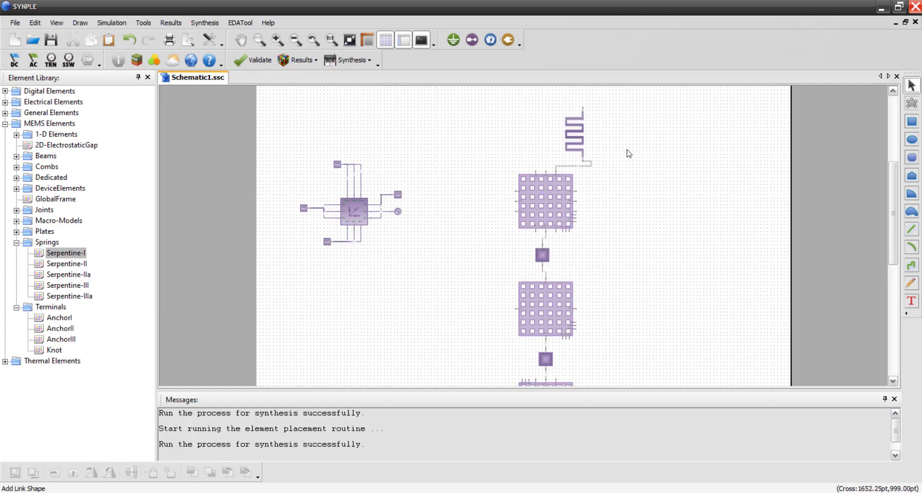
# Adjust the la and lb parameters of the first serpentine spring, Serpentine1.
pyautogui.doubleClick(572, 124)
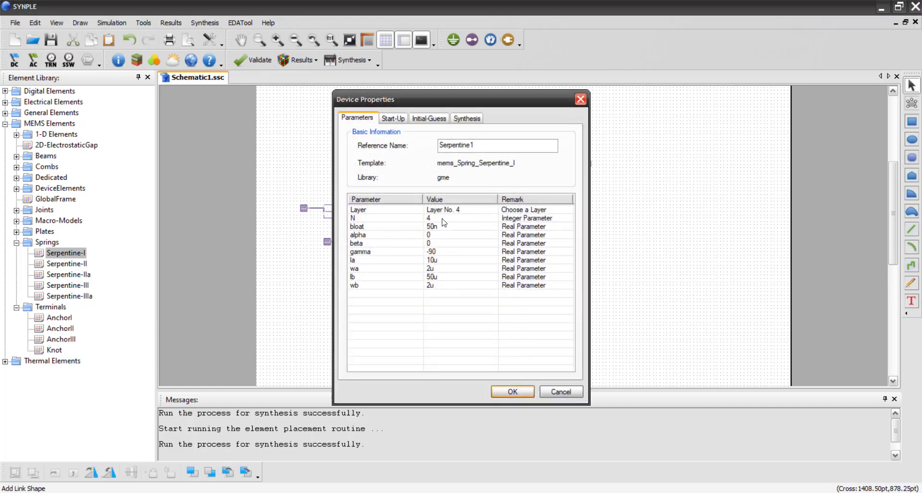
pyautogui.click(441, 269)
pyautogui.click(441, 269)
pyautogui.click(442, 283)
pyautogui.click(441, 279)
pyautogui.moveTo(440, 278); pyautogui.dragTo(400, 280)
pyautogui.click(438, 260)
pyautogui.click(440, 269)
pyautogui.click(512, 392)
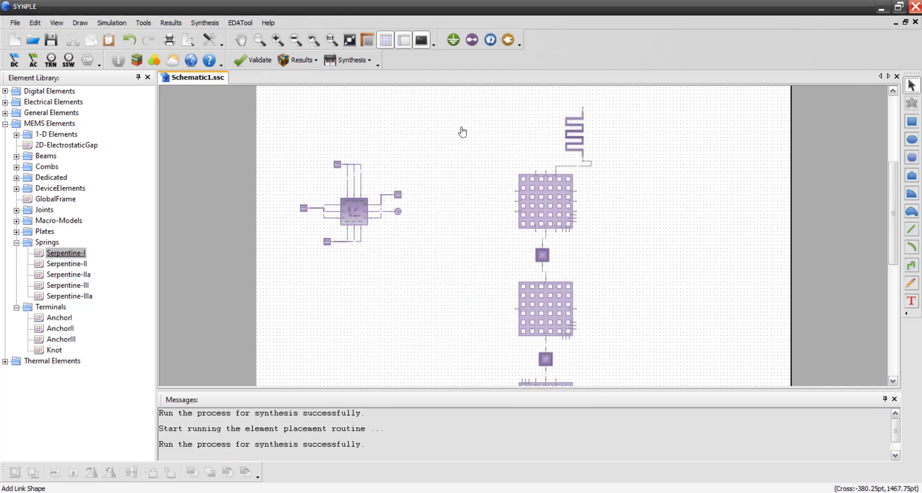
# Place a second Serpentine-I spring, rotate it to 90 degrees, and wire it to the leftmost pin on the uppermost plate's top edge.
pyautogui.click(474, 124)
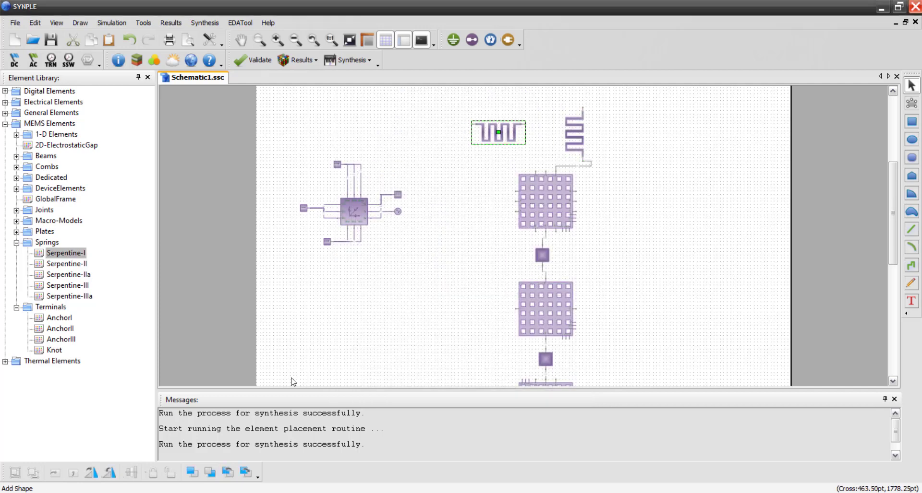
pyautogui.click(103, 476)
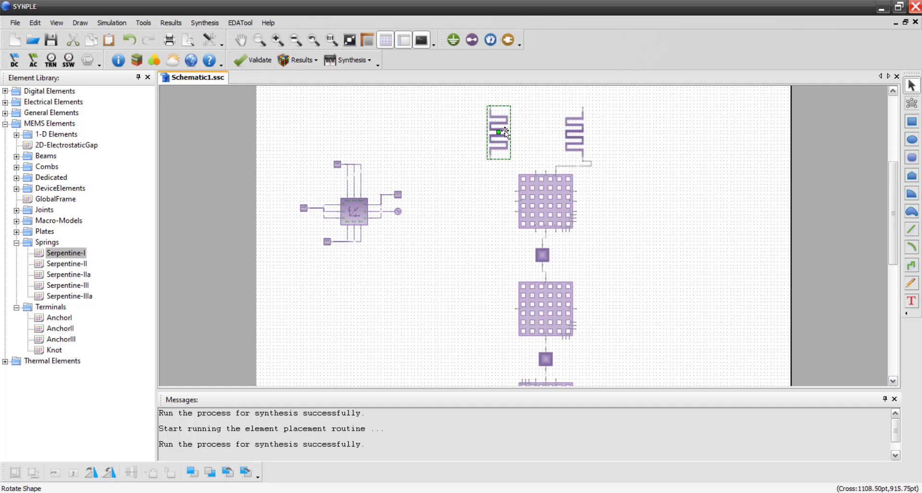
pyautogui.moveTo(512, 128); pyautogui.dragTo(520, 126)
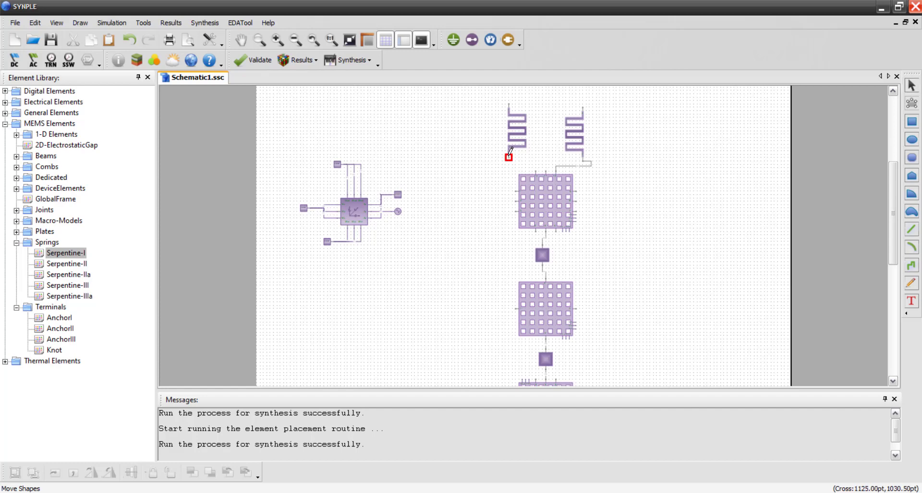
pyautogui.moveTo(508, 158)
pyautogui.mouseDown()
pyautogui.moveTo(540, 170)
pyautogui.moveTo(532, 172)
pyautogui.mouseUp()
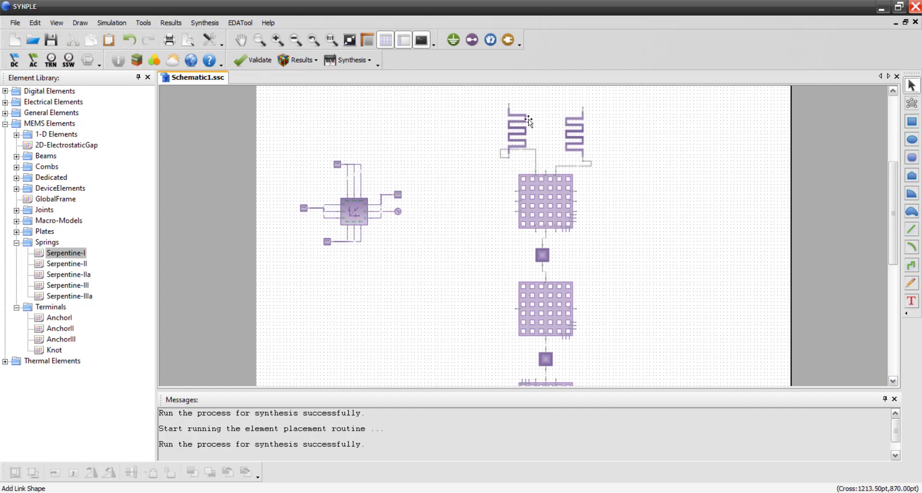
pyautogui.moveTo(522, 126); pyautogui.dragTo(529, 122)
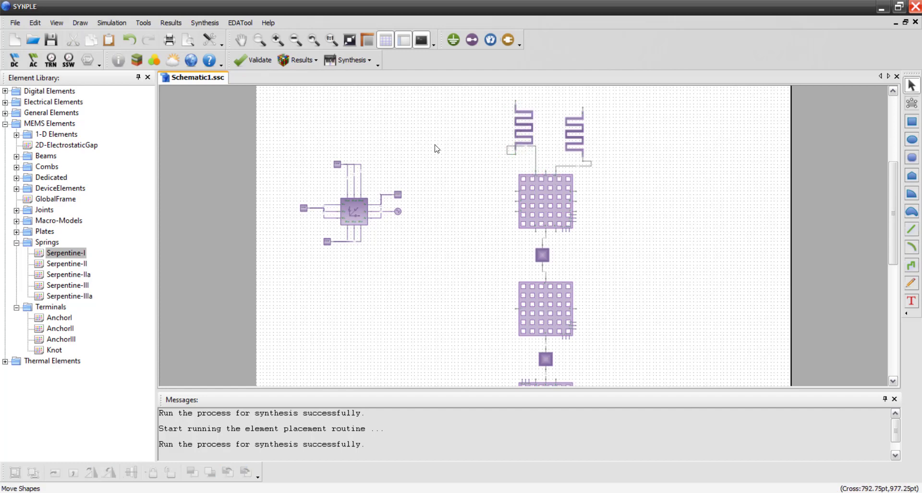
# Set la to 5u and lb to 210u for the second serpentine spring, Serpentine2.
pyautogui.doubleClick(519, 120)
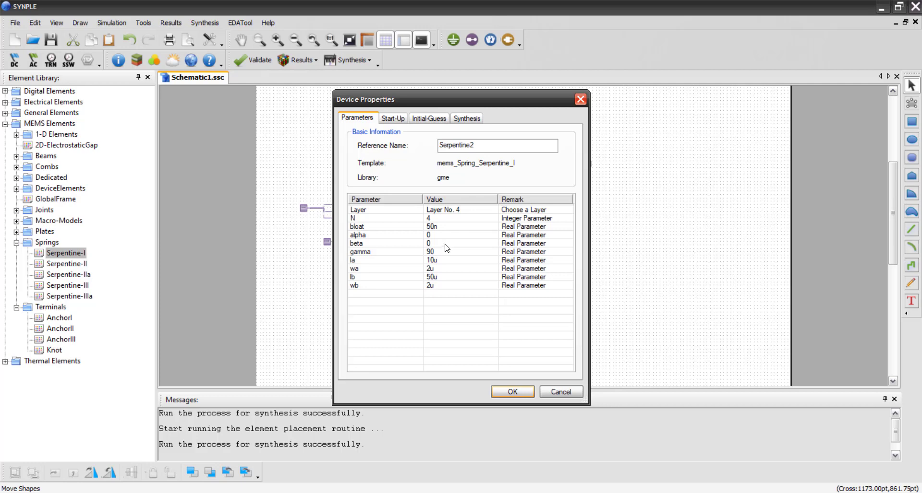
pyautogui.click(449, 263)
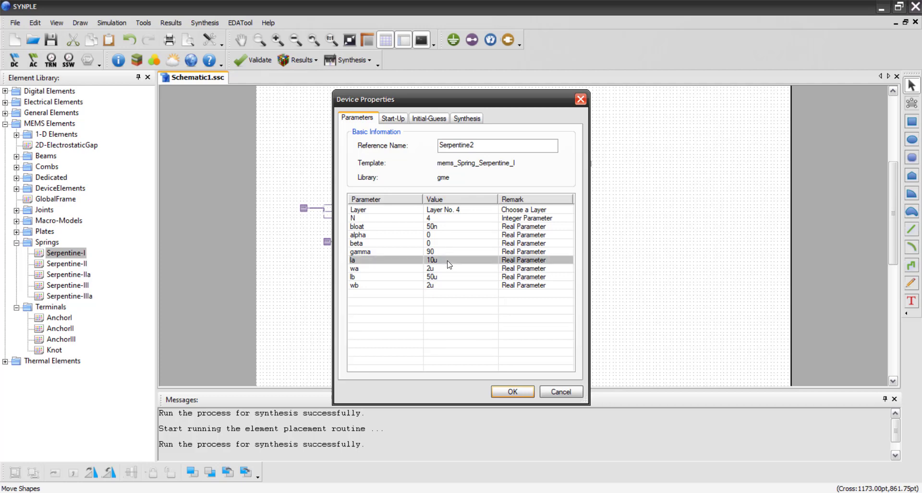
pyautogui.click(448, 261)
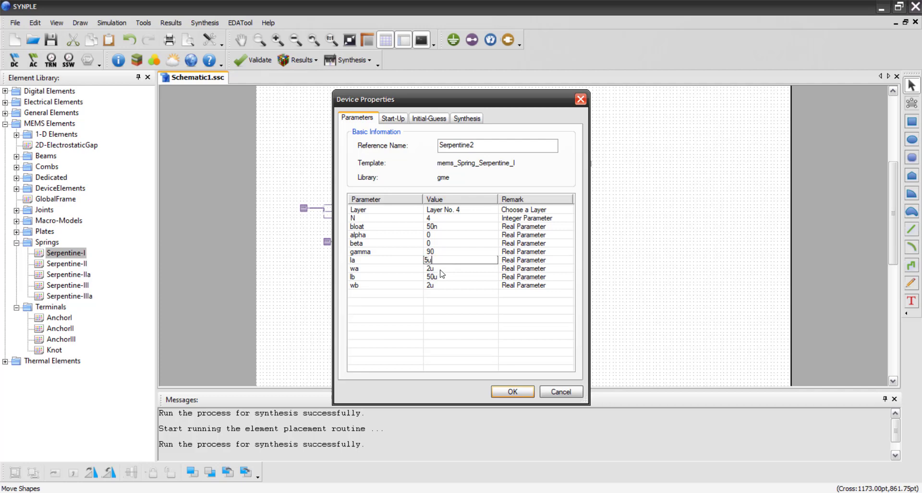
pyautogui.write('5u')
pyautogui.click(440, 269)
pyautogui.click(441, 279)
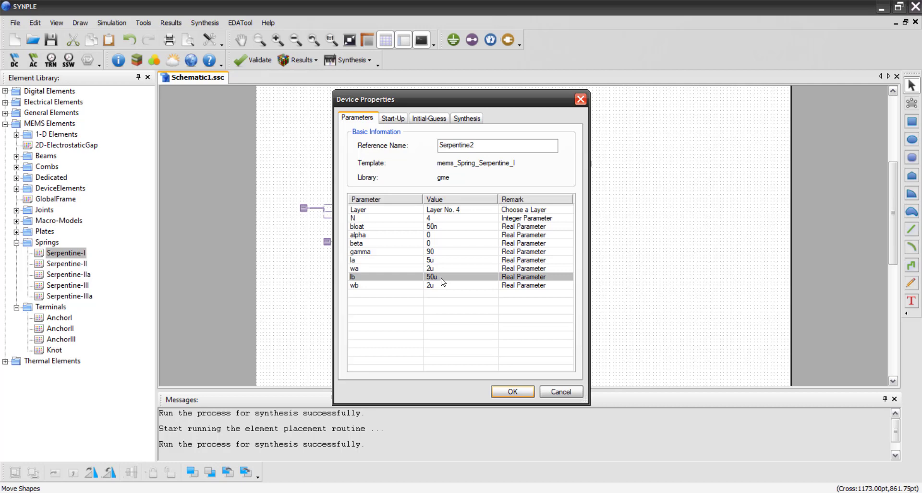
pyautogui.click(442, 278)
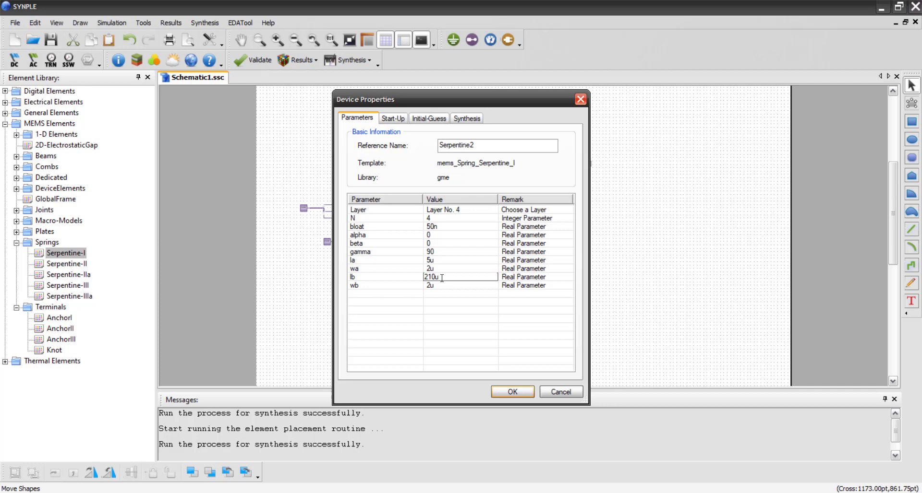
pyautogui.click(441, 290)
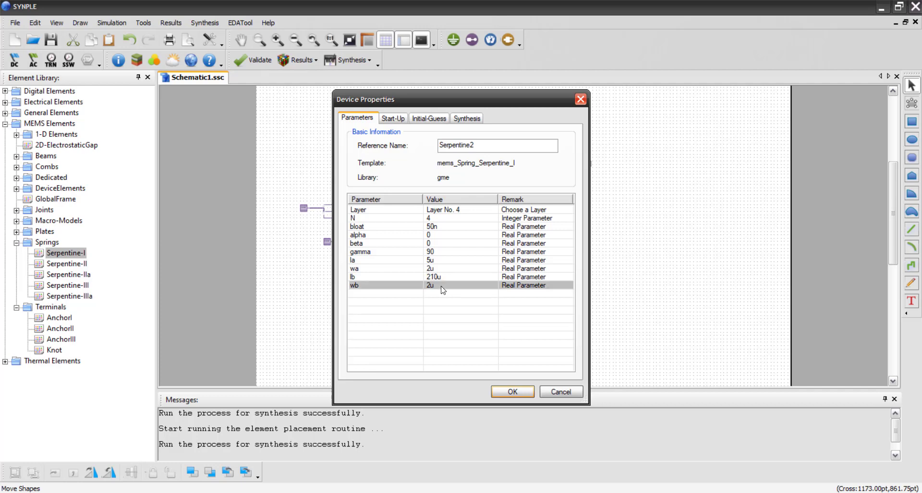
pyautogui.click(512, 391)
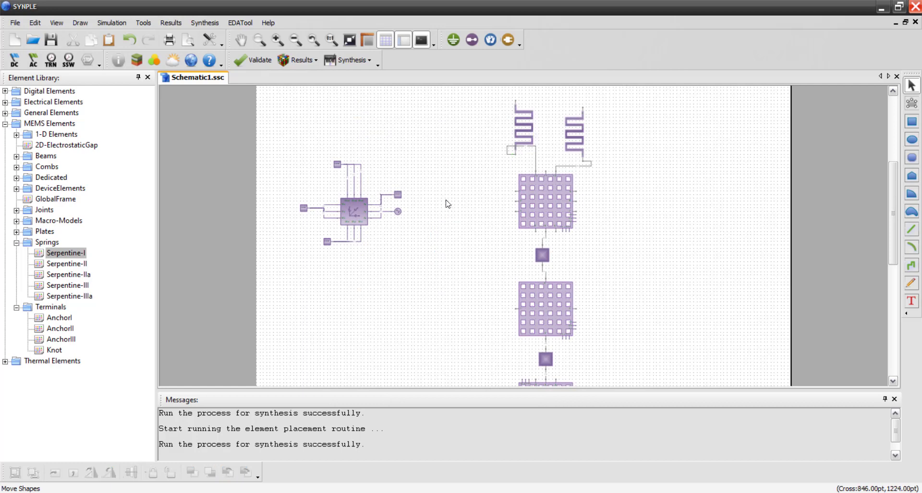
# Save the schematic with both serpentine springs and synthesize its mask layout again.
pyautogui.click(51, 40)
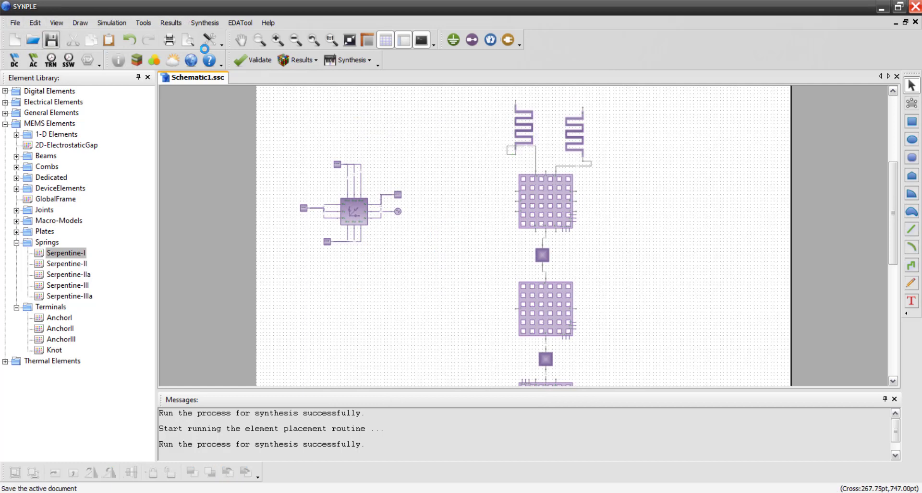
pyautogui.click(204, 24)
pyautogui.click(219, 39)
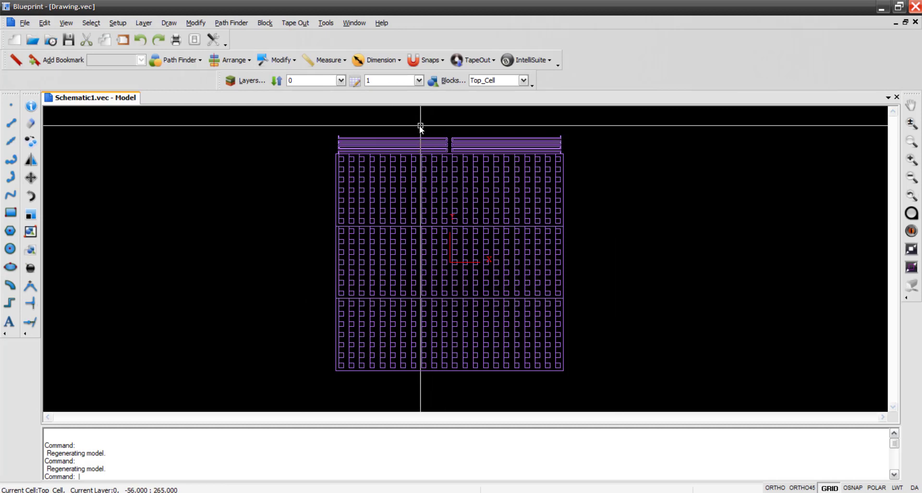
# Examine the two serpentine springs up close in the layout with layer fill on, and close Blueprint to return to SYNPLE.
pyautogui.click(911, 141)
pyautogui.click(331, 126)
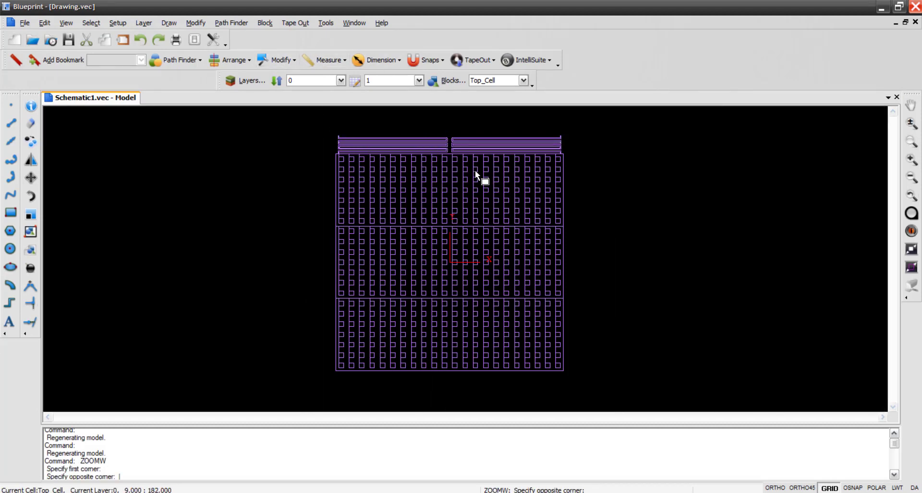
pyautogui.click(575, 169)
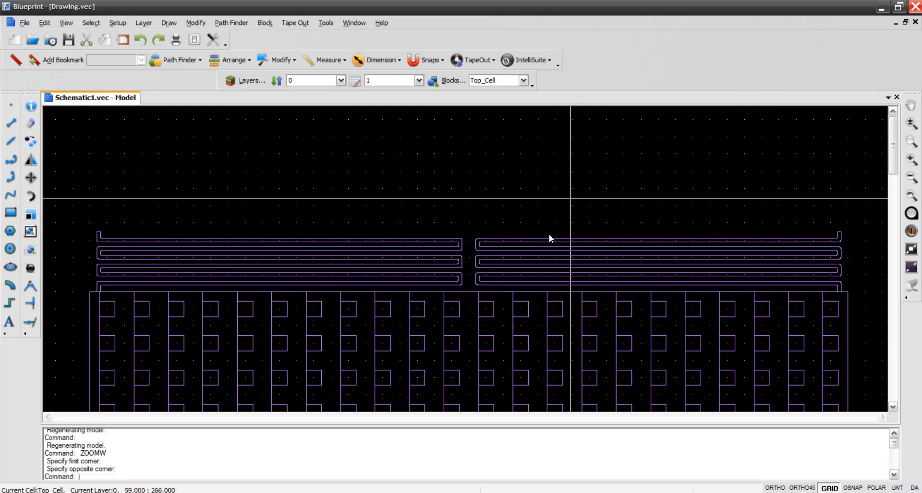
pyautogui.click(71, 22)
pyautogui.click(82, 189)
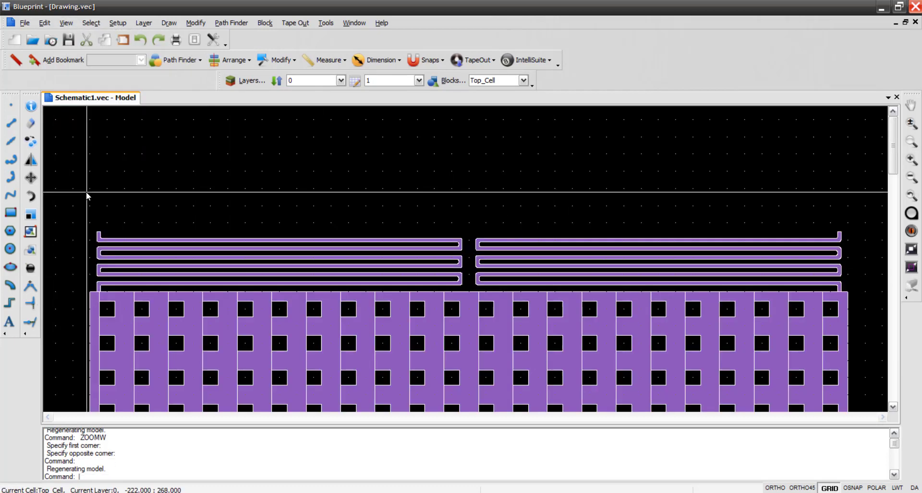
pyautogui.scroll(-1, 80, 197)
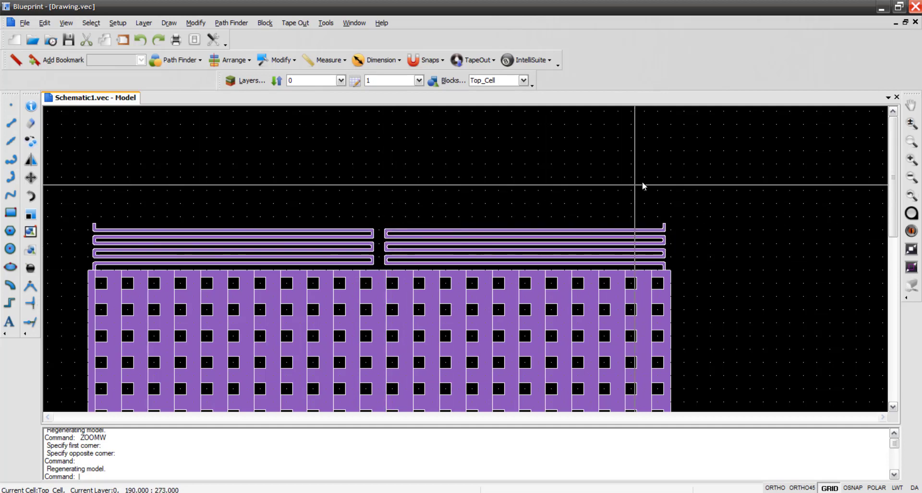
pyautogui.click(909, 9)
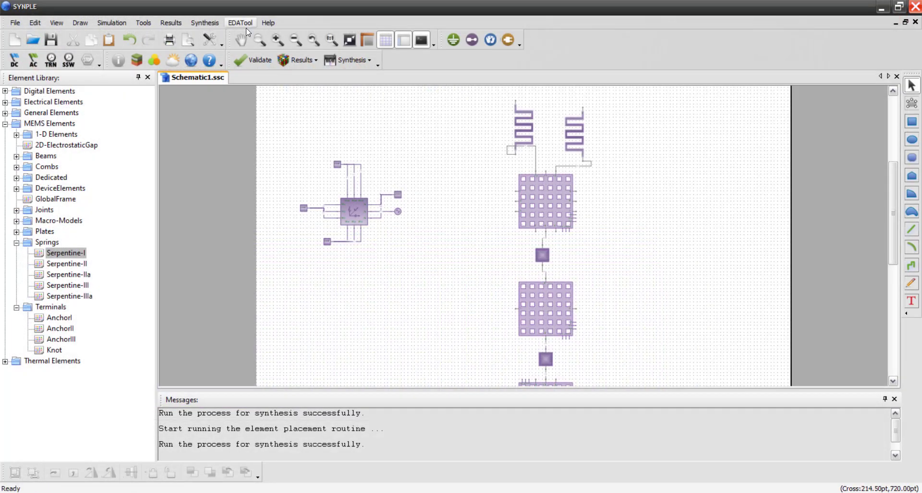
# Look up the Spring Serpentine I page in the MEMS springs section of the Elements Documentation and return to SYNPLE.
pyautogui.click(269, 20)
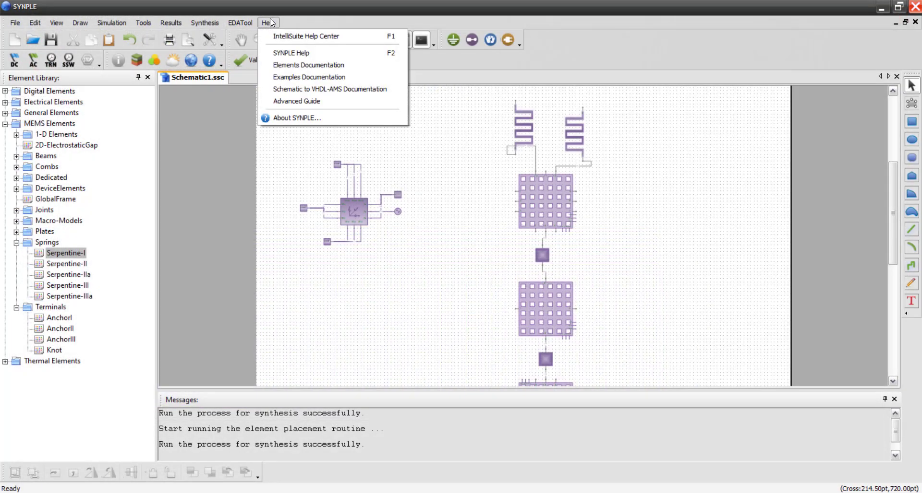
pyautogui.click(289, 68)
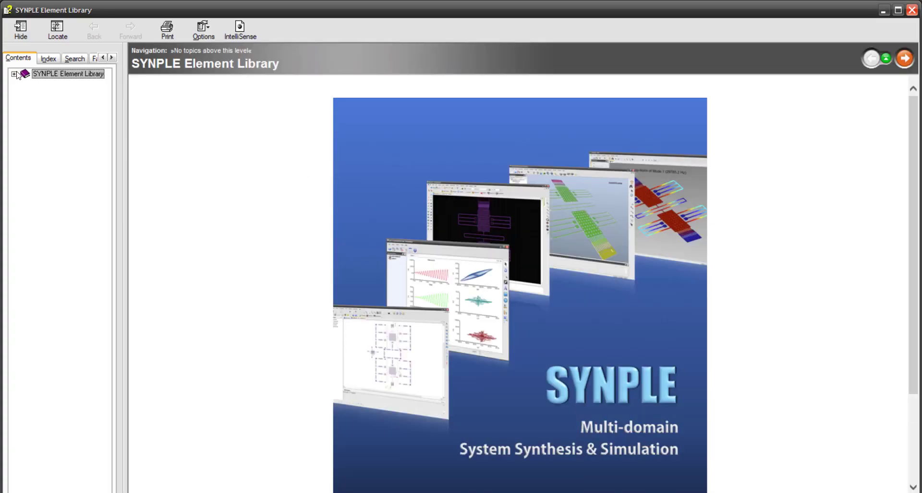
pyautogui.click(15, 74)
pyautogui.click(26, 112)
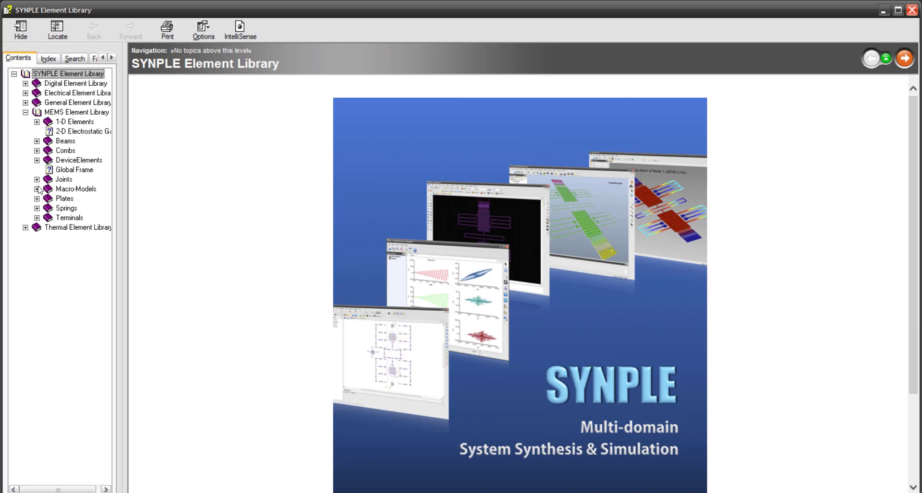
pyautogui.click(37, 208)
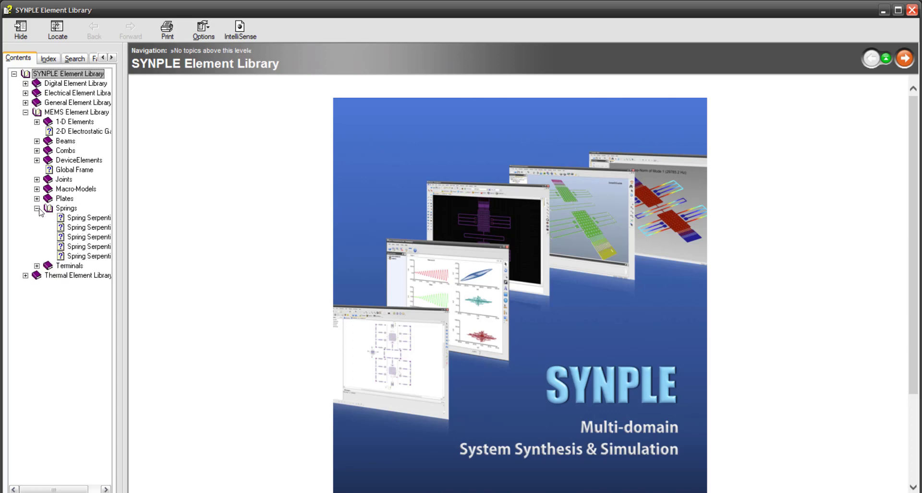
pyautogui.click(90, 218)
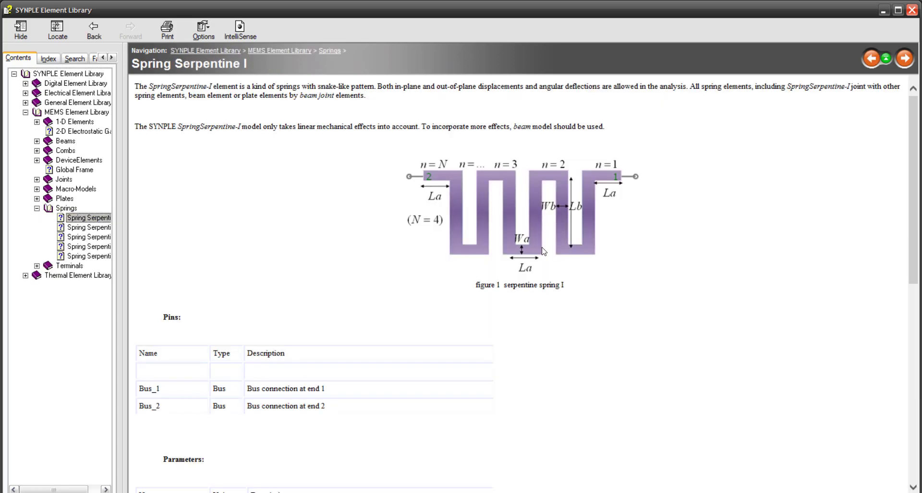
pyautogui.scroll(-5, 542, 250)
pyautogui.scroll(5, 542, 250)
pyautogui.moveTo(669, 492)
pyautogui.click(650, 457)
# Compare the parameters of the right-hand spring, Serpentine1, with the Spring Serpentine I documentation, and close the help and the device properties.
pyautogui.click(577, 129)
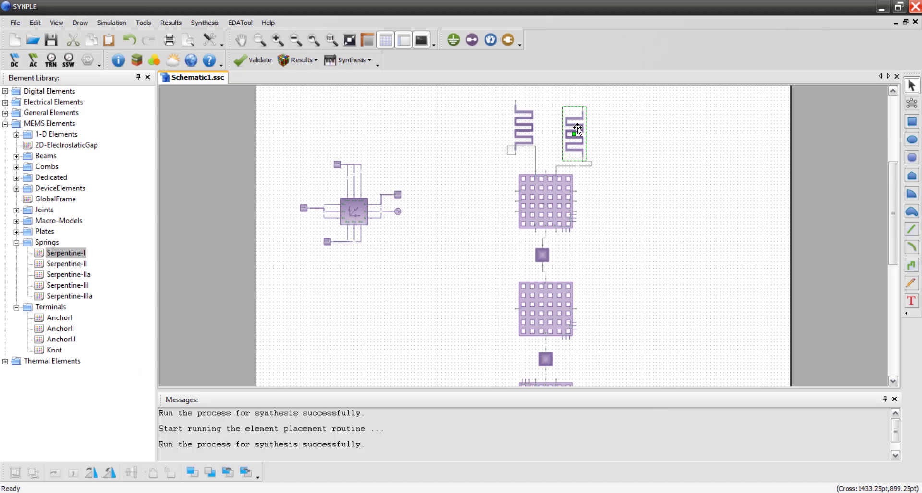
pyautogui.doubleClick(578, 129)
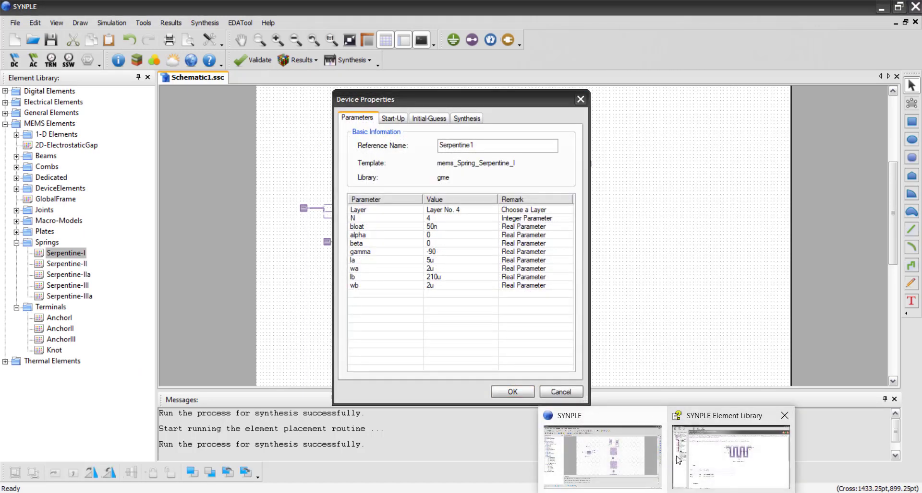
pyautogui.moveTo(668, 492)
pyautogui.click(736, 448)
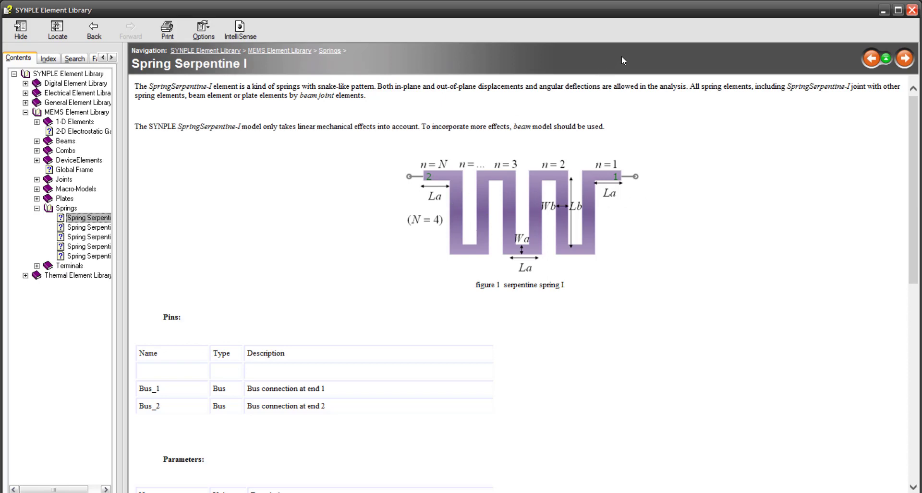
pyautogui.scroll(-5, 531, 274)
pyautogui.scroll(5, 532, 277)
pyautogui.click(912, 10)
pyautogui.click(512, 392)
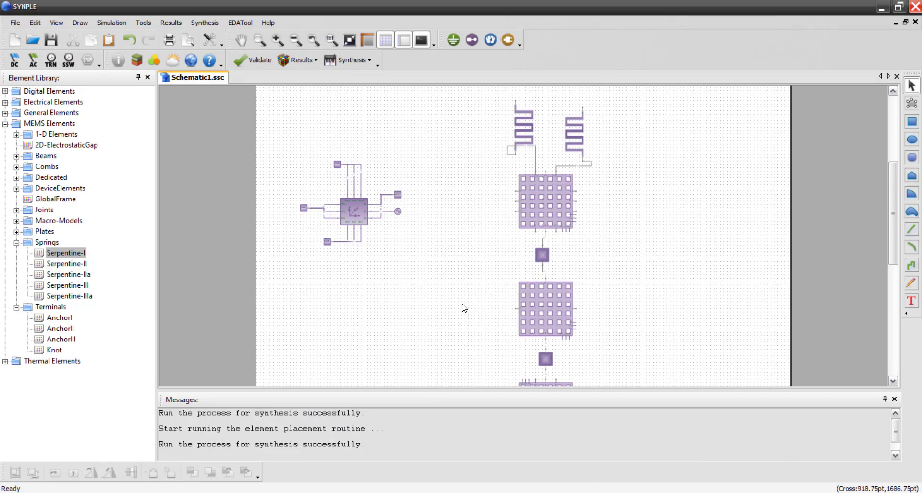
# Copy the right-hand serpentine spring to below the lowest plate and wire it to the rightmost pin on that plate's bottom edge.
pyautogui.click(580, 129)
pyautogui.rightClick(582, 129)
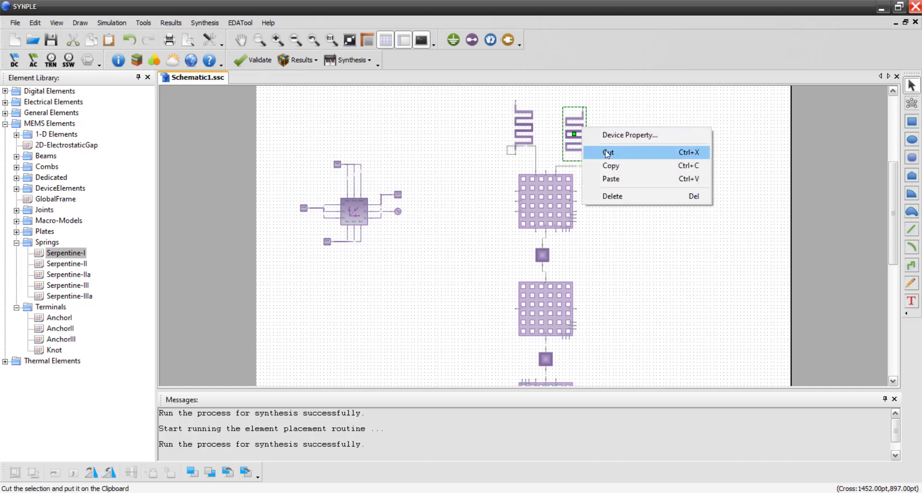
pyautogui.click(624, 171)
pyautogui.scroll(-5, 624, 173)
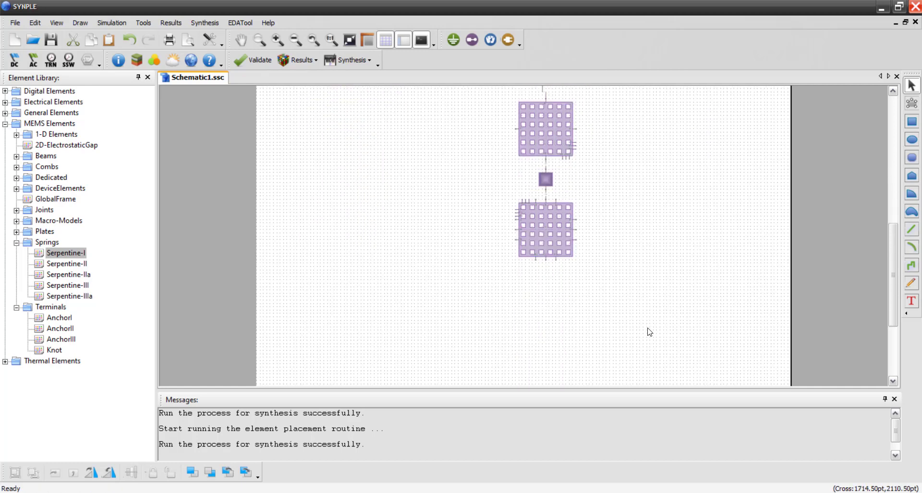
pyautogui.rightClick(631, 303)
pyautogui.click(643, 309)
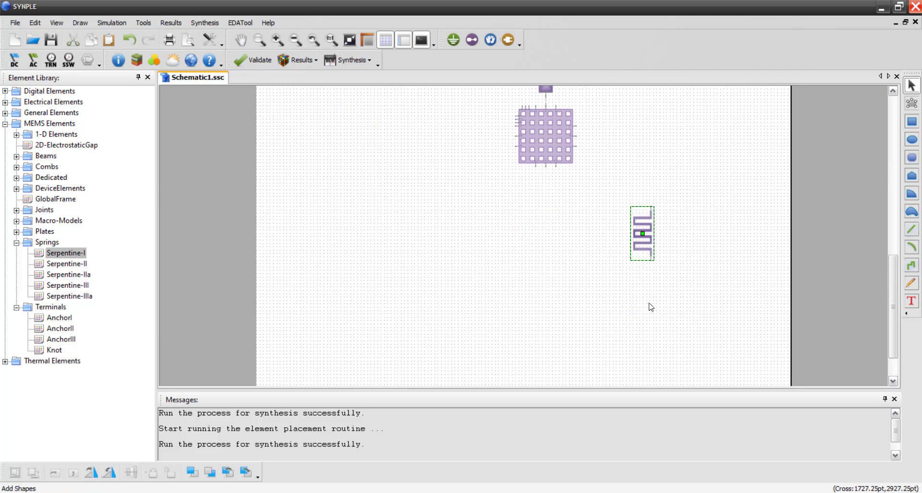
pyautogui.moveTo(633, 240); pyautogui.dragTo(581, 197)
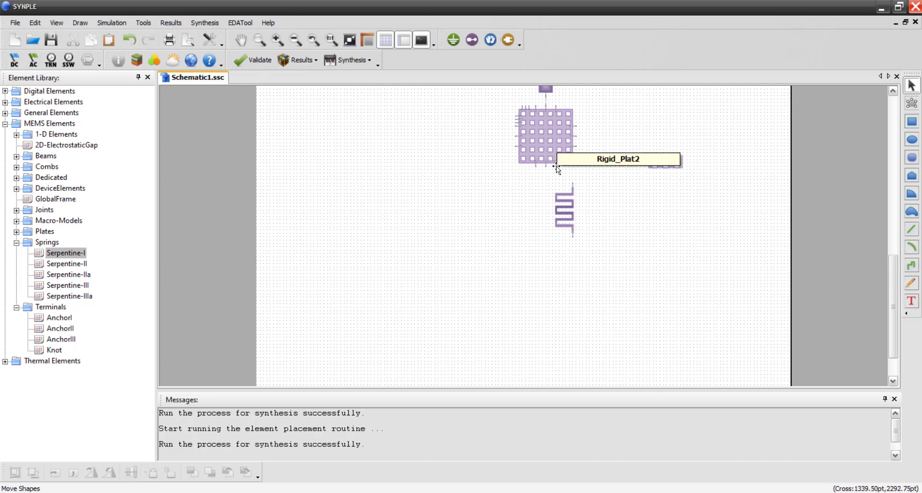
pyautogui.moveTo(557, 166); pyautogui.dragTo(573, 184)
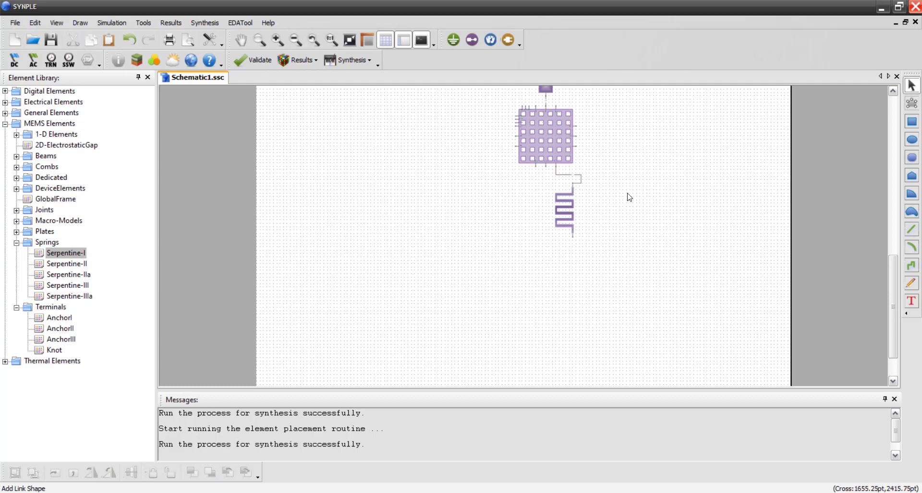
# Copy the left-hand serpentine spring to below the lowest plate and wire it to the leftmost pin on that plate's bottom edge.
pyautogui.rightClick(429, 233)
pyautogui.click(462, 177)
pyautogui.scroll(14, 460, 177)
pyautogui.scroll(3, 534, 275)
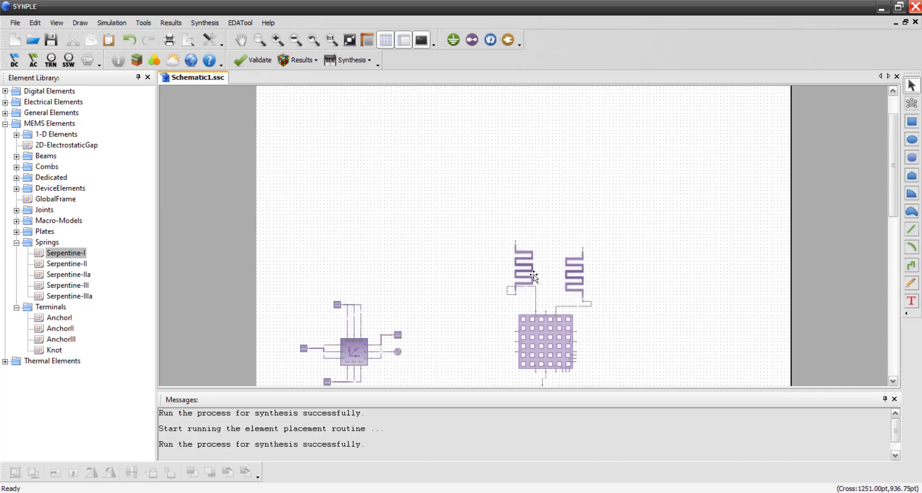
pyautogui.click(520, 260)
pyautogui.rightClick(519, 260)
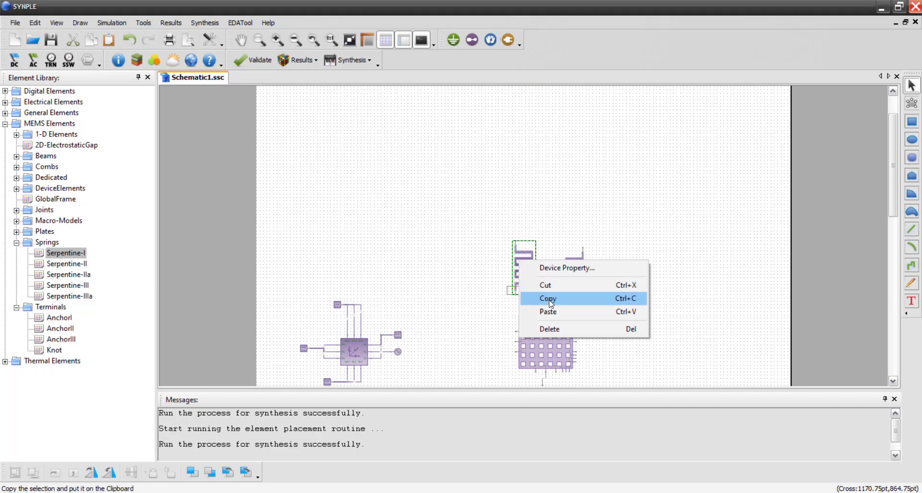
pyautogui.click(548, 298)
pyautogui.scroll(-10, 500, 326)
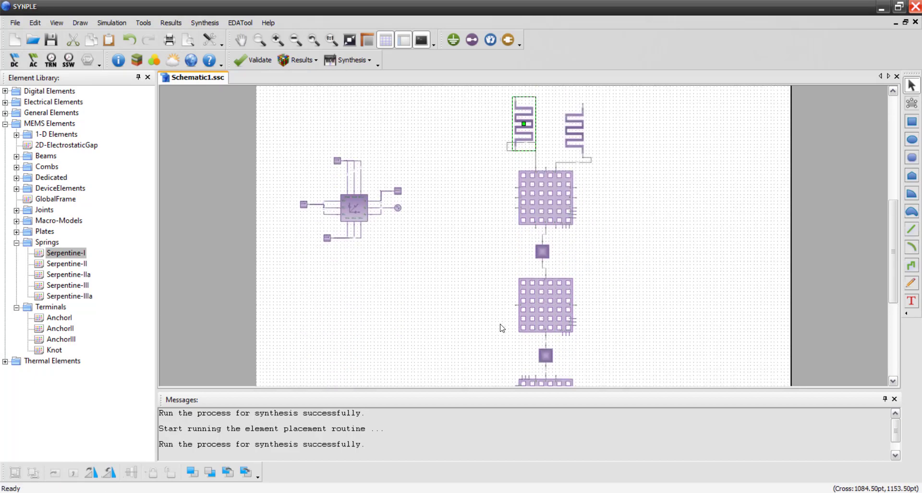
pyautogui.rightClick(422, 255)
pyautogui.click(460, 263)
pyautogui.scroll(-1, 453, 257)
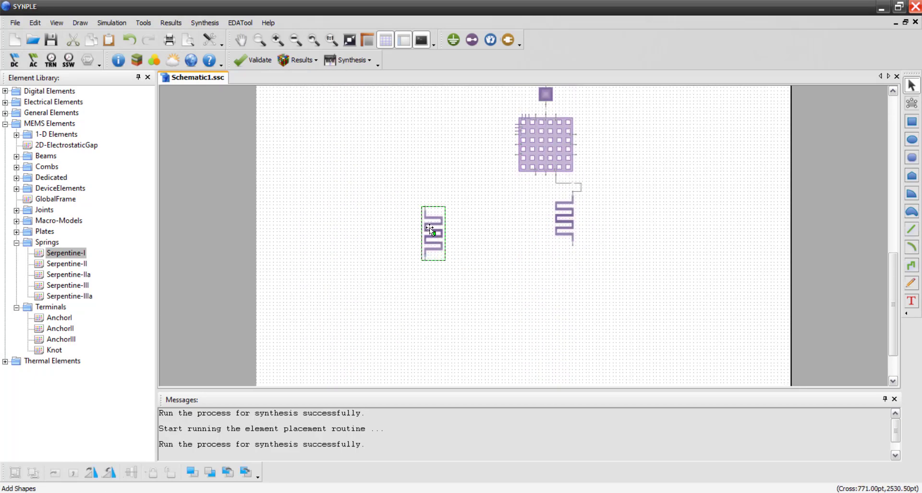
pyautogui.moveTo(431, 230); pyautogui.dragTo(513, 210)
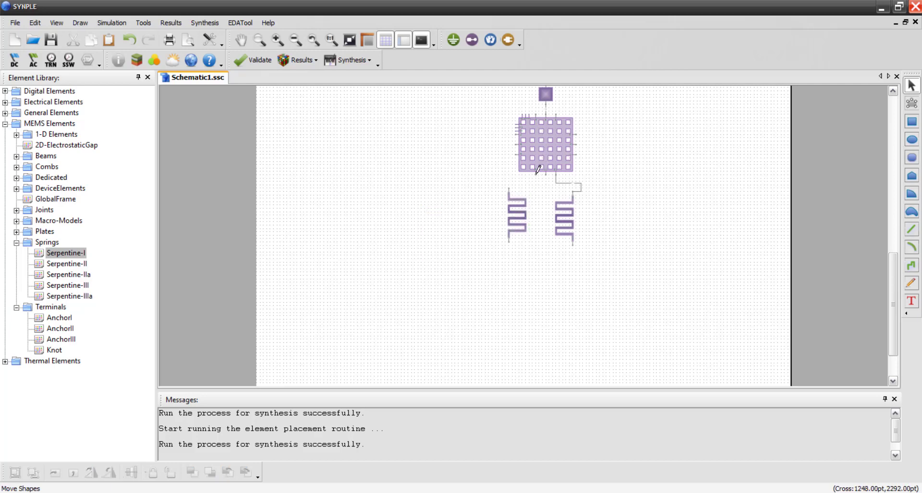
pyautogui.moveTo(536, 176); pyautogui.dragTo(508, 188)
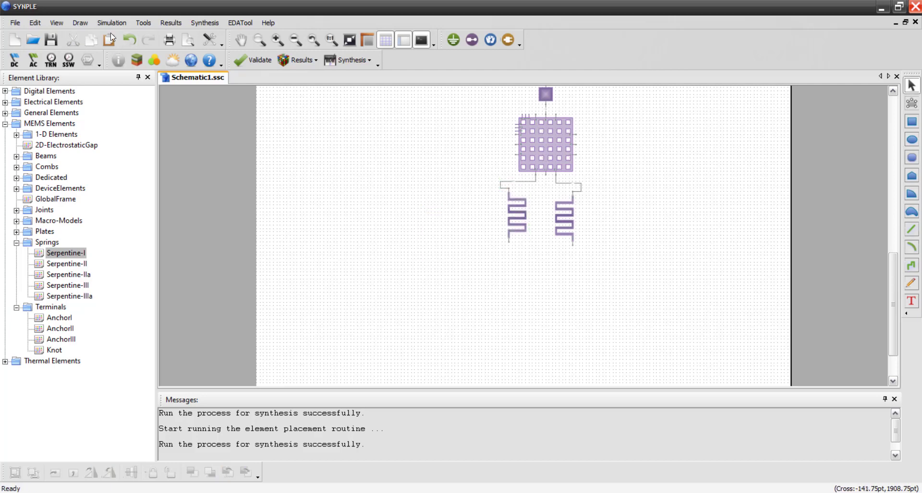
# Save the schematic with all four serpentine springs and synthesize its mask layout.
pyautogui.click(56, 39)
pyautogui.click(205, 23)
pyautogui.click(211, 37)
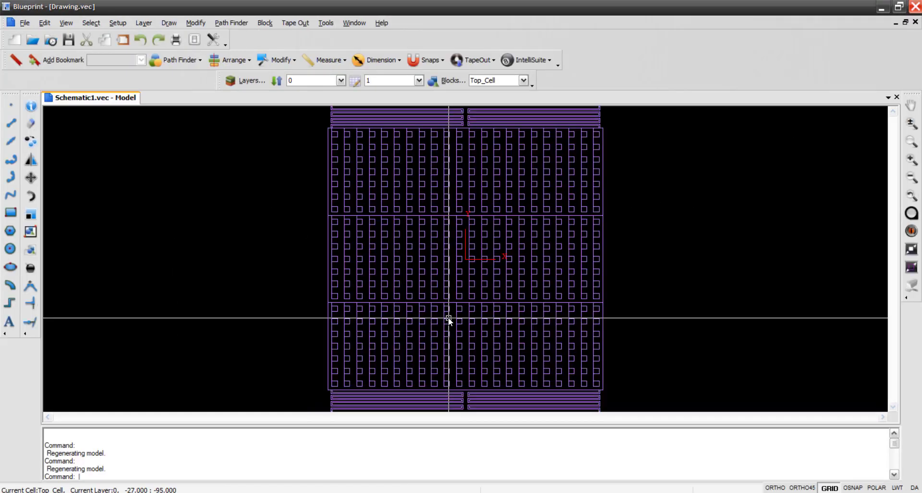
# Examine the two springs below the lowest plate up close with layer fill on, and close Blueprint to return to SYNPLE.
pyautogui.scroll(-1, 448, 318)
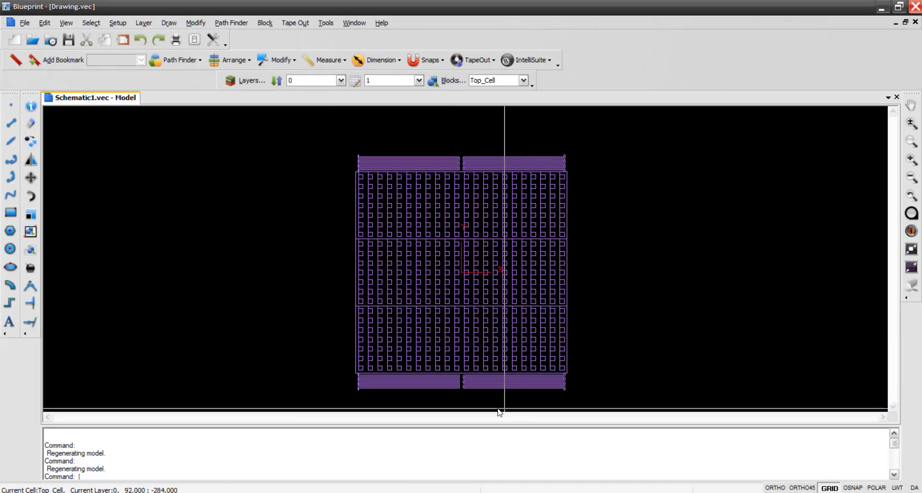
pyautogui.click(911, 141)
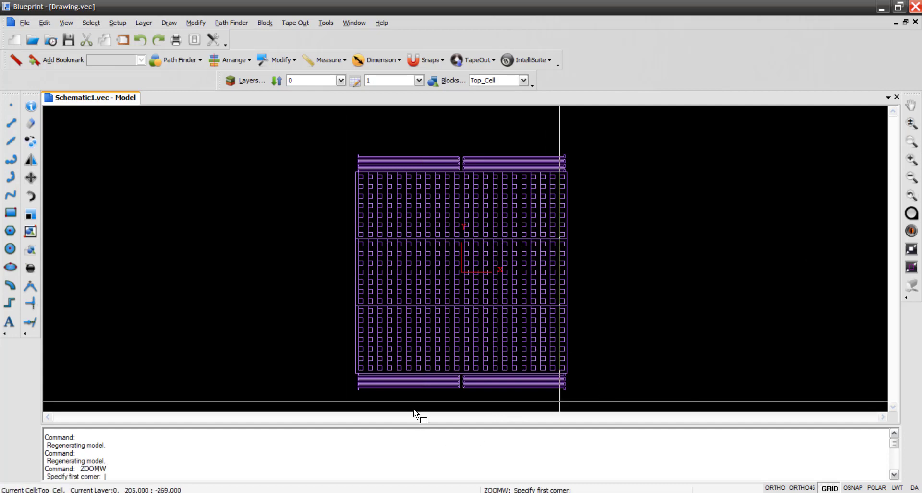
pyautogui.click(337, 363)
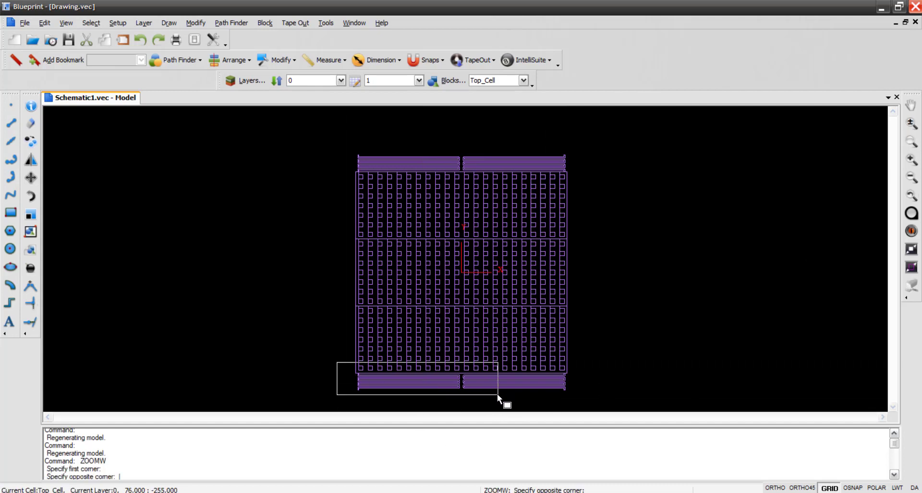
pyautogui.click(497, 393)
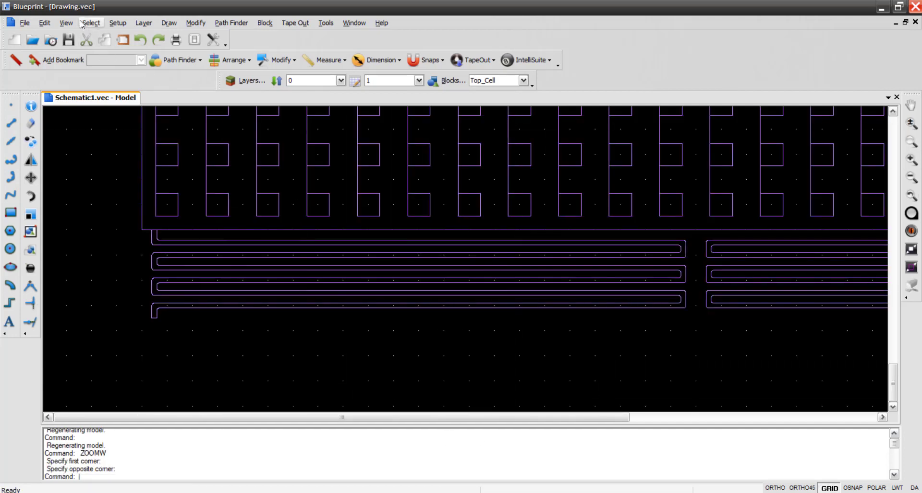
pyautogui.click(66, 22)
pyautogui.click(96, 200)
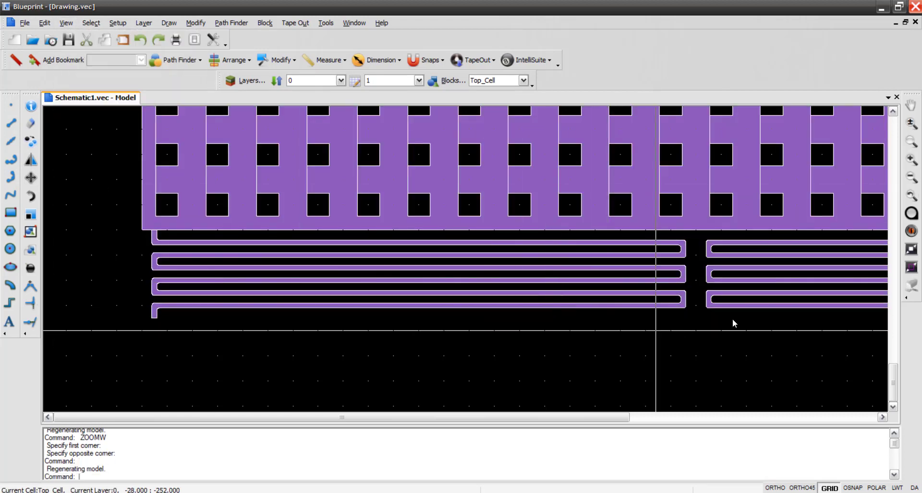
pyautogui.moveTo(585, 422); pyautogui.dragTo(672, 423)
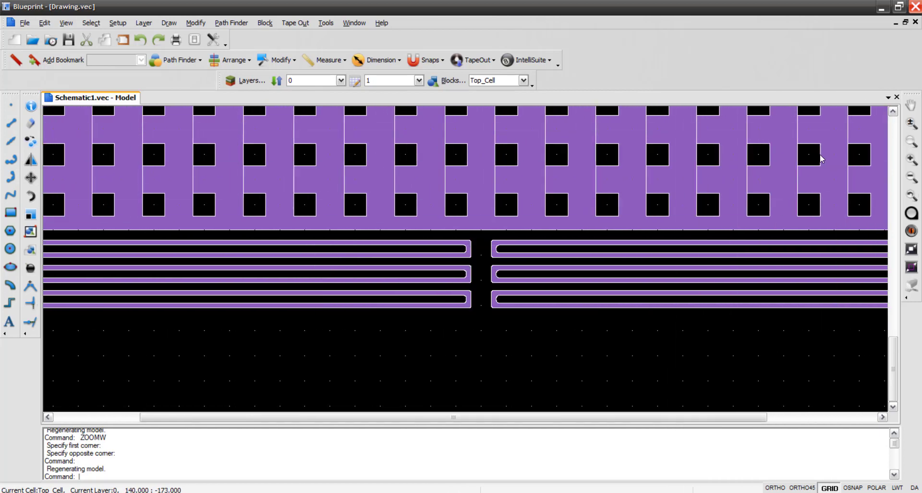
pyautogui.scroll(3, 816, 162)
pyautogui.scroll(-4, 791, 180)
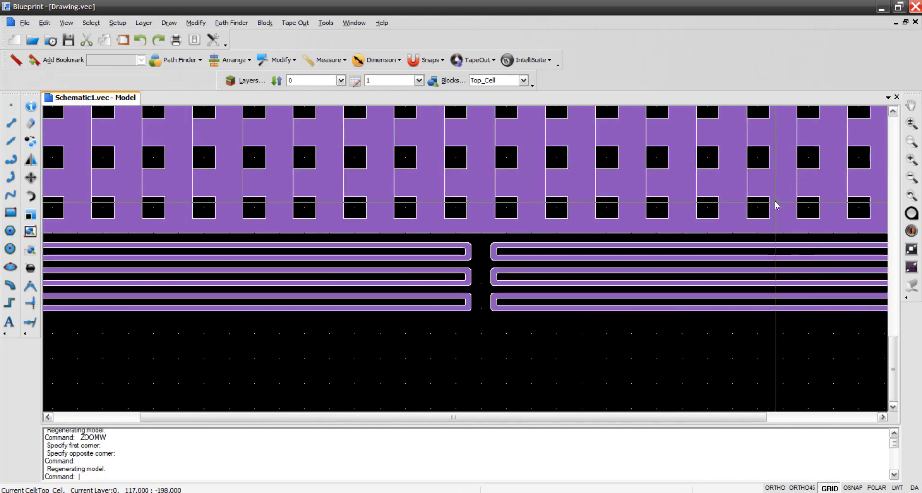
pyautogui.scroll(-1, 775, 204)
pyautogui.click(915, 7)
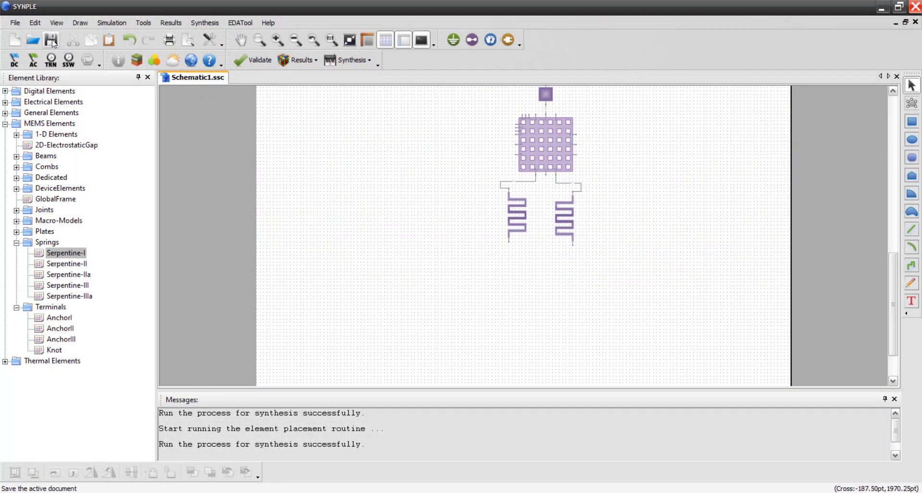
# Place two Knot terminals beside the uppermost plate and wire them to the two highest pins on its right edge.
pyautogui.scroll(3, 600, 206)
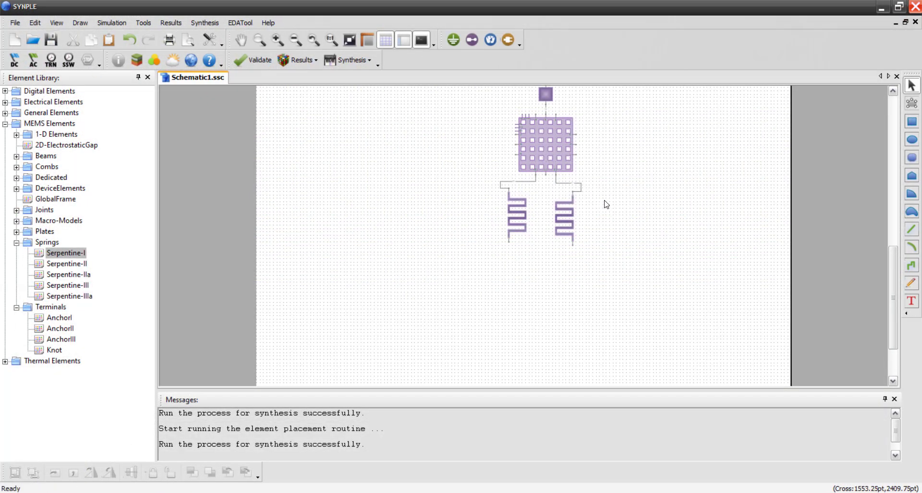
pyautogui.scroll(1, 610, 216)
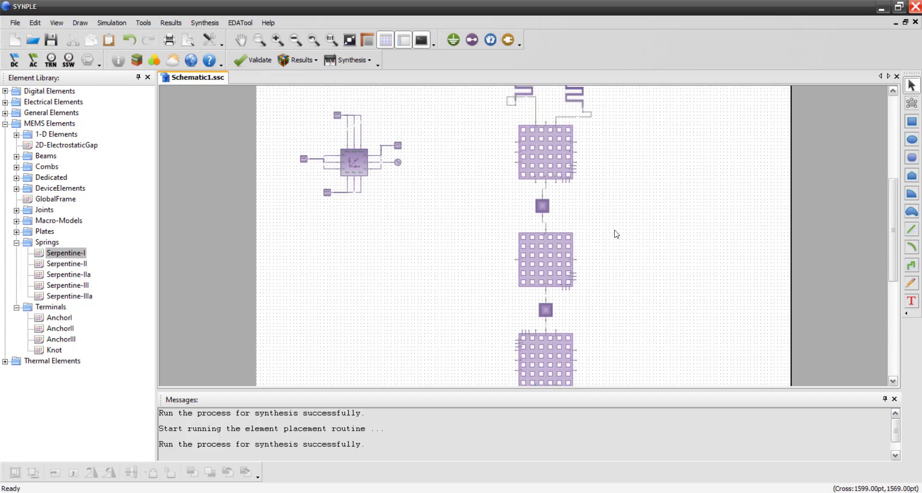
pyautogui.scroll(1, 412, 249)
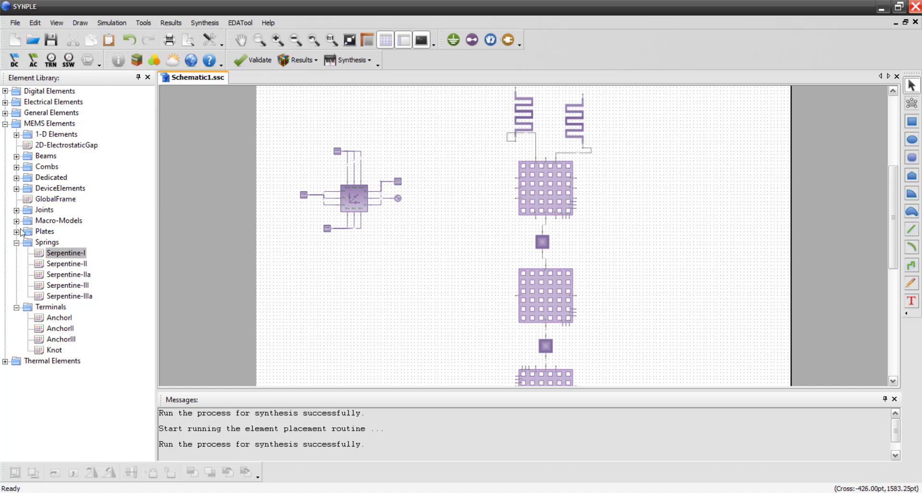
pyautogui.click(54, 350)
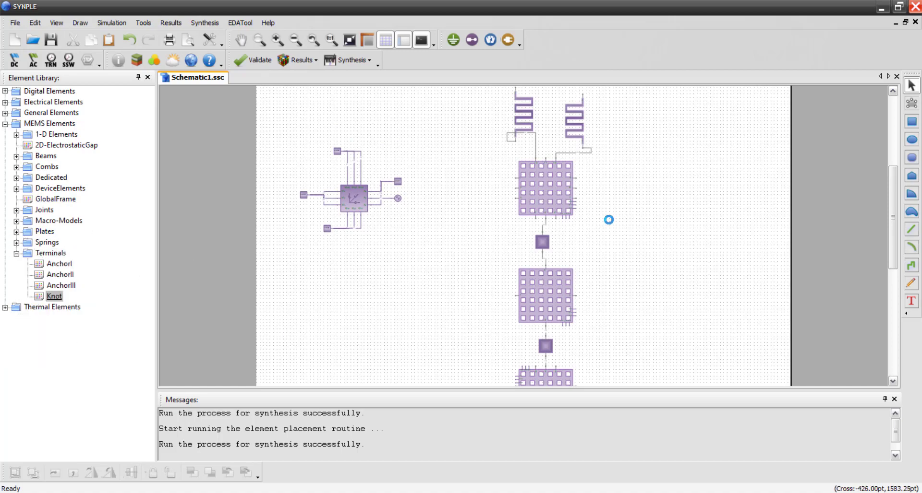
pyautogui.click(606, 183)
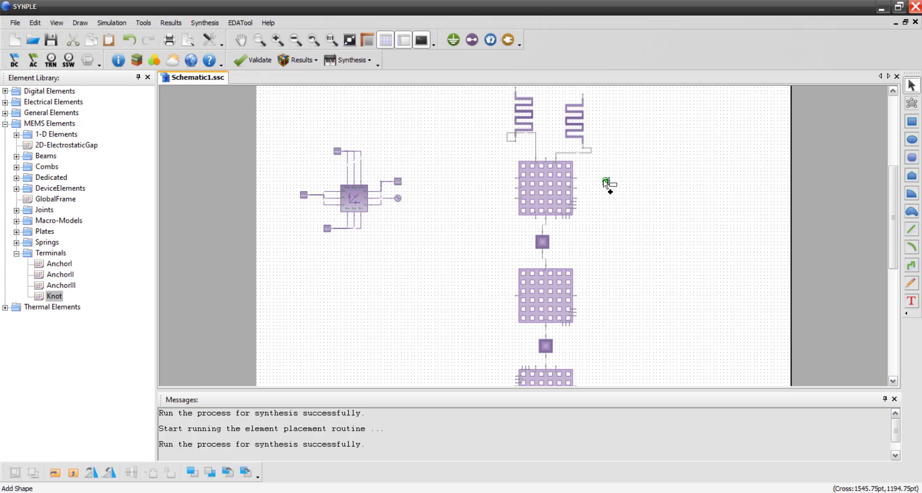
pyautogui.click(586, 210)
pyautogui.moveTo(576, 178); pyautogui.dragTo(604, 182)
pyautogui.moveTo(52, 297); pyautogui.dragTo(576, 188)
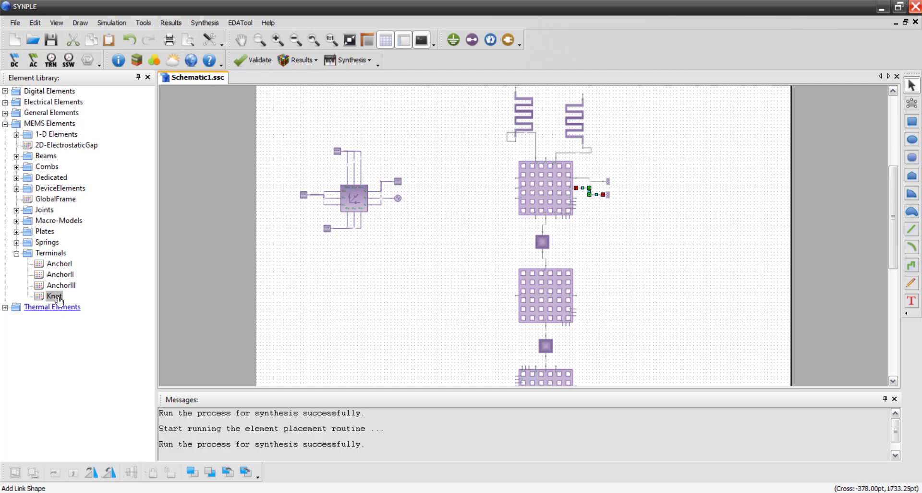
# Wire a Knot to the uppermost plate's third-highest right-edge pin and a rotated Knot to the middle pin on its left edge.
pyautogui.moveTo(53, 297); pyautogui.dragTo(609, 215)
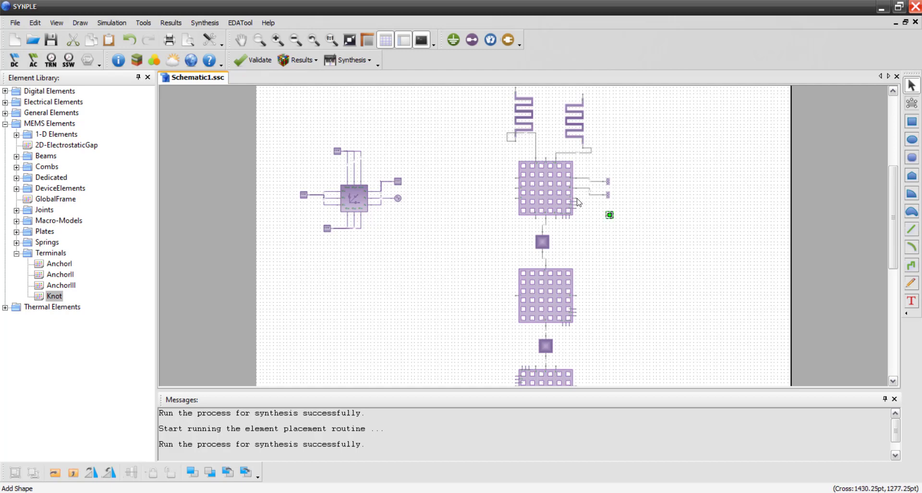
pyautogui.moveTo(578, 193); pyautogui.dragTo(610, 215)
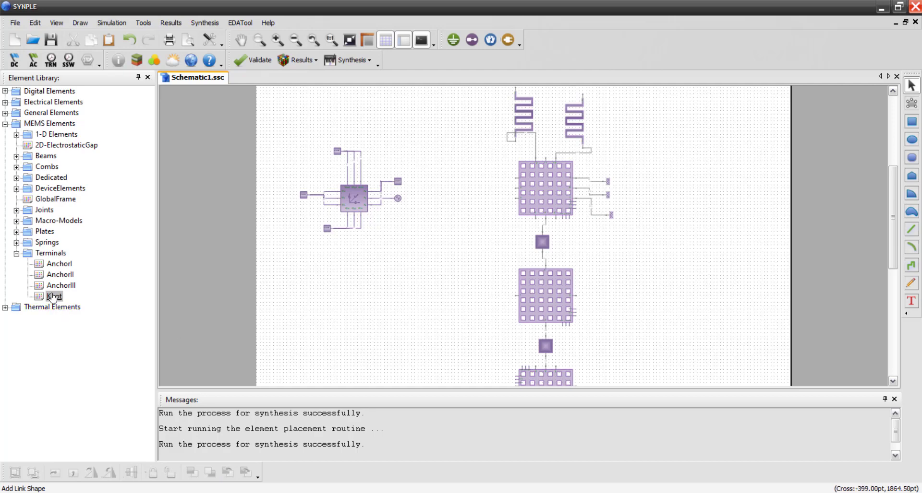
pyautogui.moveTo(53, 297); pyautogui.dragTo(493, 179)
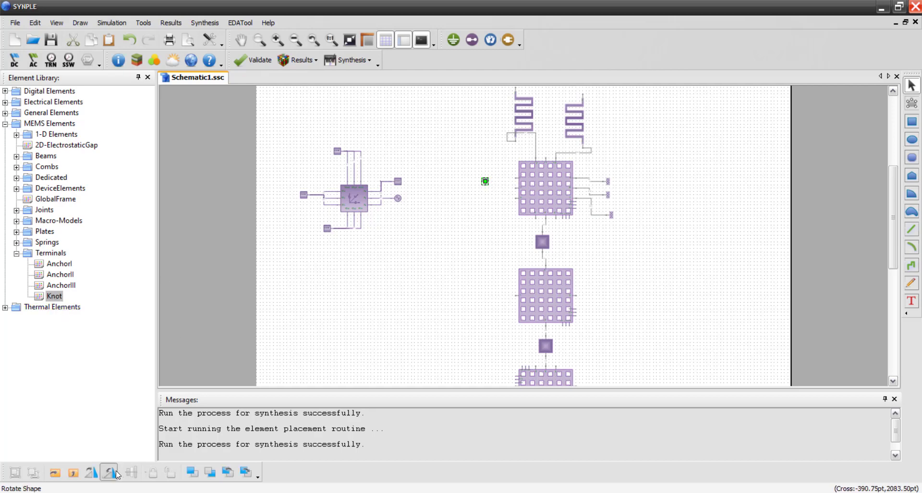
pyautogui.click(490, 204)
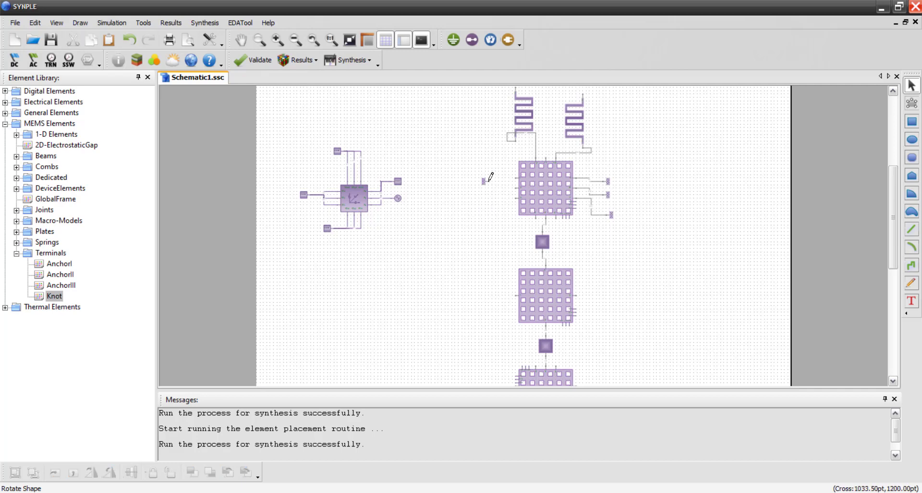
pyautogui.moveTo(488, 181); pyautogui.dragTo(515, 188)
pyautogui.rightClick(472, 223)
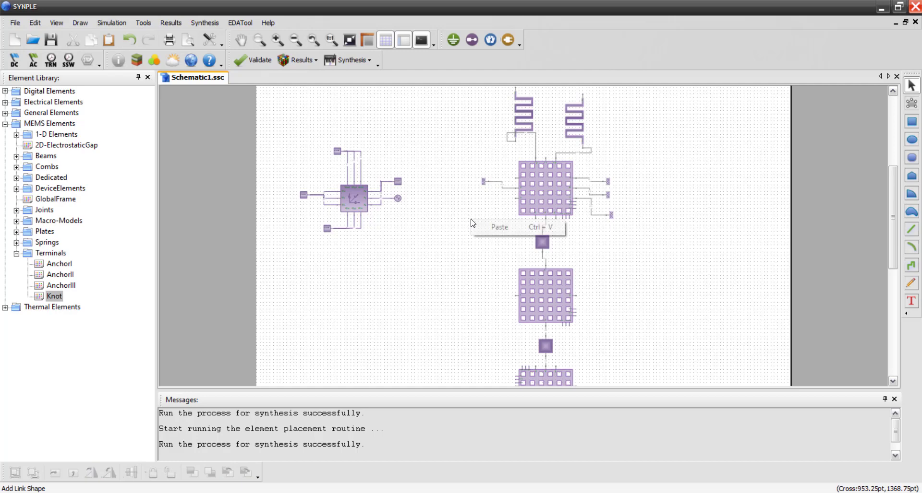
pyautogui.click(490, 229)
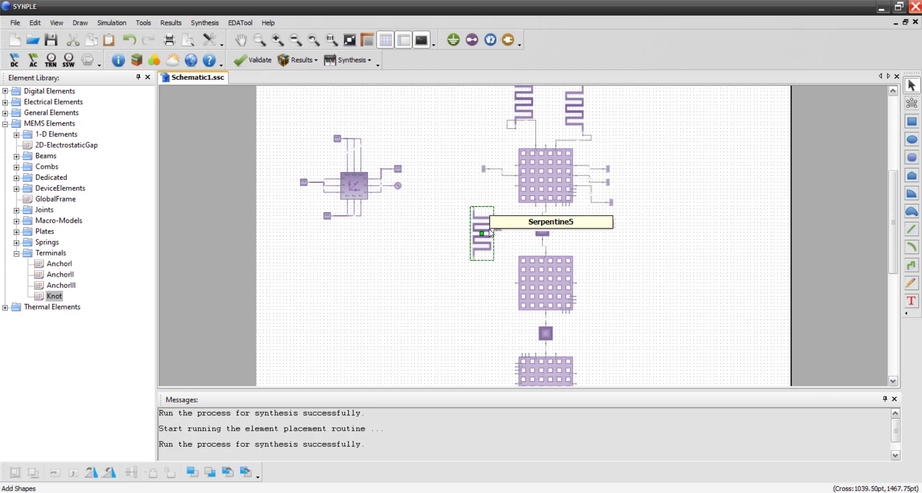
pyautogui.hotkey('ctrl', 'z')
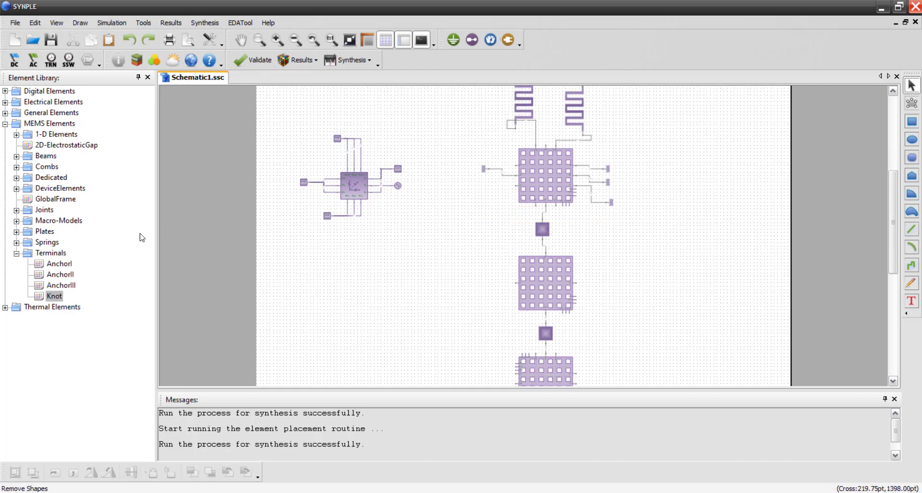
# Place two more rotated Knots left of the uppermost plate and wire them to its lowest and highest left-edge pins.
pyautogui.moveTo(52, 300); pyautogui.dragTo(483, 191)
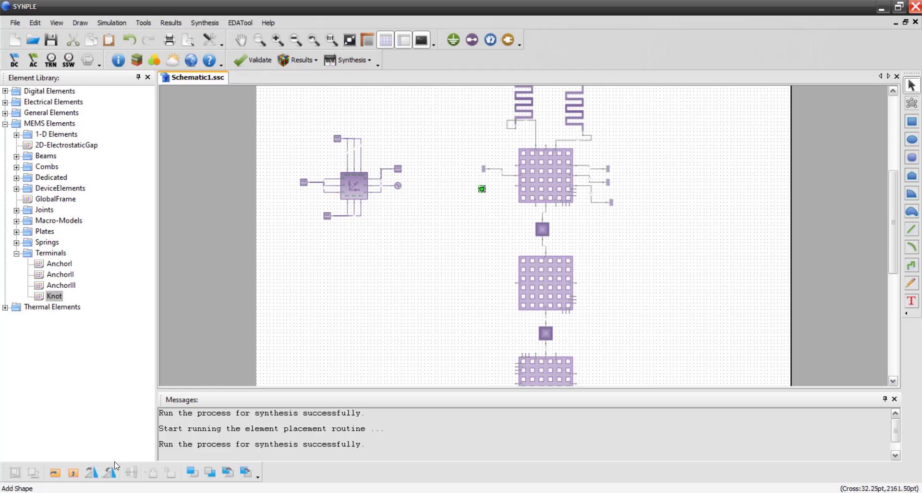
pyautogui.click(109, 474)
pyautogui.click(488, 213)
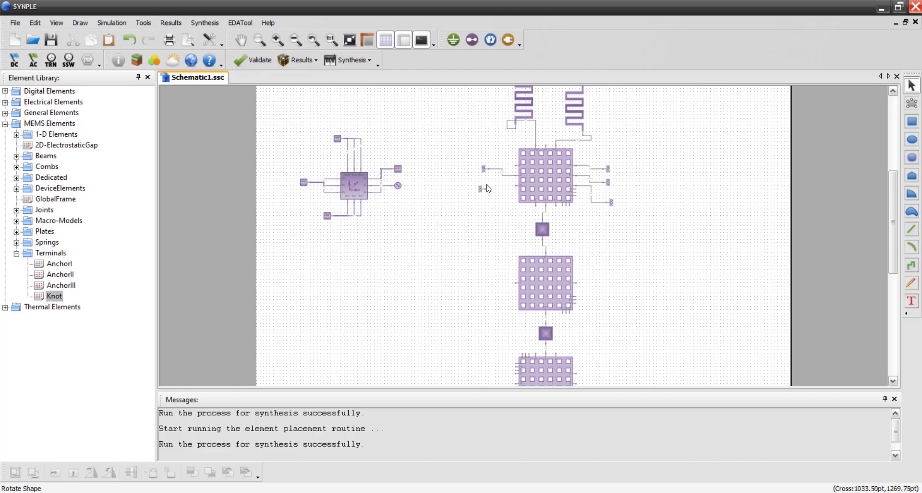
pyautogui.moveTo(481, 189); pyautogui.dragTo(518, 189)
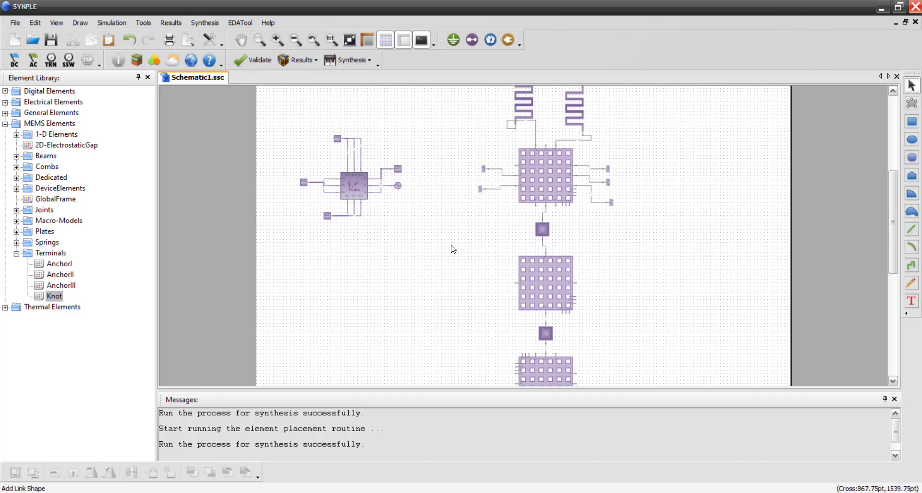
pyautogui.moveTo(54, 300); pyautogui.dragTo(484, 149)
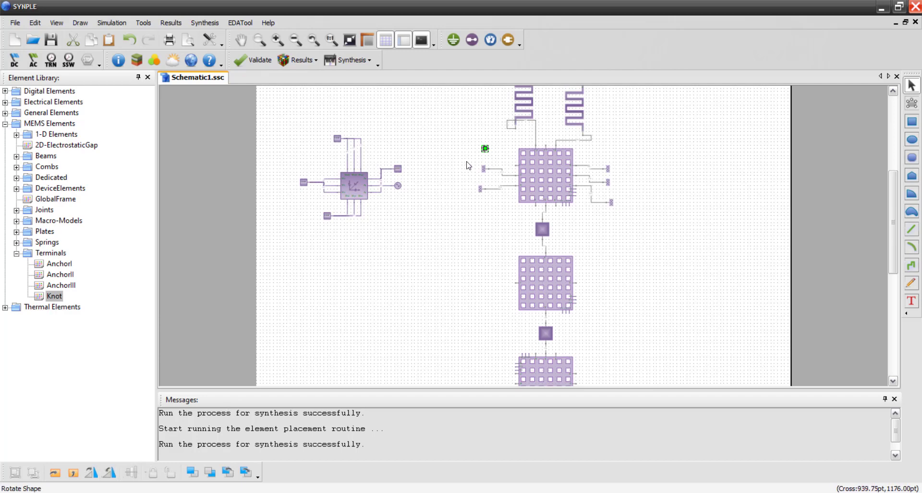
pyautogui.click(506, 150)
pyautogui.moveTo(488, 148); pyautogui.dragTo(516, 166)
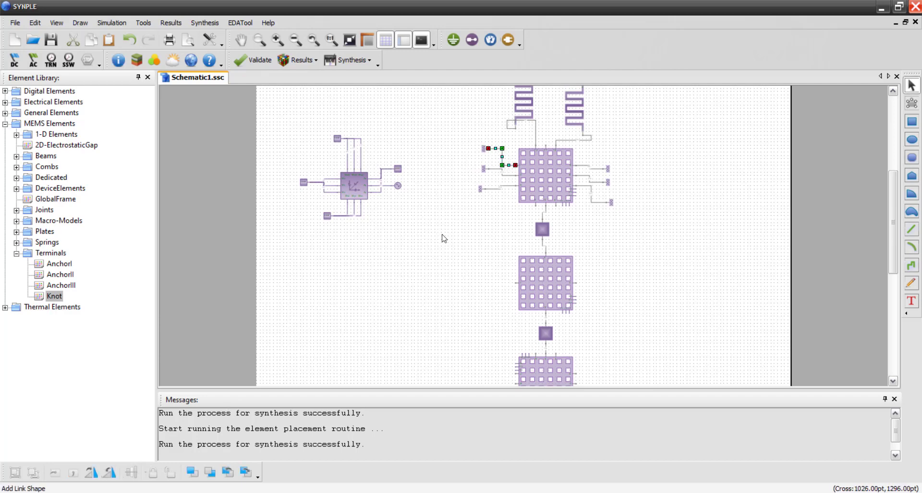
pyautogui.click(435, 244)
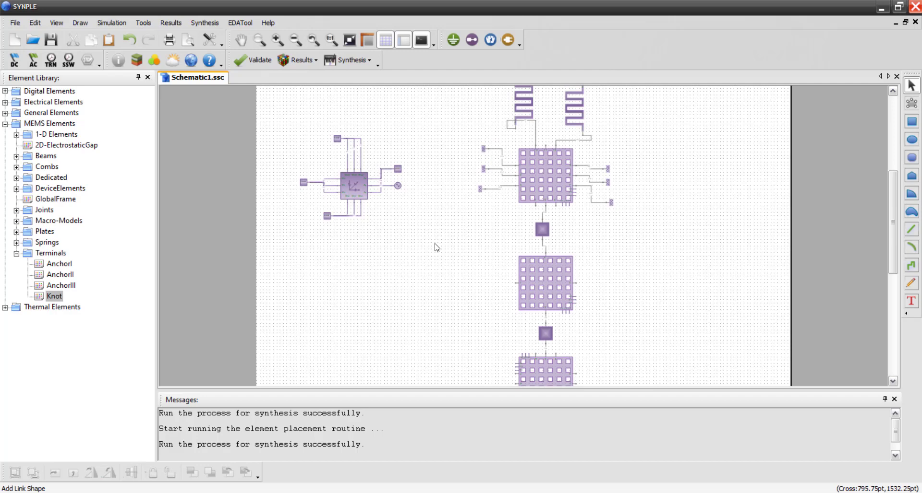
pyautogui.rightClick(437, 246)
pyautogui.click(457, 251)
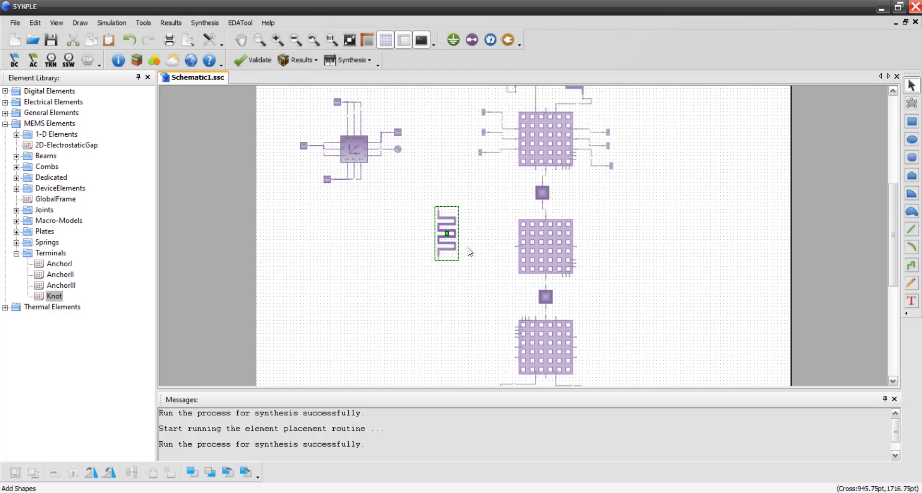
pyautogui.hotkey('ctrl', 'z')
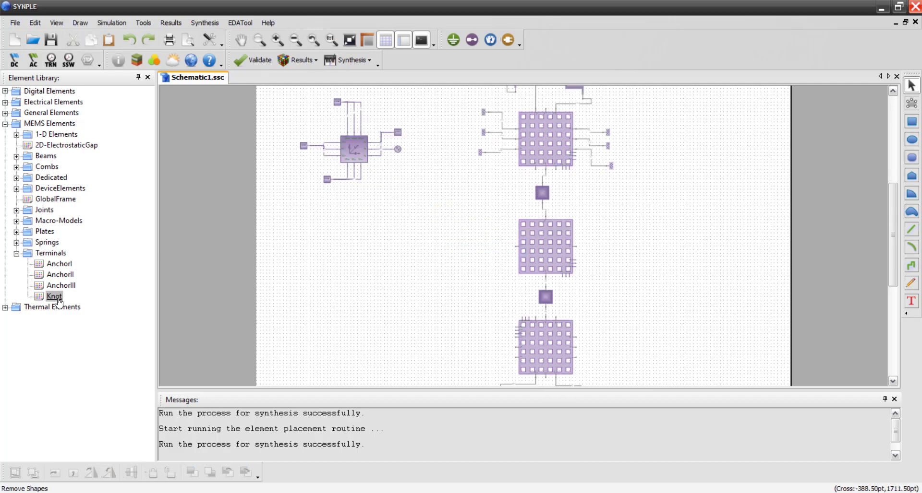
# Place a Knot above the uppermost plate between the two springs, wire it to the middle top-edge pin, and rotate it.
pyautogui.moveTo(58, 299); pyautogui.dragTo(547, 103)
pyautogui.click(550, 108)
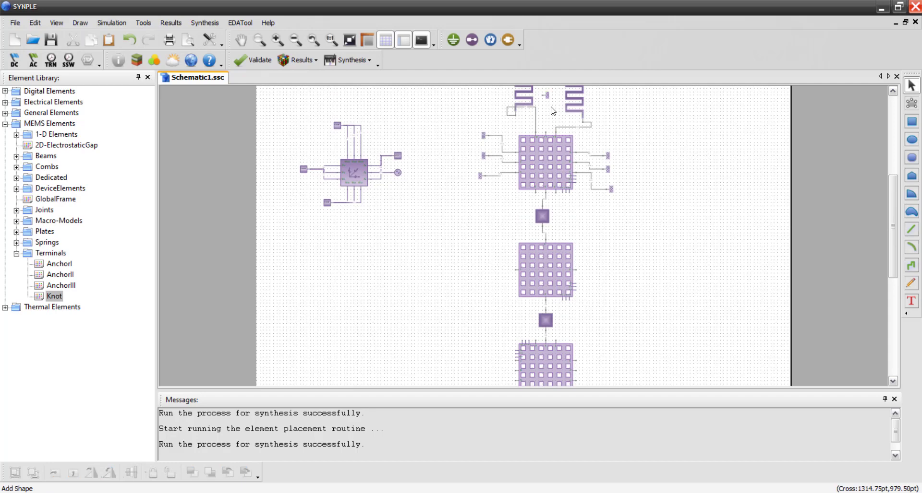
pyautogui.click(546, 96)
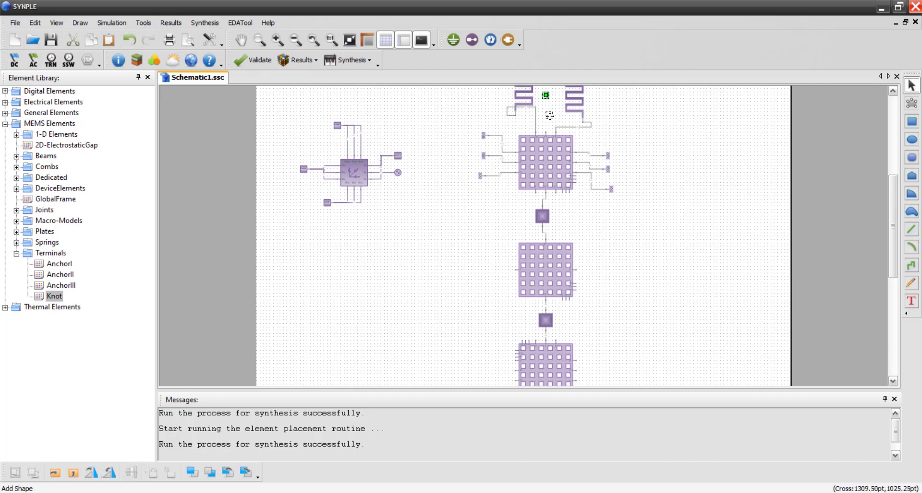
pyautogui.moveTo(550, 118); pyautogui.dragTo(546, 132)
pyautogui.click(628, 121)
pyautogui.click(546, 115)
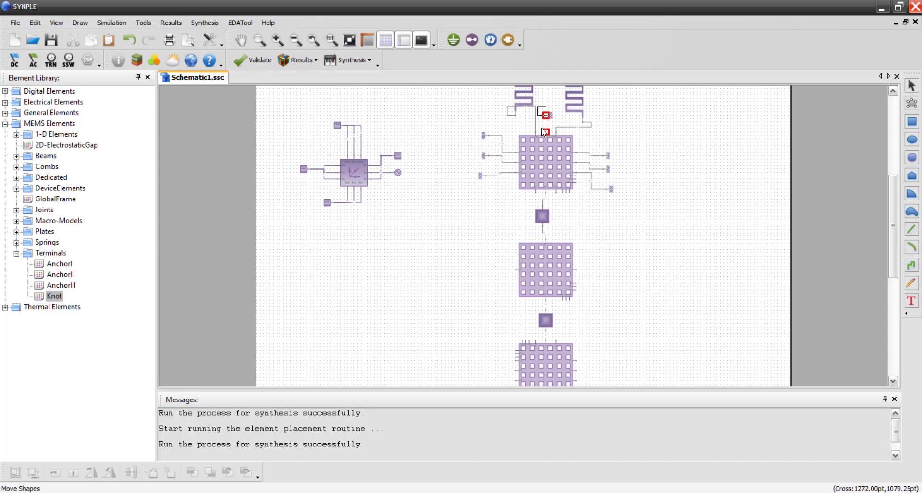
pyautogui.click(691, 127)
pyautogui.click(549, 117)
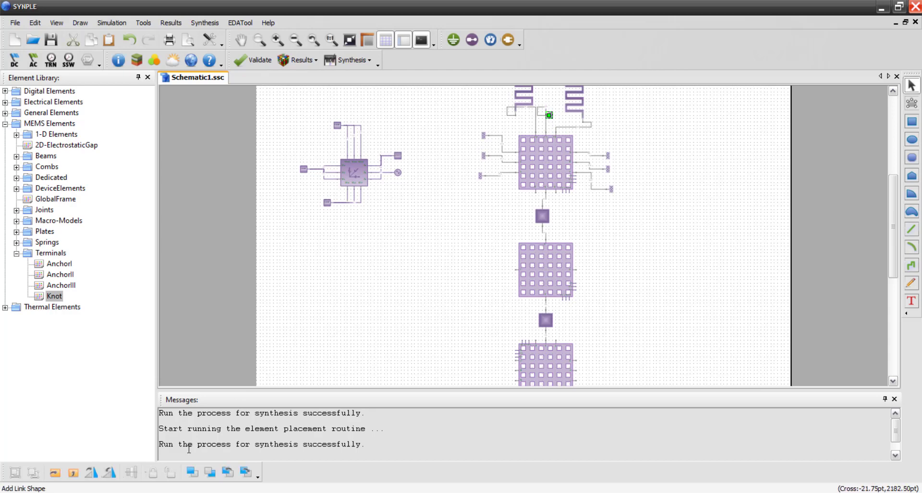
pyautogui.click(733, 218)
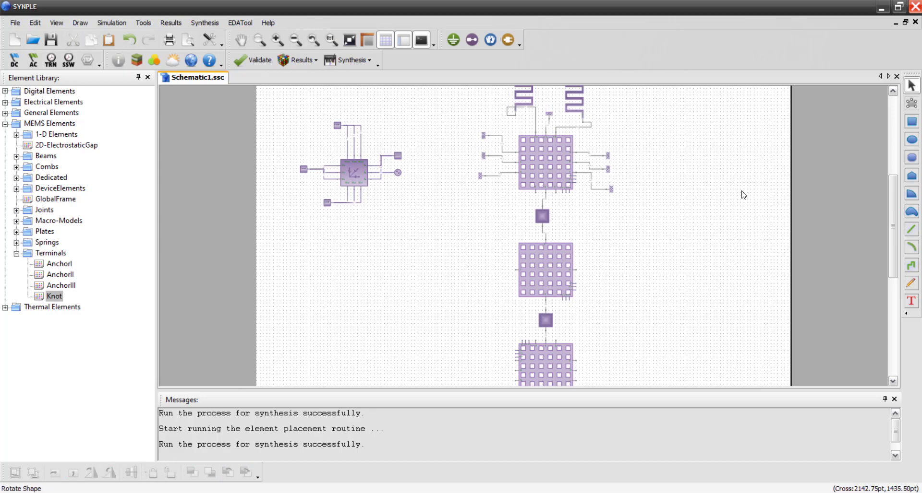
# Place three Knots to the right of the lowest plate and wire each to one of the pins on its right edge.
pyautogui.scroll(-3, 743, 195)
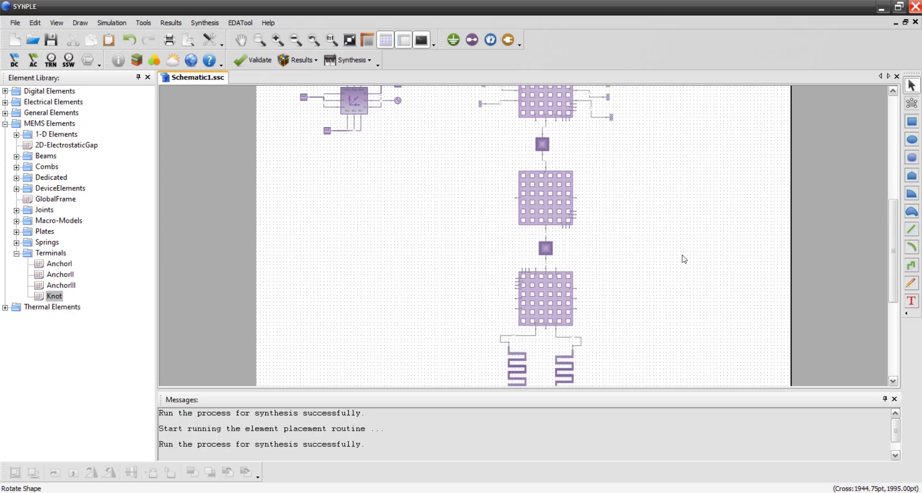
pyautogui.moveTo(56, 300); pyautogui.dragTo(495, 289)
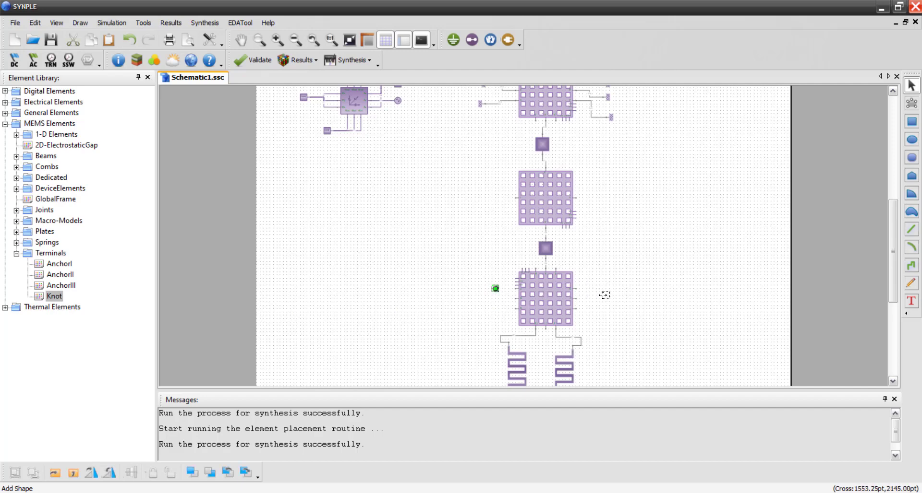
pyautogui.moveTo(602, 289); pyautogui.dragTo(603, 289)
pyautogui.click(639, 304)
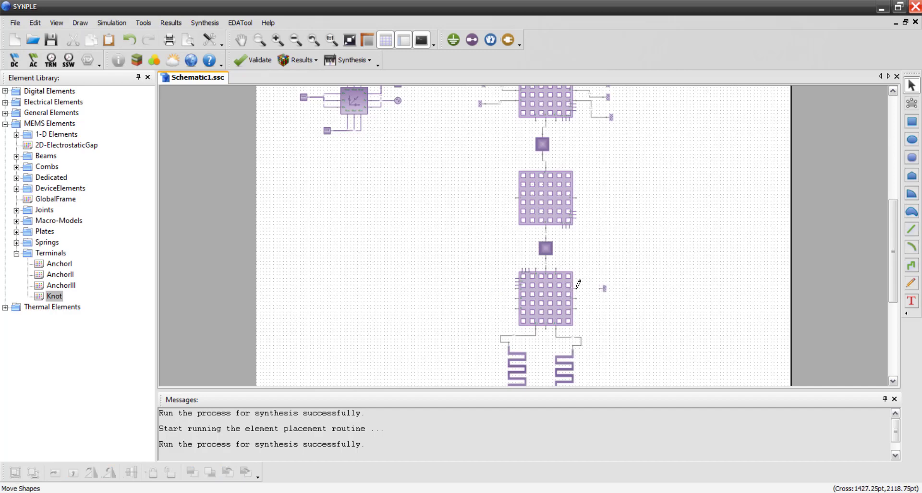
pyautogui.moveTo(576, 288); pyautogui.dragTo(600, 288)
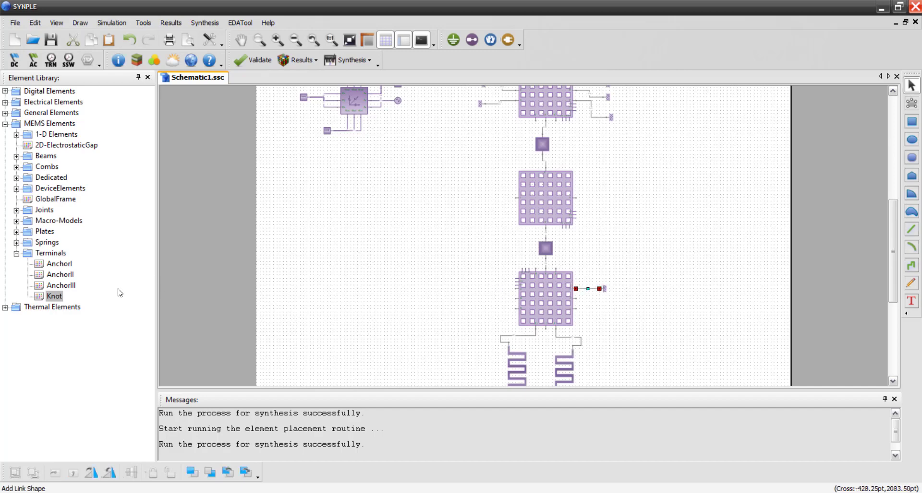
pyautogui.moveTo(54, 296); pyautogui.dragTo(603, 302)
pyautogui.click(644, 303)
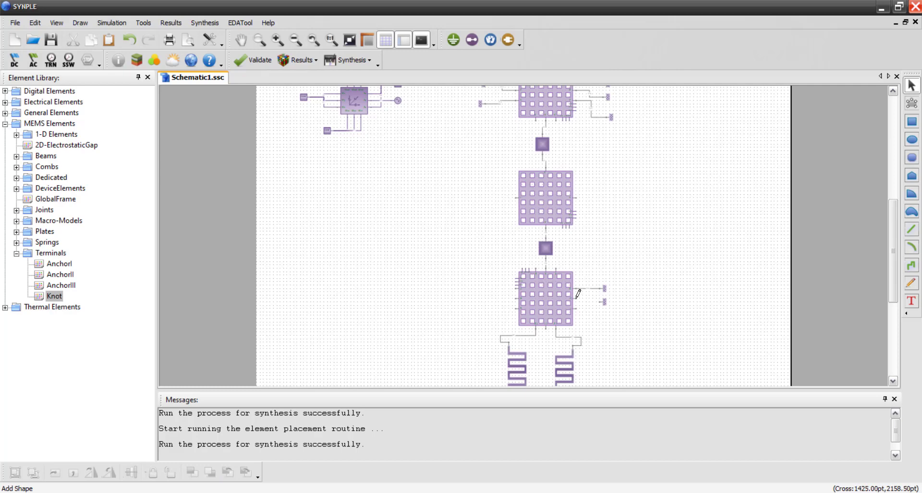
pyautogui.moveTo(578, 294); pyautogui.dragTo(597, 302)
pyautogui.click(658, 286)
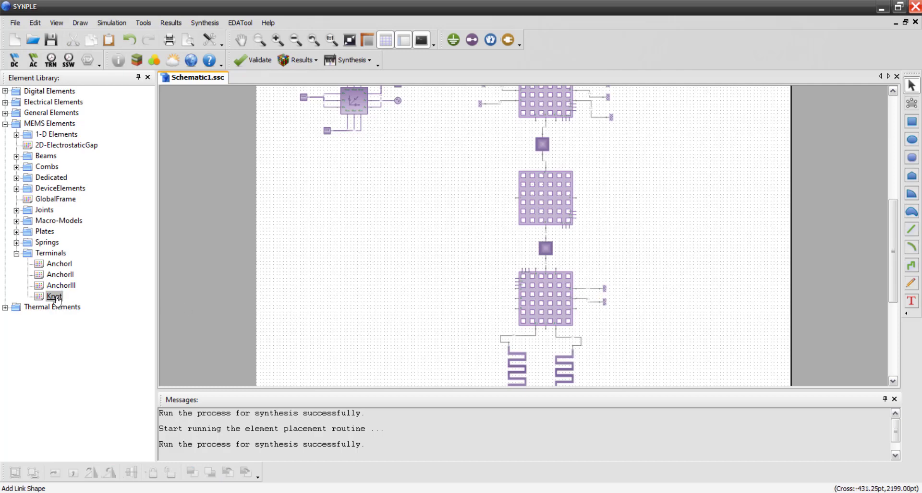
pyautogui.moveTo(56, 300)
pyautogui.mouseDown()
pyautogui.moveTo(599, 308)
pyautogui.moveTo(609, 316)
pyautogui.moveTo(585, 312)
pyautogui.moveTo(601, 316)
pyautogui.mouseUp()
pyautogui.click(658, 305)
pyautogui.click(646, 304)
# Place three rotated Knots to the left of the lowest plate and wire them to the three lowest pins on its left edge.
pyautogui.moveTo(55, 298); pyautogui.dragTo(489, 293)
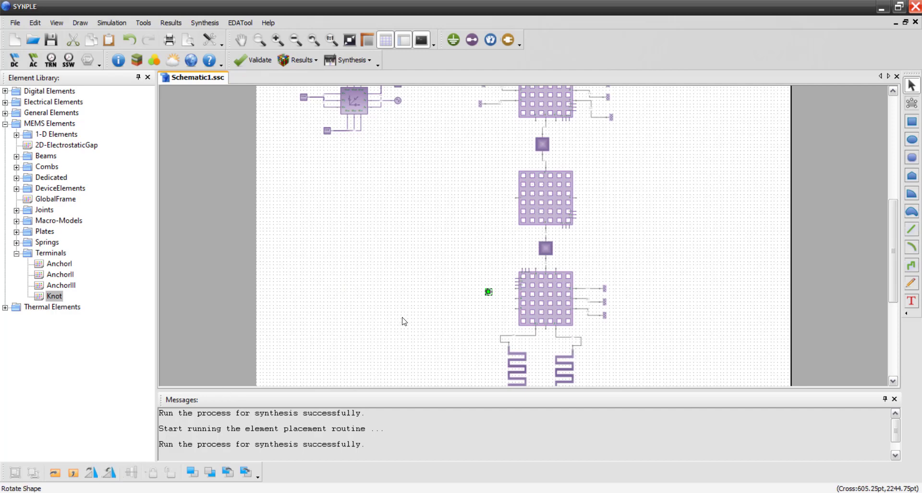
pyautogui.click(499, 293)
pyautogui.moveTo(488, 292); pyautogui.dragTo(517, 298)
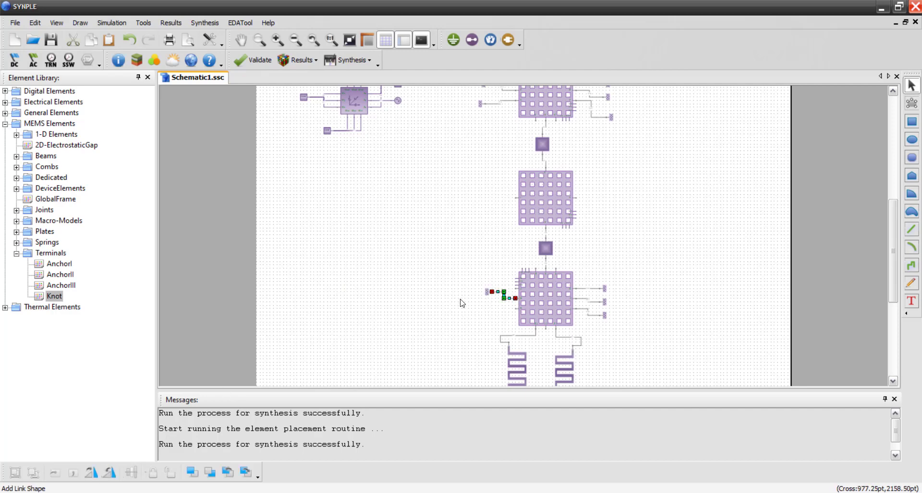
pyautogui.moveTo(54, 298); pyautogui.dragTo(486, 310)
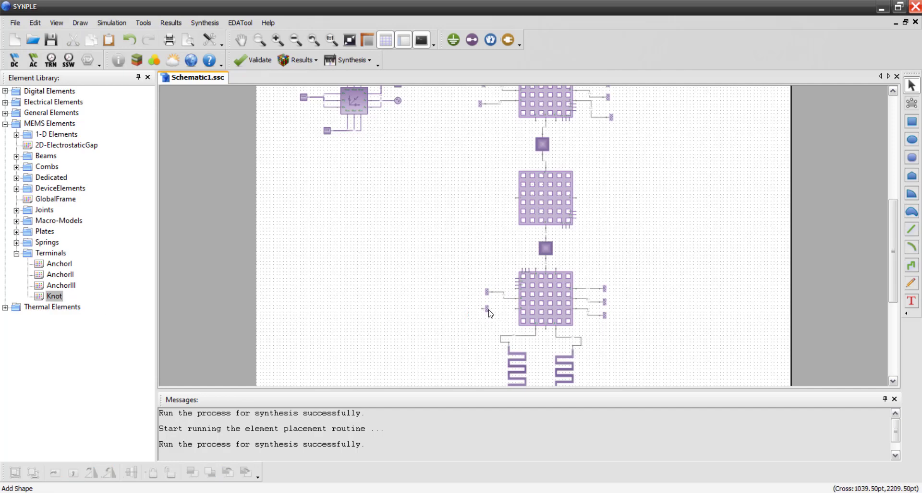
pyautogui.click(485, 310)
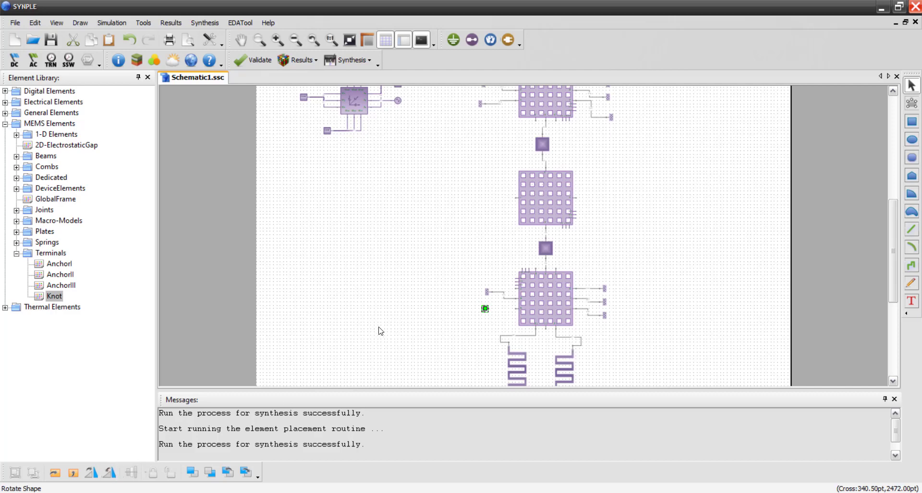
pyautogui.click(478, 316)
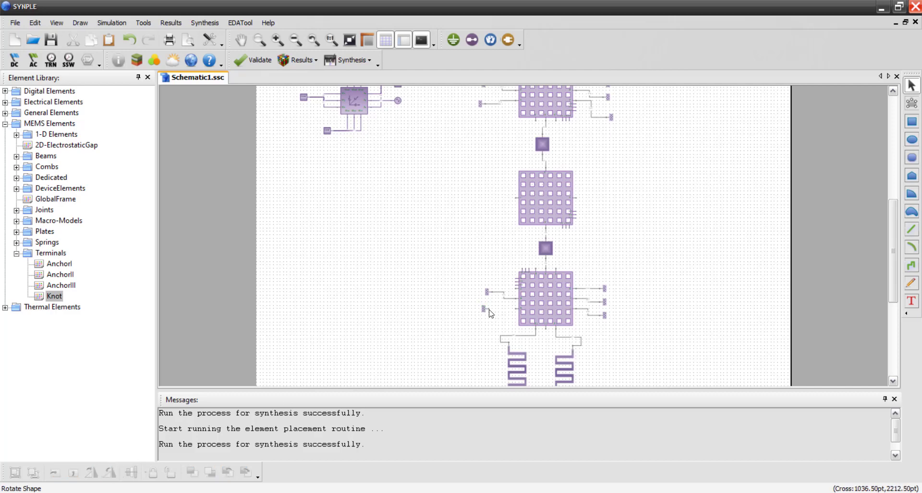
pyautogui.moveTo(487, 310); pyautogui.dragTo(514, 310)
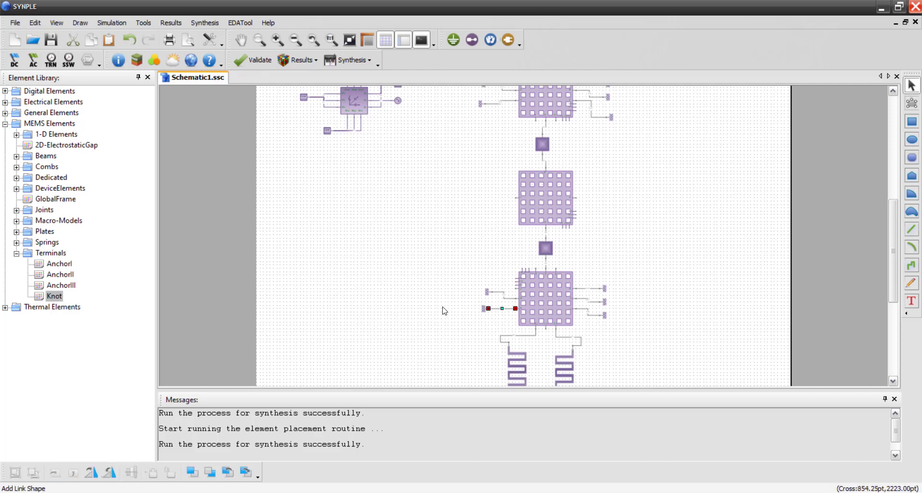
pyautogui.moveTo(59, 301); pyautogui.dragTo(482, 266)
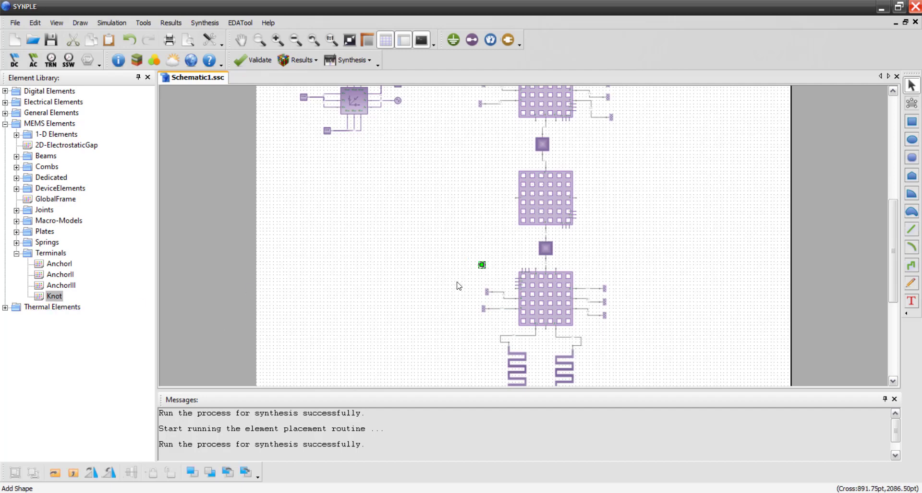
pyautogui.click(110, 473)
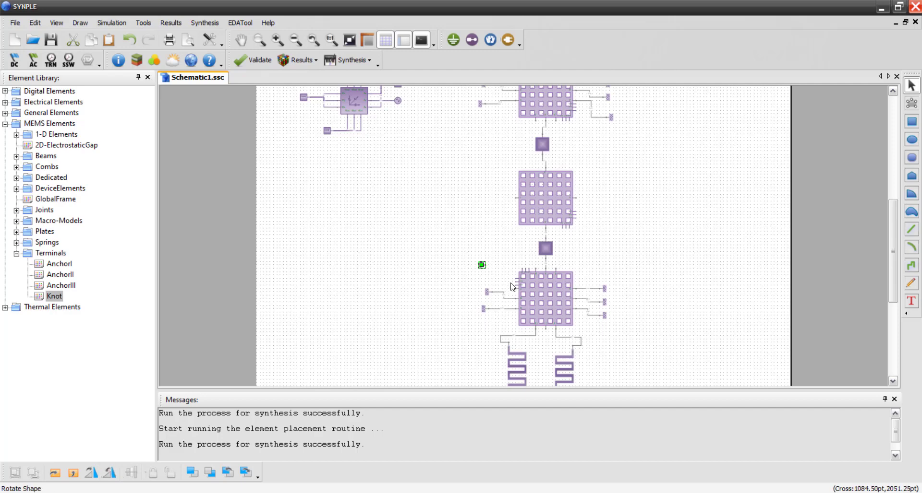
pyautogui.moveTo(518, 283); pyautogui.dragTo(481, 266)
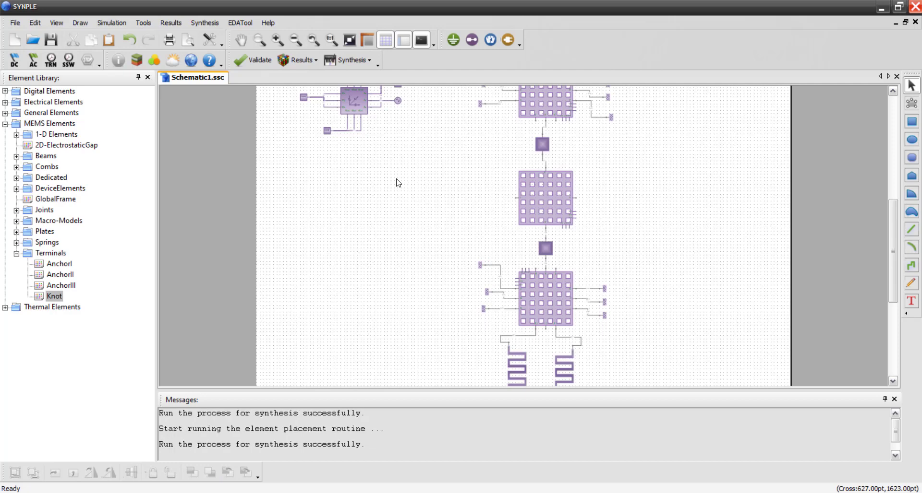
# View the schematic's synthesized 3D structure in Mesh Manipulator, rotate it to inspect the perforated plates and springs, and close the viewer.
pyautogui.click(237, 23)
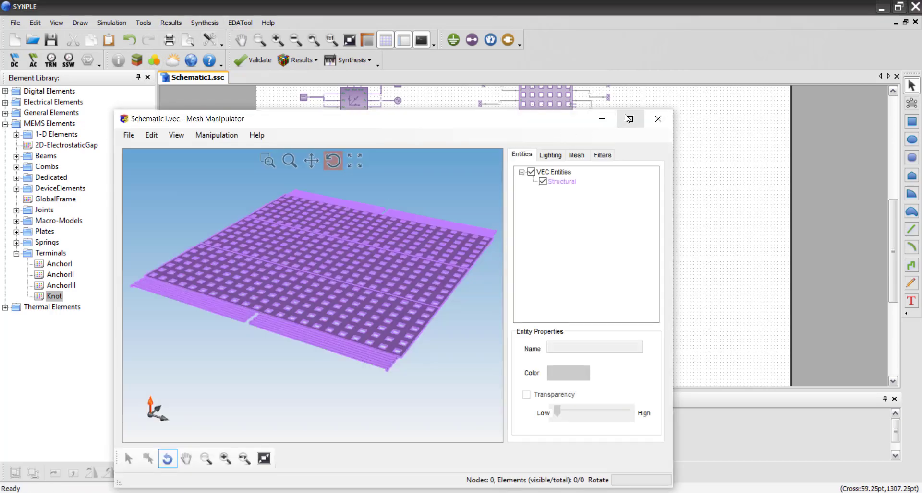
pyautogui.click(628, 119)
pyautogui.moveTo(377, 237); pyautogui.dragTo(392, 296)
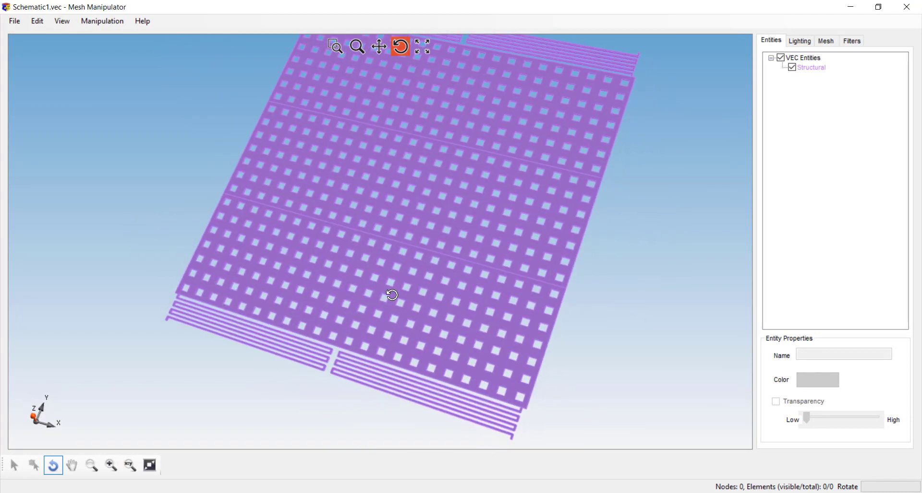
pyautogui.click(906, 6)
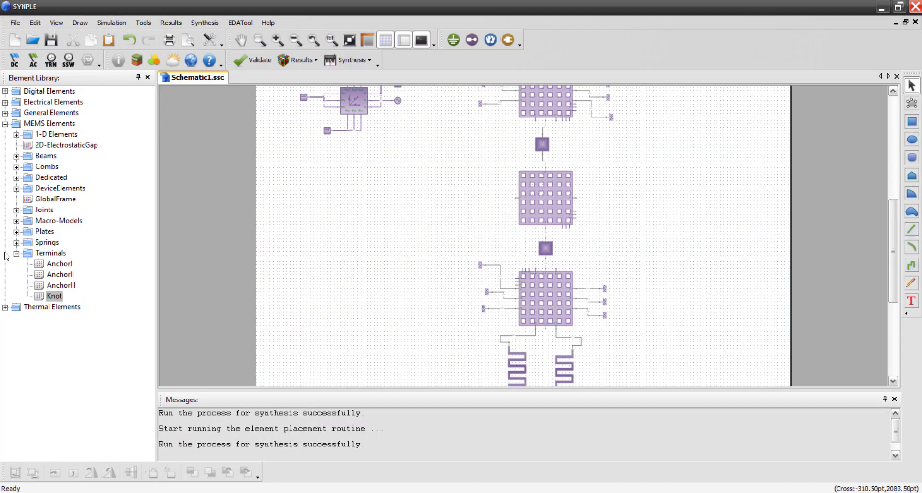
# Place a Beam+2Gaps element on each side of the middle plate and rotate the left one by 180 degrees.
pyautogui.click(16, 232)
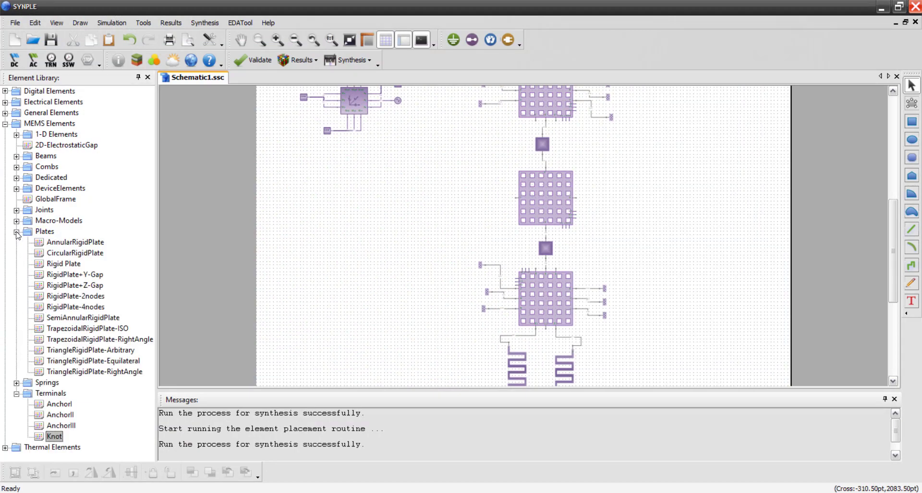
pyautogui.click(16, 232)
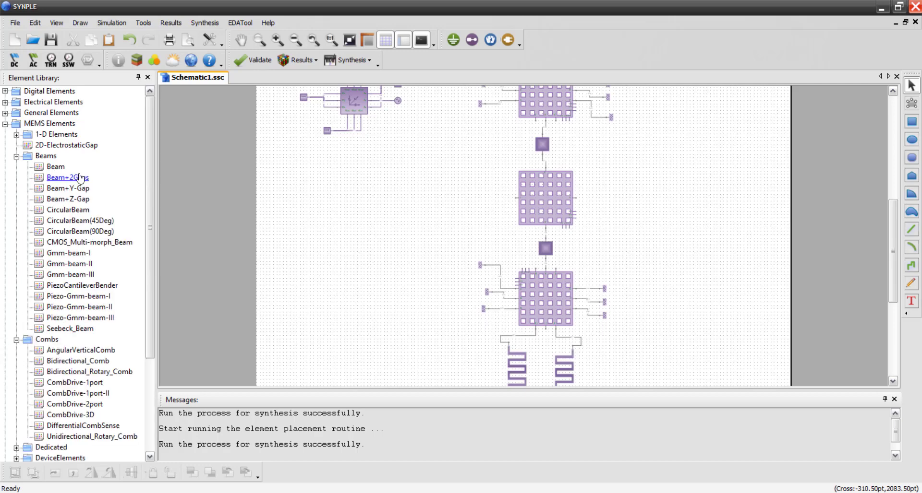
pyautogui.moveTo(68, 177); pyautogui.dragTo(603, 178)
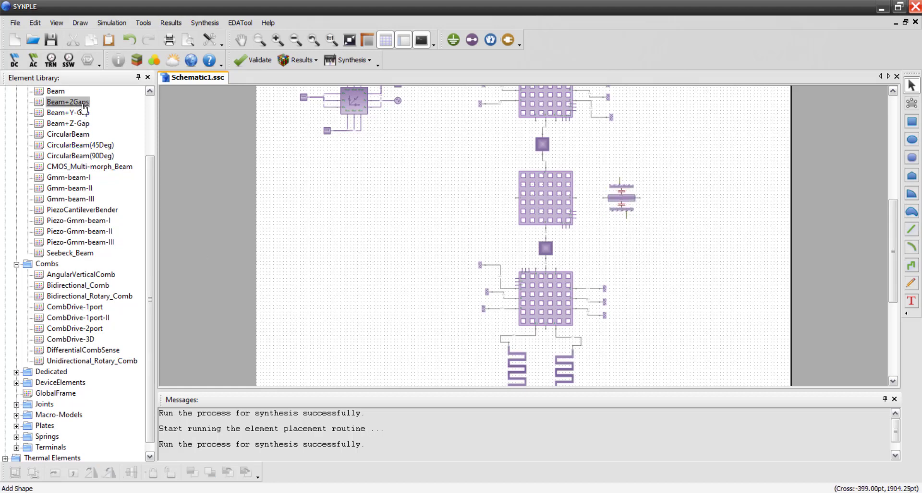
pyautogui.moveTo(432, 180); pyautogui.dragTo(461, 182)
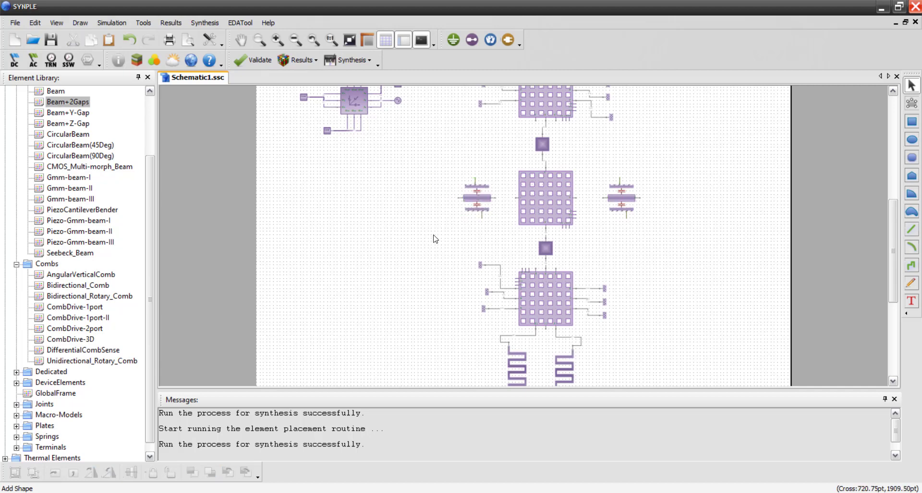
pyautogui.click(482, 197)
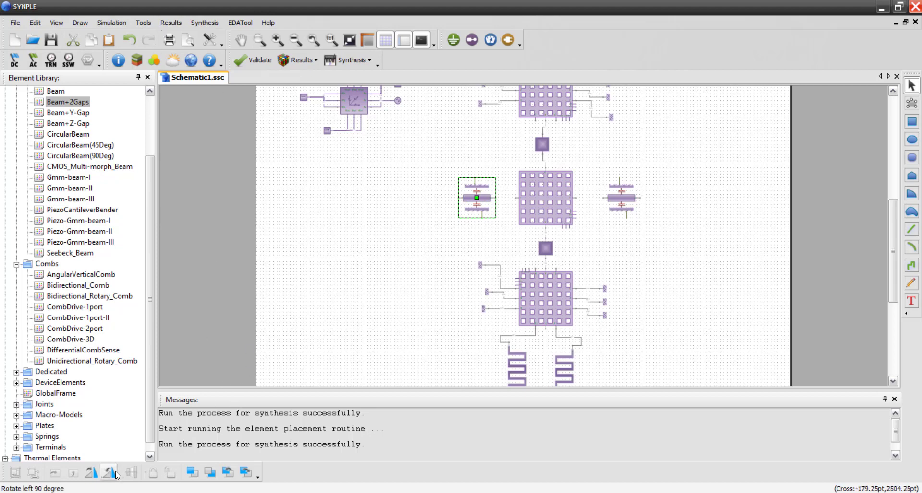
pyautogui.click(363, 275)
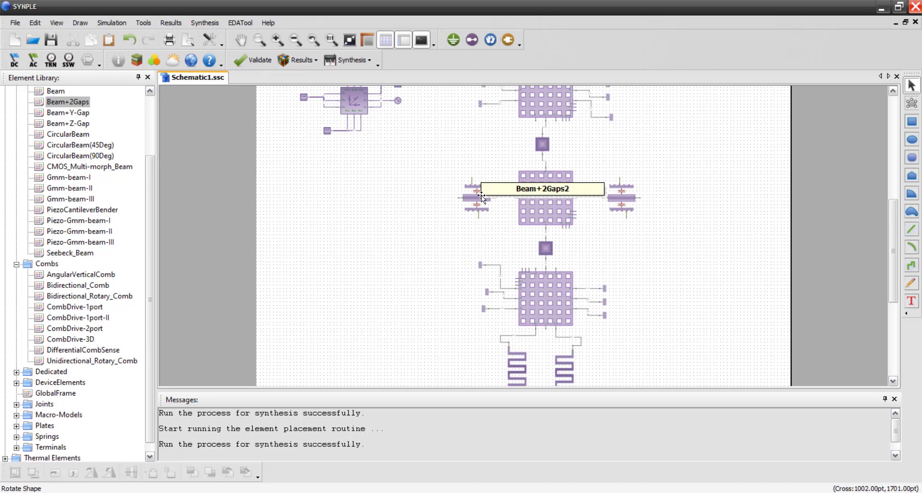
# Set both l_rotor and l_stator of the Beam+2Gaps element left of the middle plate to 40u.
pyautogui.doubleClick(482, 196)
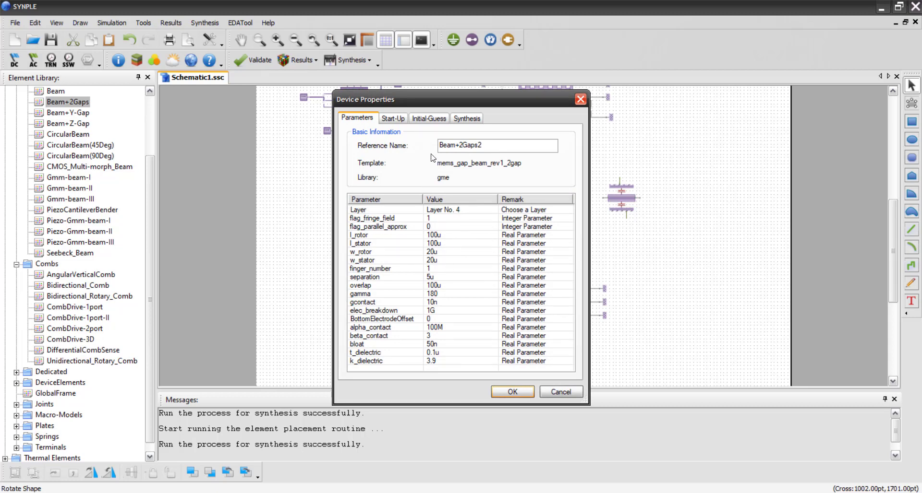
pyautogui.moveTo(458, 100); pyautogui.dragTo(266, 132)
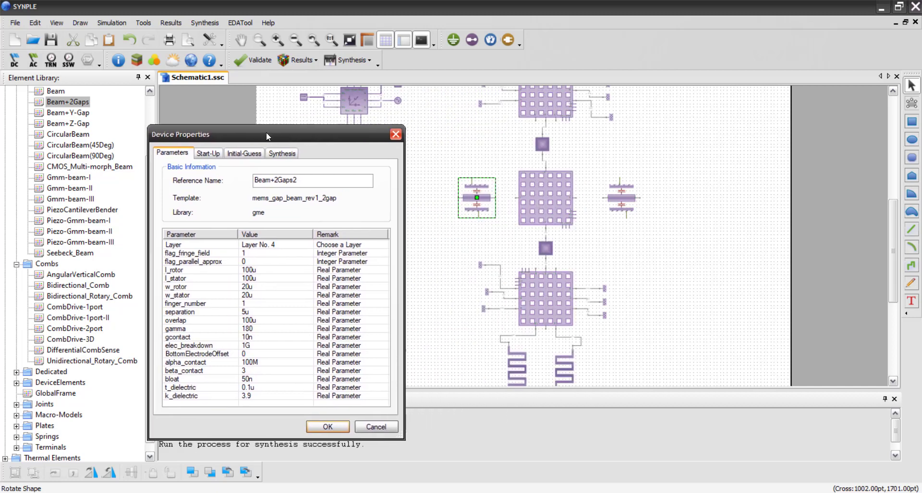
pyautogui.click(251, 252)
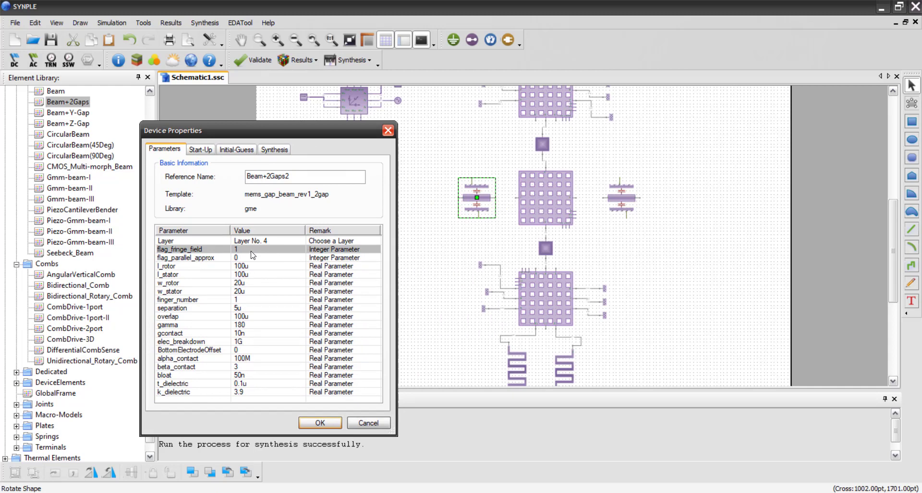
pyautogui.click(255, 268)
pyautogui.click(254, 268)
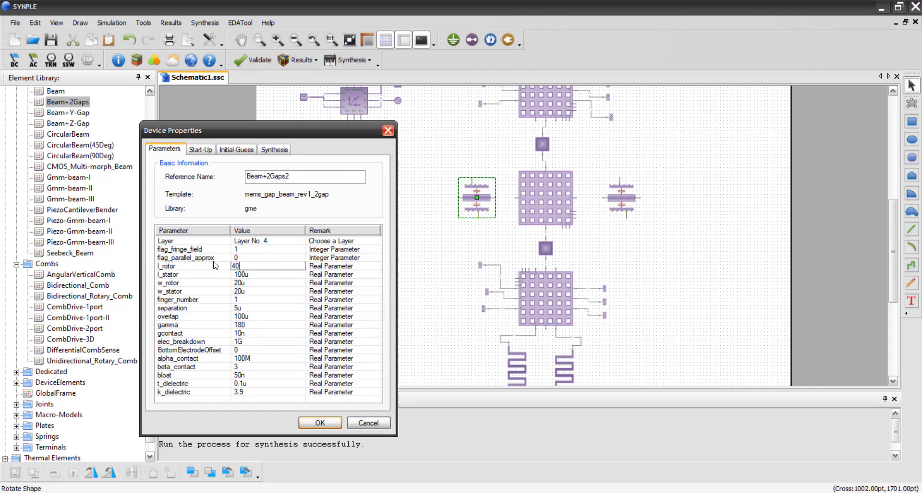
pyautogui.write('40u')
pyautogui.click(262, 278)
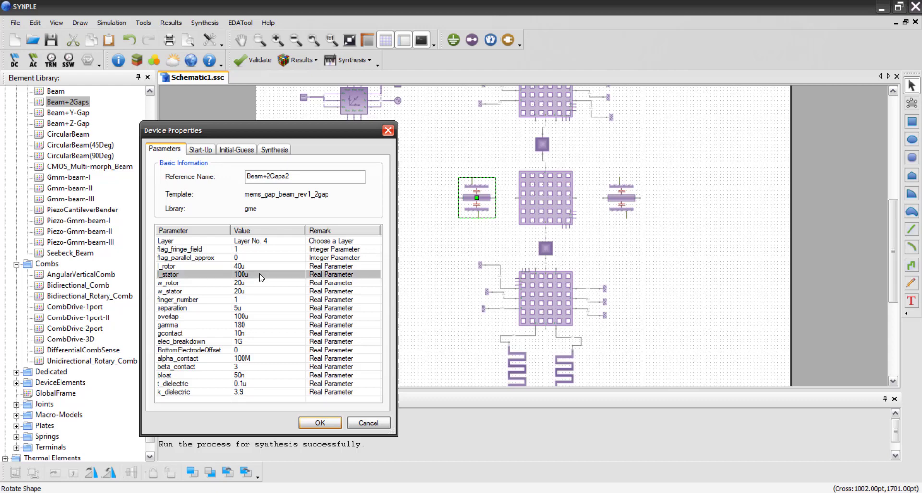
pyautogui.click(260, 275)
pyautogui.write('40')
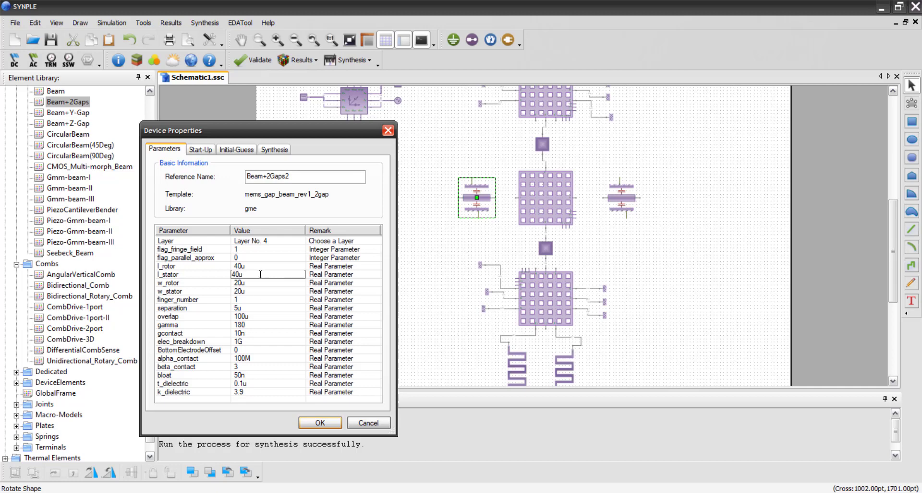
# Set the left Beam+2Gaps element's w_rotor and w_stator to 2u and its finger_number to 35.
pyautogui.click(254, 284)
pyautogui.click(250, 291)
pyautogui.write('2u')
pyautogui.click(252, 300)
pyautogui.write('35')
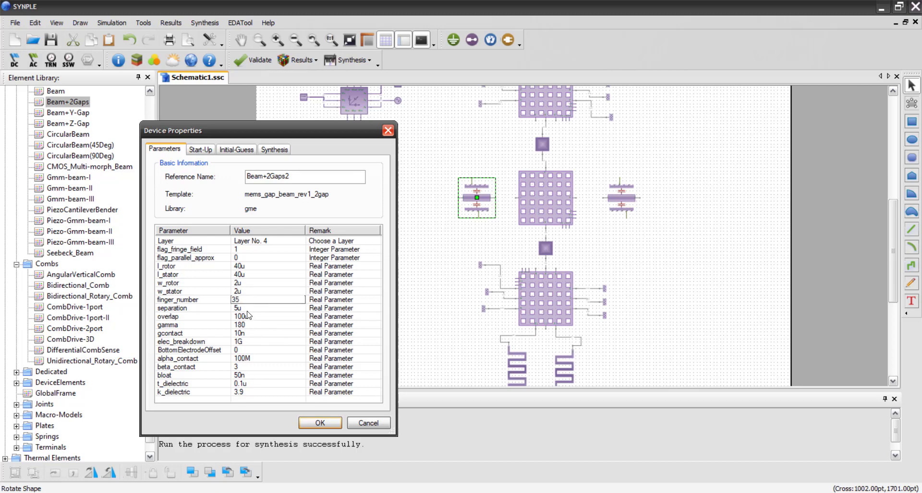
pyautogui.press('Return')
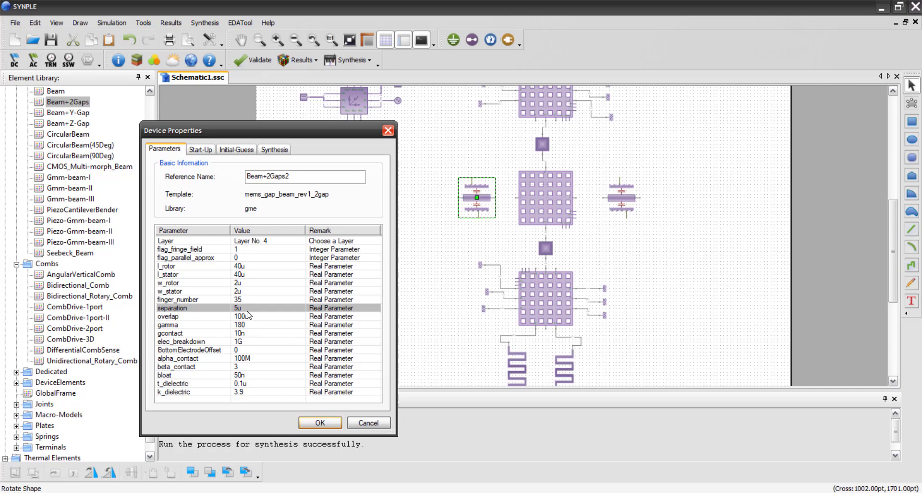
# Set the left Beam+2Gaps element's separation to 2u and its overlap to 30u.
pyautogui.click(248, 311)
pyautogui.write('2u')
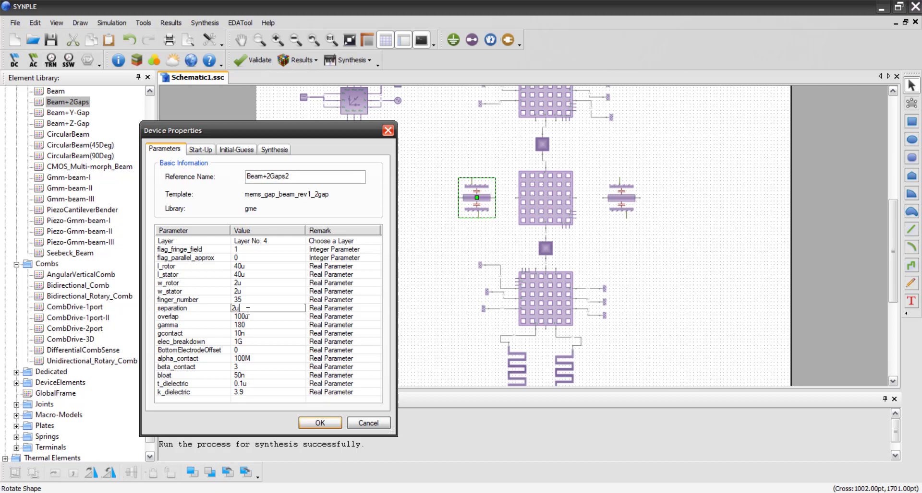
pyautogui.press('Return')
pyautogui.click(255, 318)
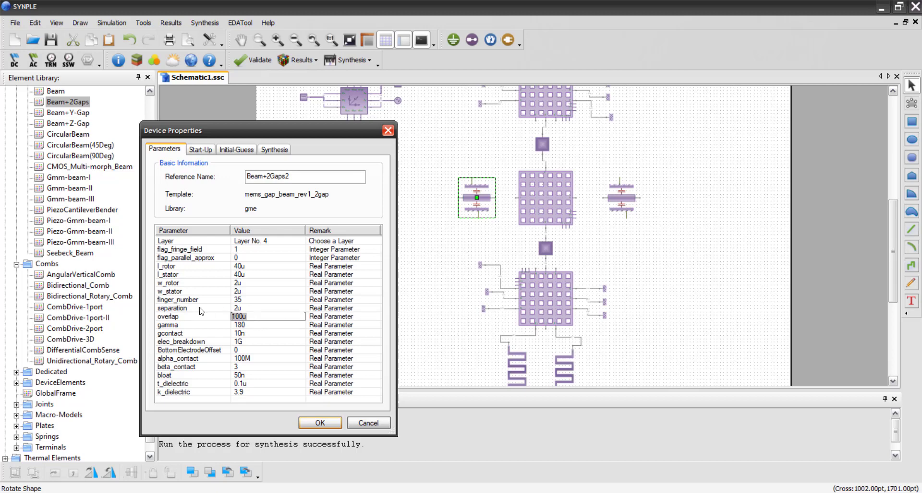
pyautogui.write('30')
# Set the left Beam+2Gaps element's BottomElectrodeOffset to -10u and accept its device properties.
pyautogui.click(257, 336)
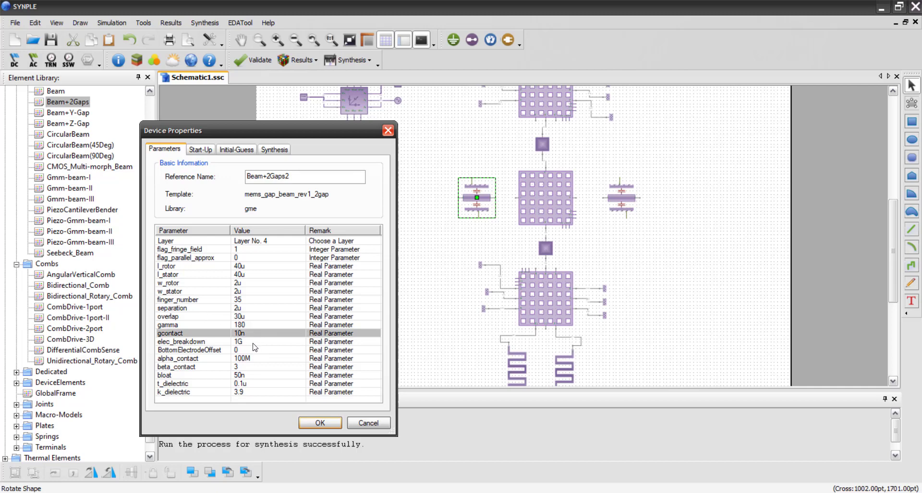
pyautogui.click(254, 345)
pyautogui.click(254, 350)
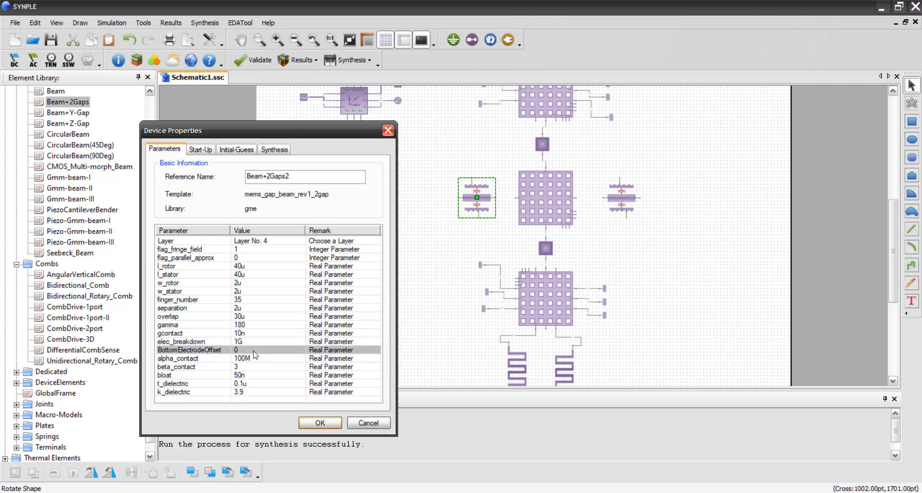
pyautogui.click(253, 351)
pyautogui.write('-10u')
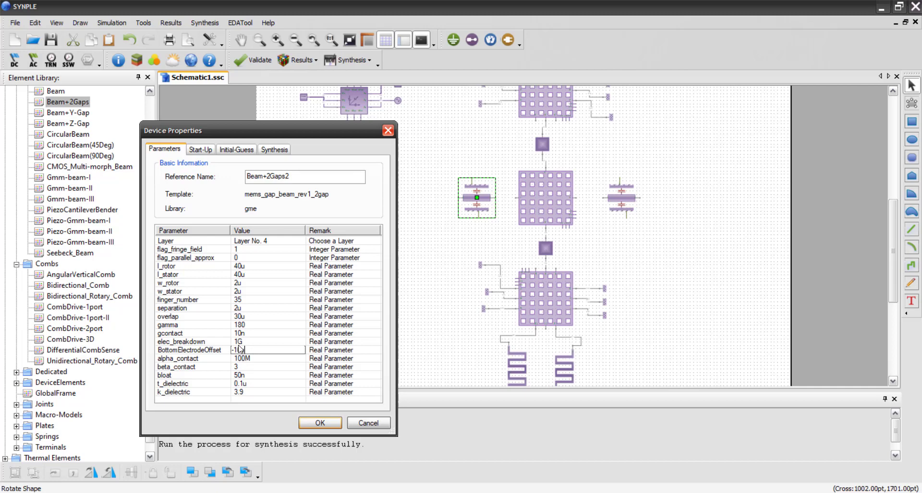
pyautogui.press('Return')
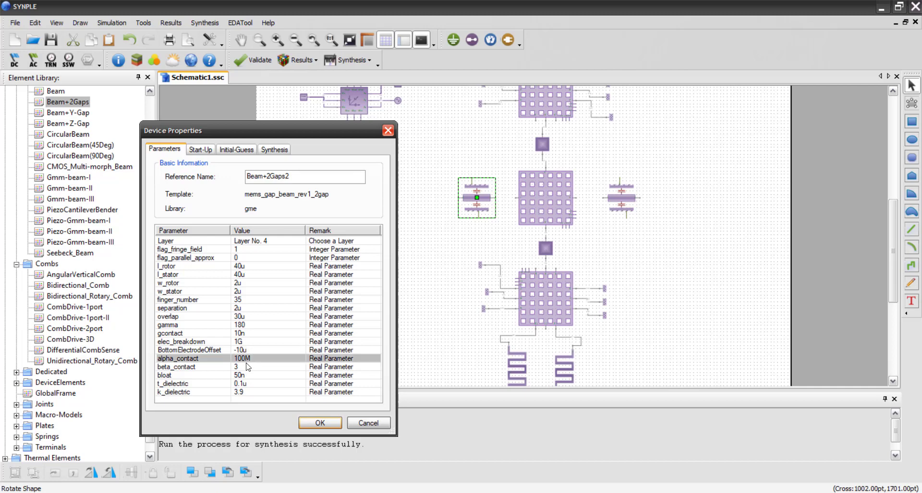
pyautogui.click(255, 380)
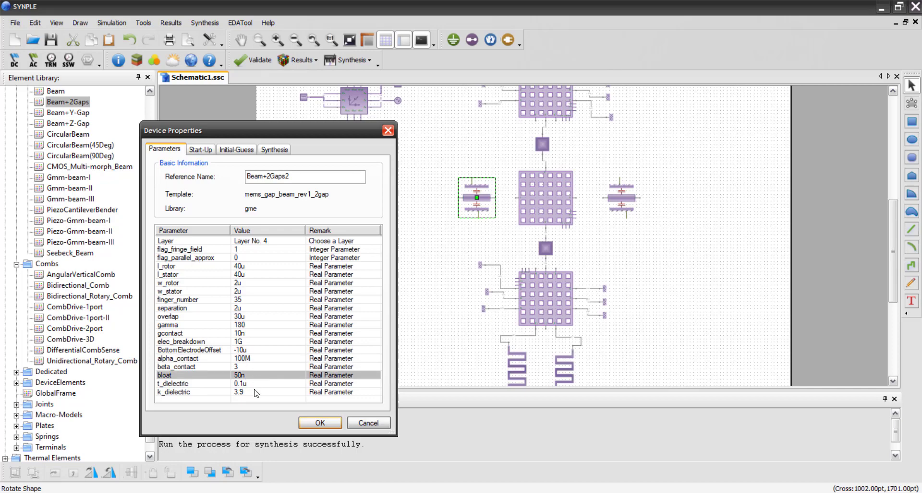
pyautogui.click(336, 426)
# Set both l_rotor and l_stator of the Beam+2Gaps element right of the middle plate to 40u.
pyautogui.doubleClick(620, 198)
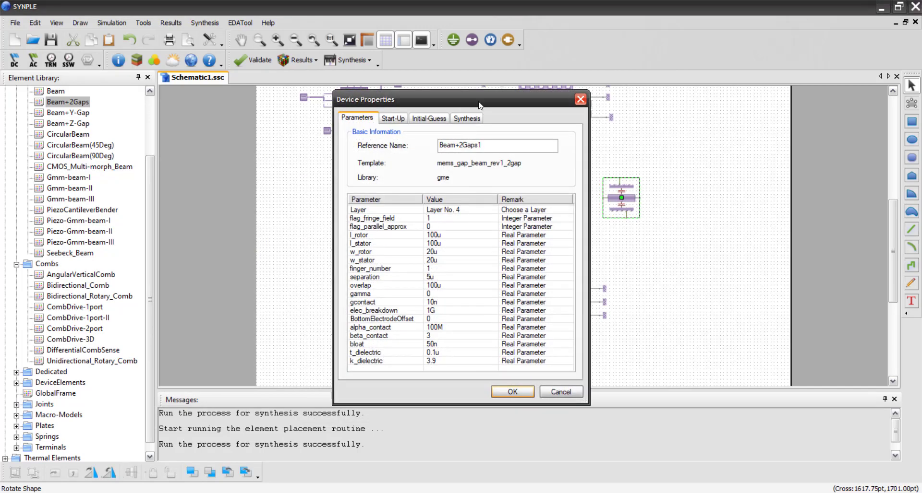
pyautogui.moveTo(460, 105); pyautogui.dragTo(407, 121)
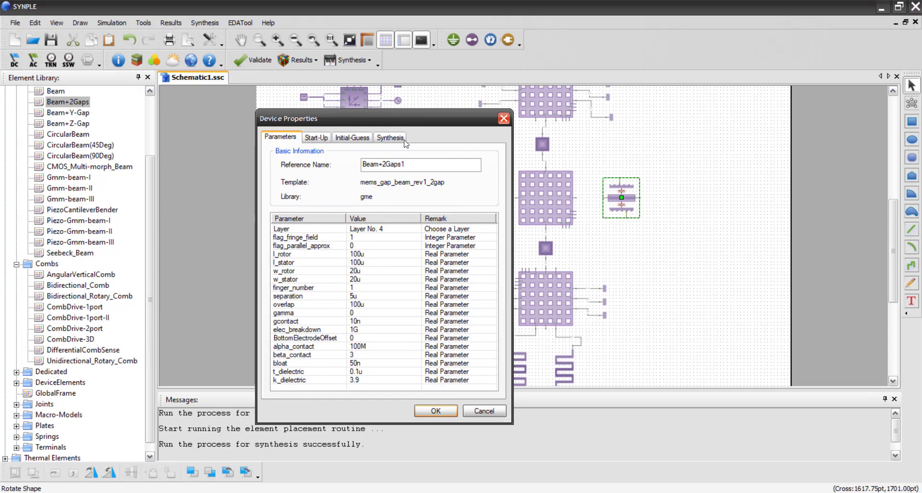
pyautogui.doubleClick(379, 253)
pyautogui.write('40u')
pyautogui.doubleClick(374, 263)
pyautogui.write('40u')
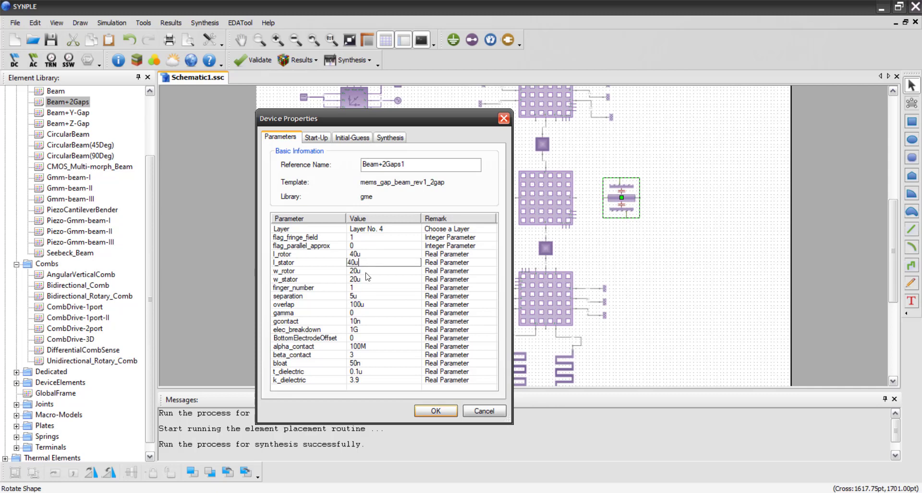
# Set the right Beam+2Gaps element's w_rotor and w_stator to 2u and its finger_number to 35.
pyautogui.click(366, 272)
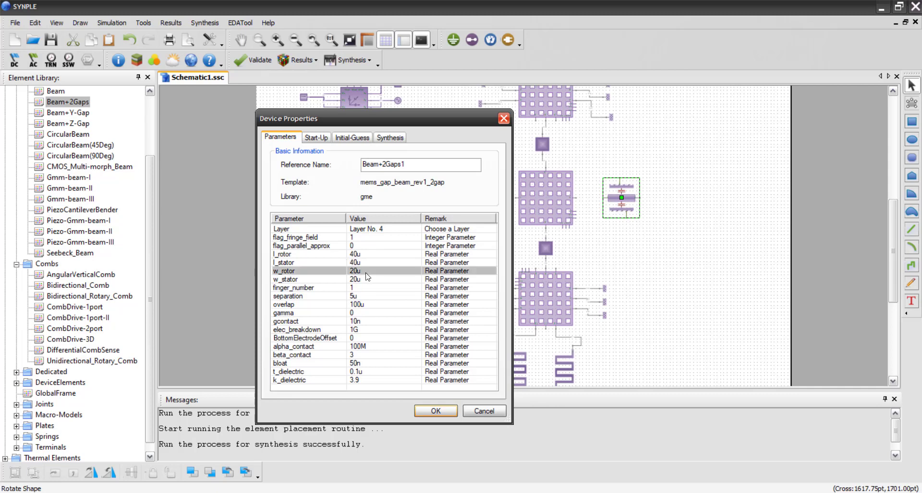
pyautogui.doubleClick(366, 272)
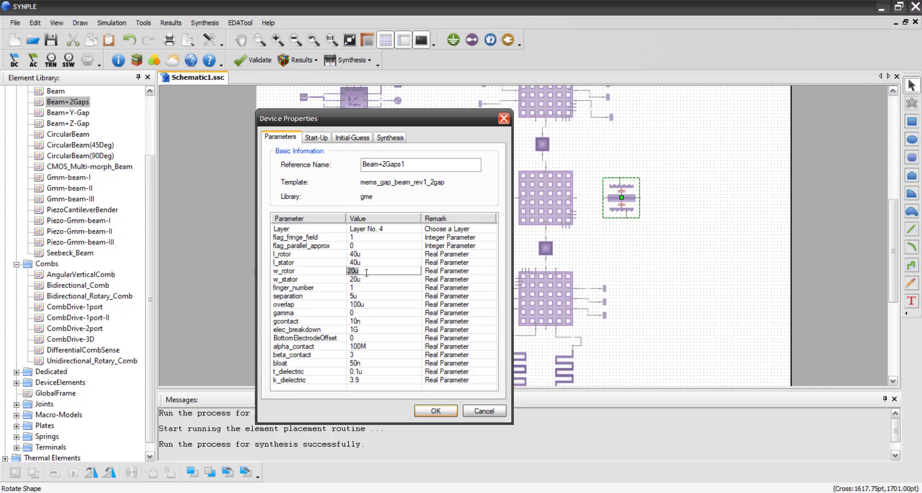
pyautogui.write('2u')
pyautogui.doubleClick(366, 280)
pyautogui.write('2')
pyautogui.doubleClick(370, 287)
pyautogui.write('35')
# Set the right Beam+2Gaps element's separation to 2u and its overlap to 30u.
pyautogui.doubleClick(377, 296)
pyautogui.write('2u')
pyautogui.doubleClick(373, 305)
pyautogui.write('30u')
# Set the right Beam+2Gaps element's BottomElectrodeOffset to -10u and accept its device properties.
pyautogui.doubleClick(370, 314)
pyautogui.click(373, 322)
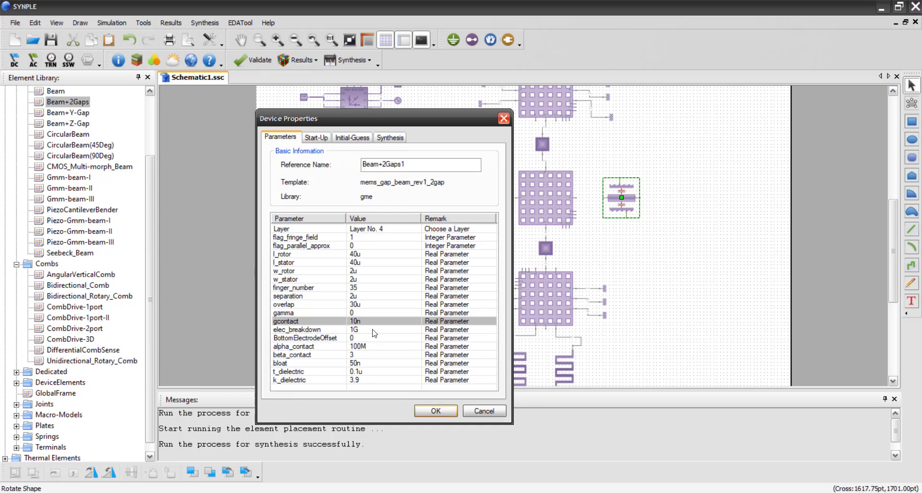
pyautogui.click(373, 339)
pyautogui.click(373, 338)
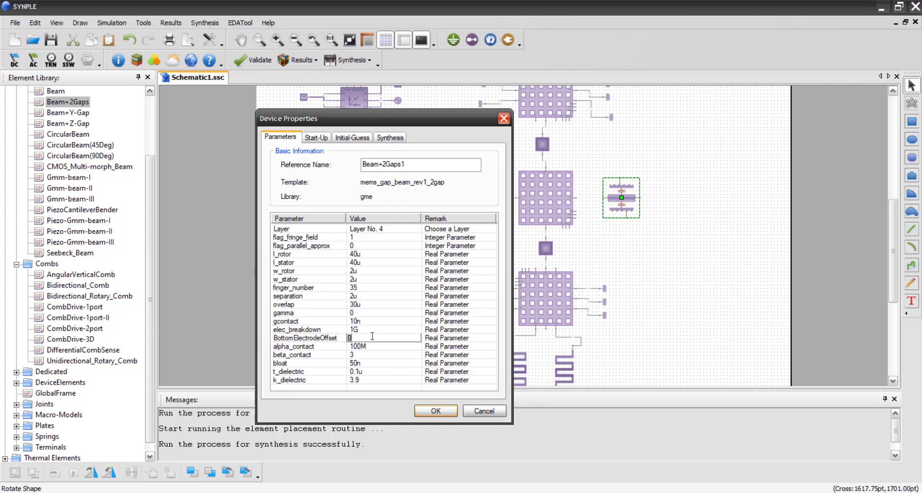
pyautogui.write('-10u')
pyautogui.press('Return')
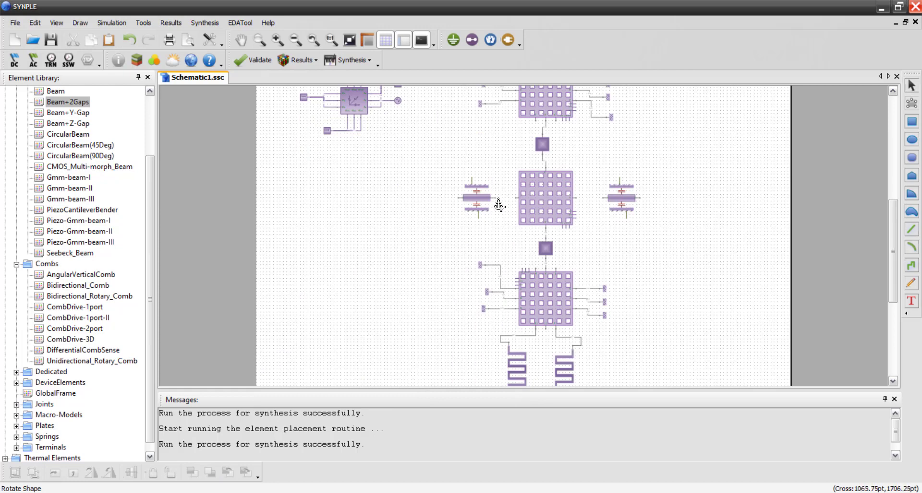
# Wire the inner beam pin of each Beam+2Gaps element to the facing side pin of the middle plate.
pyautogui.moveTo(496, 198); pyautogui.dragTo(515, 198)
pyautogui.moveTo(575, 198); pyautogui.dragTo(603, 198)
pyautogui.click(653, 259)
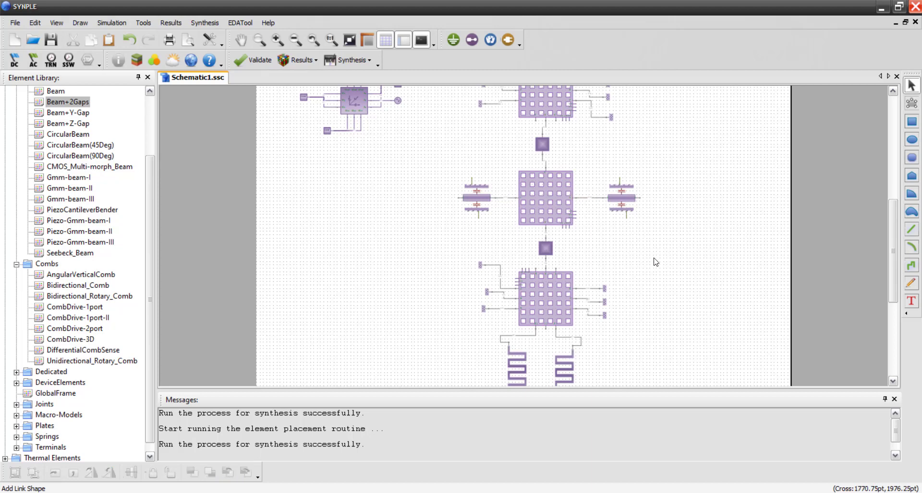
pyautogui.click(33, 40)
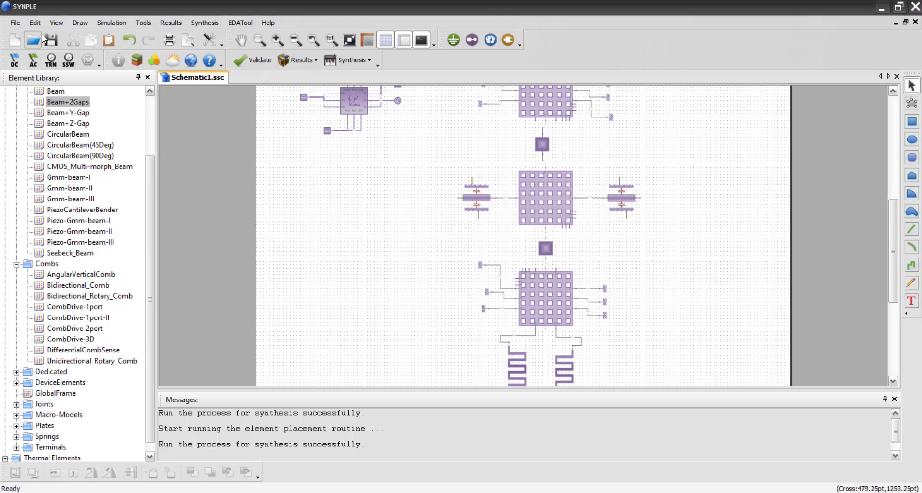
pyautogui.click(600, 359)
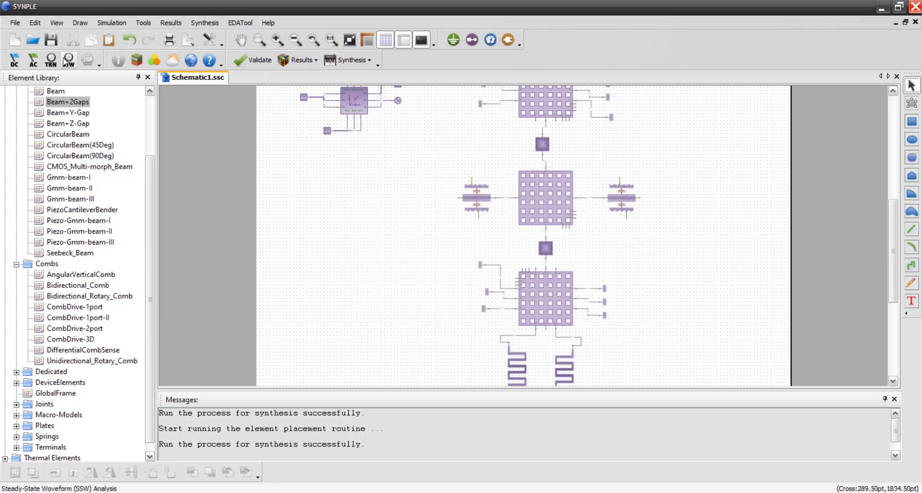
# Synthesize the mask layout and examine how the right comb fingers meet the plate edges in Blueprint.
pyautogui.click(193, 24)
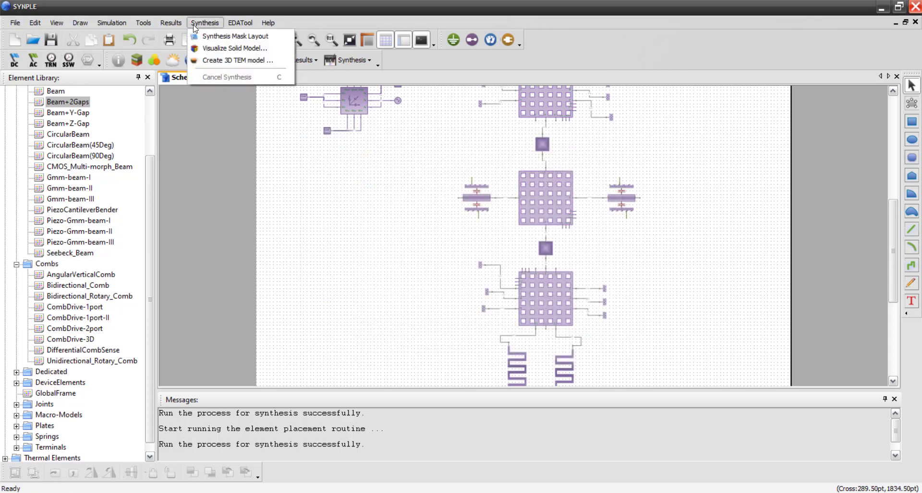
pyautogui.click(203, 37)
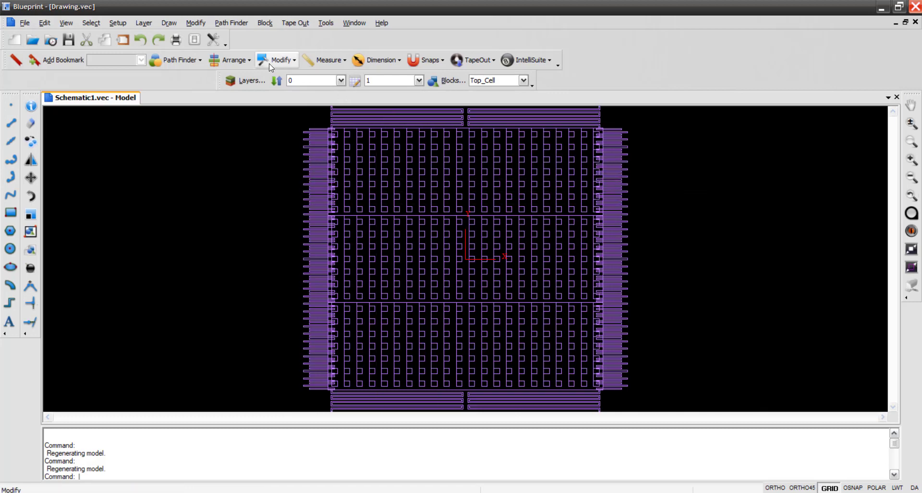
pyautogui.scroll(5, 646, 170)
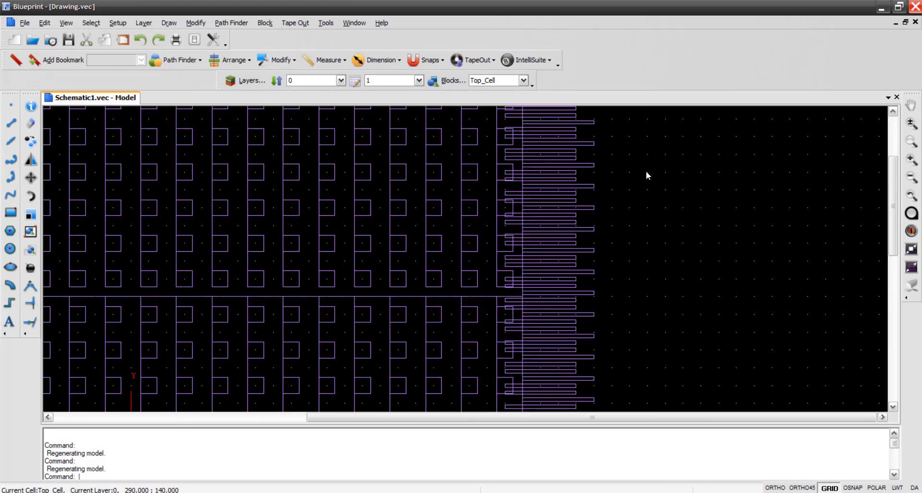
pyautogui.scroll(5, 514, 201)
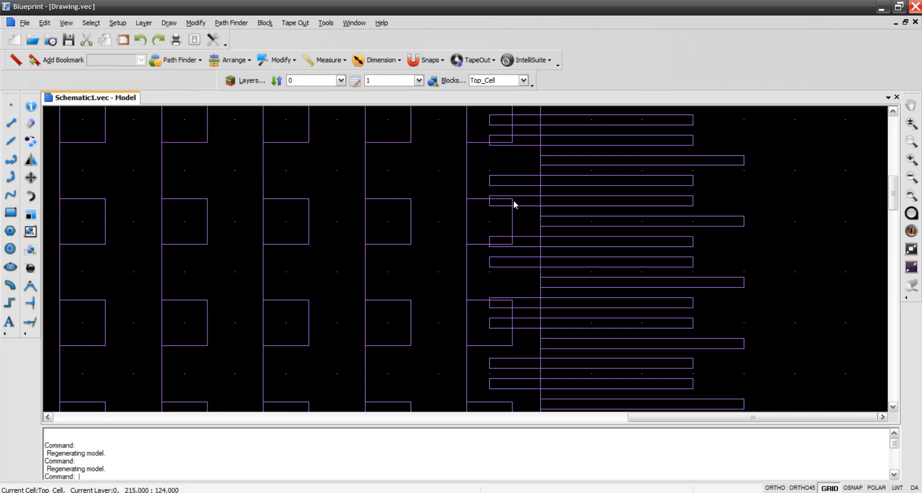
pyautogui.scroll(-6, 514, 200)
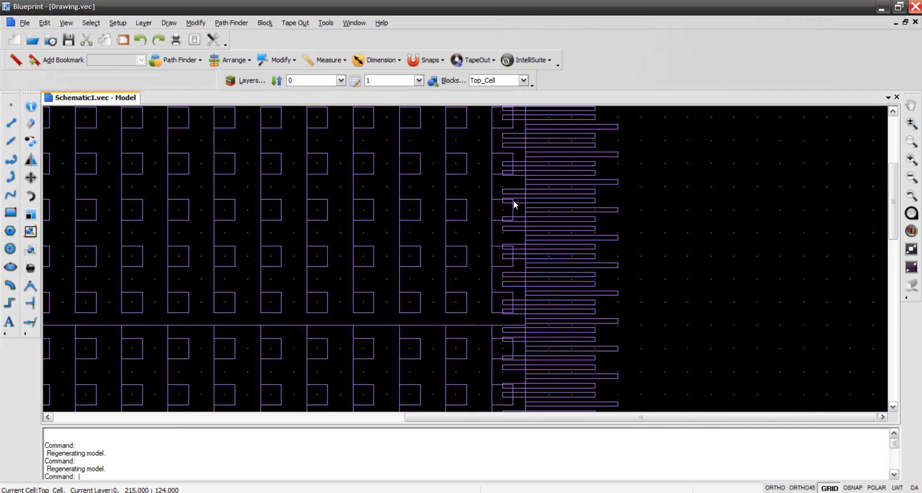
pyautogui.scroll(5, 513, 200)
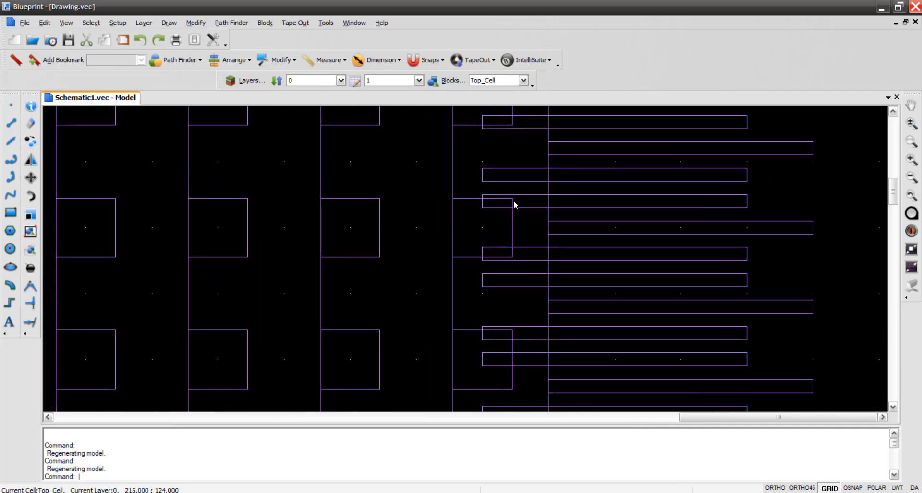
pyautogui.scroll(-1, 514, 200)
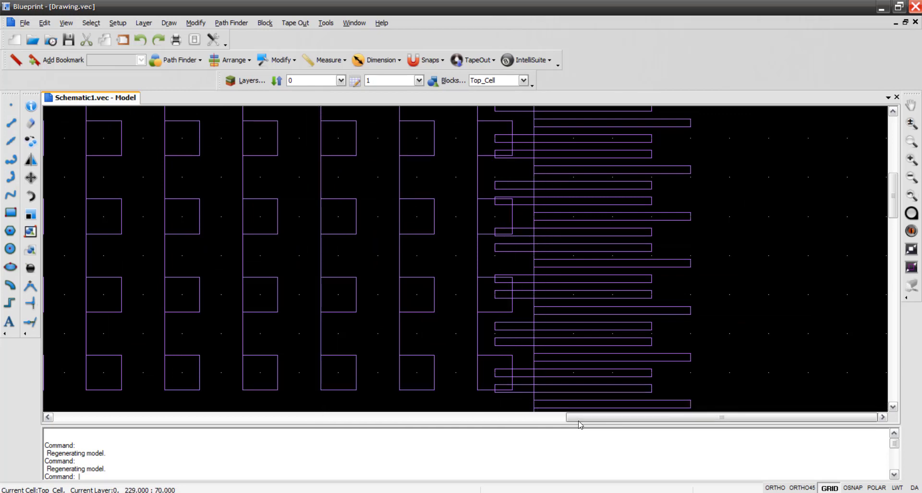
pyautogui.moveTo(576, 419); pyautogui.dragTo(41, 398)
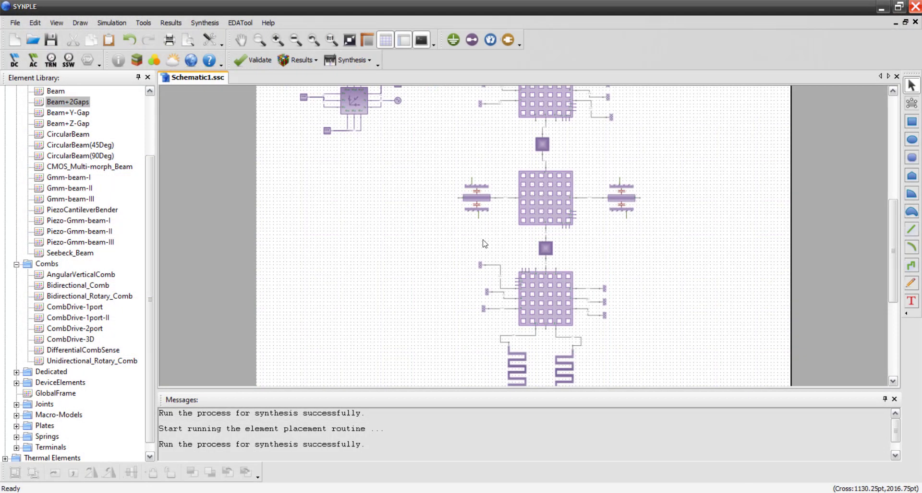
# Review the device properties of the left Beam+2Gaps element, including finger_number, separation and overlap, and those of the lower rigid plate.
pyautogui.doubleClick(473, 197)
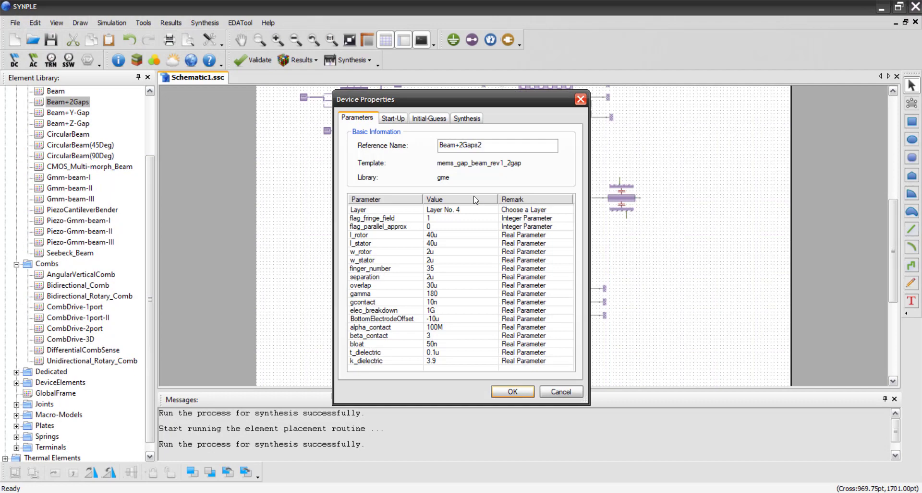
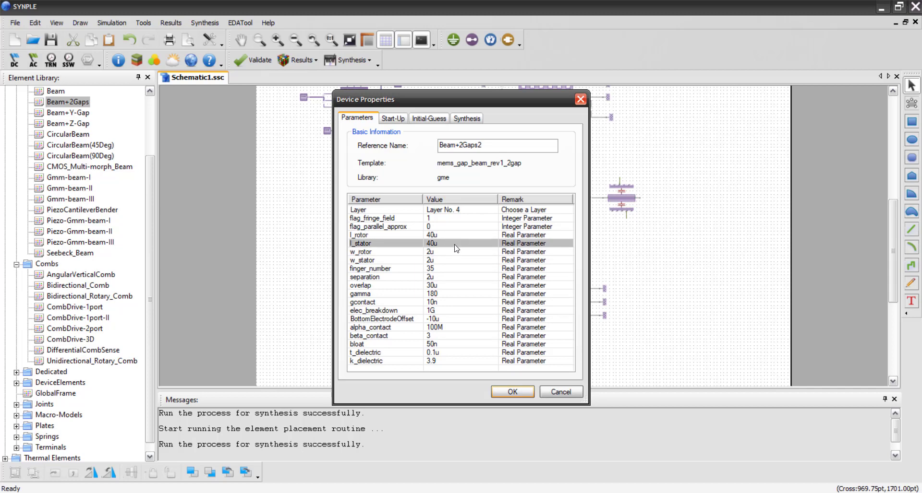
pyautogui.click(454, 272)
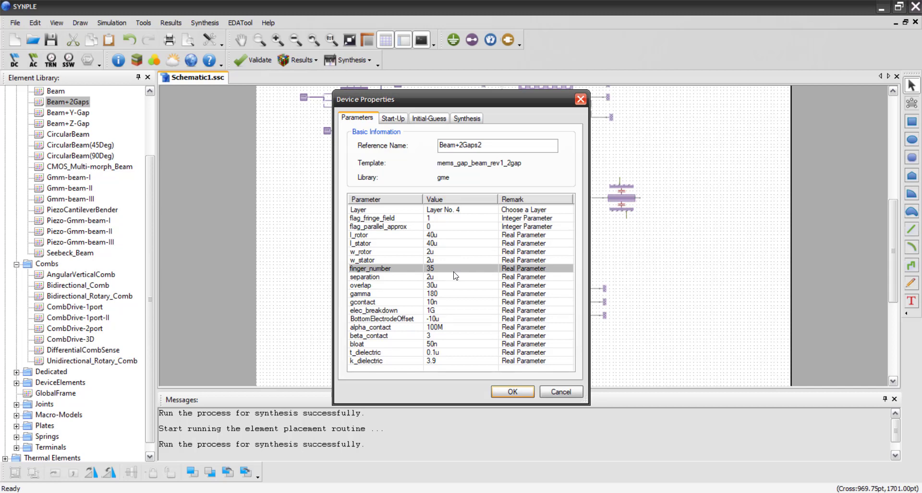
pyautogui.click(456, 280)
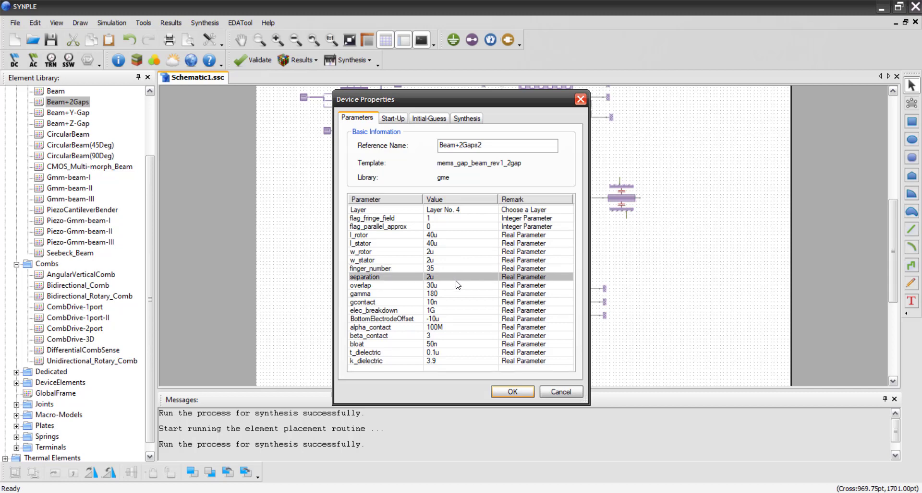
pyautogui.click(455, 286)
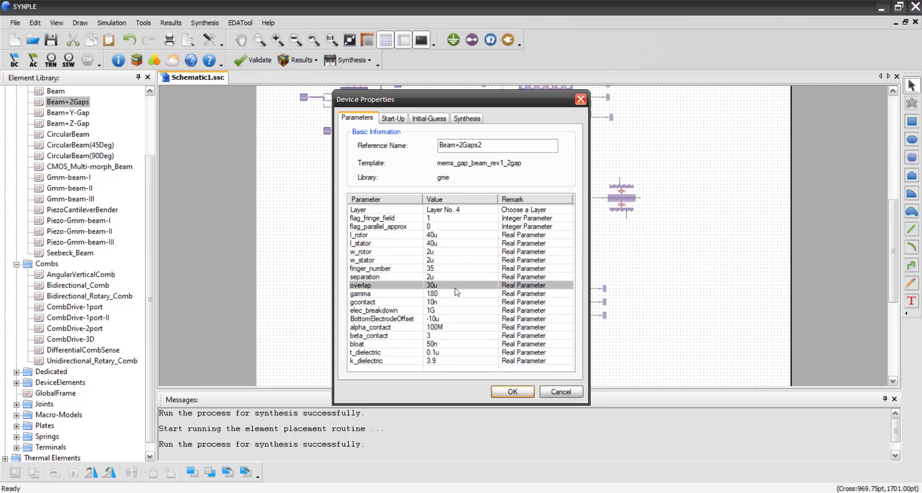
pyautogui.click(457, 294)
pyautogui.click(456, 344)
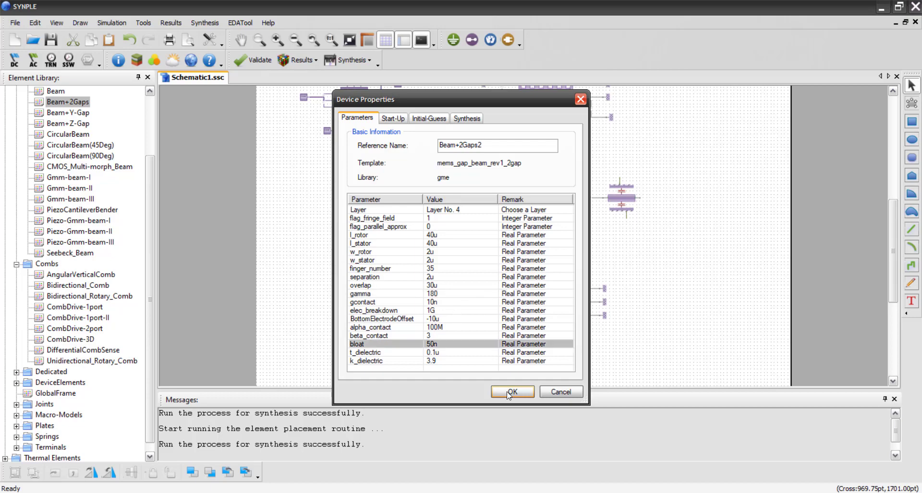
pyautogui.click(512, 392)
pyautogui.doubleClick(545, 297)
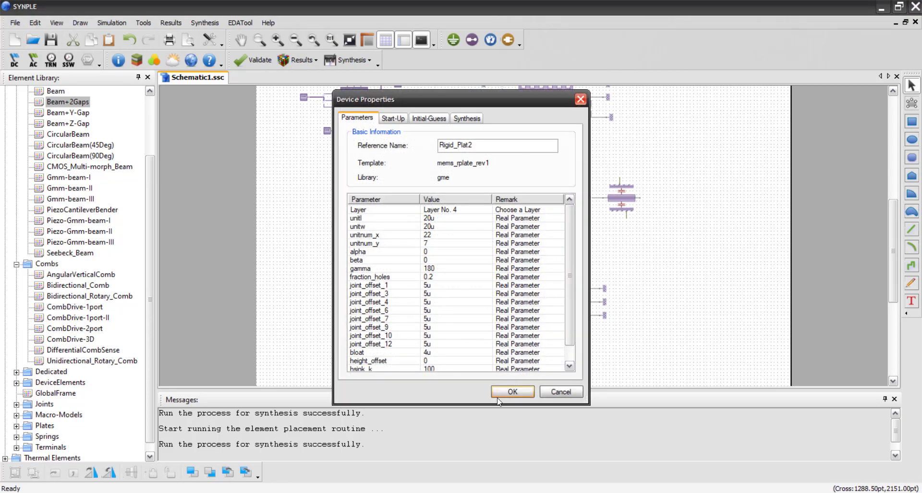
pyautogui.click(512, 390)
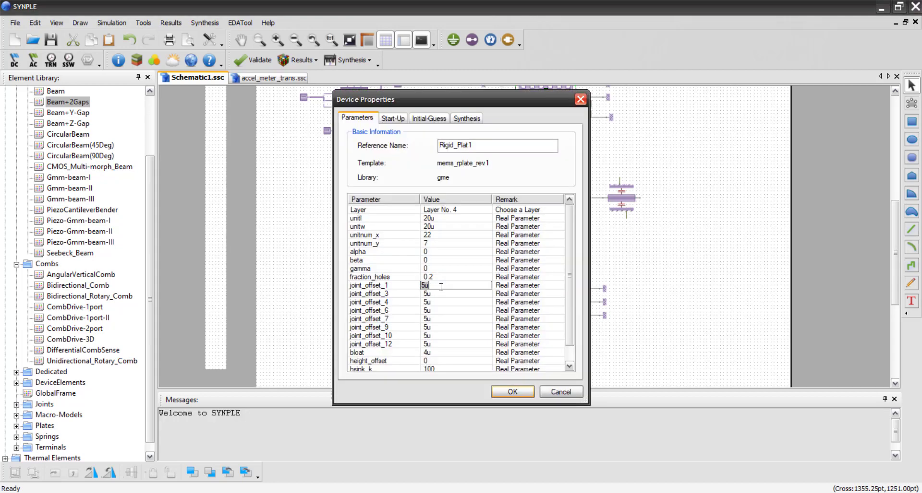
# Set joint_offset_1 and joint_offset_3 of the upper rigid plate to 0 and accept its device properties.
pyautogui.write('0')
pyautogui.click(436, 293)
pyautogui.write('0')
pyautogui.click(515, 393)
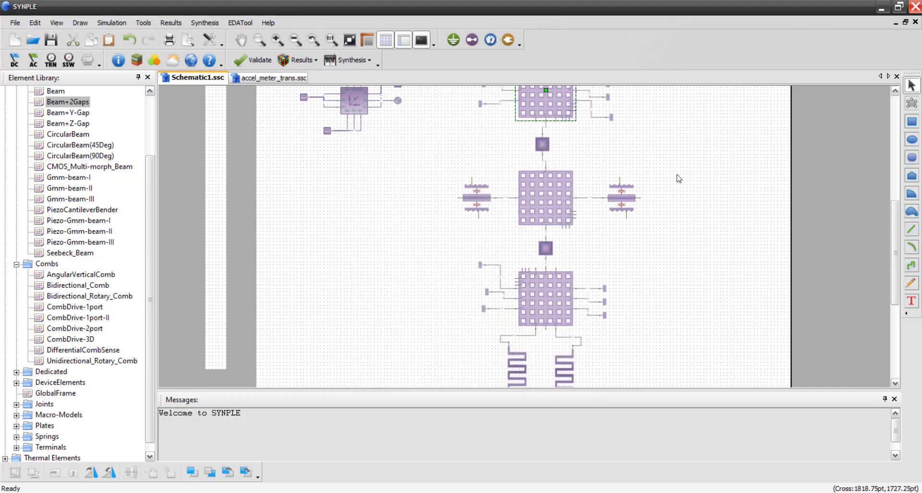
pyautogui.doubleClick(552, 298)
pyautogui.click(440, 278)
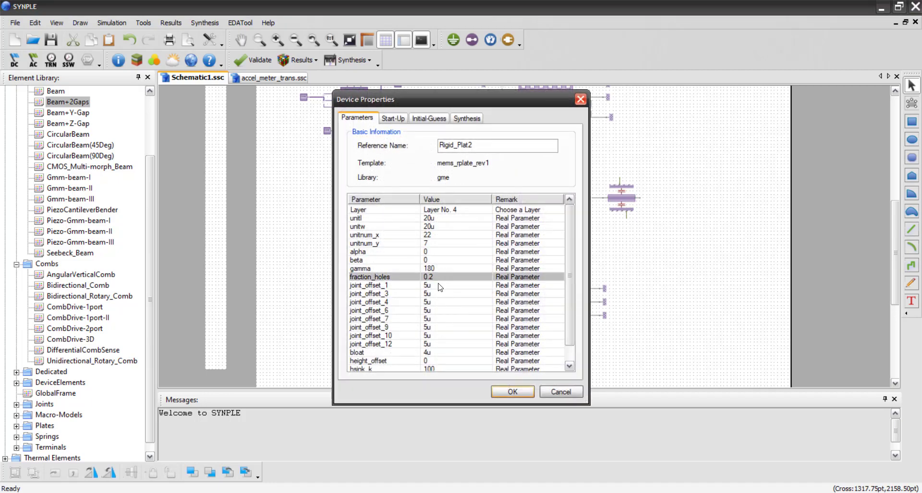
pyautogui.click(439, 286)
pyautogui.click(544, 392)
# Set joint_offset_1 and joint_offset_3 of the lower rigid plate to 0 and accept its device properties.
pyautogui.doubleClick(552, 287)
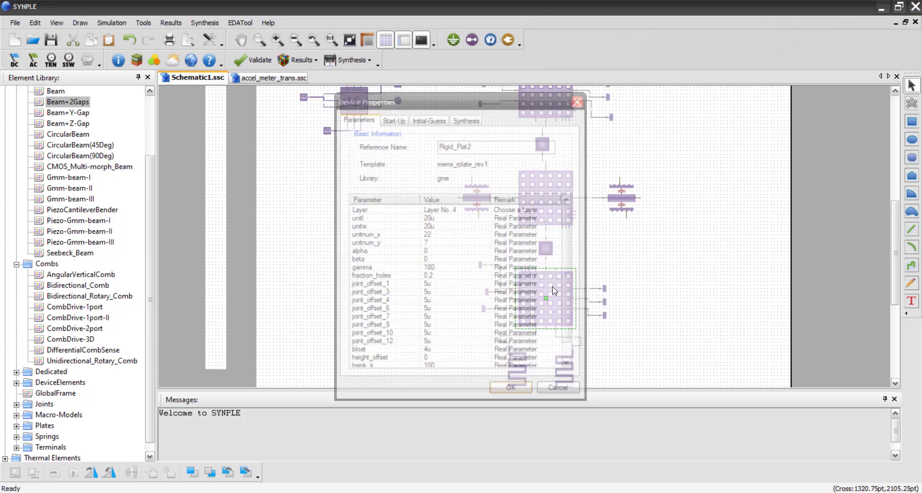
pyautogui.click(438, 286)
pyautogui.click(438, 286)
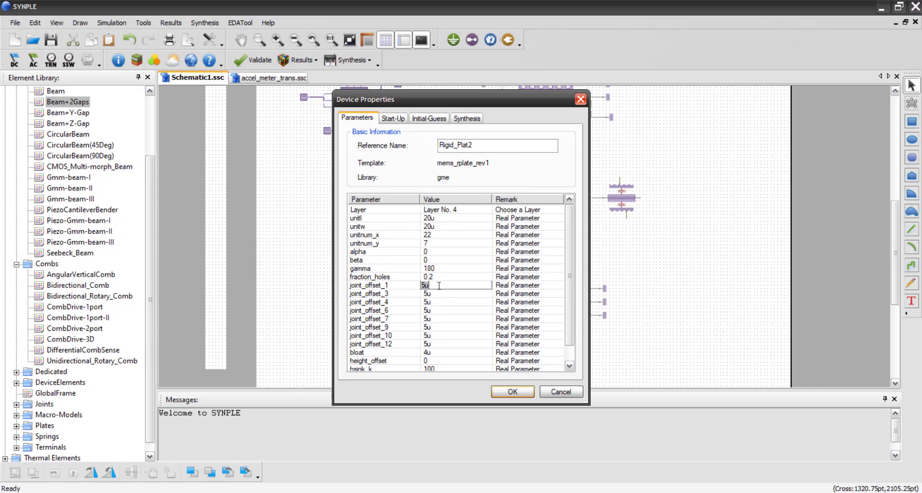
pyautogui.write('0')
pyautogui.press('Return')
pyautogui.write('0')
pyautogui.click(506, 389)
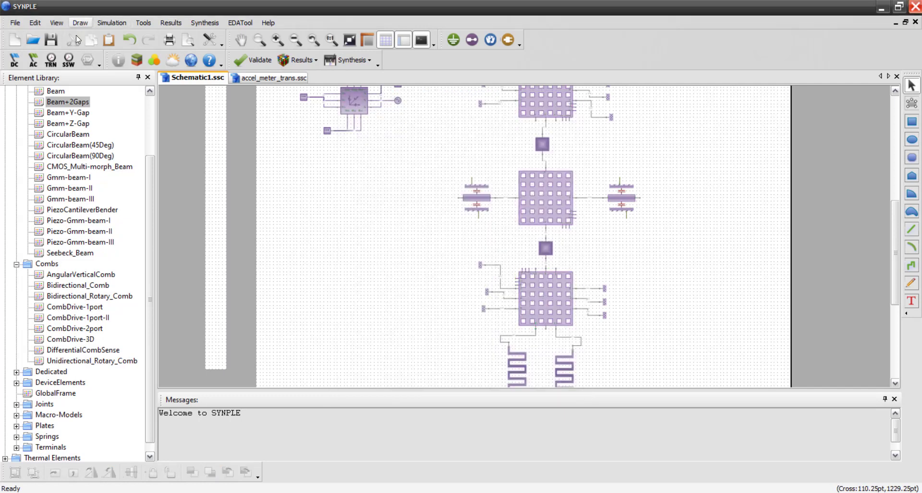
# Save the schematic and synthesize its mask layout again.
pyautogui.click(51, 42)
pyautogui.click(205, 23)
pyautogui.click(213, 37)
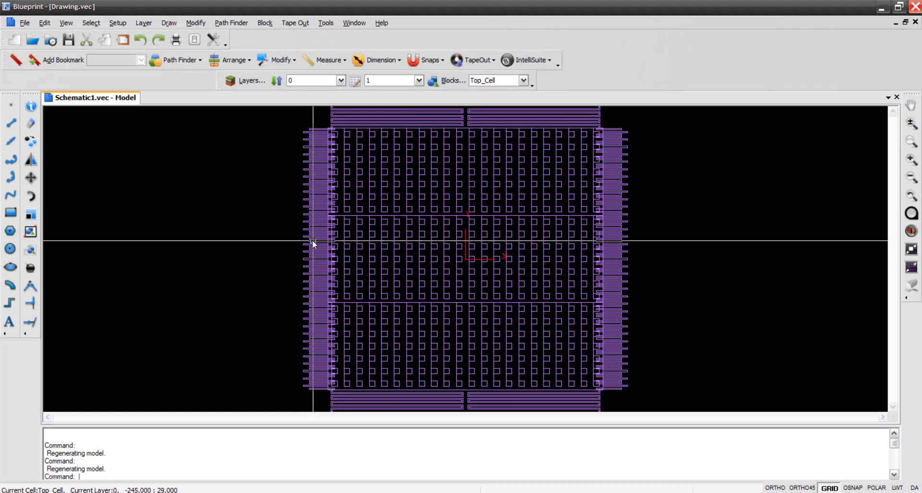
# Hide the grid and turn on layer fill in the mask layout to examine the comb fingers overlapping the plate's left edge.
pyautogui.scroll(1, 315, 233)
pyautogui.scroll(3, 316, 232)
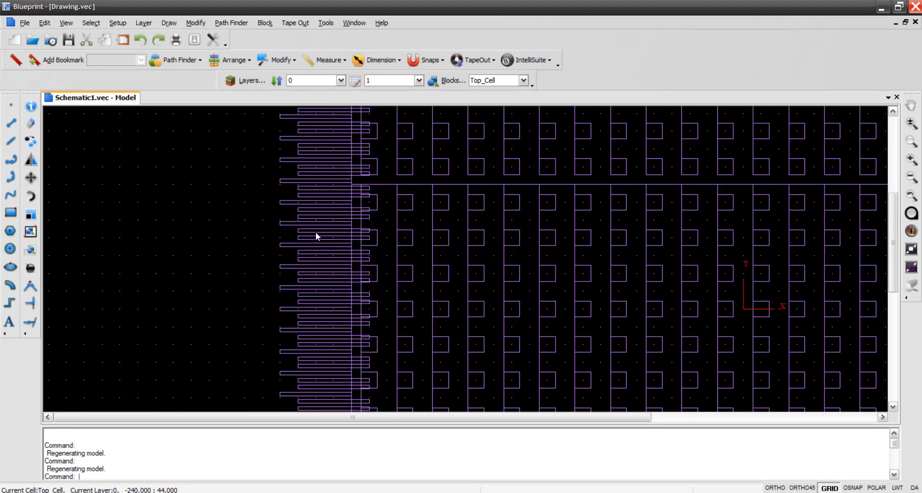
pyautogui.scroll(4, 316, 232)
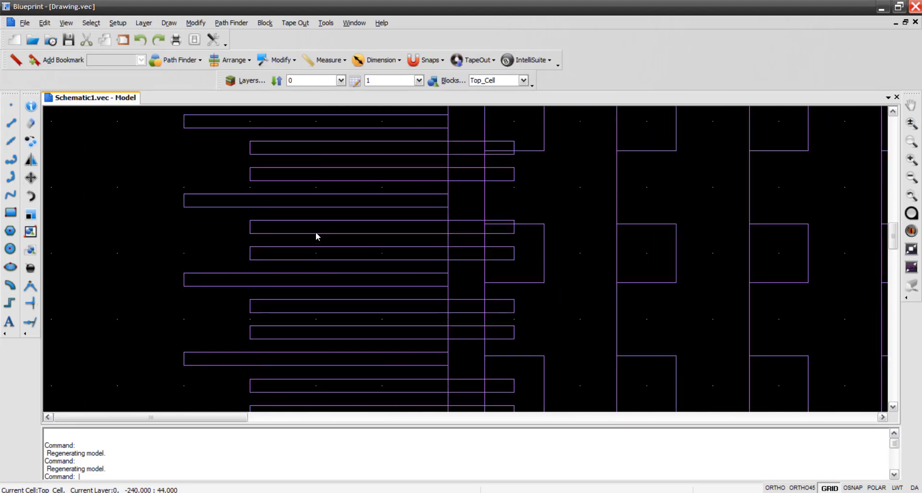
pyautogui.scroll(-2, 303, 216)
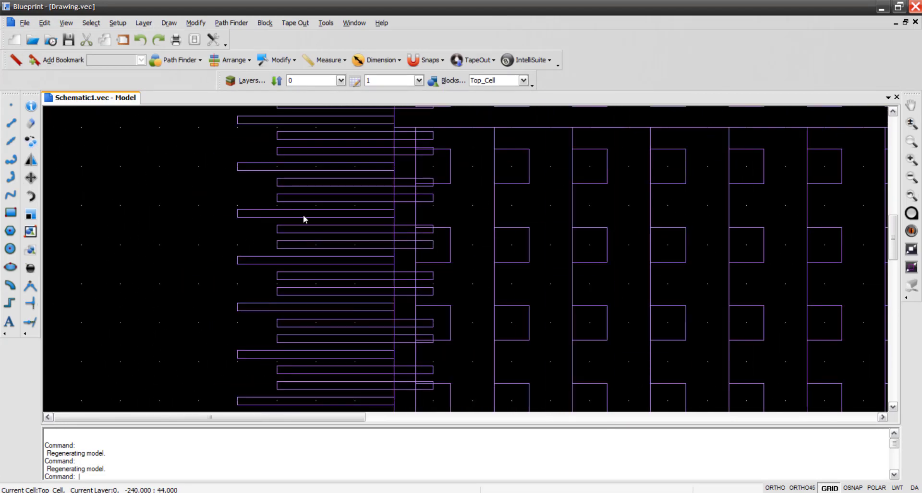
pyautogui.click(66, 23)
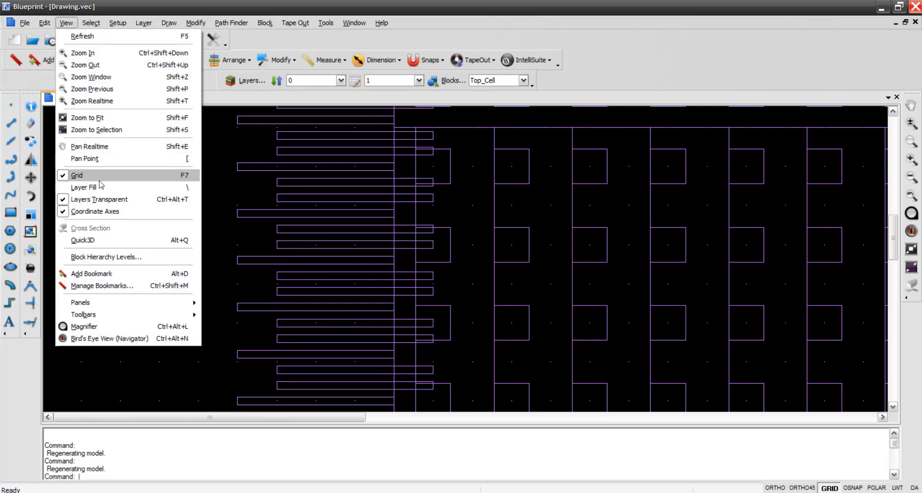
pyautogui.click(77, 175)
pyautogui.click(66, 23)
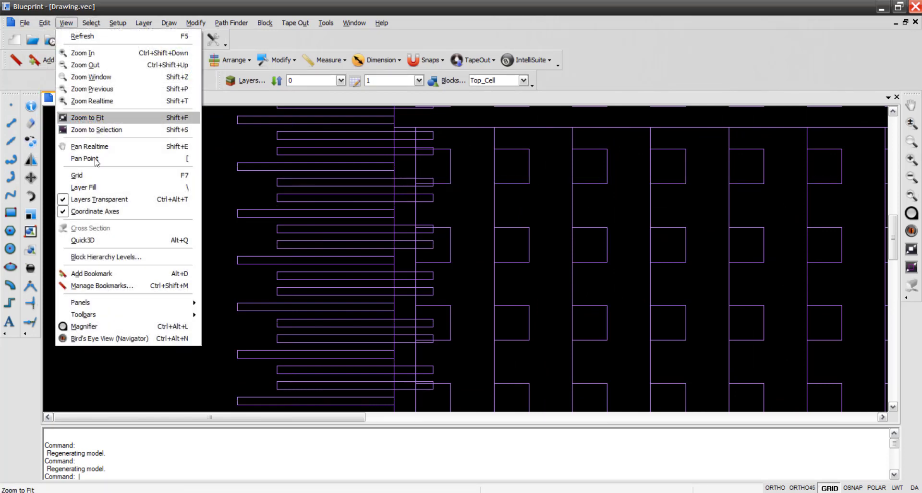
pyautogui.click(84, 187)
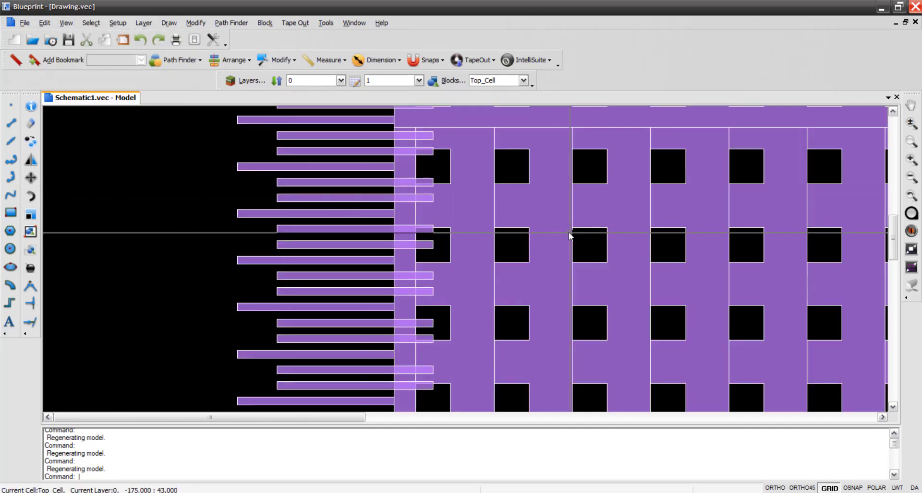
pyautogui.scroll(-5, 568, 235)
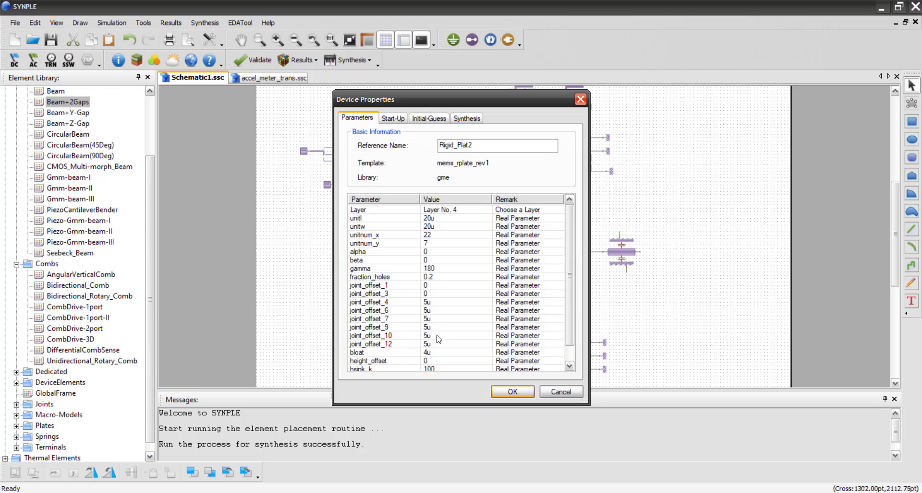
# In SYNPLE, set joint_offset_12 of the rigid plate Rigid_Plat2 to 2u and accept the device properties.
pyautogui.click(438, 337)
pyautogui.click(437, 336)
pyautogui.click(441, 345)
pyautogui.write('2u')
pyautogui.click(512, 392)
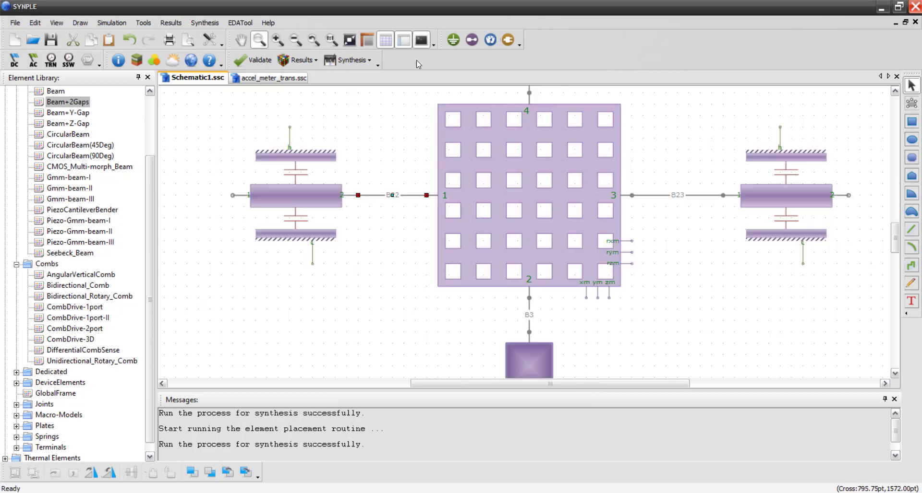
# Examine the port orientation of the two Beam+2Gaps elements on either side of the middle plate.
pyautogui.click(350, 40)
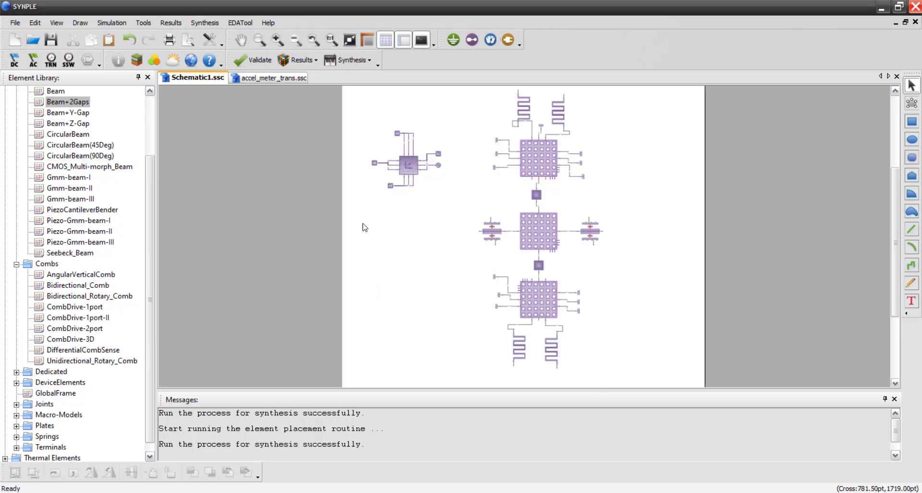
pyautogui.click(258, 41)
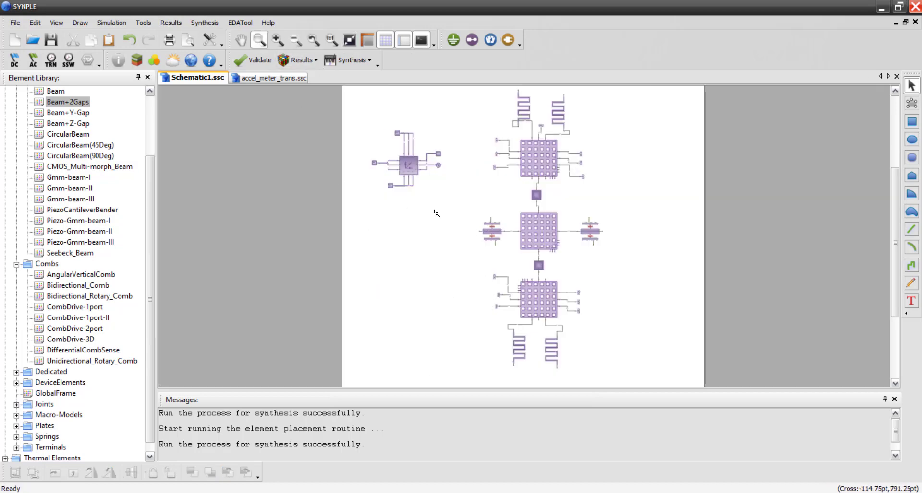
pyautogui.moveTo(453, 210); pyautogui.dragTo(622, 267)
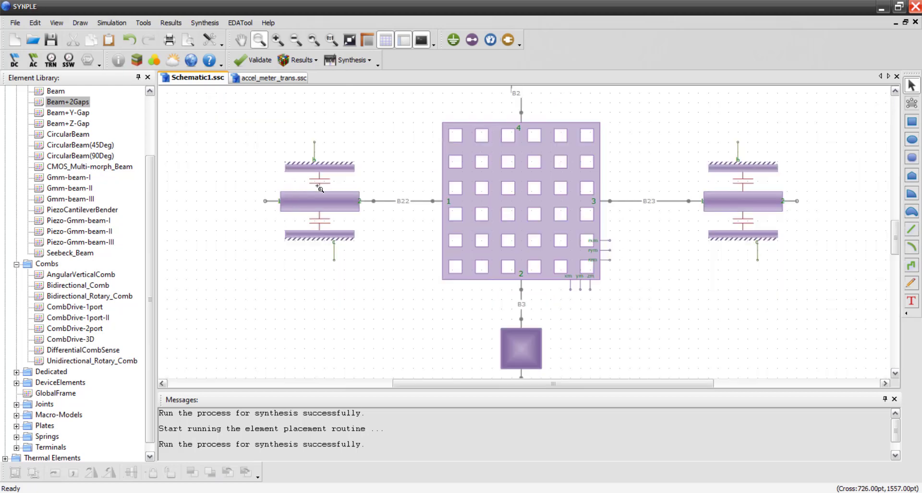
pyautogui.press('Escape')
pyautogui.click(320, 202)
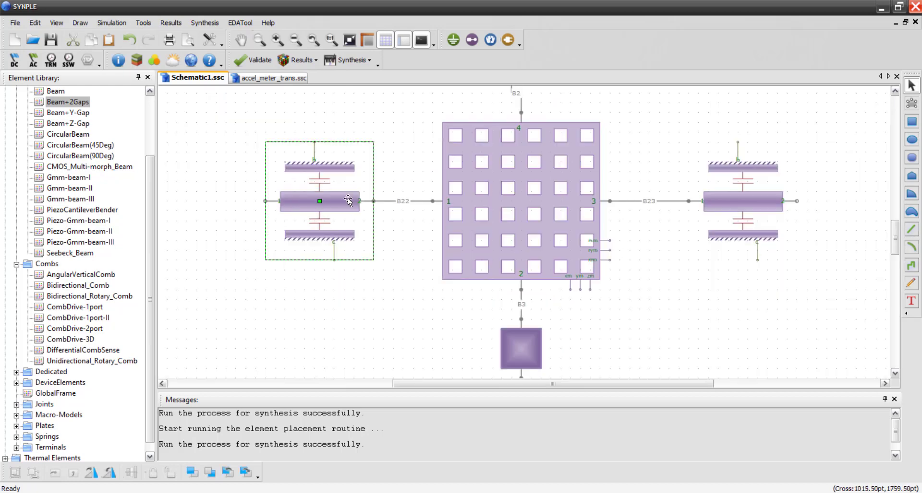
pyautogui.click(337, 297)
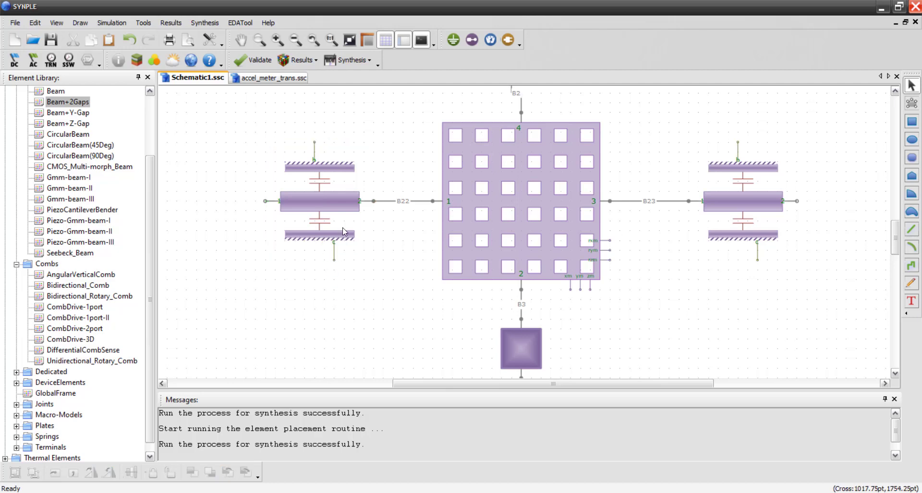
pyautogui.click(281, 203)
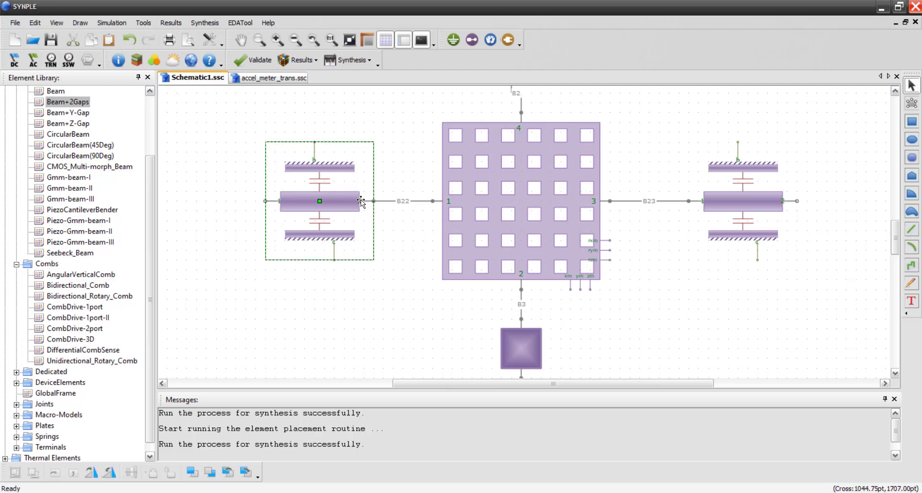
pyautogui.click(707, 200)
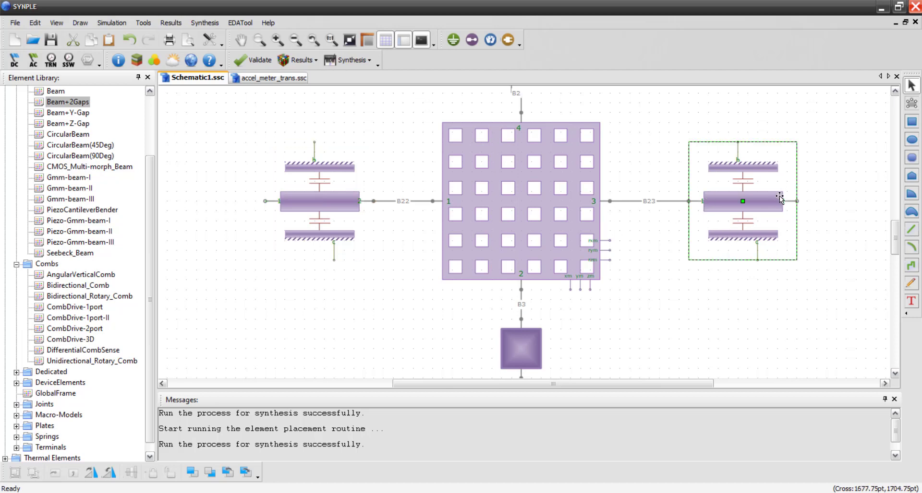
pyautogui.click(828, 232)
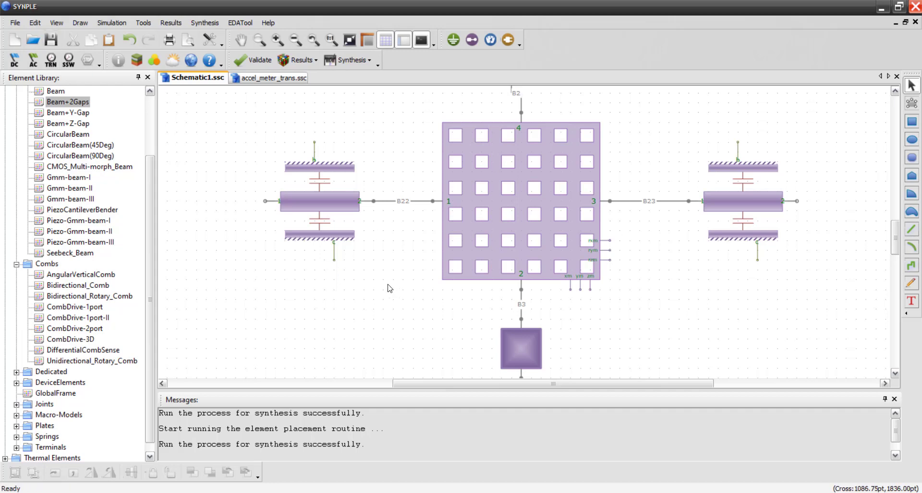
# Synthesize the mask layout, check the comb fingers on both sides of the plate in Blueprint, and close it.
pyautogui.click(211, 24)
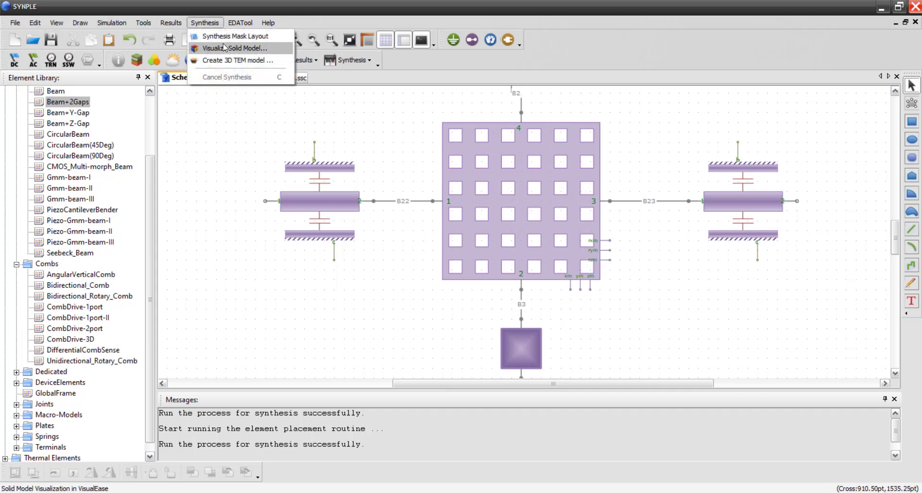
pyautogui.click(235, 35)
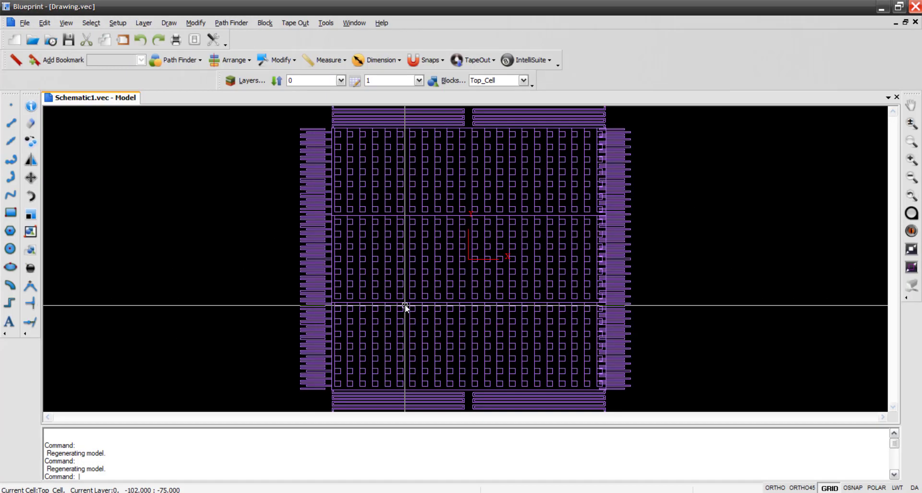
pyautogui.scroll(2, 405, 304)
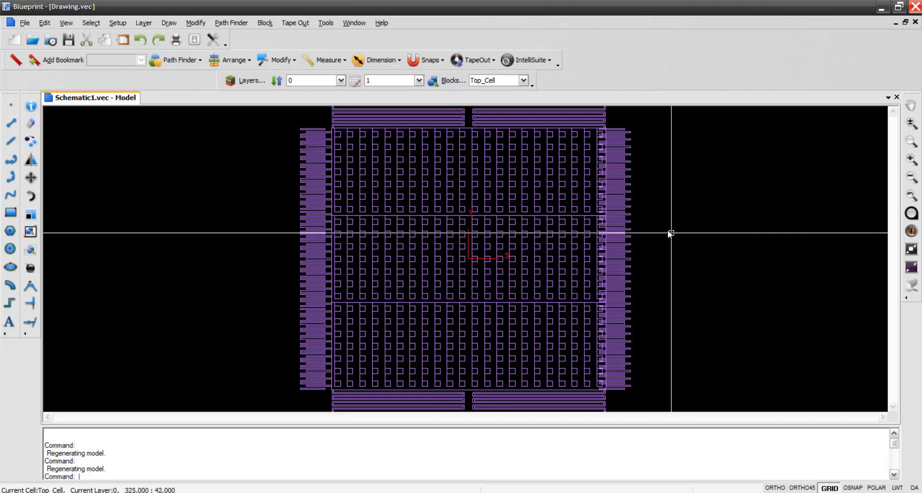
pyautogui.click(909, 13)
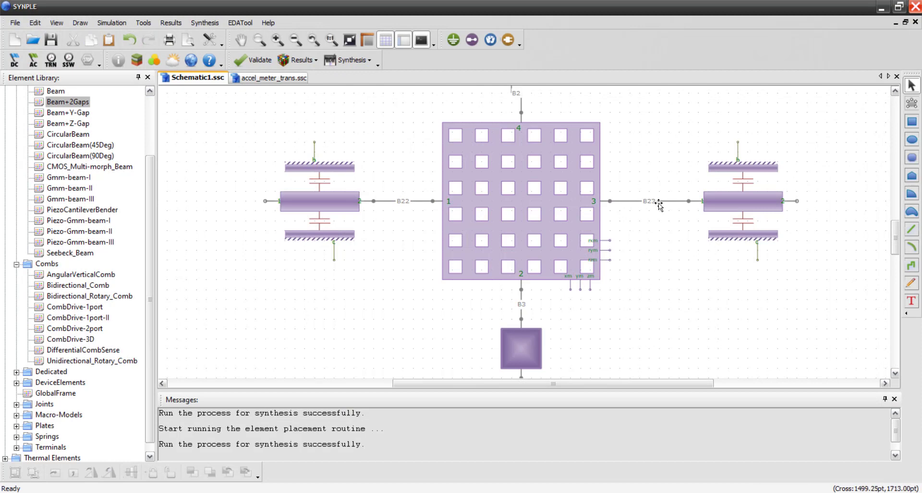
# Rotate the right Beam+2Gaps element 180° and replace wire B23 to connect its port 2 to the middle plate's port 3.
pyautogui.click(658, 203)
pyautogui.press('Delete')
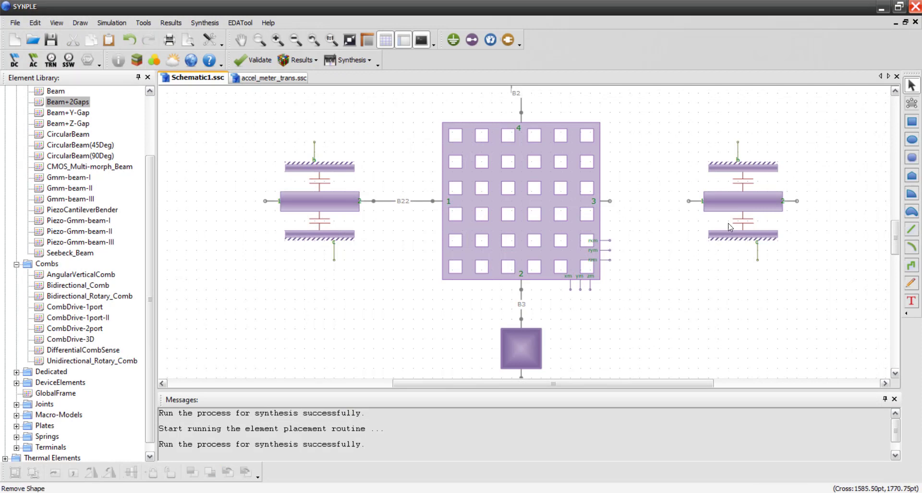
pyautogui.click(736, 203)
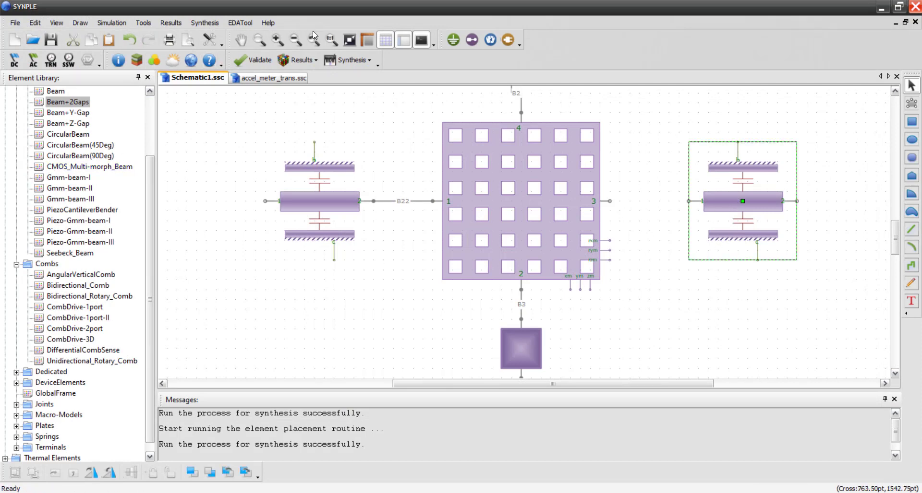
pyautogui.click(108, 475)
pyautogui.click(107, 475)
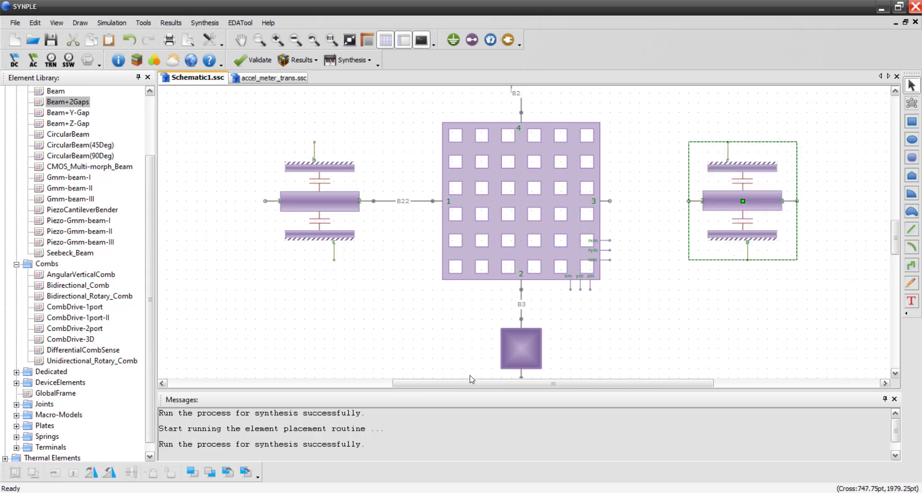
pyautogui.click(638, 234)
pyautogui.moveTo(609, 201); pyautogui.dragTo(688, 201)
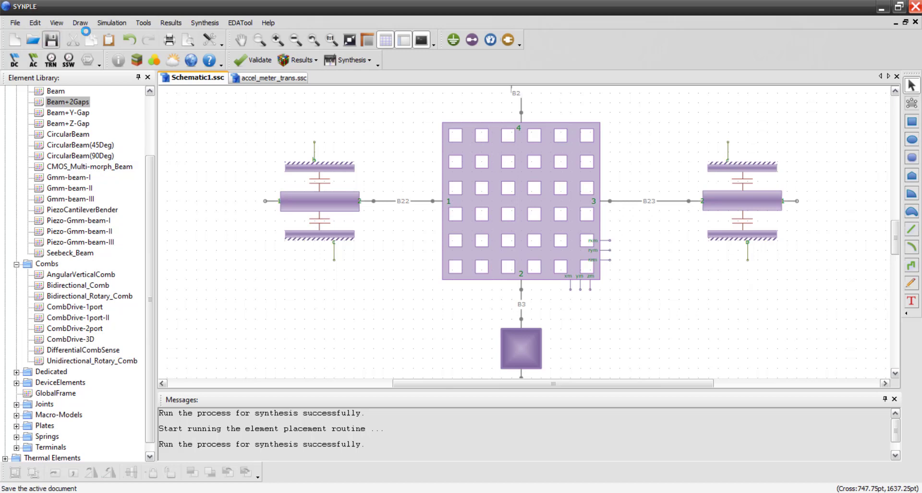
# Synthesize the mask layout from the rewired schematic and examine the comb fingers on the plate's right side.
pyautogui.click(202, 22)
pyautogui.click(215, 36)
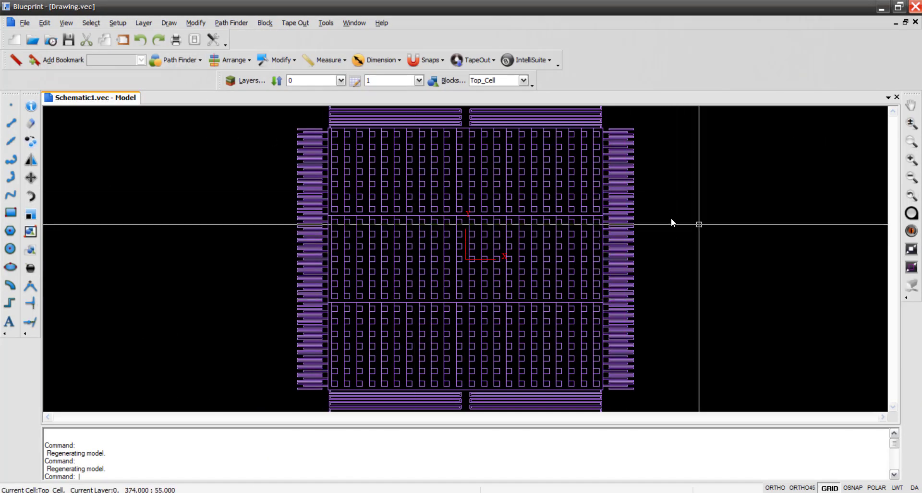
pyautogui.scroll(3, 646, 205)
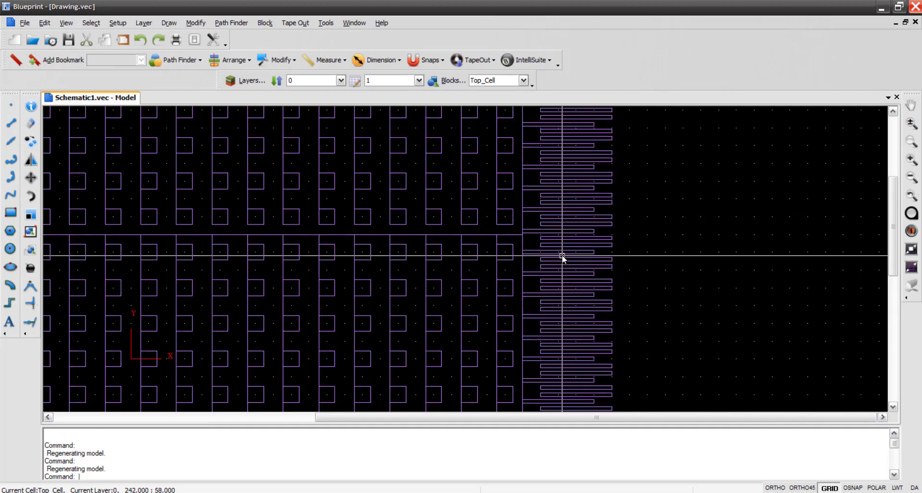
pyautogui.scroll(-3, 560, 257)
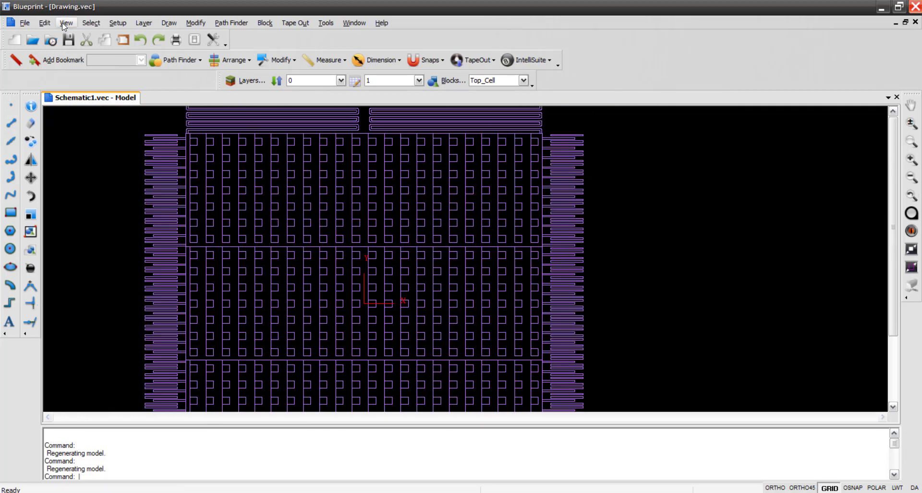
# Turn on layer fill to check the complete mask layout, and close the layout program.
pyautogui.click(65, 23)
pyautogui.click(82, 187)
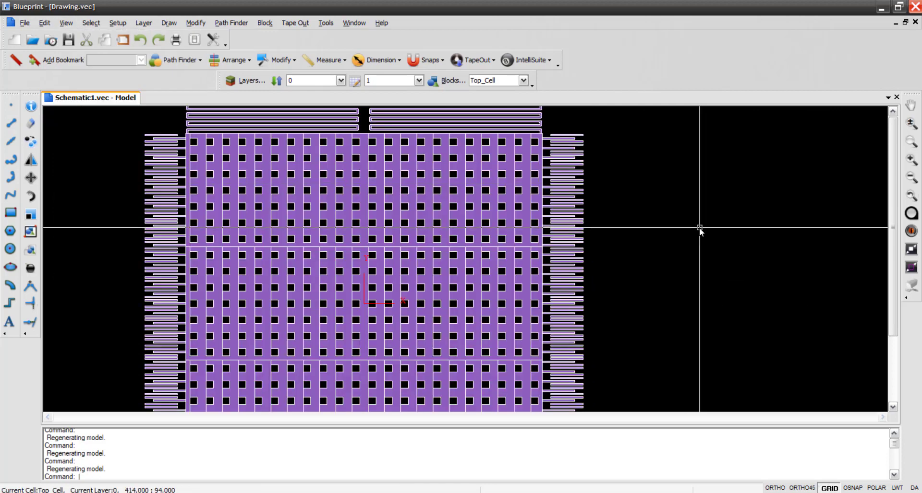
pyautogui.scroll(-3, 699, 231)
pyautogui.scroll(3, 699, 231)
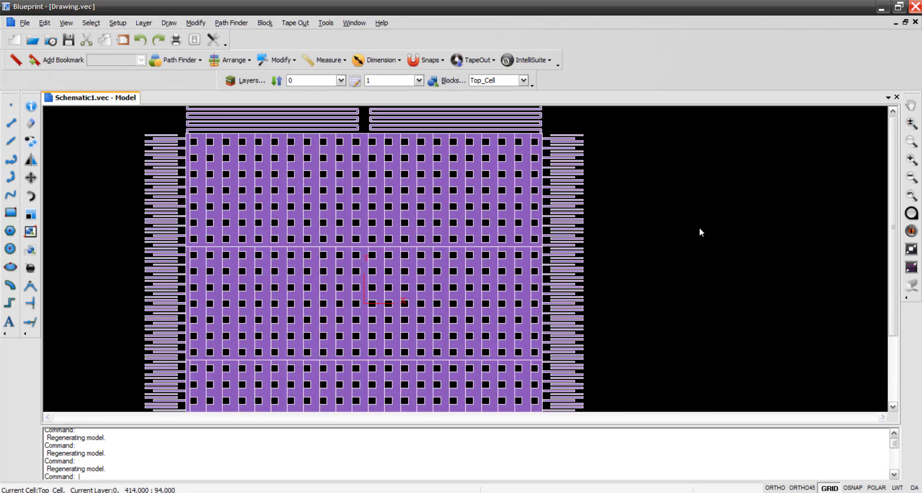
pyautogui.scroll(-1, 699, 228)
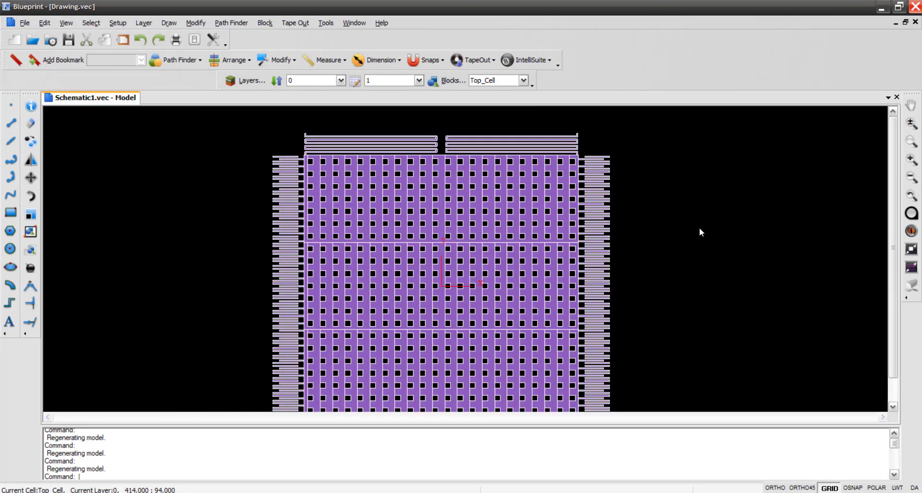
pyautogui.click(915, 6)
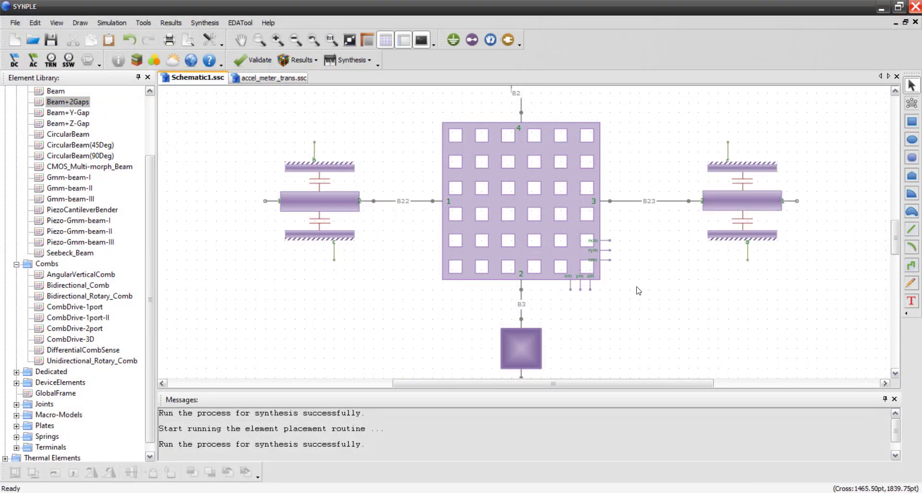
# Save the schematic, and add a Knot terminal wired to port 4 of the lower plate.
pyautogui.click(52, 39)
pyautogui.scroll(-3, 658, 287)
pyautogui.scroll(-8, 660, 287)
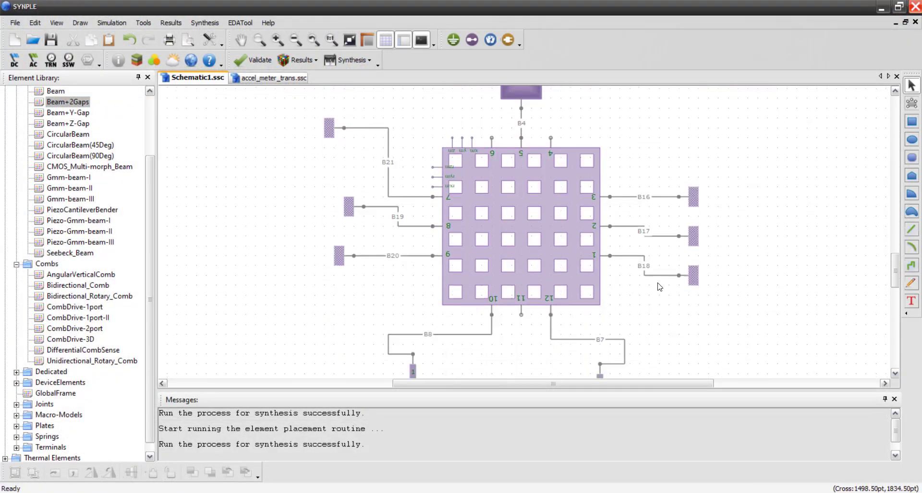
pyautogui.scroll(4, 658, 287)
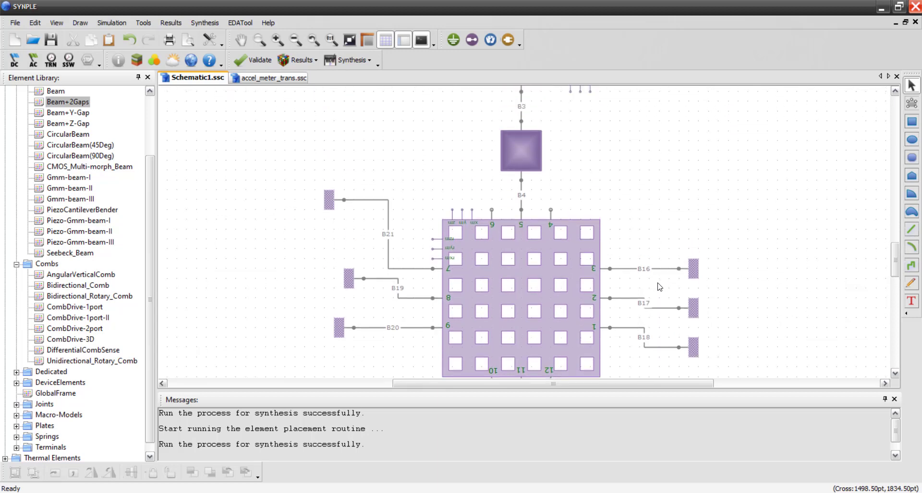
pyautogui.scroll(-1, 69, 404)
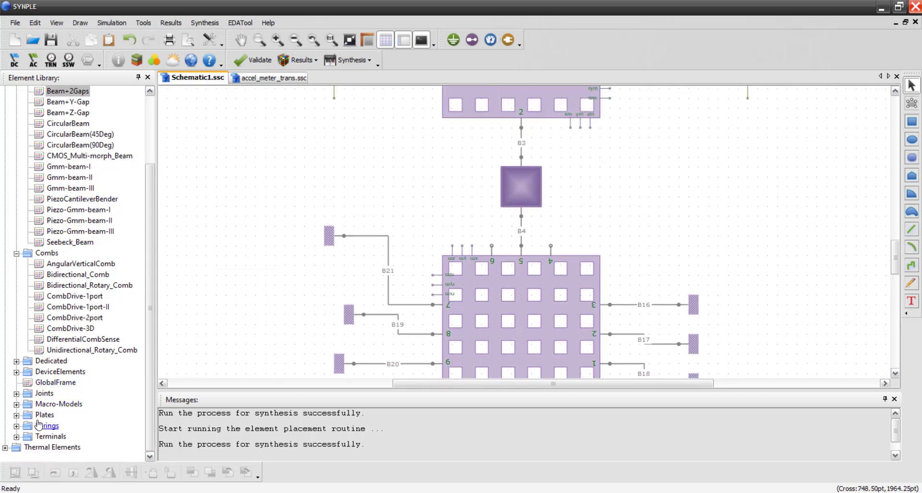
pyautogui.click(16, 438)
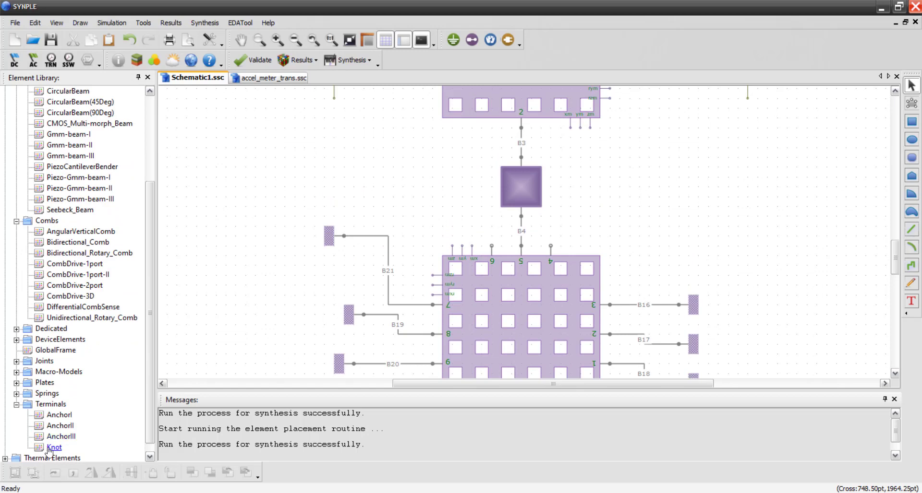
pyautogui.click(53, 448)
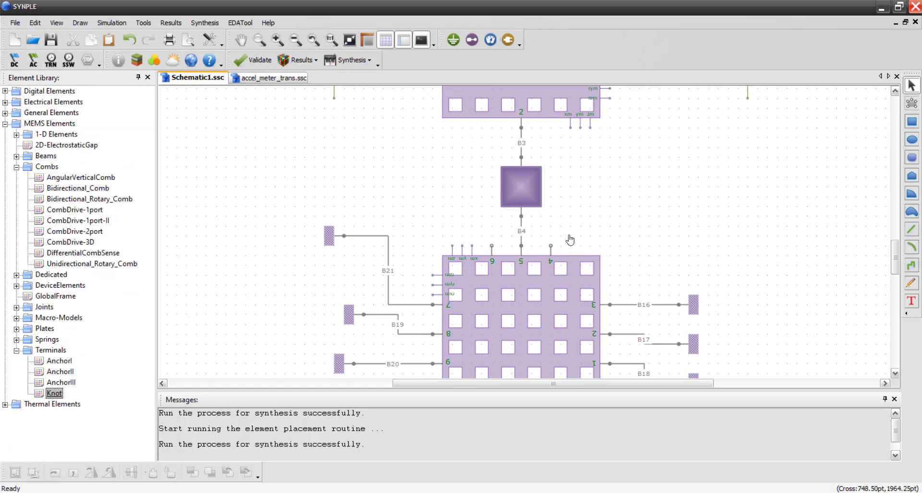
pyautogui.click(604, 217)
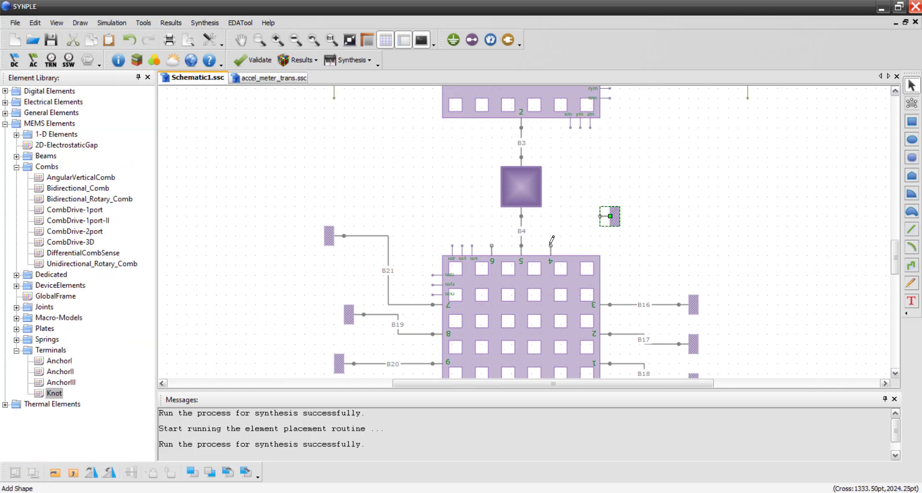
pyautogui.moveTo(550, 245); pyautogui.dragTo(601, 217)
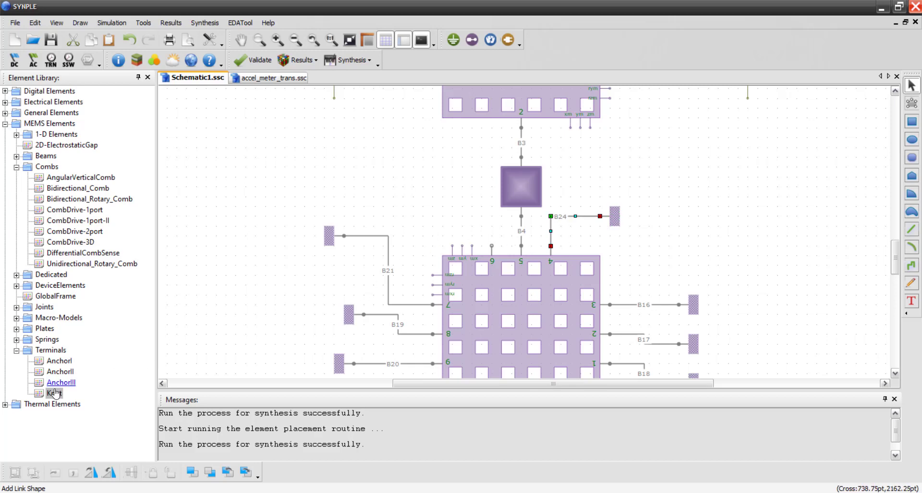
# Add another Knot, rotate it 180°, and connect it to port 6 of the lower plate.
pyautogui.click(432, 196)
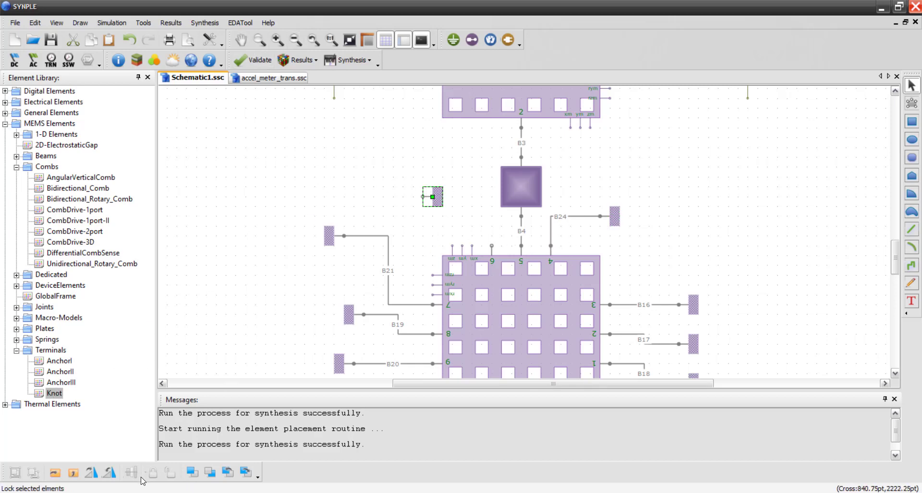
pyautogui.doubleClick(109, 475)
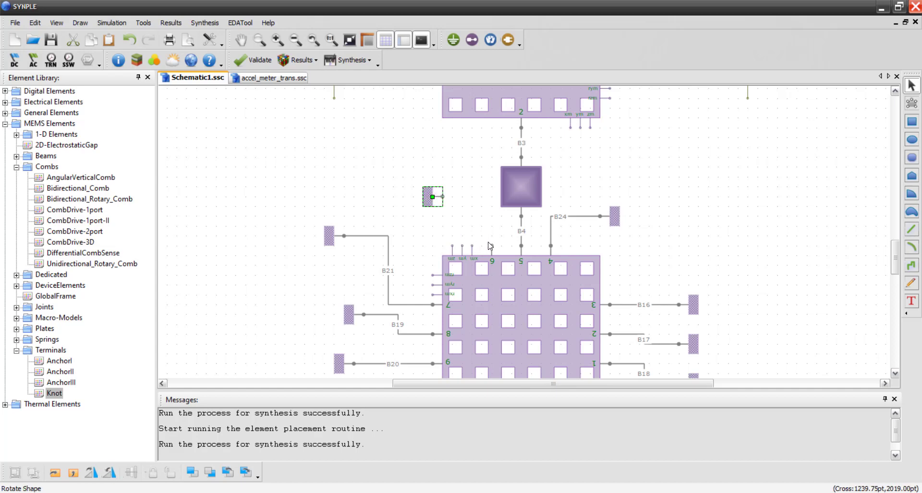
pyautogui.moveTo(491, 246); pyautogui.dragTo(443, 197)
pyautogui.click(344, 166)
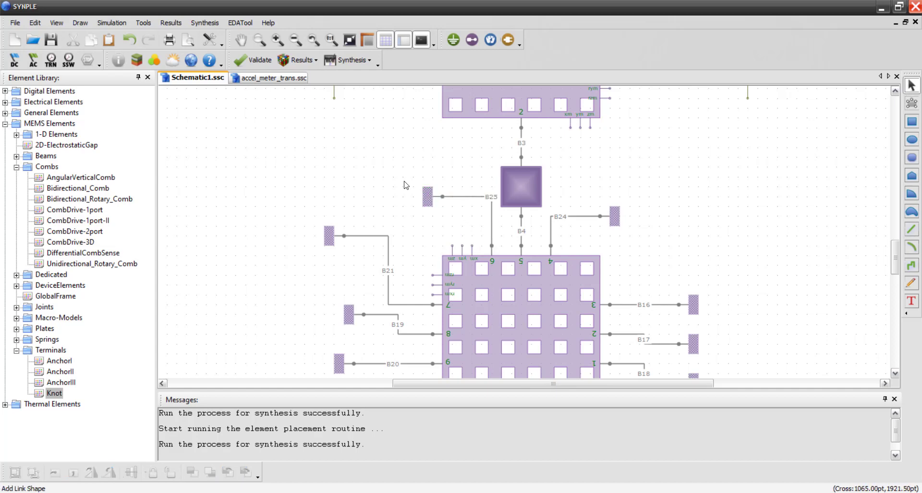
# Place a Knot below the upper plate and connect it to that plate's port 6.
pyautogui.scroll(1, 405, 185)
pyautogui.scroll(5, 406, 184)
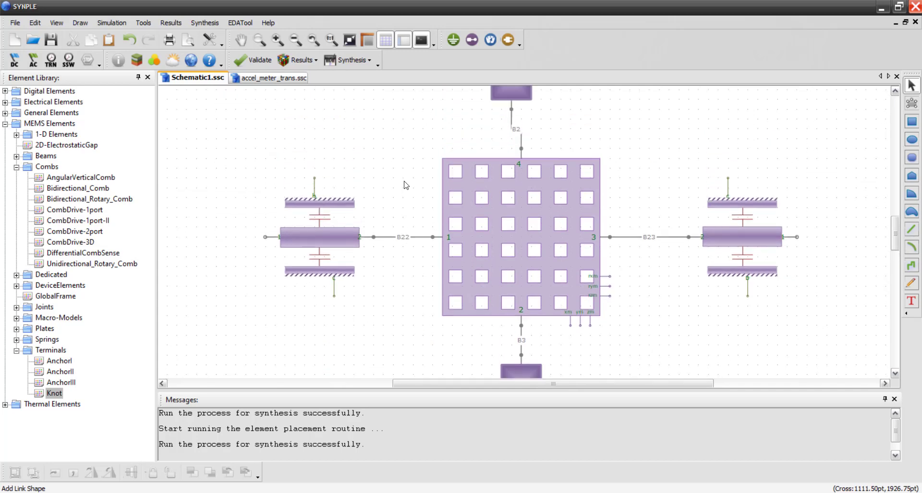
pyautogui.scroll(2, 405, 185)
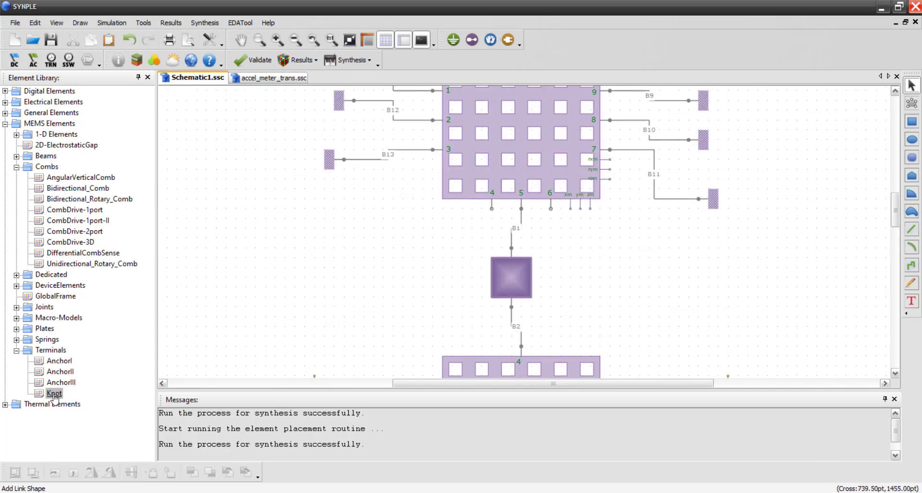
pyautogui.click(593, 245)
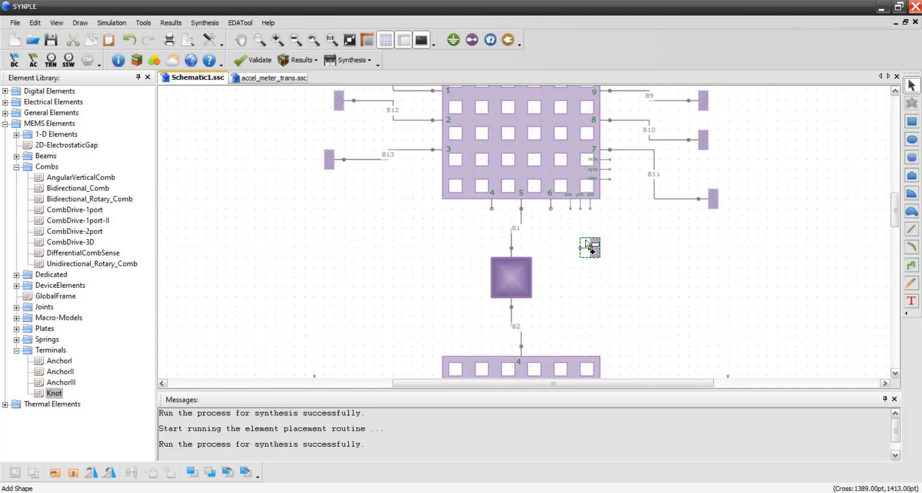
pyautogui.moveTo(550, 208); pyautogui.dragTo(578, 247)
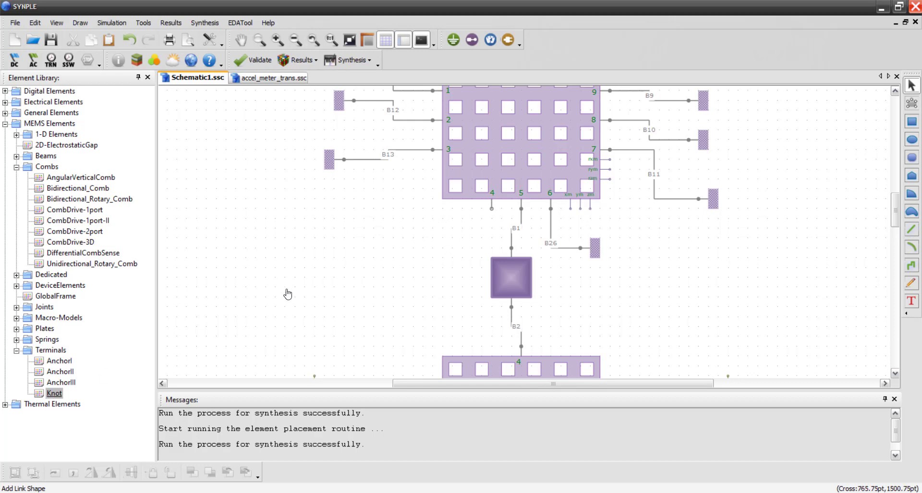
# Place a Knot rotated 180° below the upper plate, connect it to port 4, and save the schematic.
pyautogui.moveTo(288, 294); pyautogui.dragTo(450, 239)
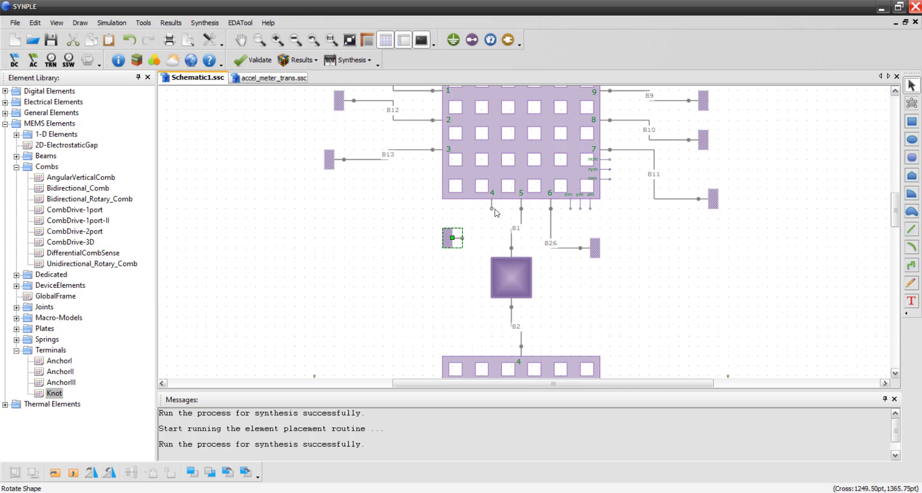
pyautogui.moveTo(492, 208); pyautogui.dragTo(462, 238)
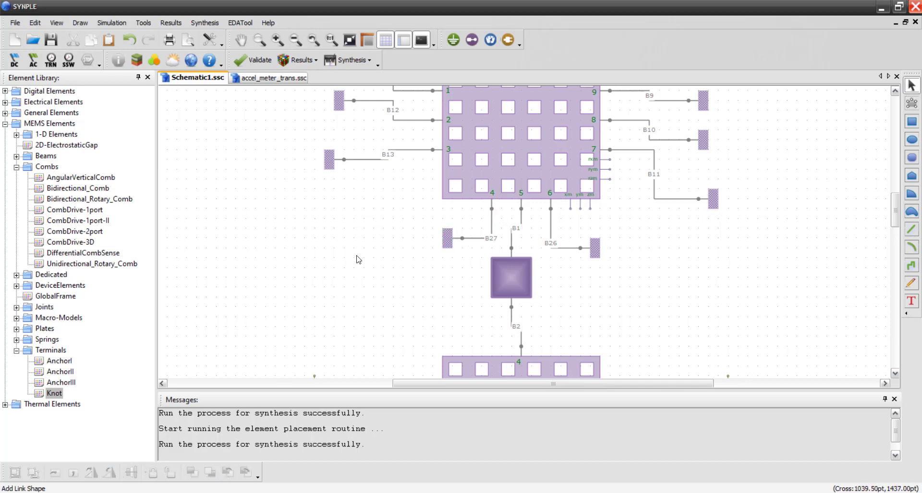
pyautogui.scroll(5, 357, 259)
pyautogui.scroll(2, 356, 259)
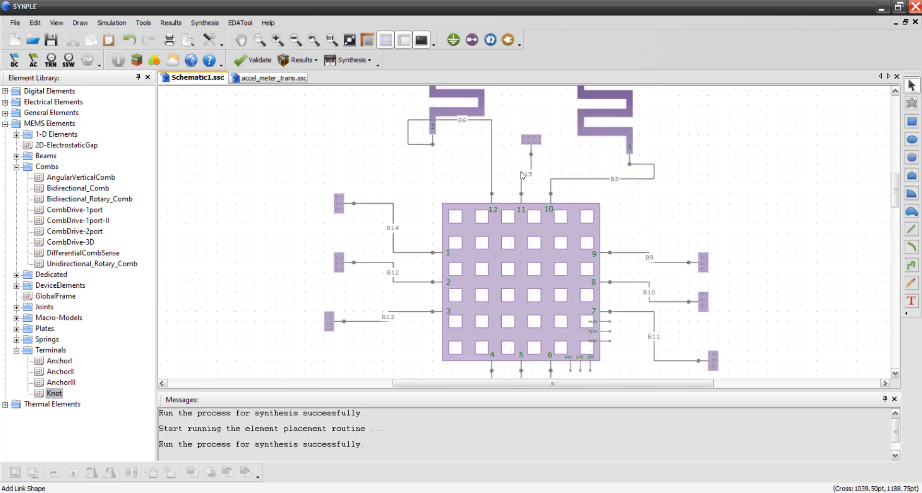
pyautogui.click(51, 41)
# Attach an AnchorIII terminal to port 1 of the upper left serpentine spring and wire its electrical port to a ground.
pyautogui.scroll(-12, 689, 214)
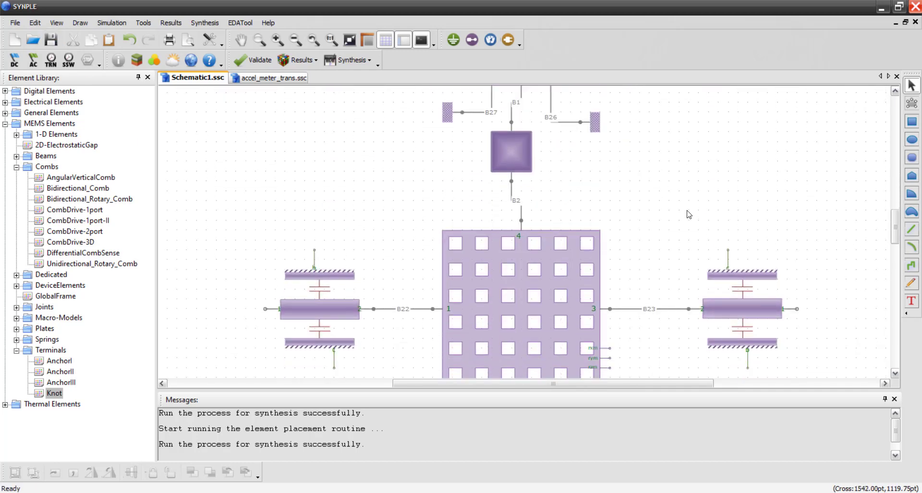
pyautogui.scroll(-12, 689, 214)
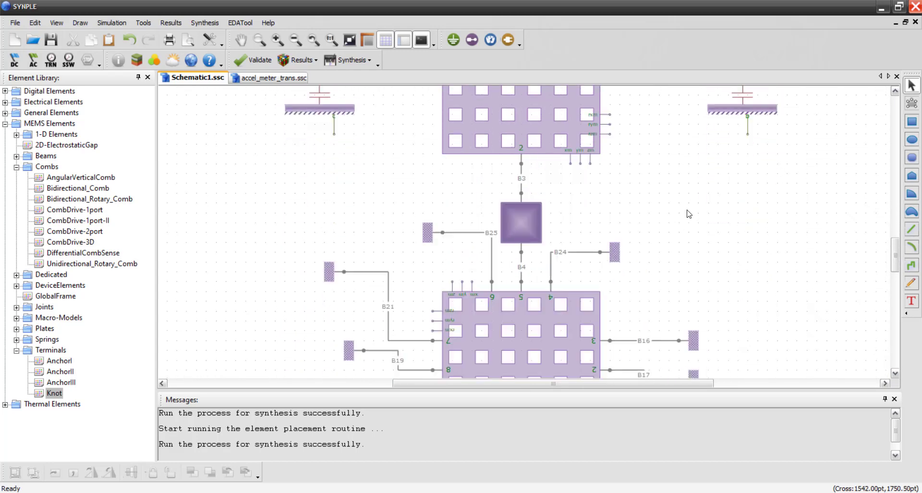
pyautogui.scroll(-5, 688, 214)
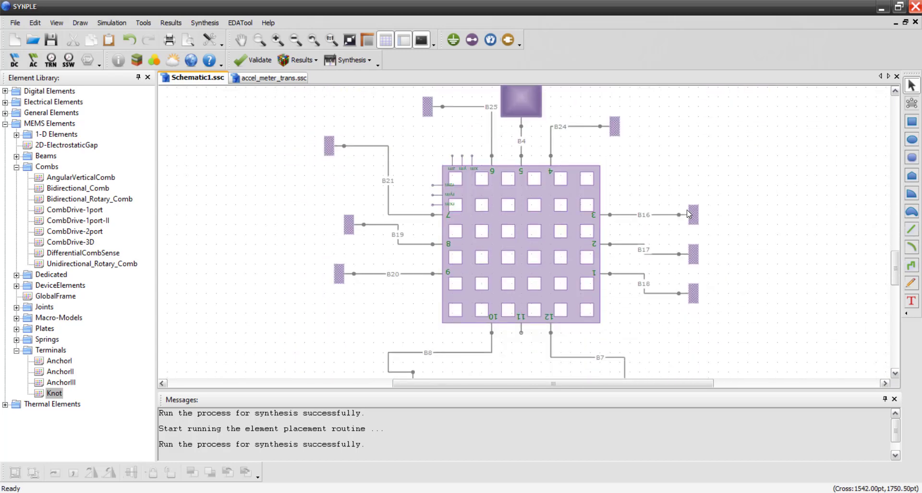
pyautogui.scroll(-12, 689, 215)
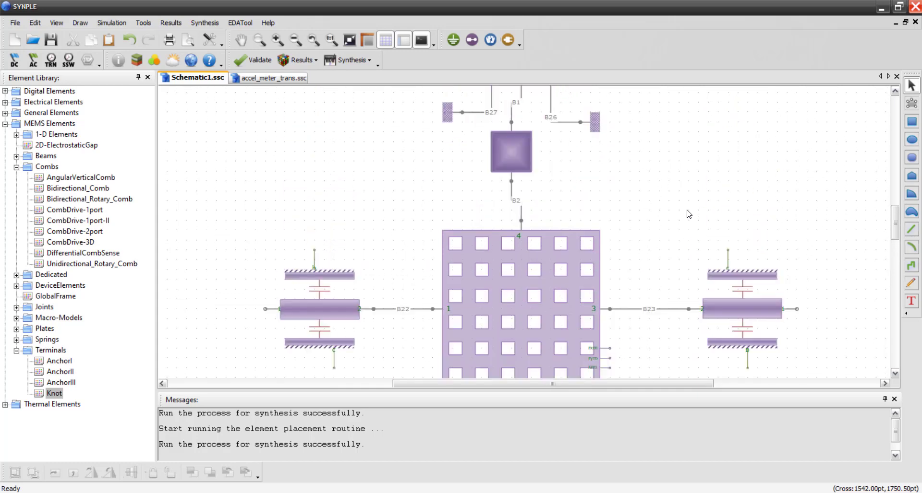
pyautogui.scroll(14, 689, 215)
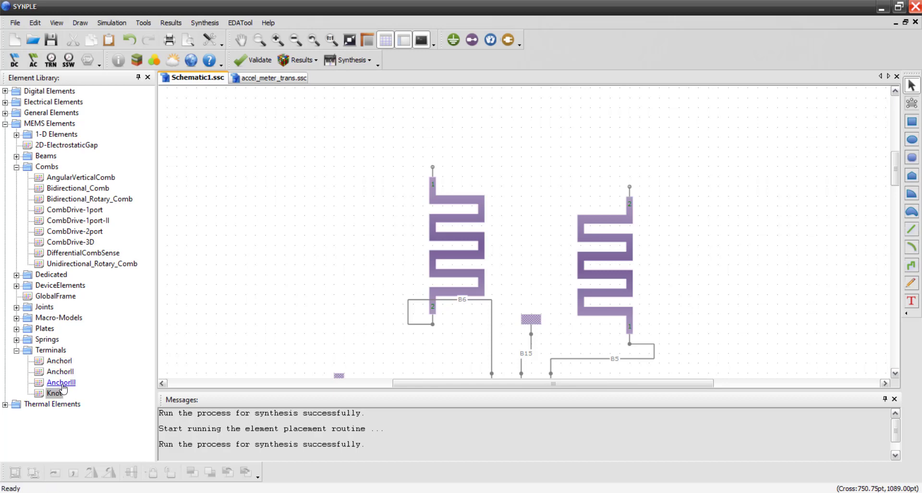
pyautogui.moveTo(63, 387); pyautogui.dragTo(433, 167)
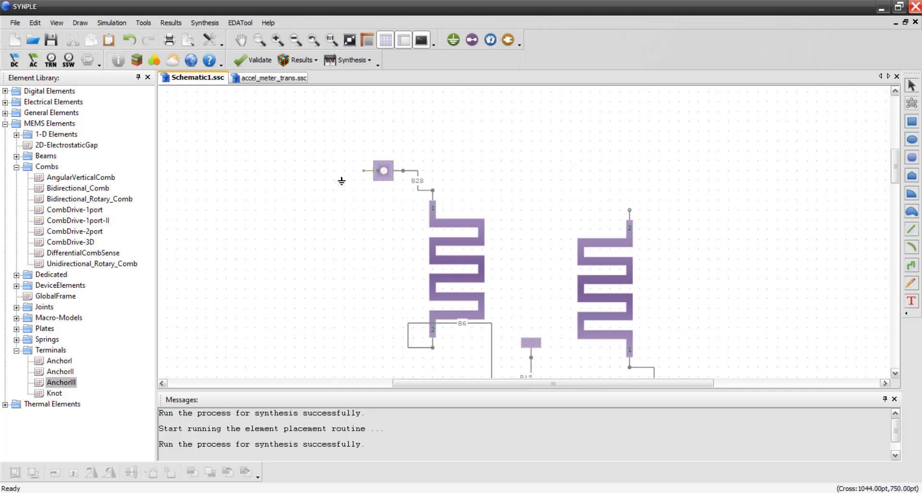
pyautogui.click(344, 197)
pyautogui.moveTo(365, 171); pyautogui.dragTo(343, 191)
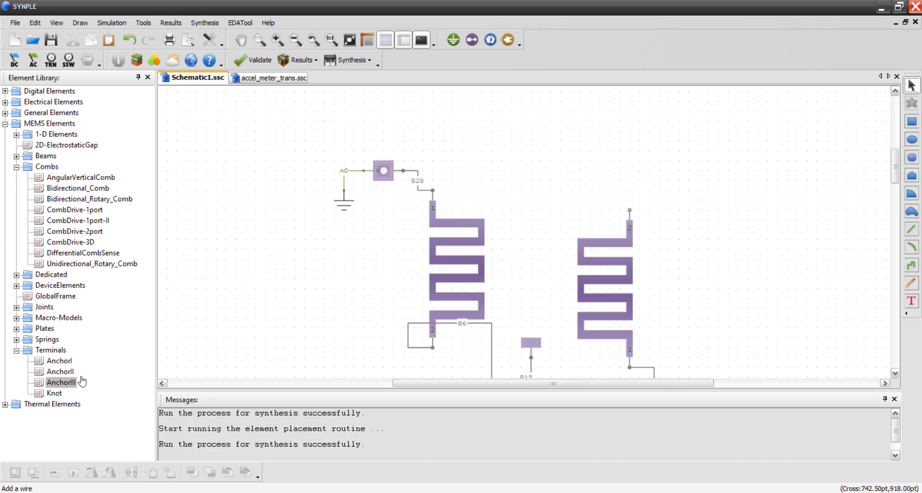
# Place an AnchorI terminal above the upper right serpentine spring and connect it to the spring's port 2.
pyautogui.click(60, 362)
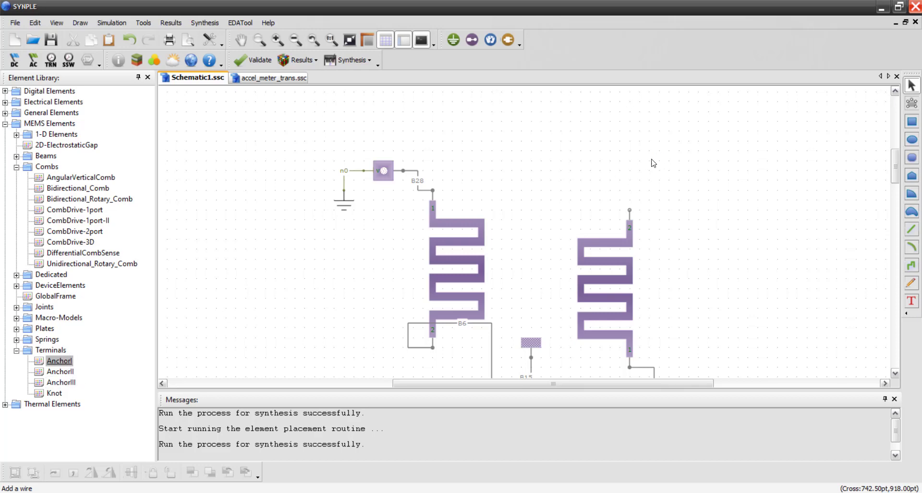
pyautogui.click(660, 160)
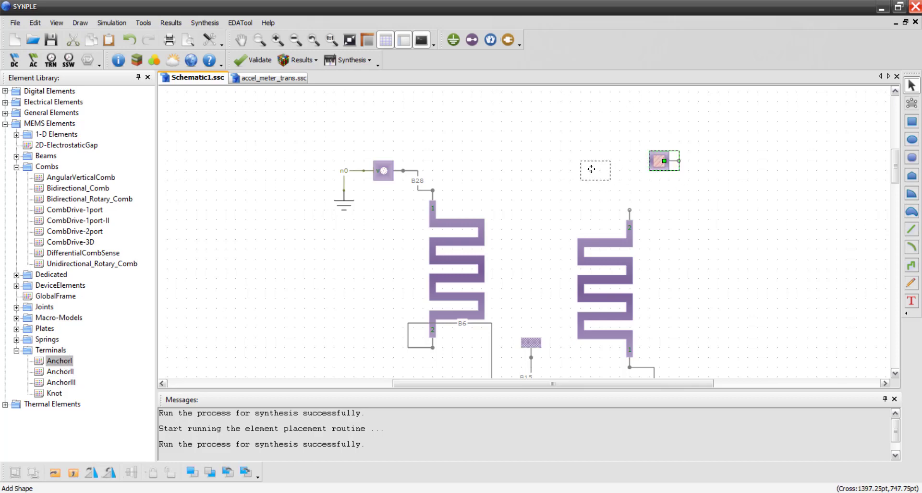
pyautogui.moveTo(590, 169); pyautogui.dragTo(629, 210)
pyautogui.click(649, 169)
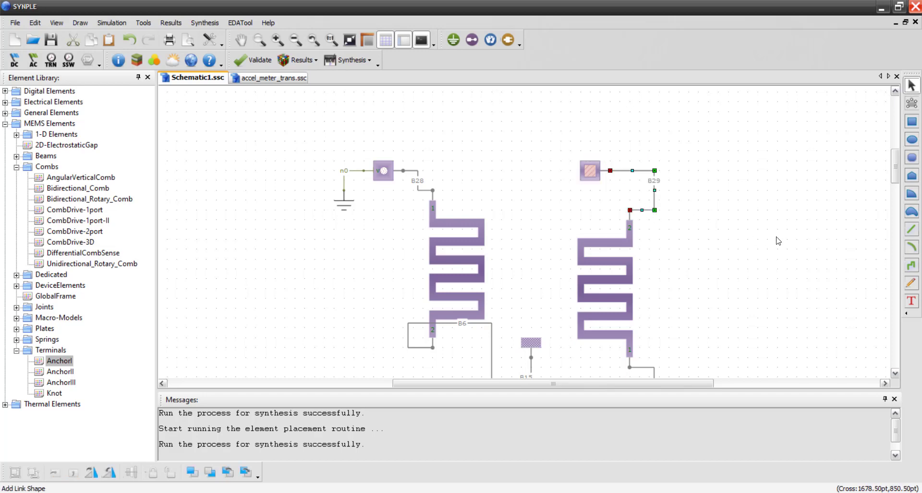
# Place an AnchorI terminal below the lower left serpentine spring and connect it to the spring's port 2.
pyautogui.scroll(-1, 778, 241)
pyautogui.scroll(-10, 778, 240)
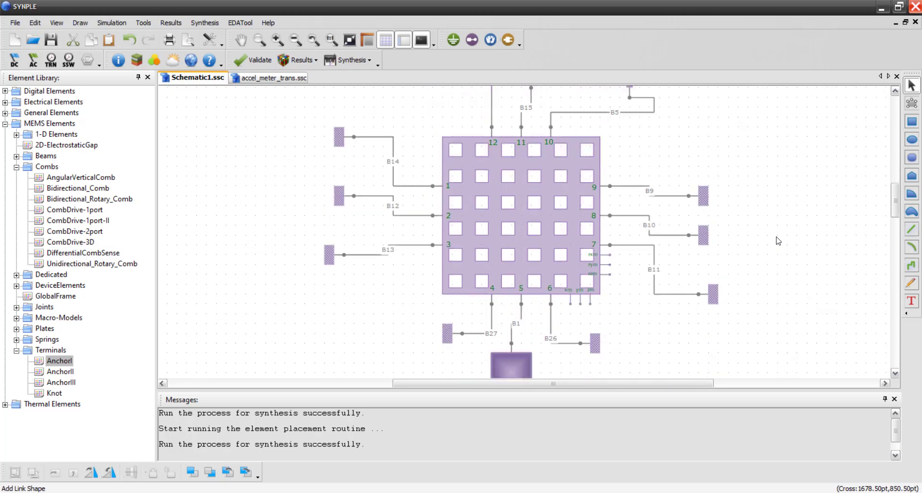
pyautogui.scroll(-10, 777, 240)
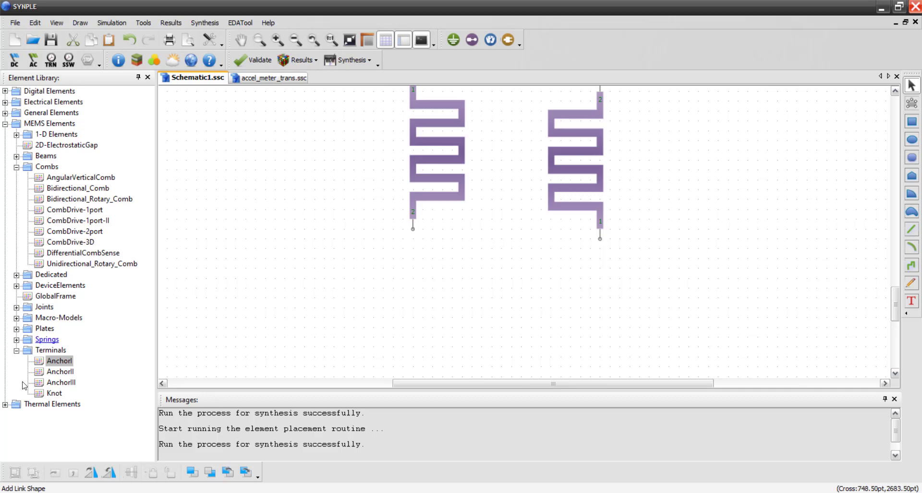
pyautogui.moveTo(60, 364); pyautogui.dragTo(376, 260)
pyautogui.moveTo(412, 230); pyautogui.dragTo(392, 259)
# Add an AnchorI connected to port 1 of the lower right serpentine spring, and save the schematic.
pyautogui.moveTo(531, 296); pyautogui.dragTo(558, 282)
pyautogui.moveTo(601, 238); pyautogui.dragTo(580, 279)
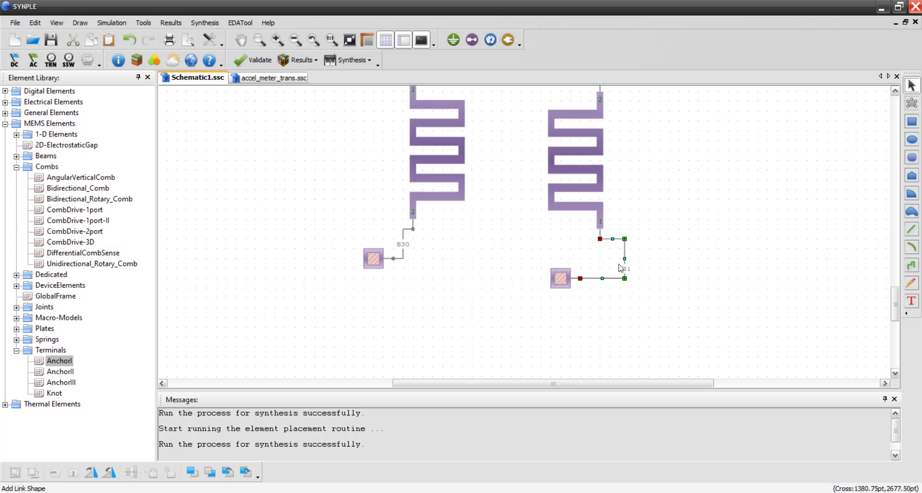
pyautogui.click(51, 39)
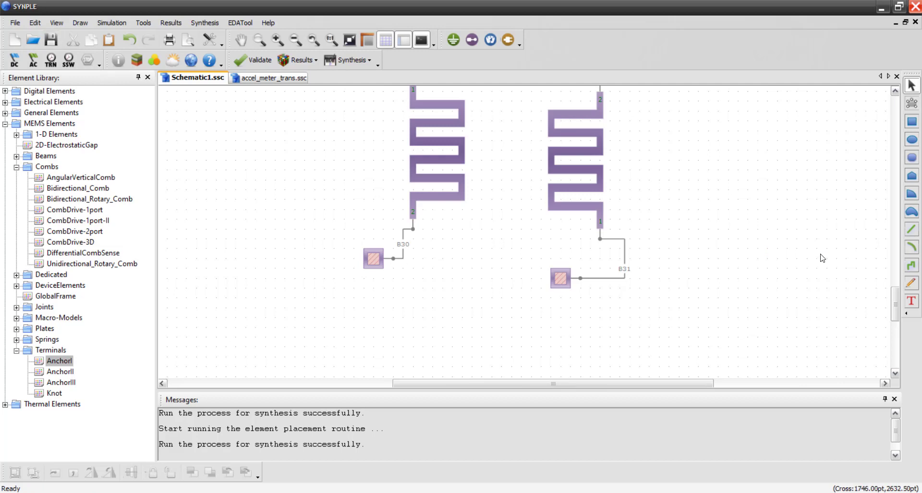
# Synthesize the mask layout from the complete schematic, examine the plates, springs and anchors in Blueprint, and close it.
pyautogui.scroll(-3, 771, 245)
pyautogui.scroll(-2, 772, 245)
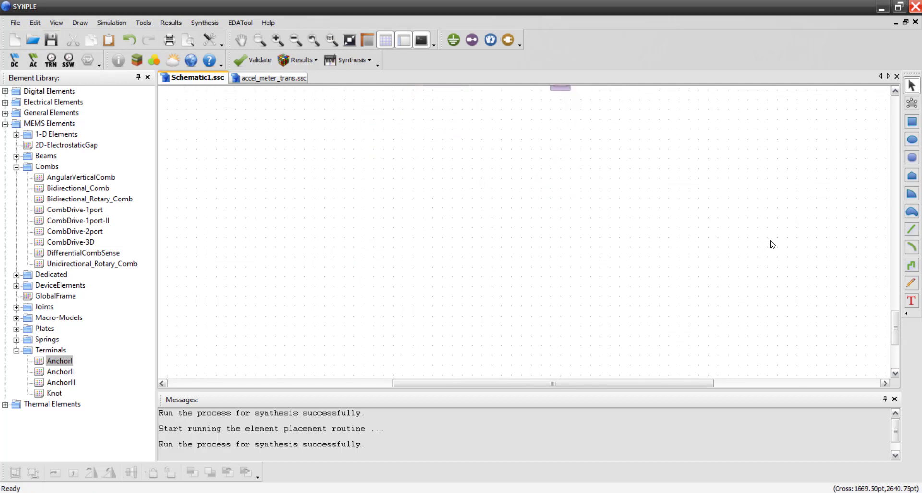
pyautogui.scroll(3, 772, 245)
pyautogui.click(350, 40)
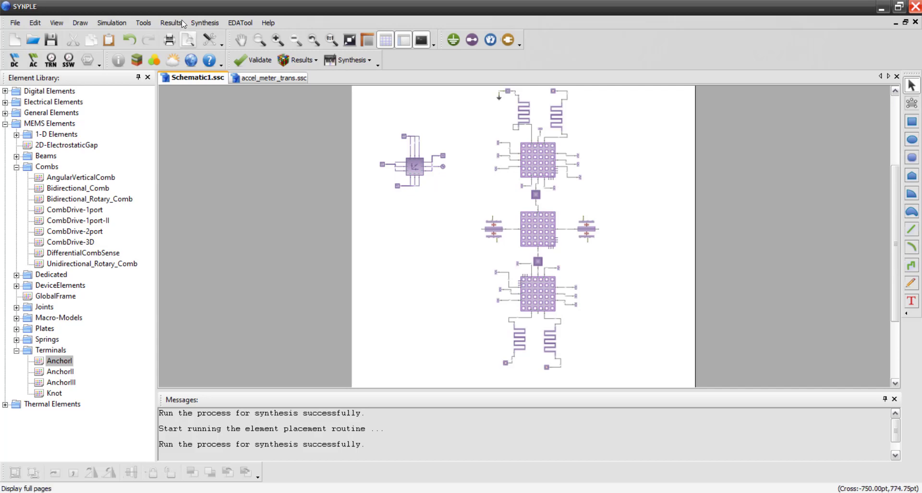
pyautogui.click(211, 23)
pyautogui.click(213, 35)
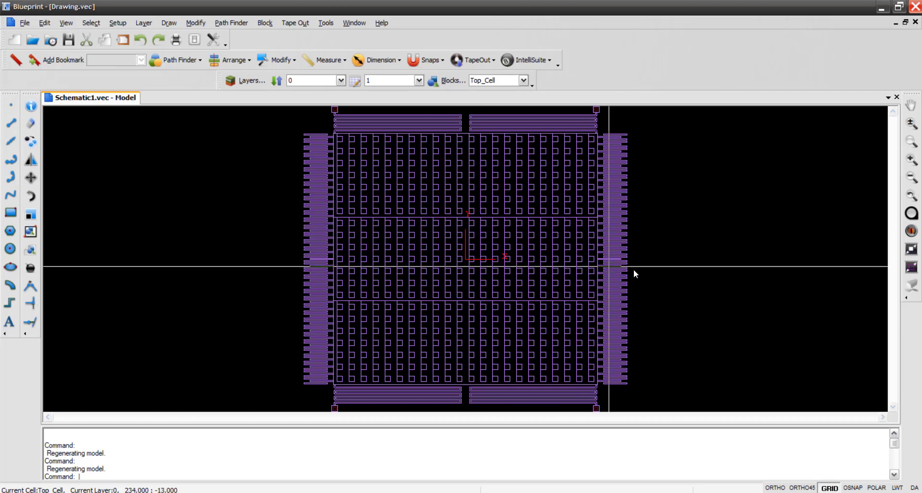
pyautogui.scroll(3, 633, 269)
pyautogui.scroll(-5, 634, 270)
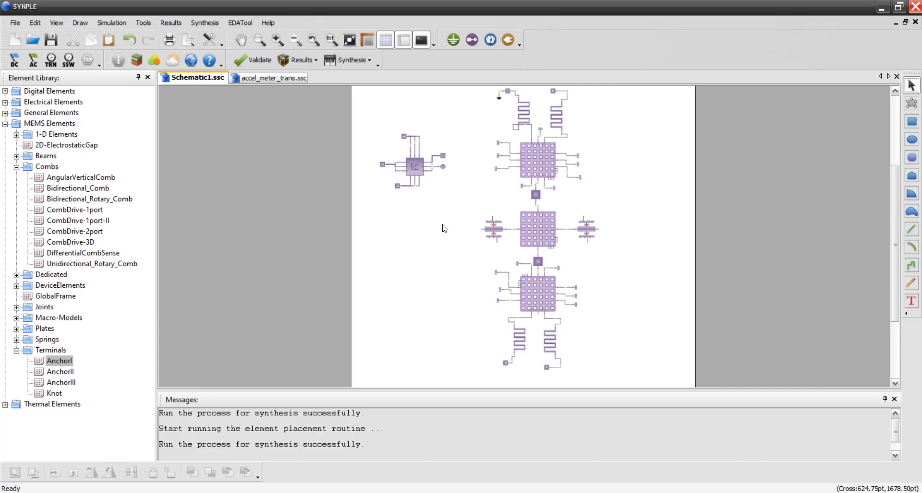
# Place a bus connector beyond the differential comb on the central plate's right side and wire it to the comb's outer port.
pyautogui.scroll(1, 664, 259)
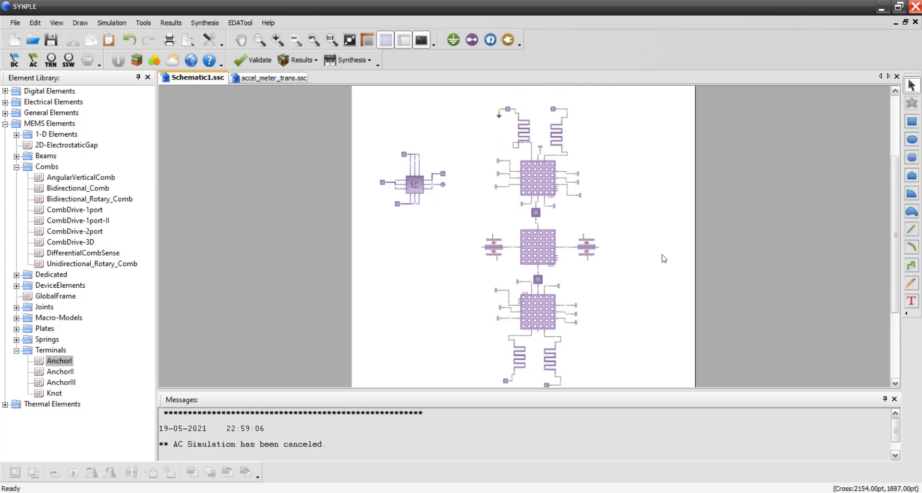
pyautogui.click(508, 40)
pyautogui.click(627, 246)
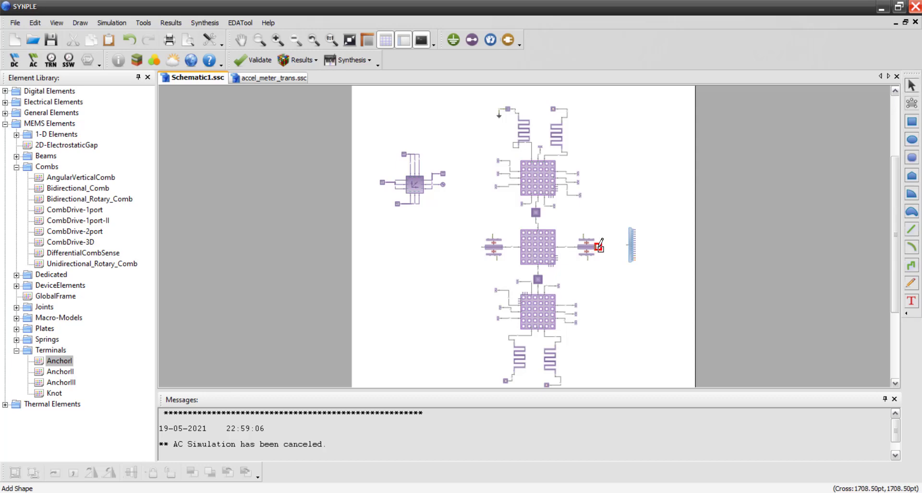
pyautogui.moveTo(600, 246); pyautogui.dragTo(629, 246)
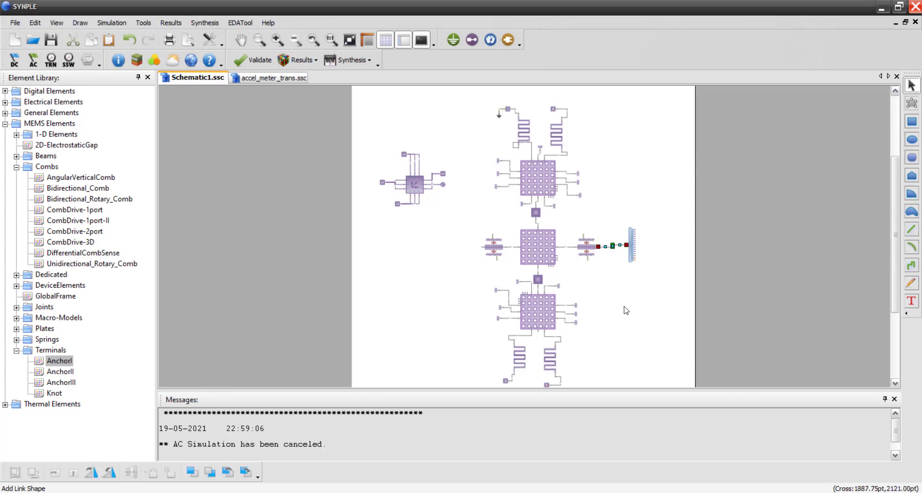
# Add a second bus connector beyond the left differential comb, rotate its pins away from the plate, and wire it to the comb's outer port.
pyautogui.click(510, 44)
pyautogui.click(441, 245)
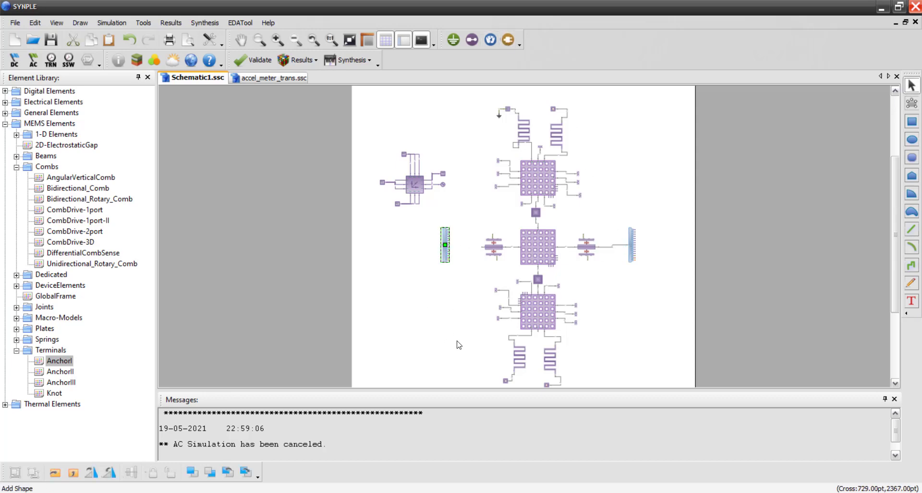
pyautogui.click(109, 472)
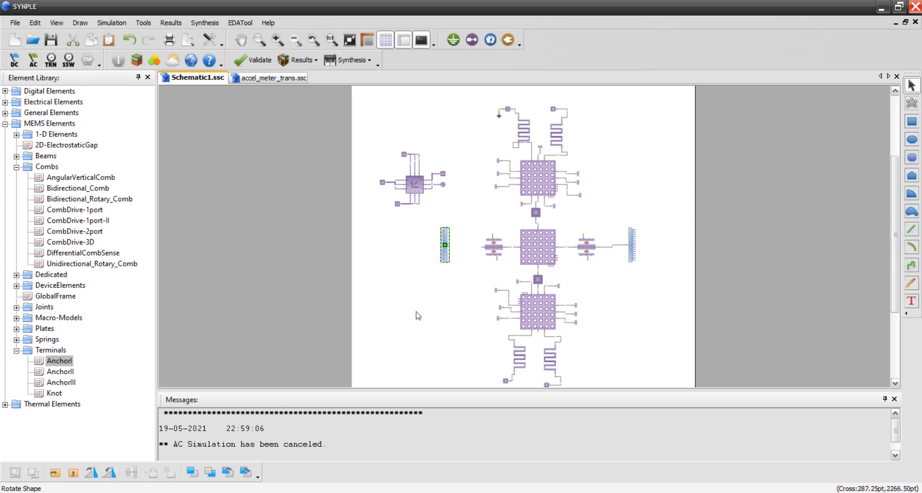
pyautogui.click(456, 280)
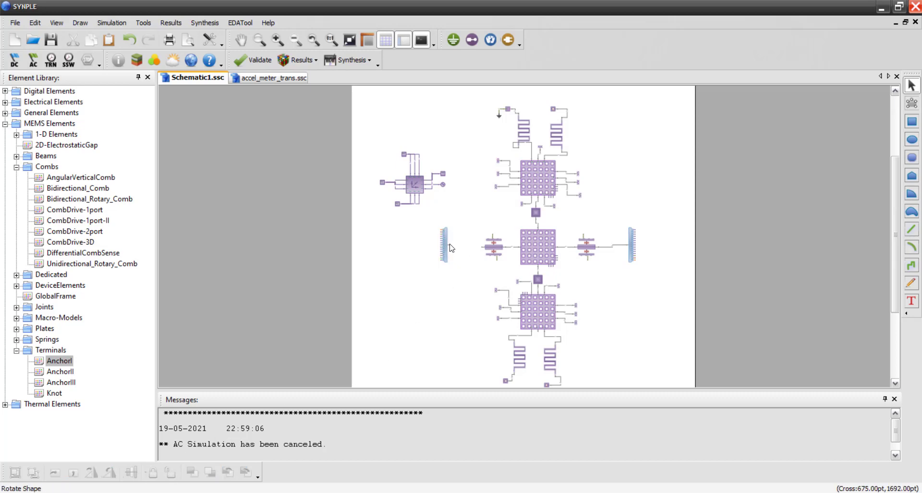
pyautogui.moveTo(450, 245); pyautogui.dragTo(481, 247)
pyautogui.click(468, 306)
# Place a red connector terminal below the right differential comb and wire it to the middle port of the bottom row on the central plate.
pyautogui.click(489, 42)
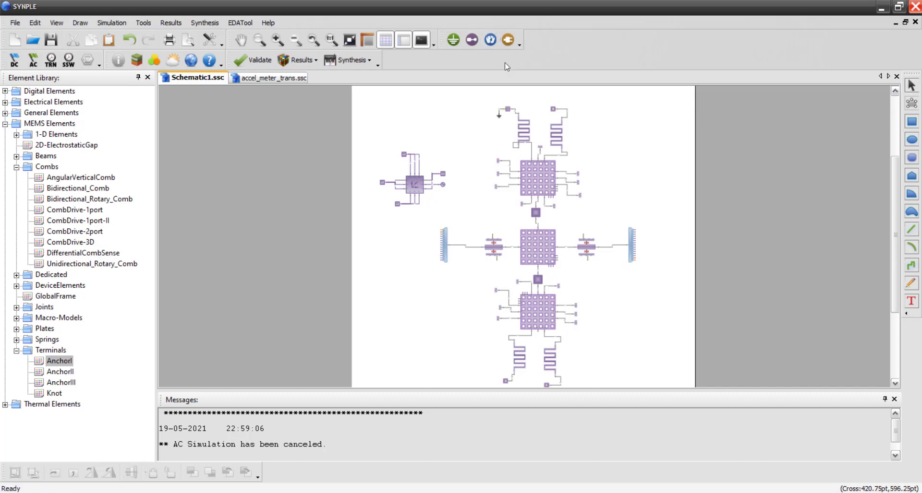
pyautogui.click(577, 271)
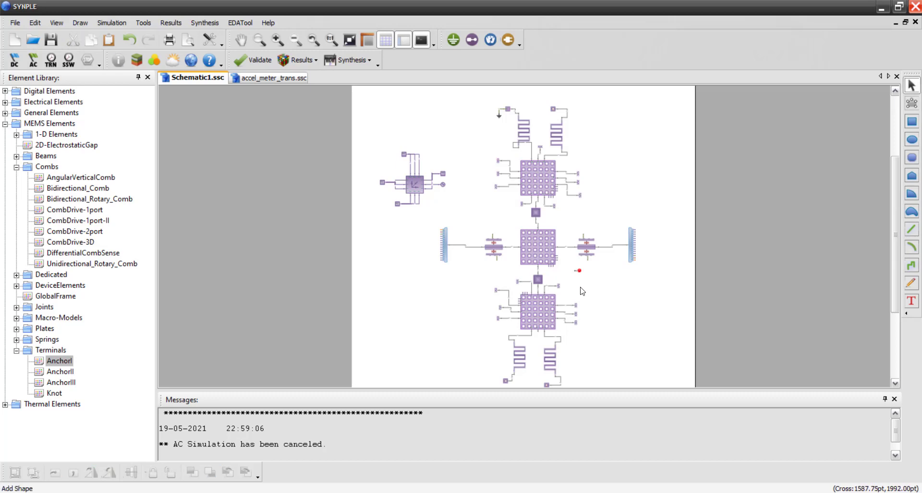
pyautogui.scroll(4, 582, 290)
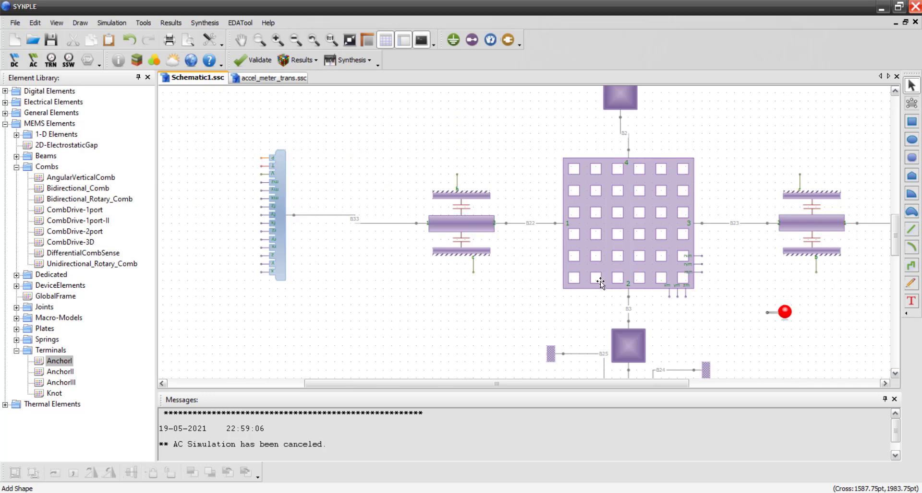
pyautogui.moveTo(677, 296)
pyautogui.mouseDown()
pyautogui.moveTo(702, 315)
pyautogui.moveTo(767, 313)
pyautogui.mouseUp()
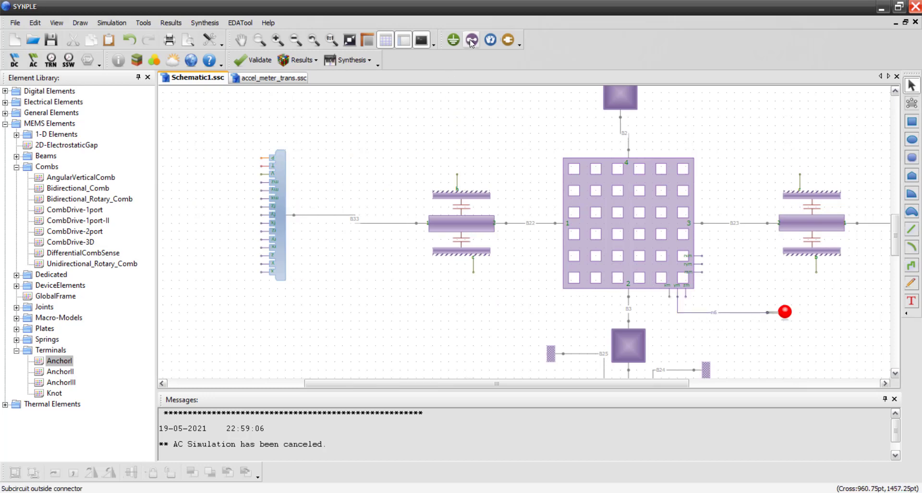
# Set the General_AC1 source attached to the global frame to amplitude a = 49 and frequency f_hz = 1k.
pyautogui.click(354, 47)
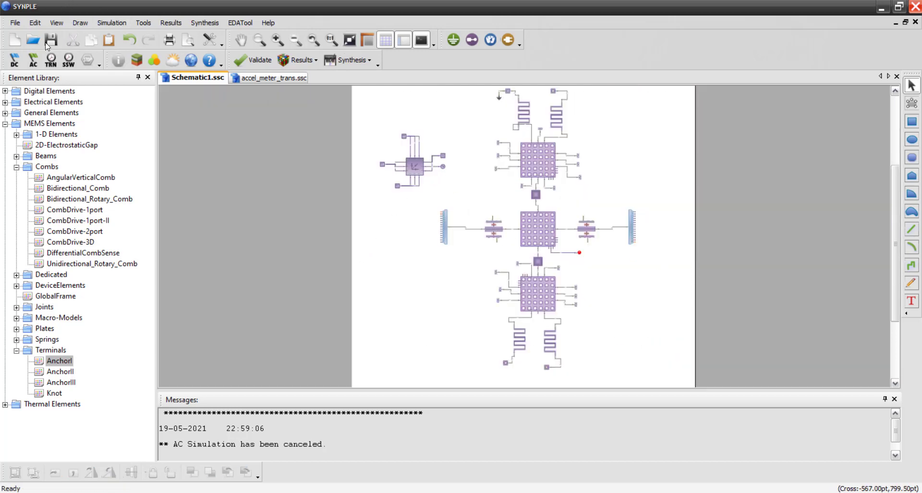
pyautogui.doubleClick(442, 166)
pyautogui.click(457, 211)
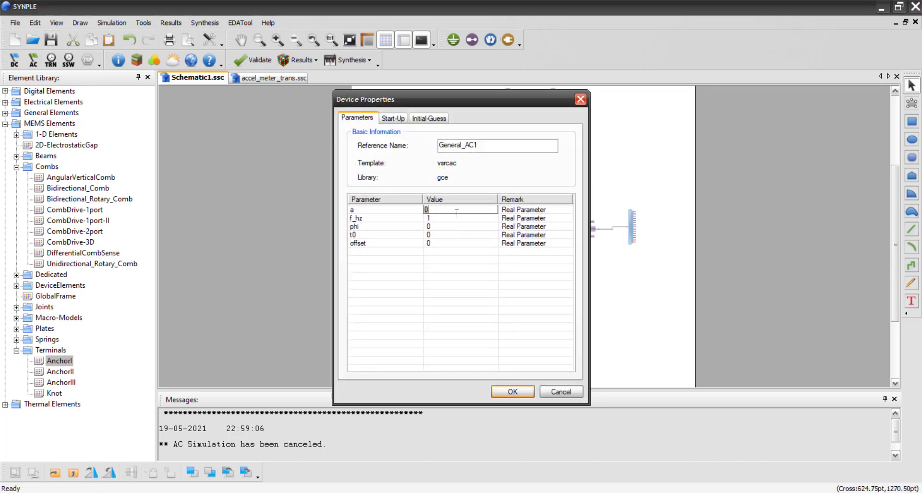
pyautogui.moveTo(456, 213); pyautogui.dragTo(386, 218)
pyautogui.click(439, 216)
pyautogui.moveTo(475, 103); pyautogui.dragTo(299, 114)
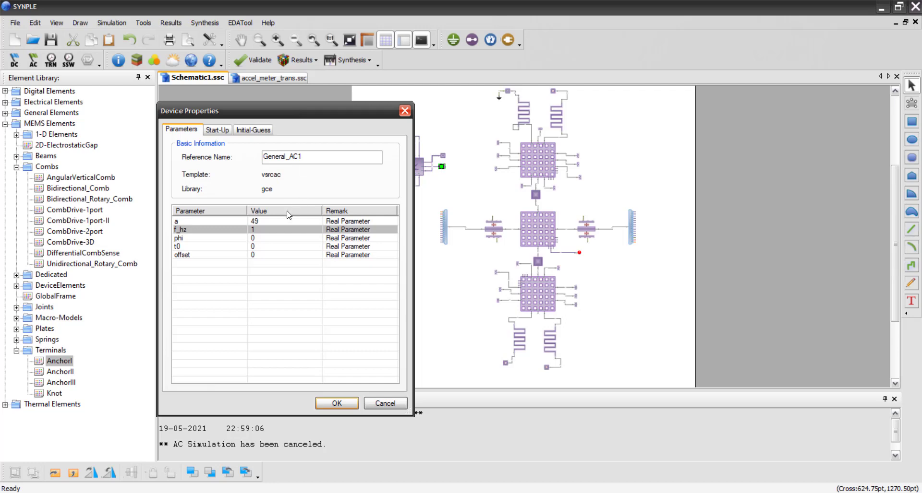
pyautogui.click(265, 228)
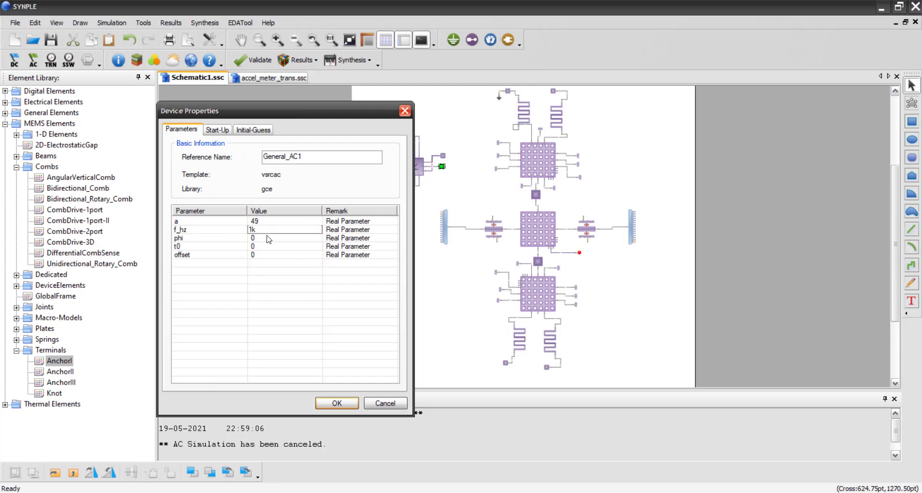
pyautogui.click(268, 240)
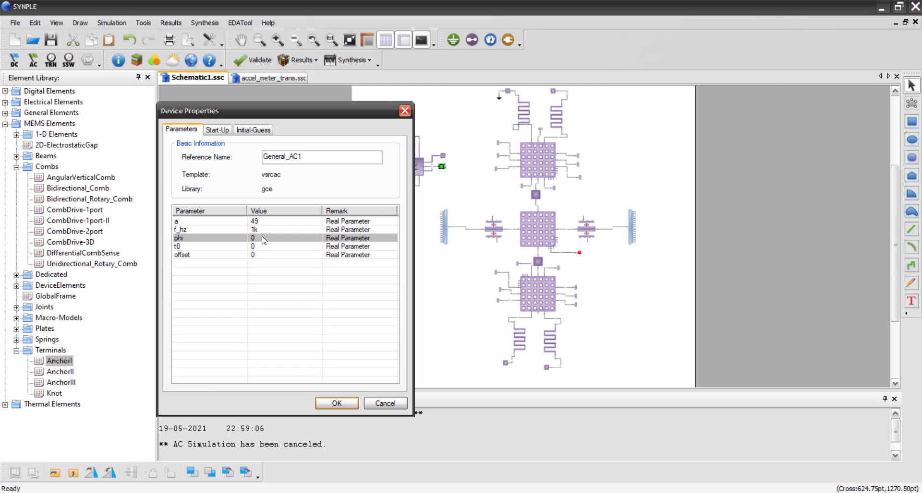
pyautogui.click(354, 406)
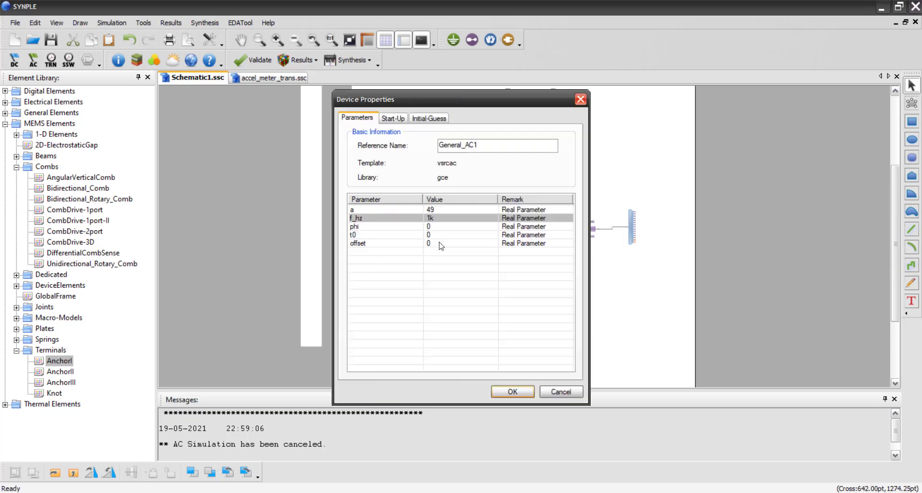
# Set the offset of the General_AC1 source to 49 and apply the properties.
pyautogui.doubleClick(439, 244)
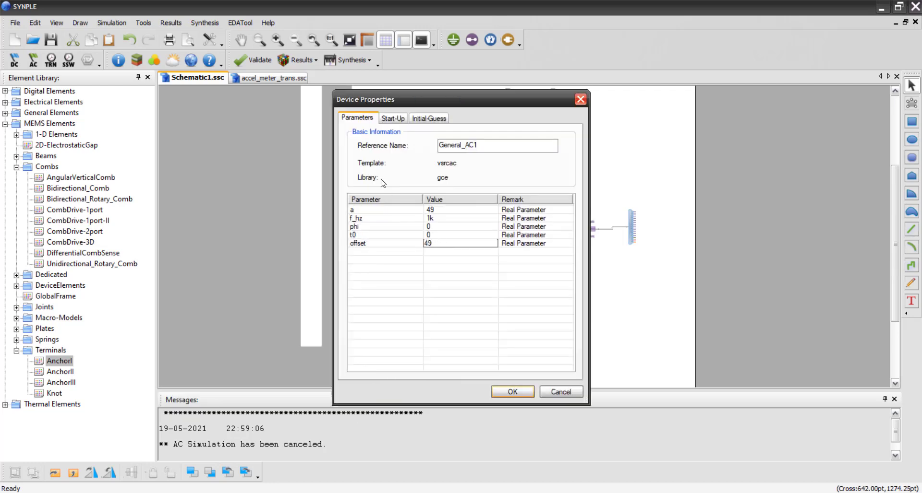
pyautogui.moveTo(465, 101); pyautogui.dragTo(258, 149)
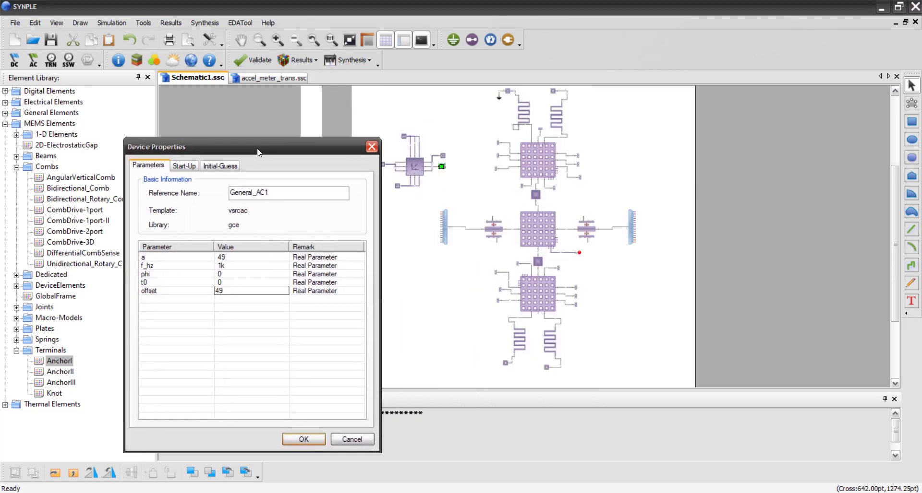
pyautogui.click(313, 440)
pyautogui.click(437, 299)
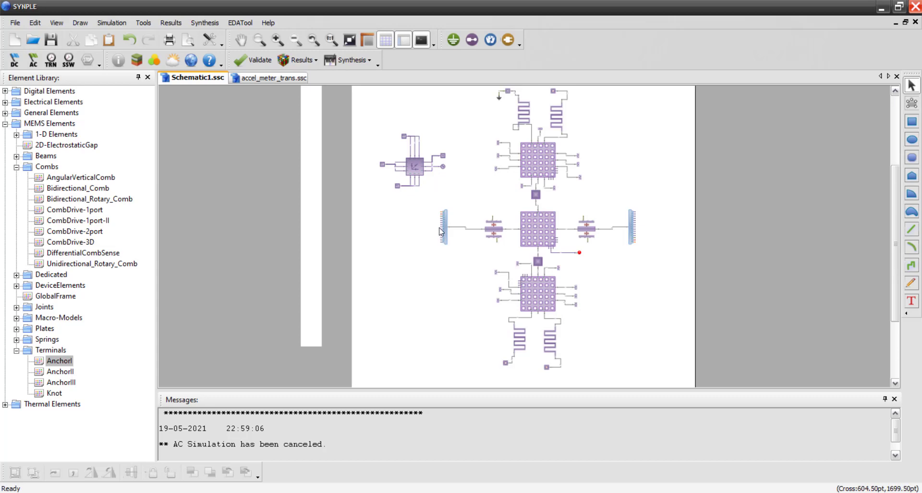
# Place a Constant source from General Elements beside the left bus connector and wire it to the connector's middle group of pins.
pyautogui.scroll(2, 441, 232)
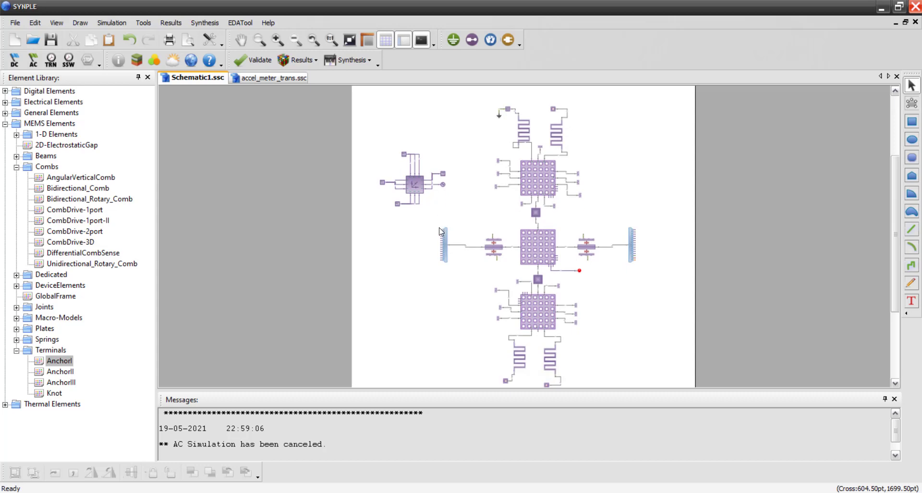
pyautogui.scroll(3, 441, 232)
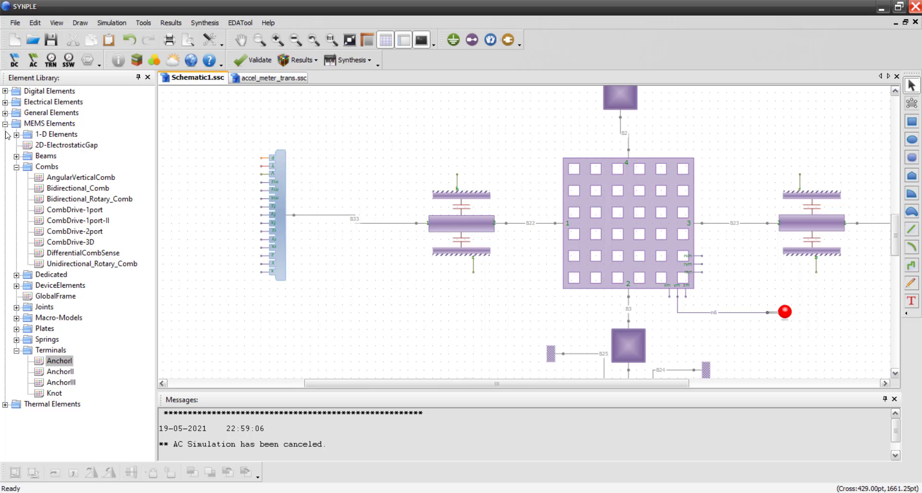
pyautogui.click(5, 113)
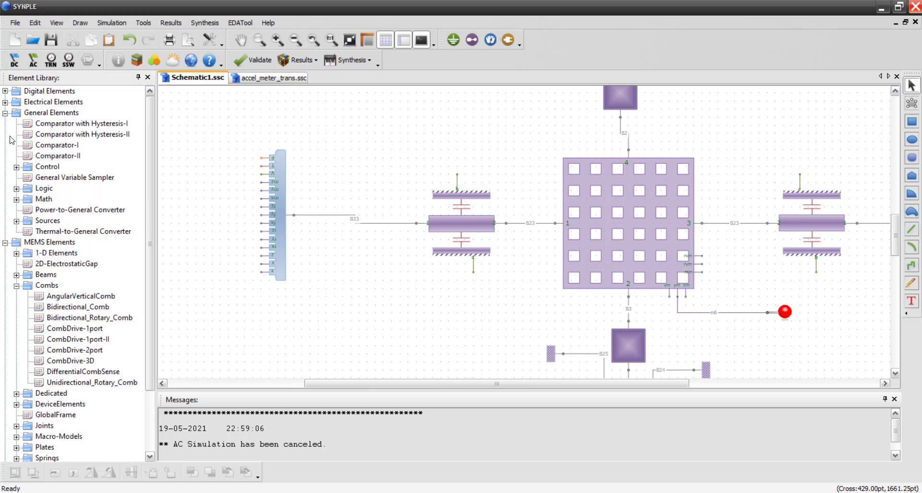
pyautogui.click(16, 221)
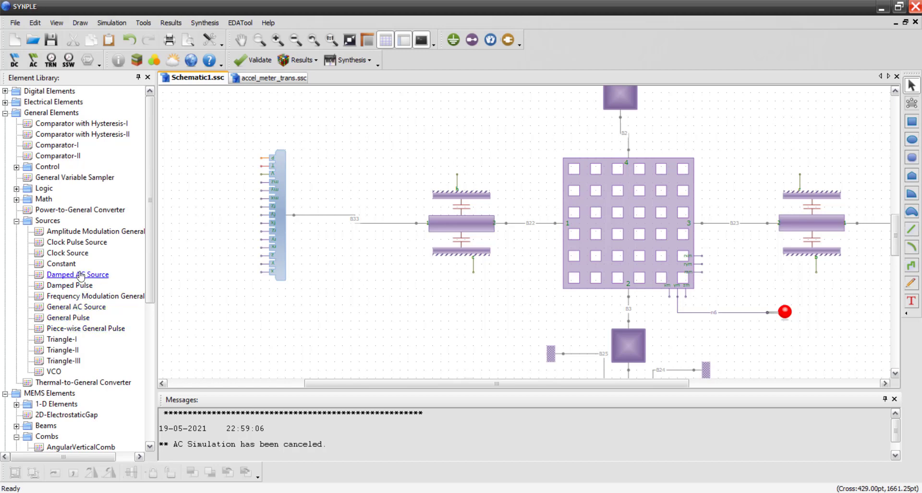
pyautogui.moveTo(61, 264); pyautogui.dragTo(197, 211)
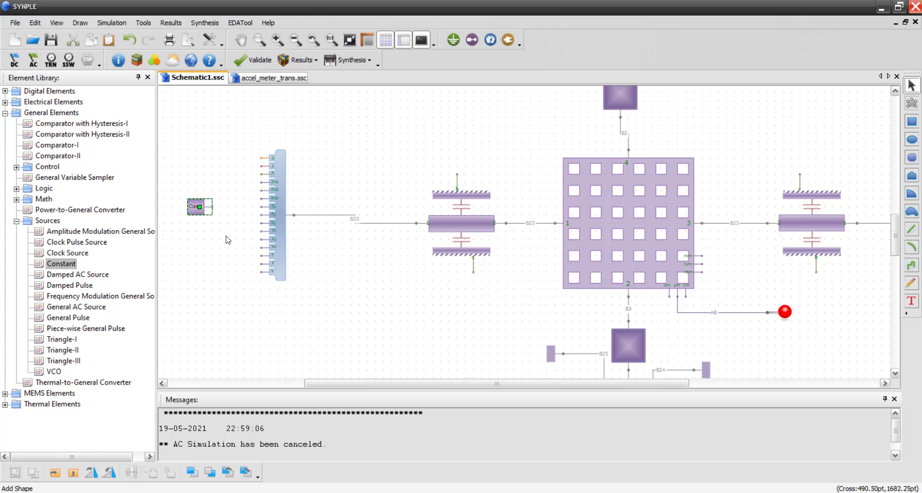
pyautogui.click(213, 207)
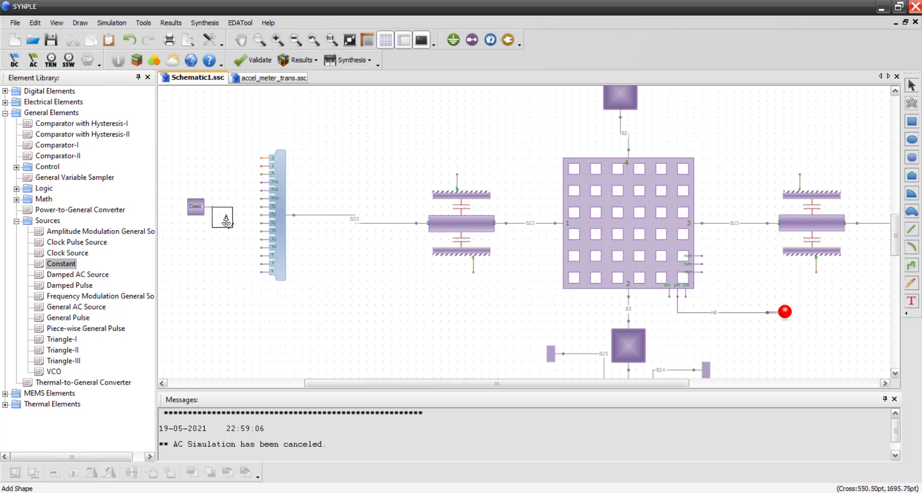
pyautogui.click(226, 222)
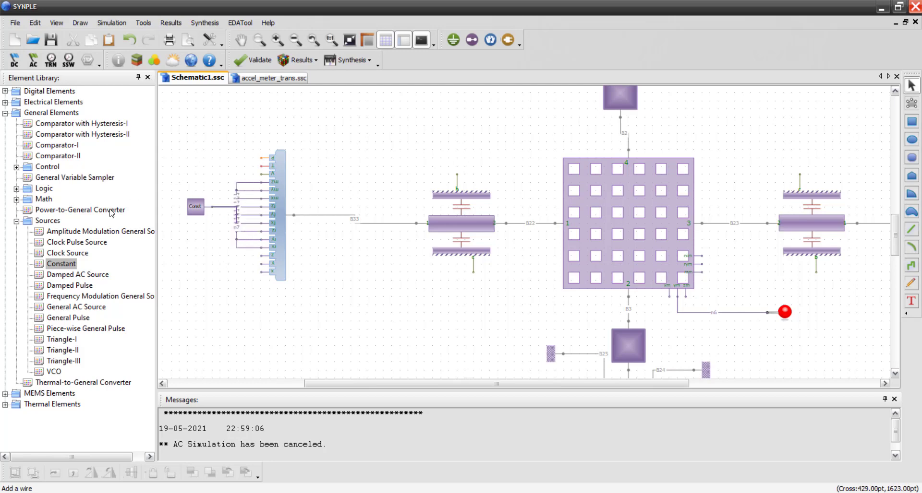
# Add a Heat Sink-I beside the left bus connector, rotate it to face the connector, and wire its ports to the thermal pins.
pyautogui.click(6, 405)
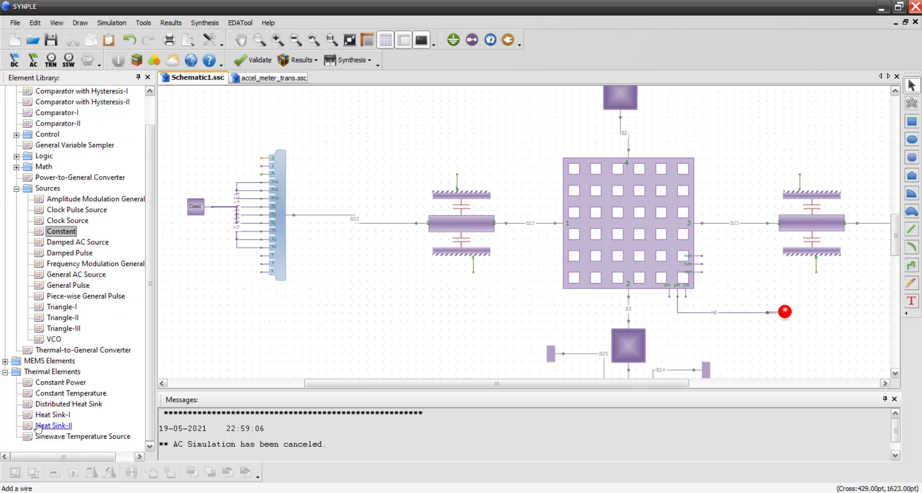
pyautogui.click(51, 414)
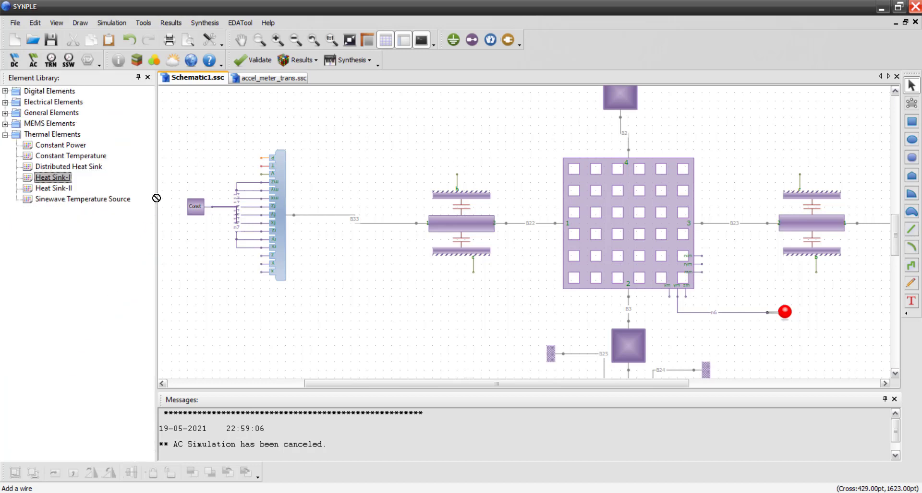
pyautogui.click(220, 154)
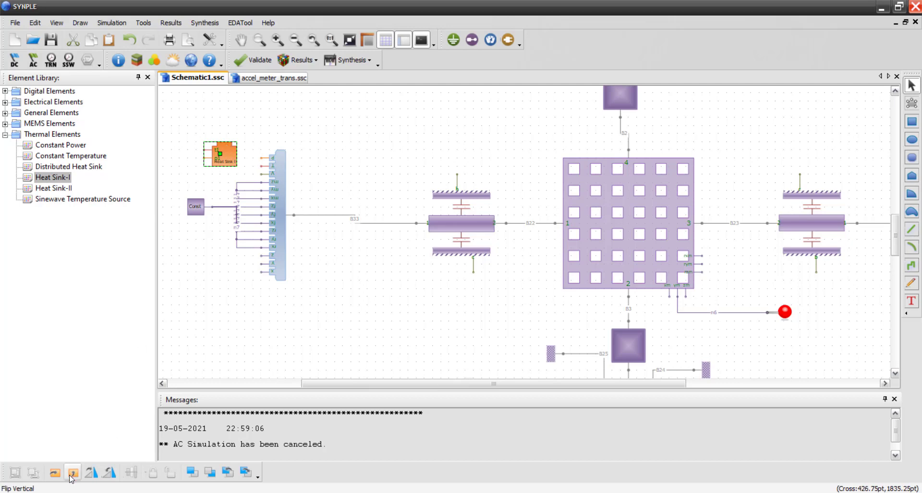
pyautogui.doubleClick(111, 477)
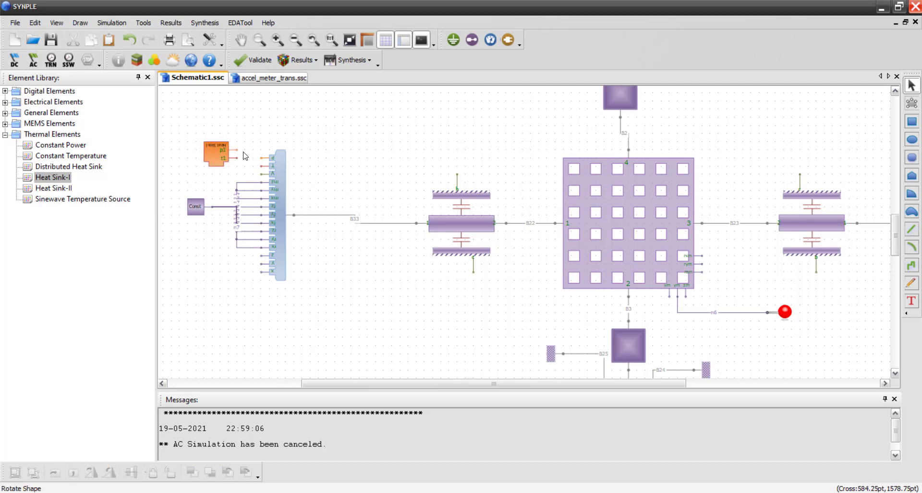
pyautogui.moveTo(236, 149); pyautogui.dragTo(262, 166)
# Add a Heat Sink-I beside the right bus connector and wire its t1 and p1 ports to the connector's two lowest pins.
pyautogui.moveTo(370, 385); pyautogui.dragTo(541, 412)
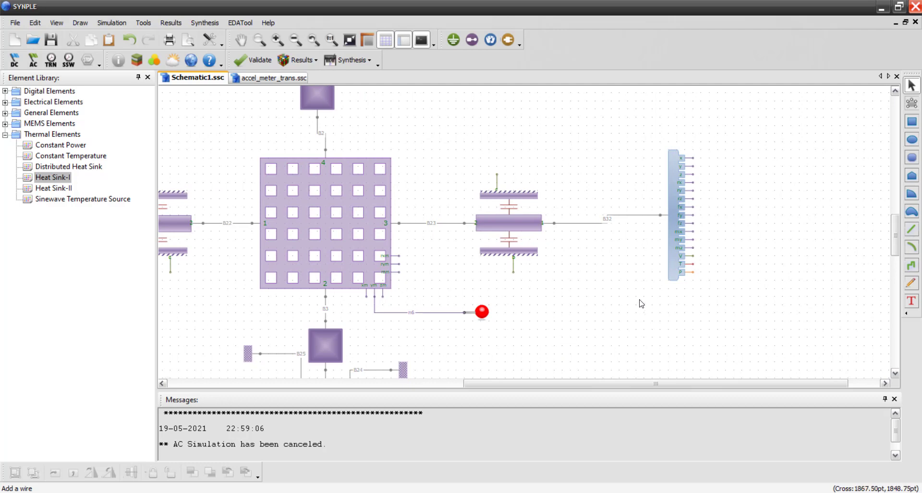
pyautogui.click(53, 178)
pyautogui.click(733, 267)
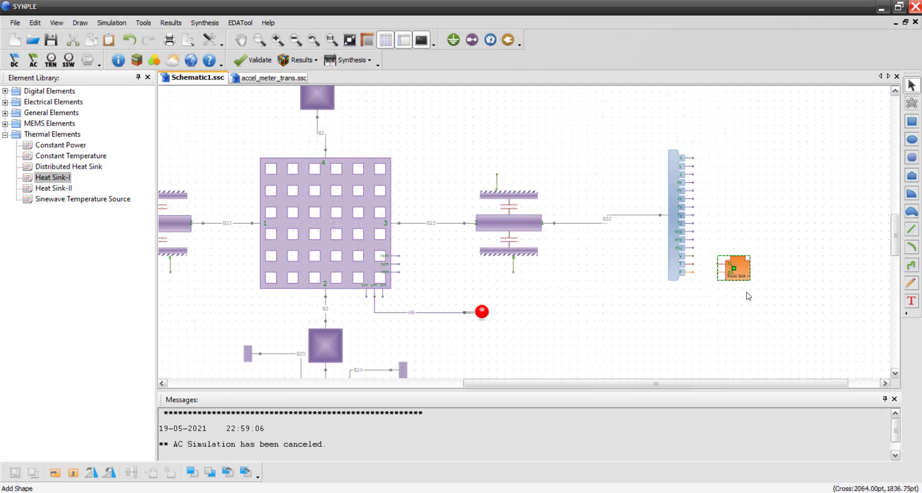
pyautogui.click(744, 294)
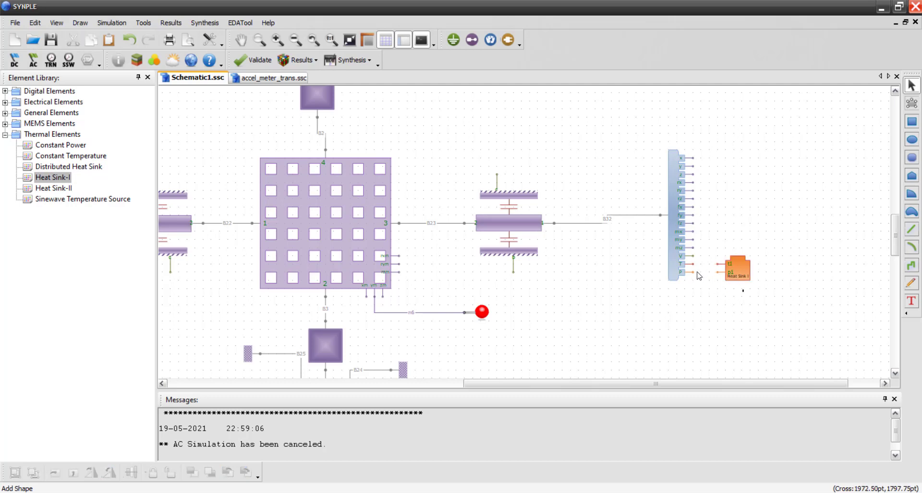
pyautogui.moveTo(693, 272); pyautogui.dragTo(717, 264)
# Place a Constant source from General Elements beside the right bus connector and wire it to the connector's middle group of pins.
pyautogui.click(16, 118)
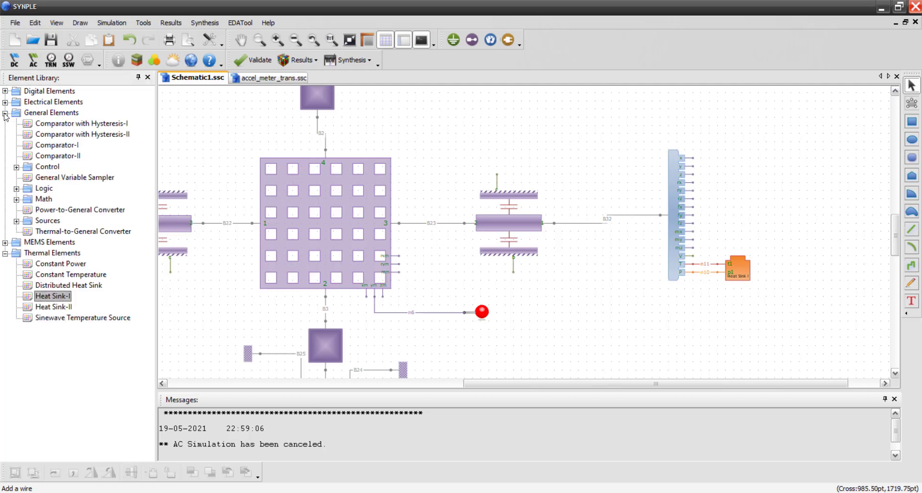
pyautogui.click(17, 199)
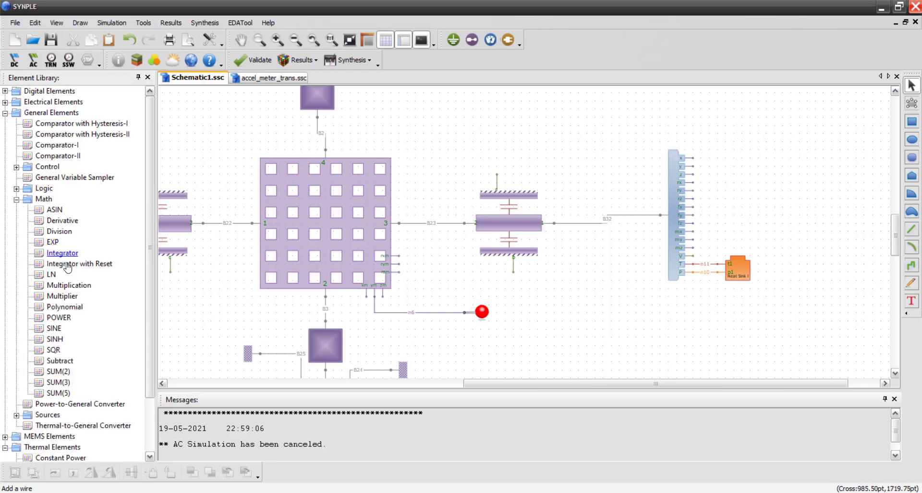
pyautogui.click(17, 199)
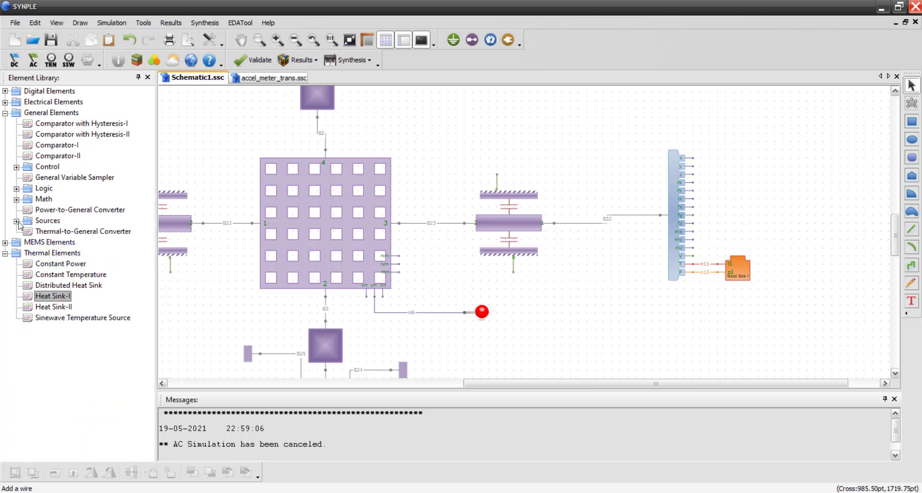
pyautogui.click(16, 221)
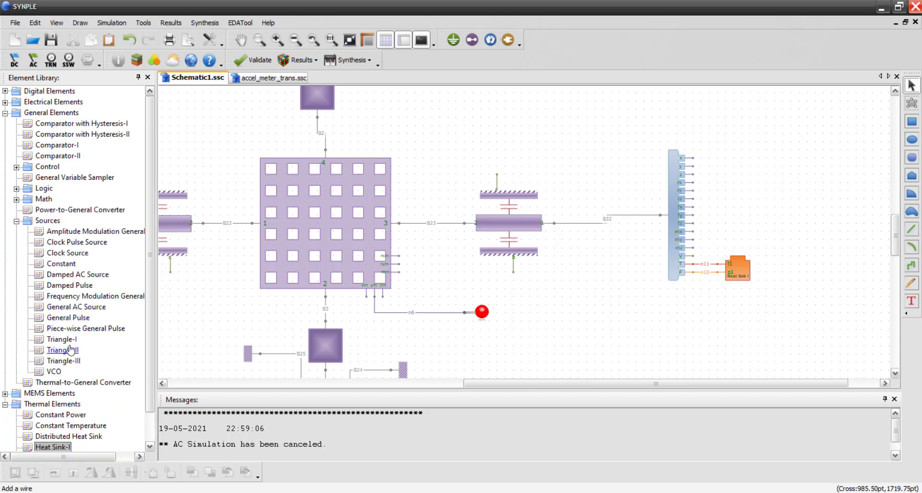
pyautogui.click(61, 264)
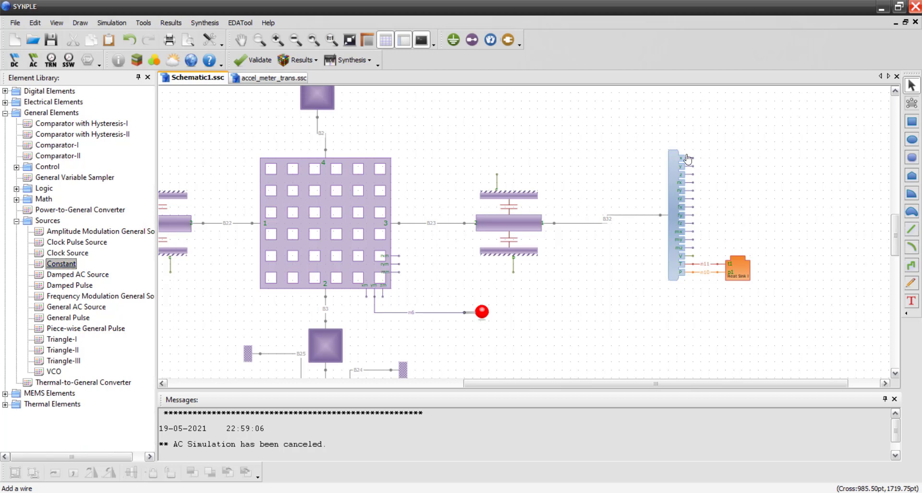
pyautogui.click(749, 206)
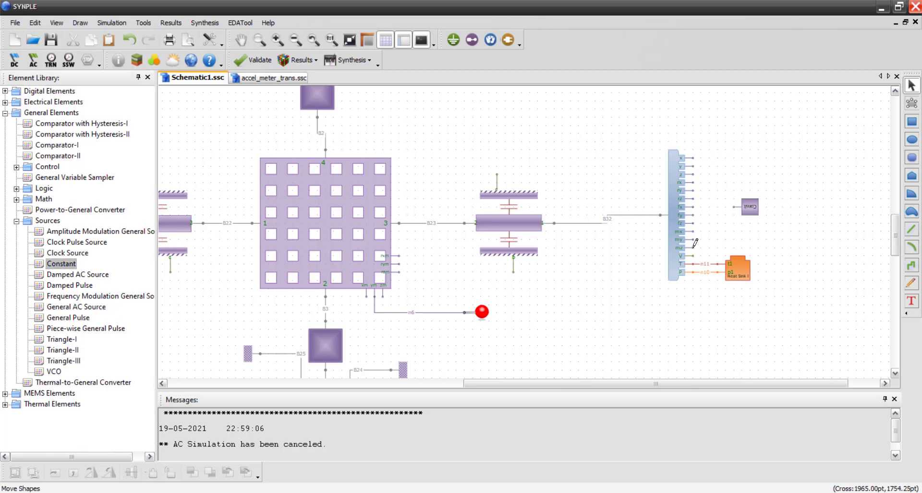
pyautogui.click(746, 207)
pyautogui.click(692, 239)
pyautogui.click(733, 208)
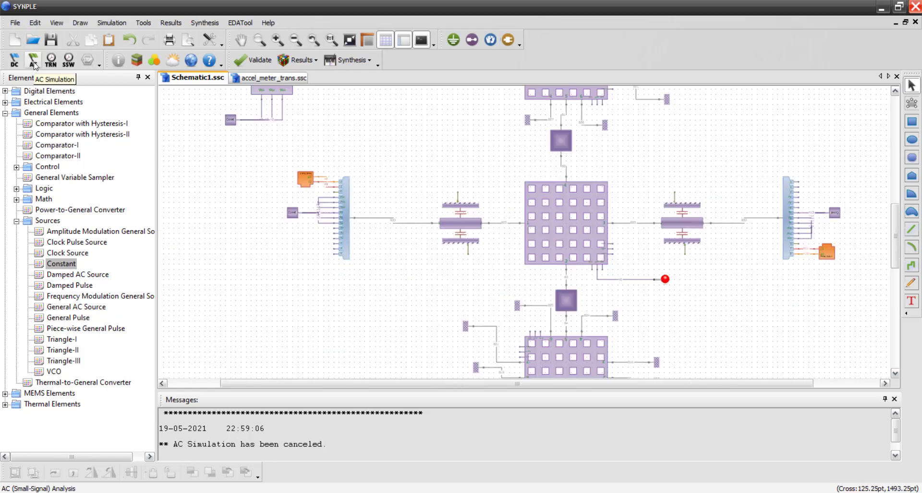
# Start an AC simulation setup and accept a logarithmic frequency sweep from 100 to 10k with 201 points and a 1k nominal value.
pyautogui.click(34, 66)
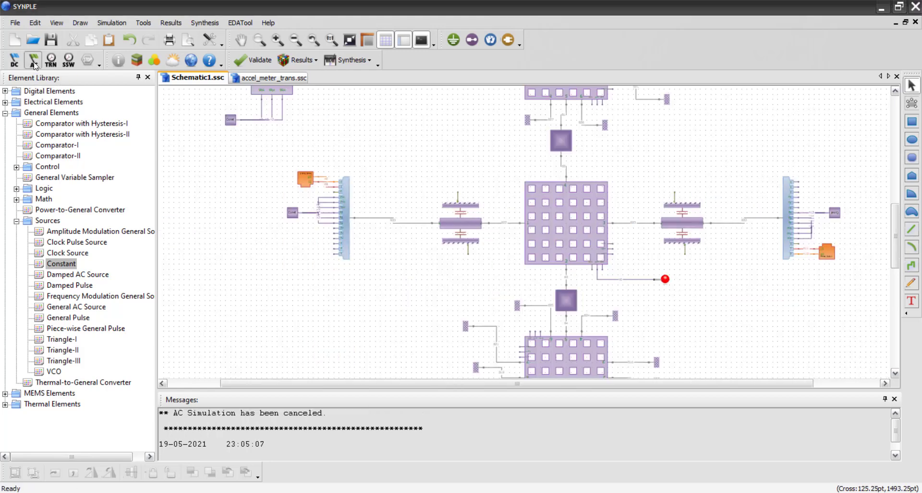
pyautogui.click(492, 207)
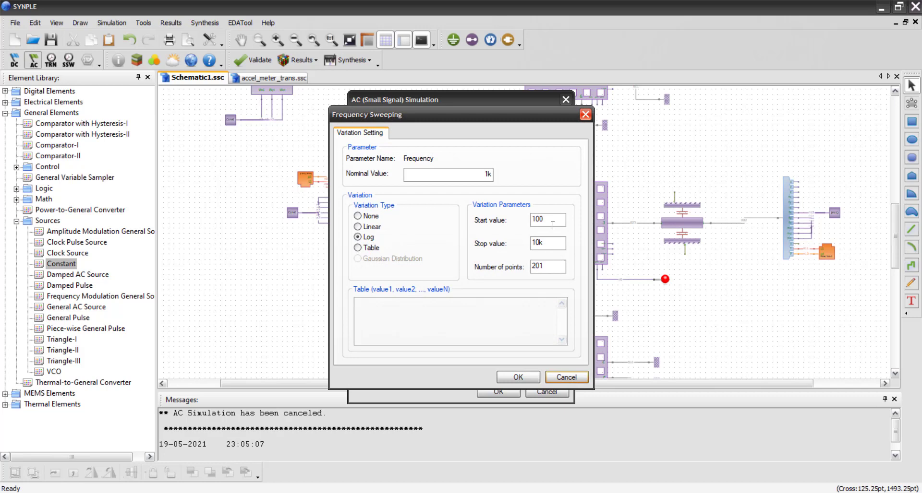
pyautogui.moveTo(524, 122); pyautogui.dragTo(259, 155)
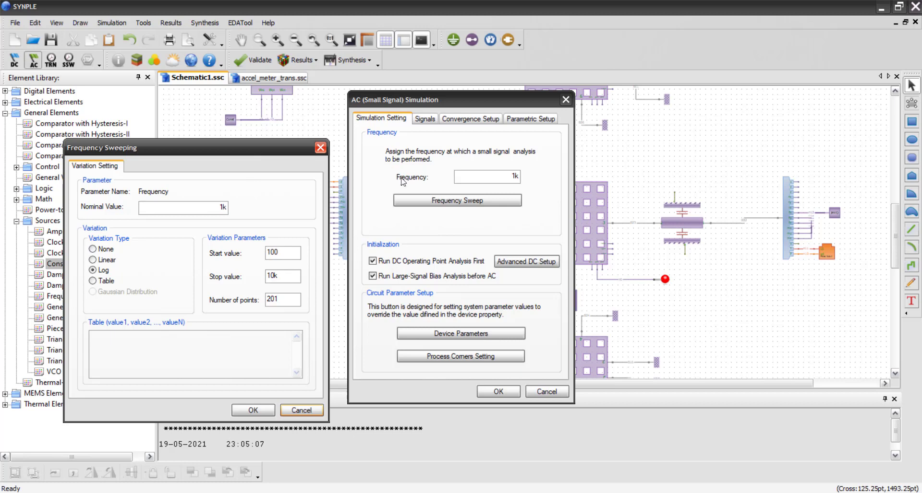
pyautogui.click(291, 411)
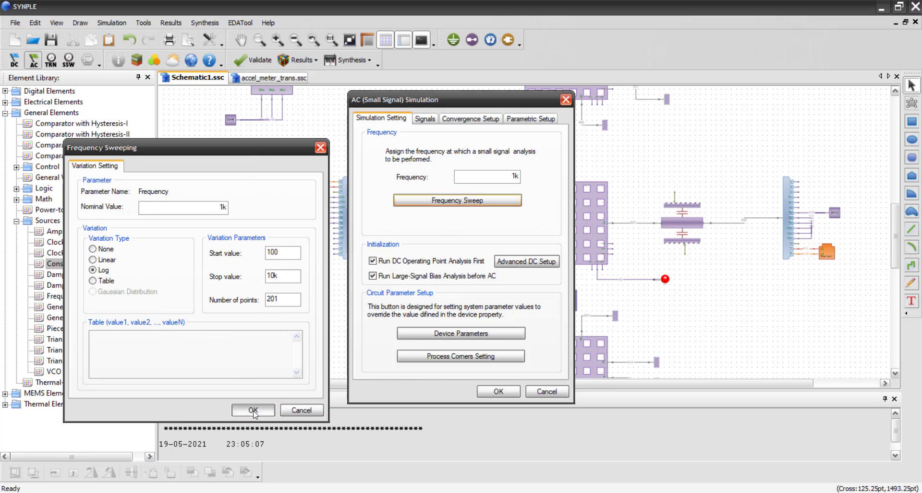
# Look through the signals available for the AC analysis with Selected Variables as output, and run the simulation.
pyautogui.click(423, 126)
pyautogui.moveTo(460, 106); pyautogui.dragTo(152, 153)
pyautogui.scroll(-14, 100, 283)
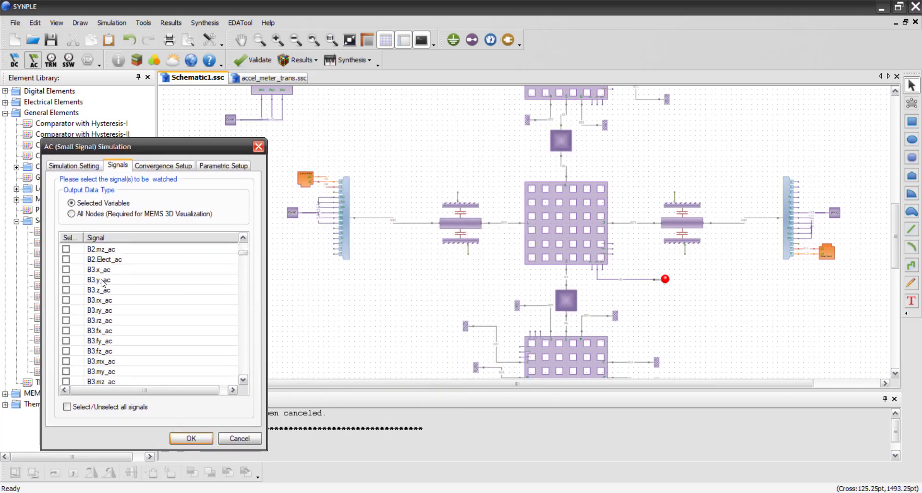
pyautogui.scroll(-8, 99, 314)
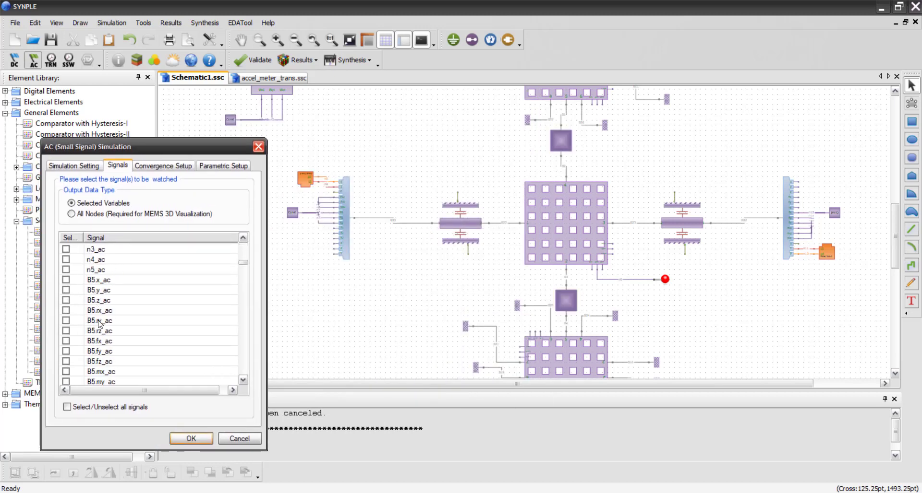
pyautogui.scroll(-3, 100, 324)
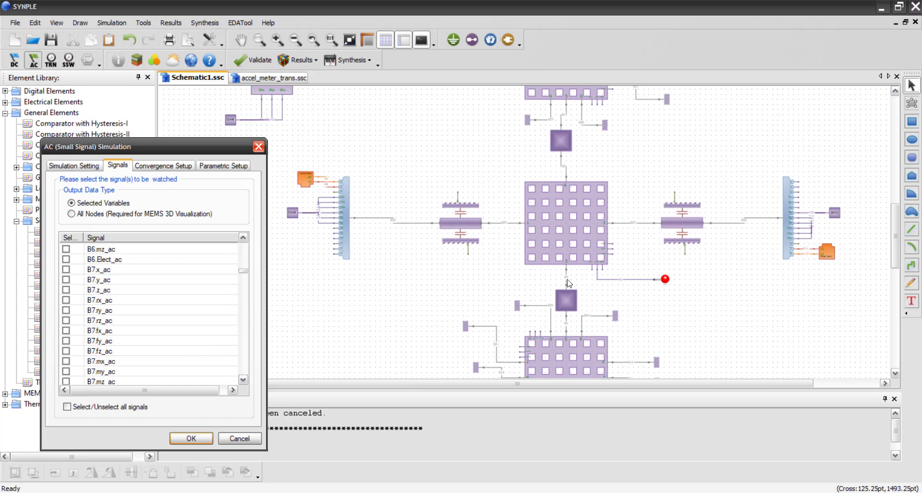
pyautogui.scroll(-9, 117, 332)
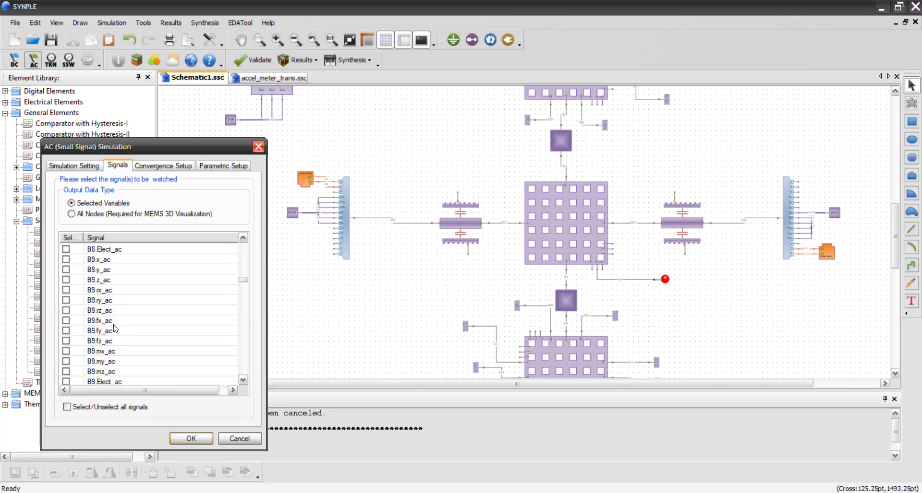
pyautogui.moveTo(246, 286); pyautogui.dragTo(251, 381)
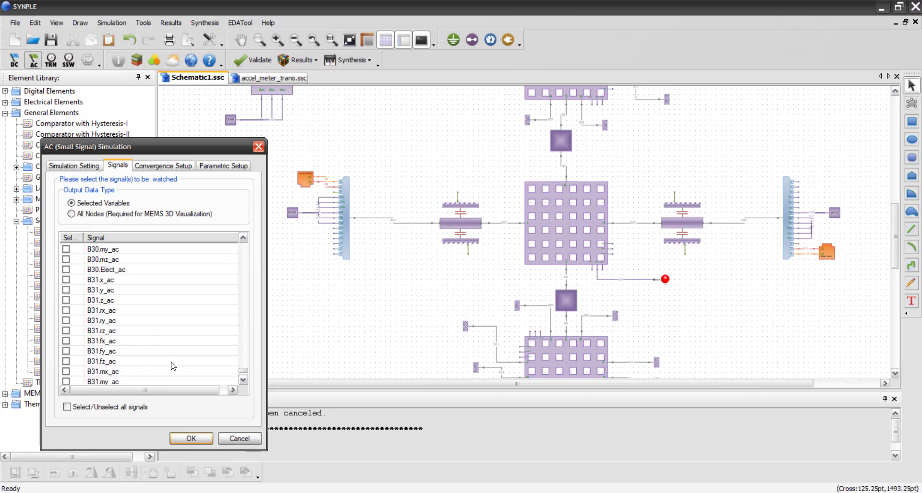
pyautogui.click(191, 440)
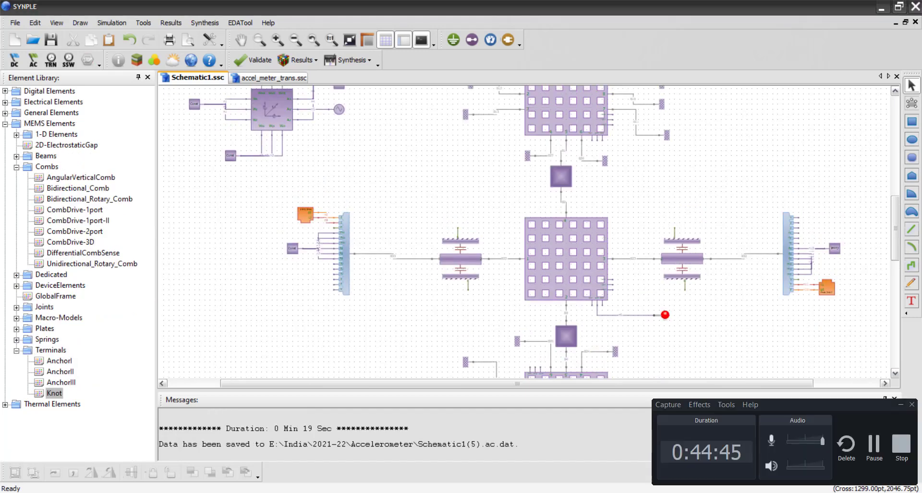
pyautogui.click(874, 455)
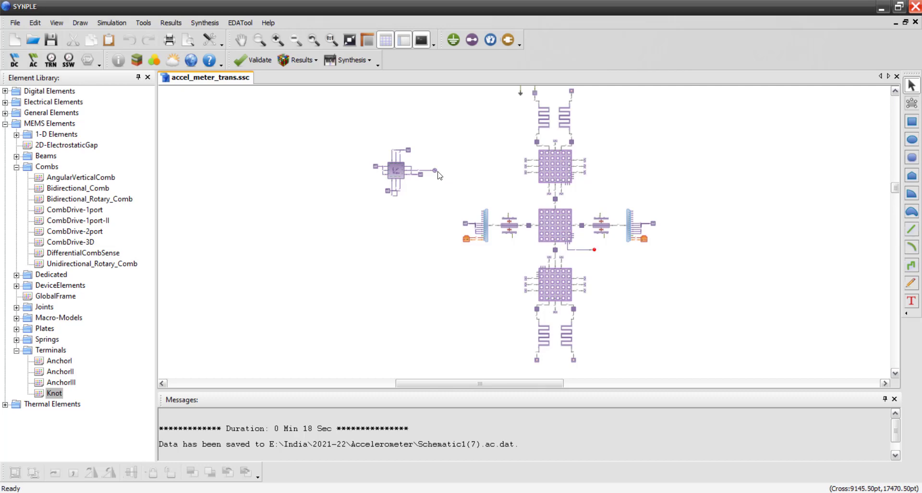
# Review the device parameters of the two serpentine springs above the upper plate in accel_meter_trans.ssc.
pyautogui.scroll(2, 464, 139)
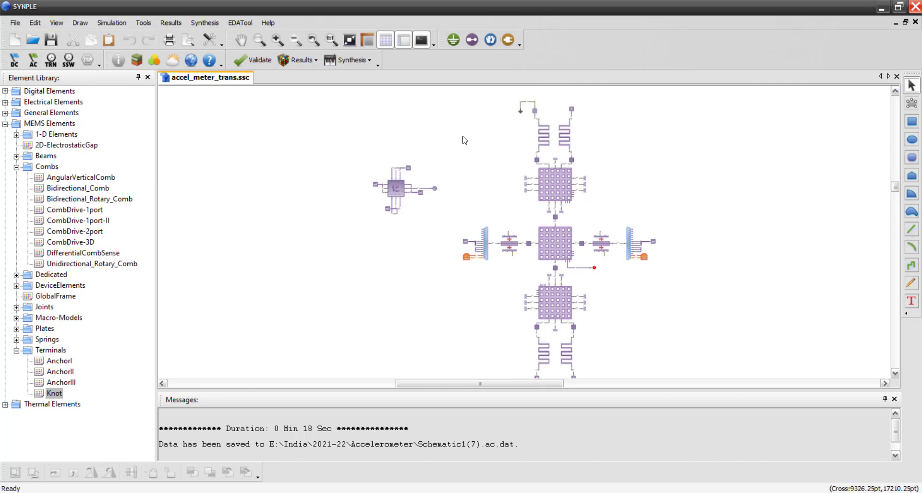
pyautogui.doubleClick(543, 153)
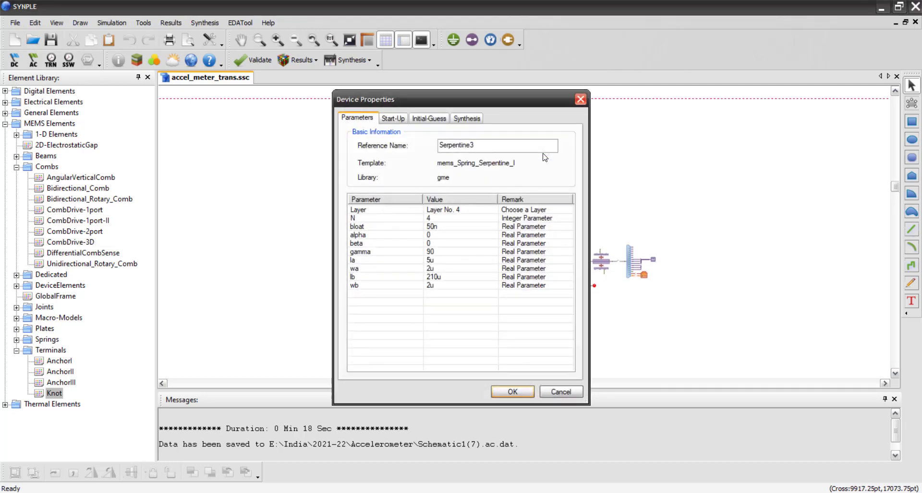
pyautogui.moveTo(515, 103); pyautogui.dragTo(285, 117)
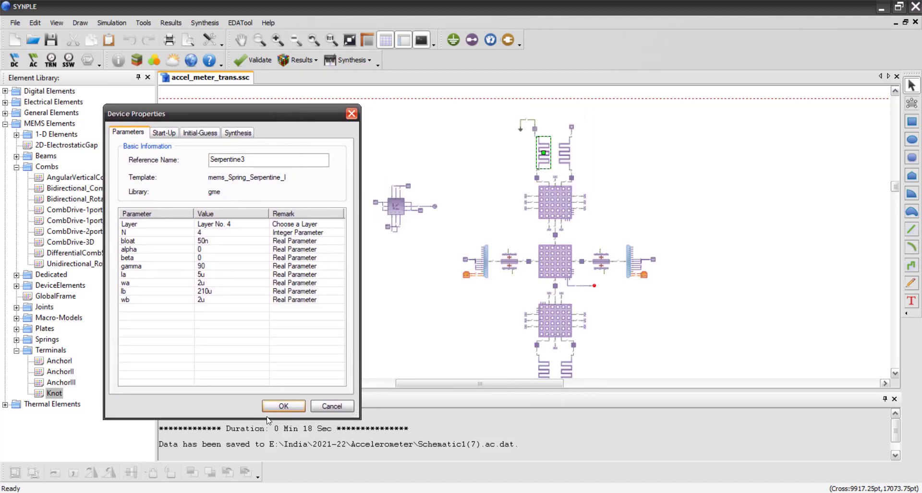
pyautogui.click(283, 406)
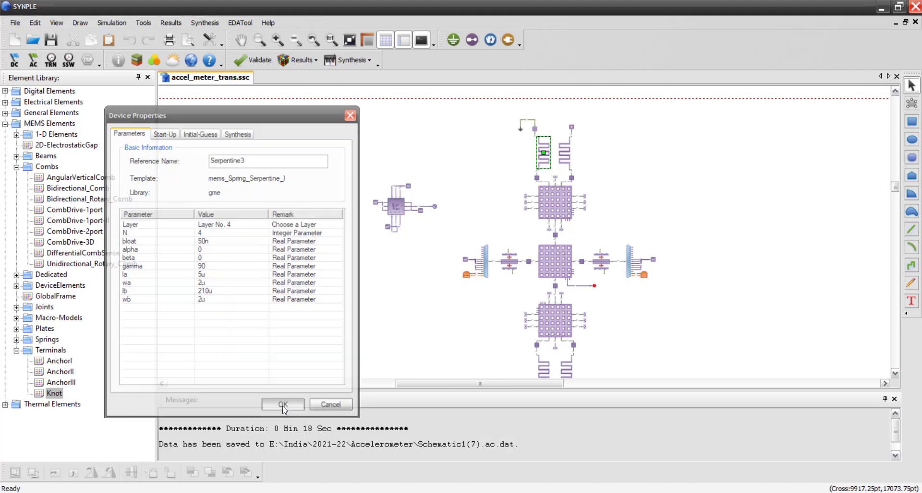
pyautogui.doubleClick(569, 150)
pyautogui.moveTo(526, 95); pyautogui.dragTo(816, 113)
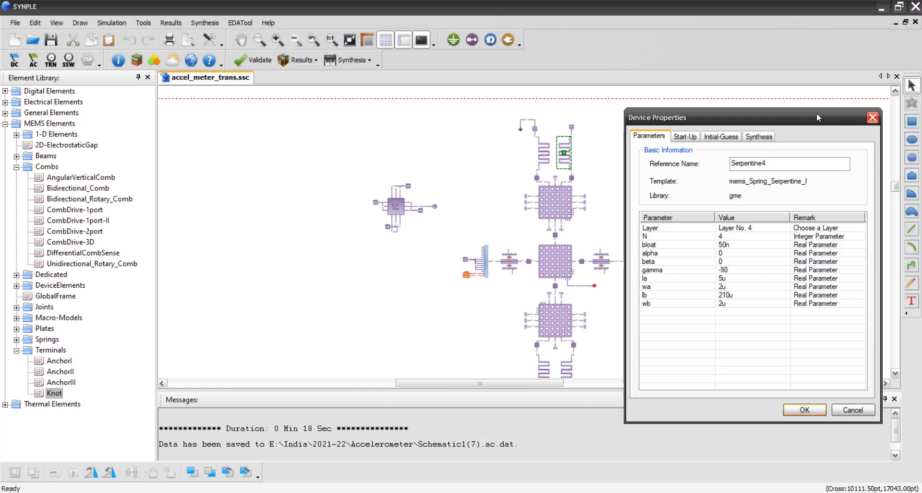
pyautogui.click(807, 413)
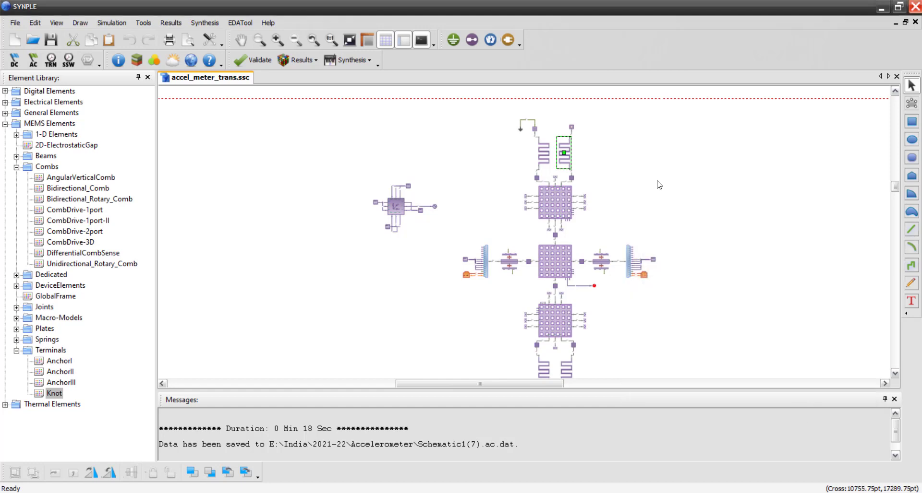
# Review the device parameters of the upper, central and lower rigid plates one after another.
pyautogui.doubleClick(561, 197)
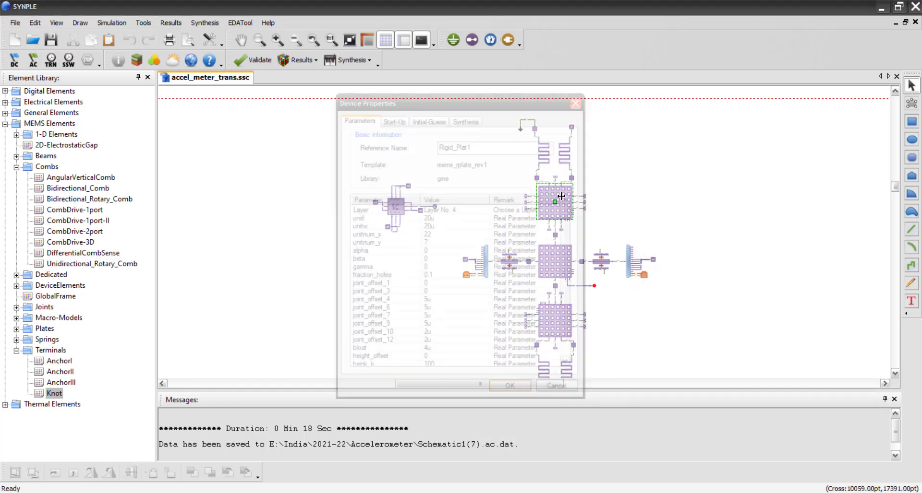
pyautogui.moveTo(485, 95); pyautogui.dragTo(267, 120)
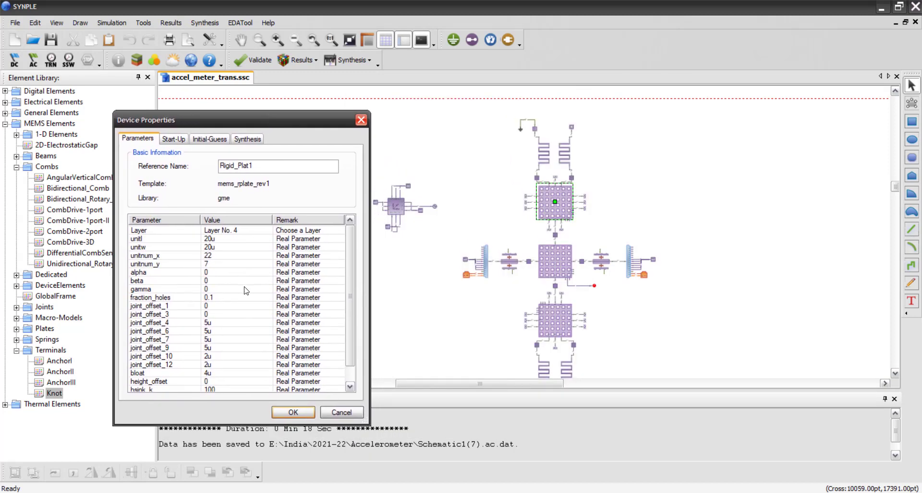
pyautogui.click(302, 414)
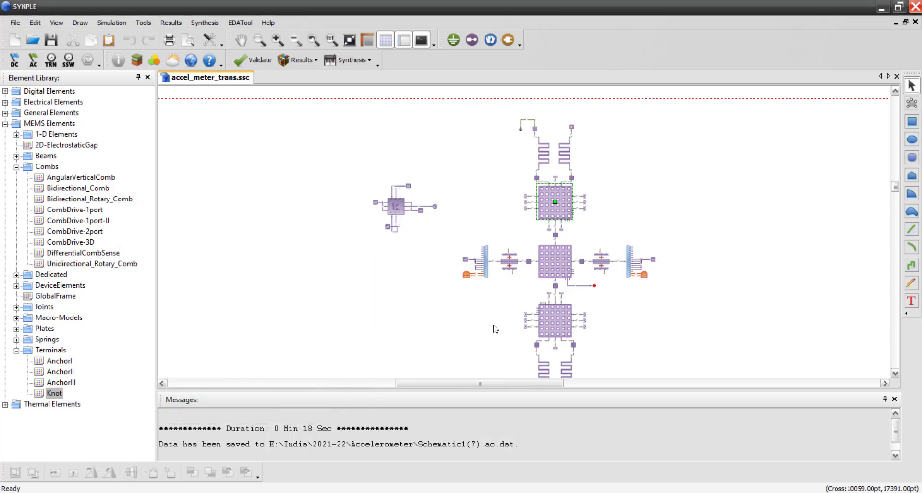
pyautogui.doubleClick(560, 260)
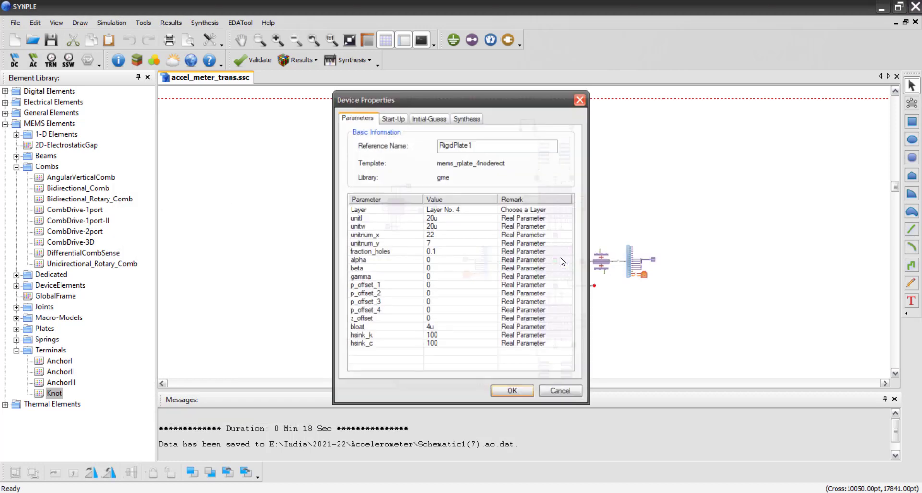
pyautogui.moveTo(503, 93); pyautogui.dragTo(836, 91)
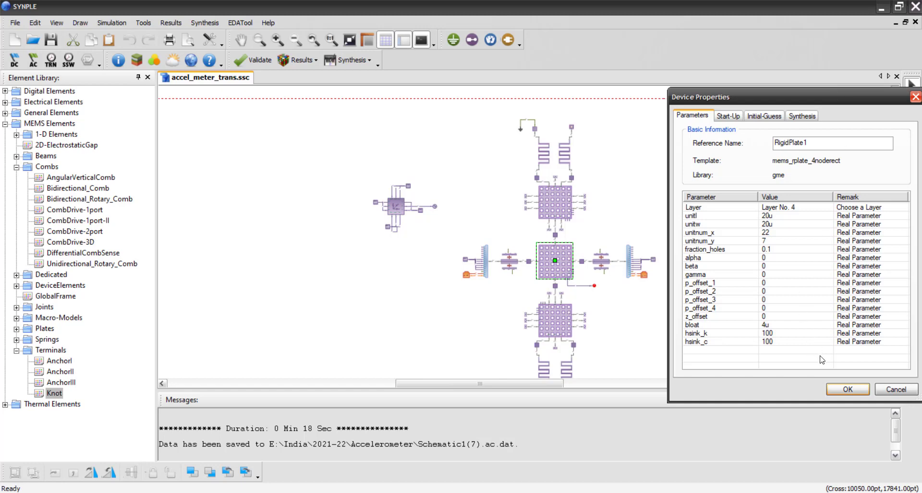
pyautogui.click(848, 390)
pyautogui.doubleClick(544, 325)
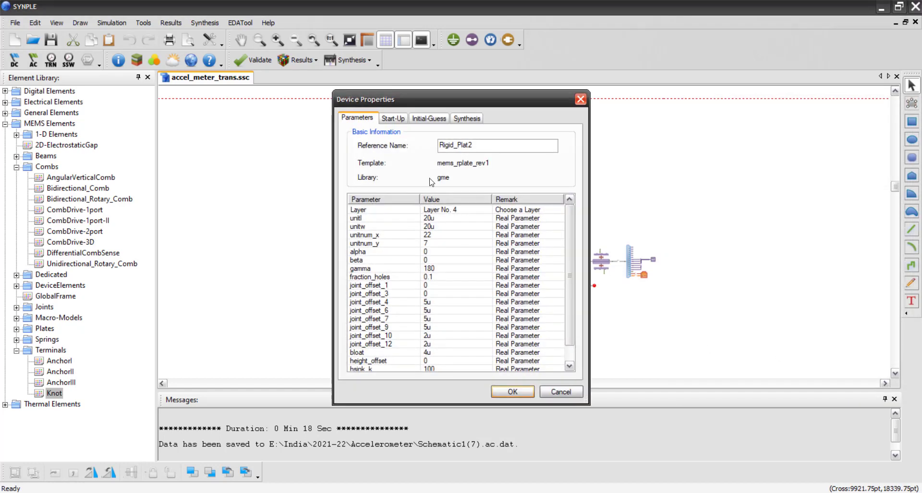
pyautogui.moveTo(437, 94); pyautogui.dragTo(274, 107)
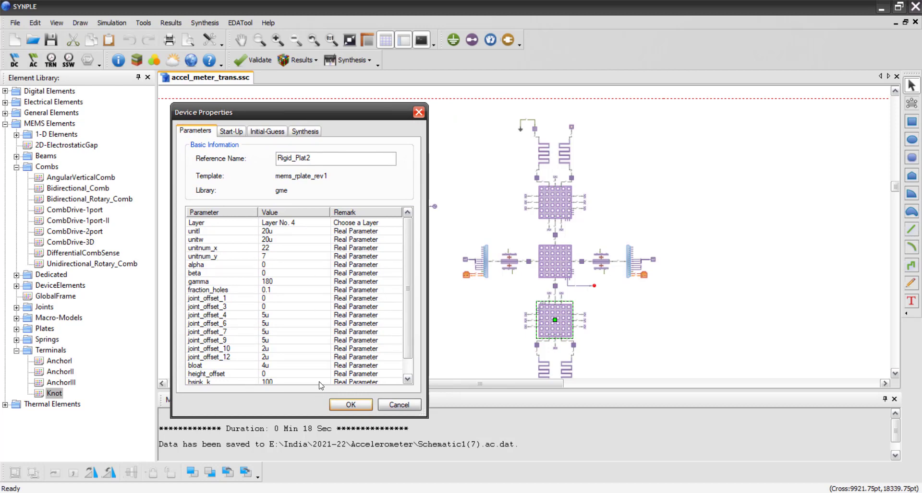
pyautogui.scroll(-1, 312, 325)
pyautogui.click(358, 407)
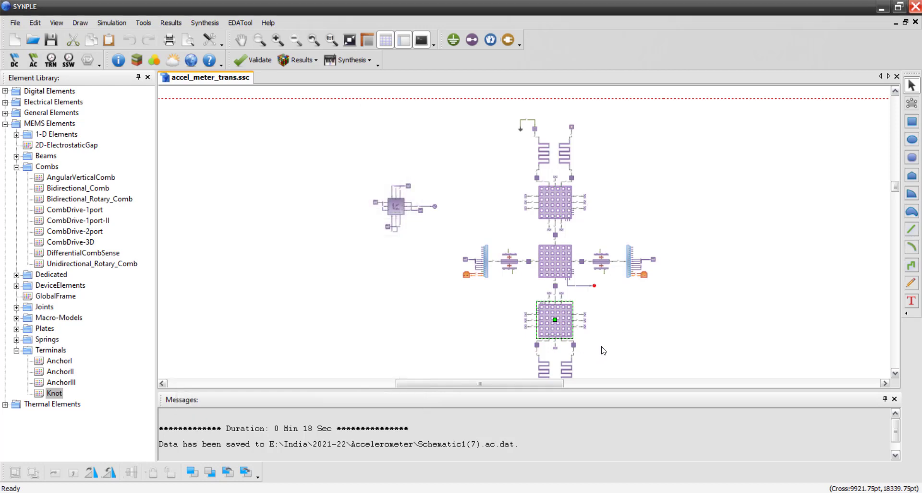
# Review the device parameters of the two serpentine springs below the lower plate.
pyautogui.click(604, 351)
pyautogui.doubleClick(567, 371)
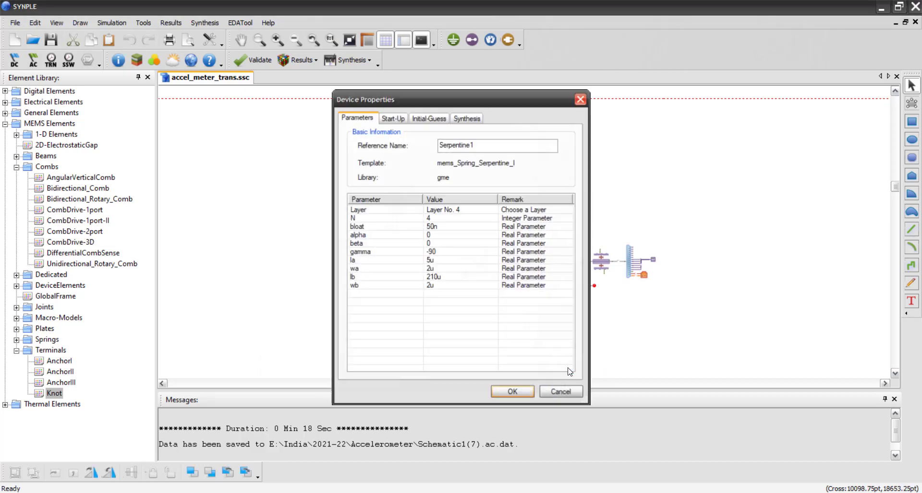
pyautogui.moveTo(512, 105); pyautogui.dragTo(347, 115)
pyautogui.click(345, 402)
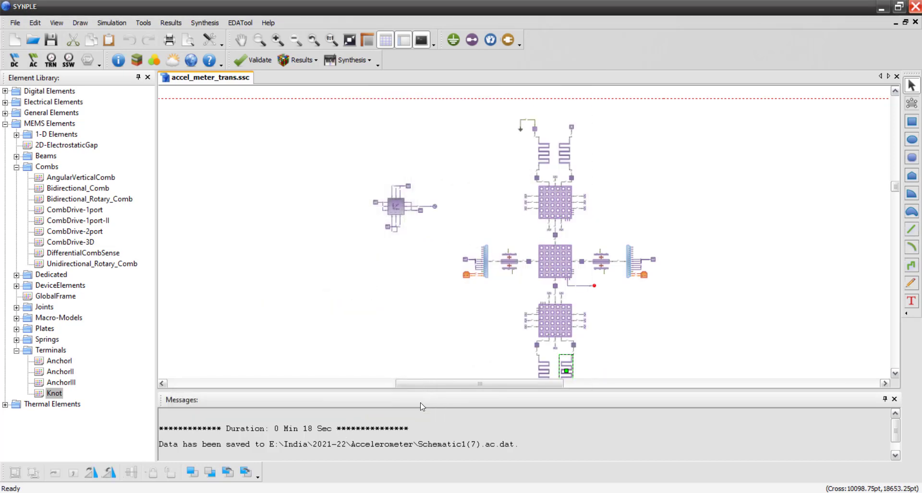
pyautogui.click(543, 371)
pyautogui.doubleClick(543, 370)
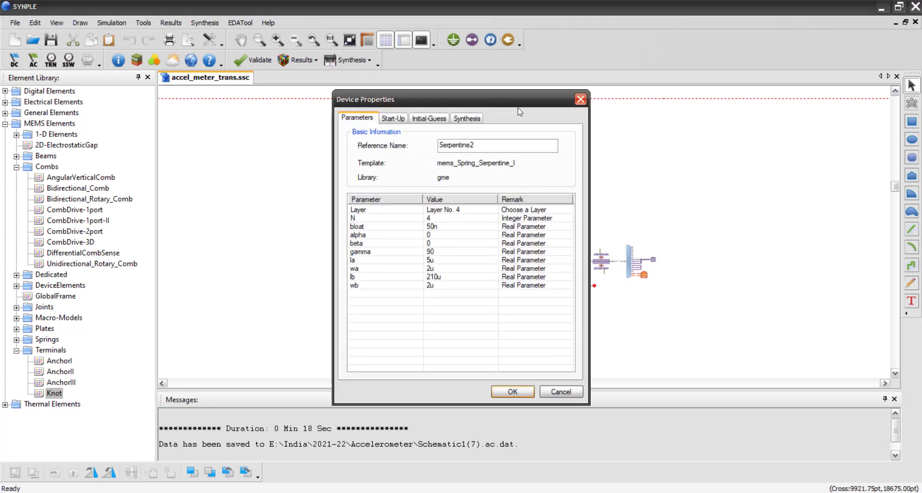
pyautogui.moveTo(518, 112); pyautogui.dragTo(825, 122)
pyautogui.click(820, 406)
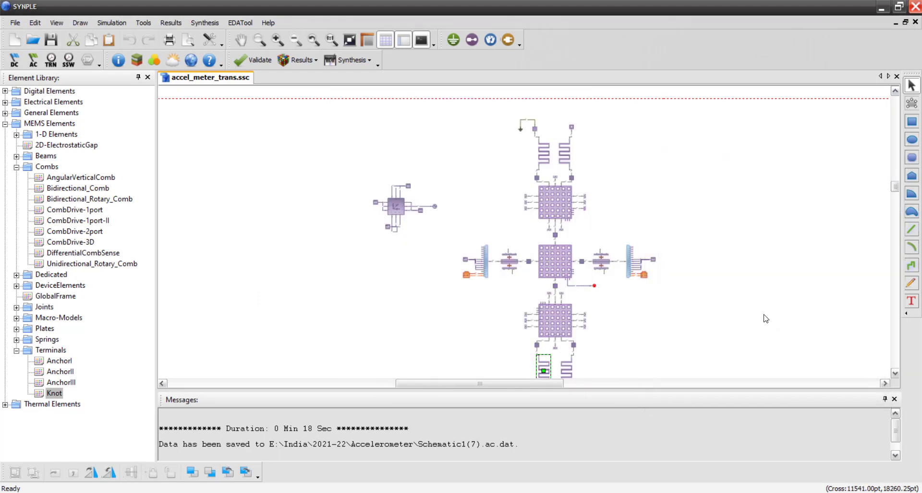
pyautogui.click(765, 319)
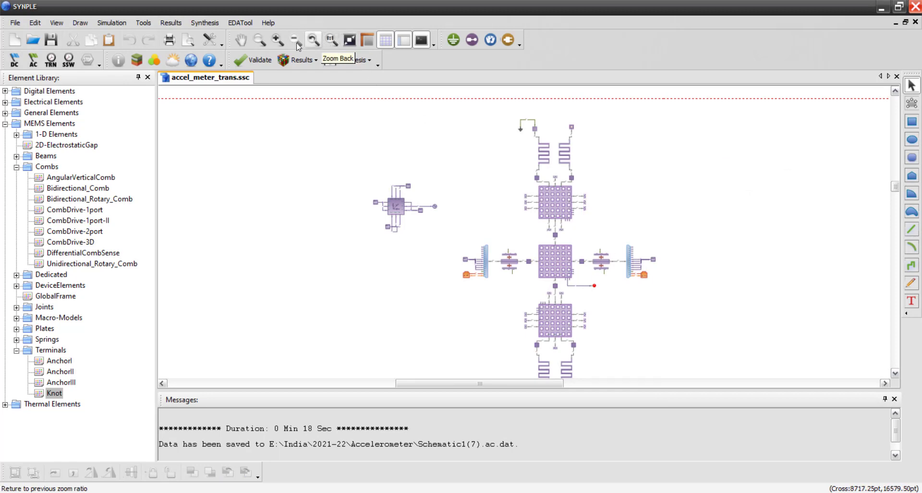
# Review the device parameters of the two beam-and-gap elements on either side of the central plate.
pyautogui.click(259, 40)
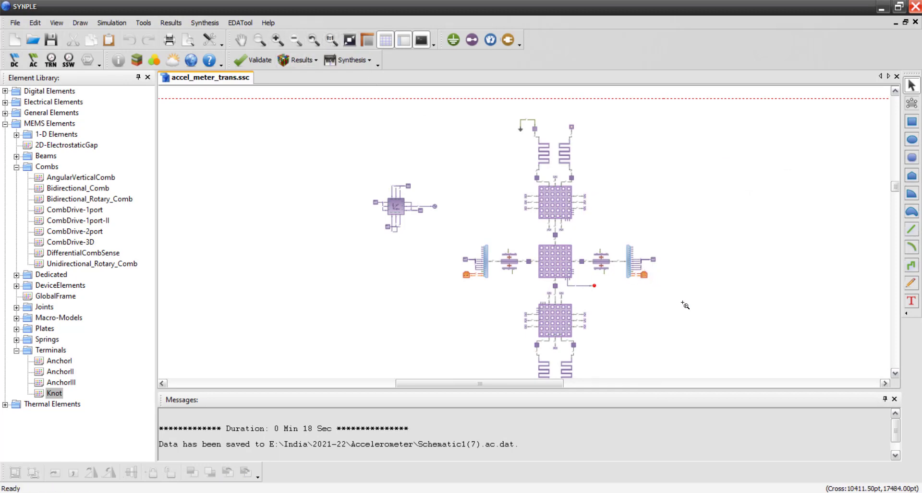
pyautogui.moveTo(610, 218); pyautogui.dragTo(682, 303)
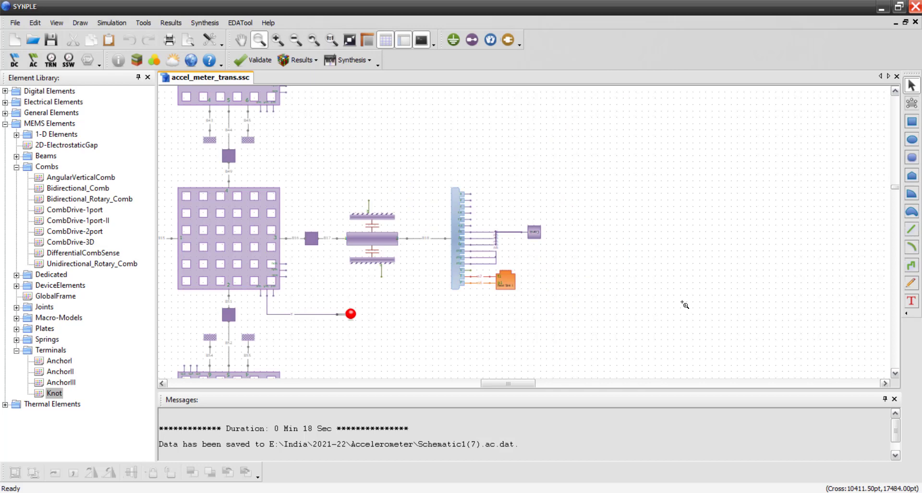
pyautogui.click(373, 238)
pyautogui.doubleClick(373, 238)
pyautogui.moveTo(485, 103); pyautogui.dragTo(717, 98)
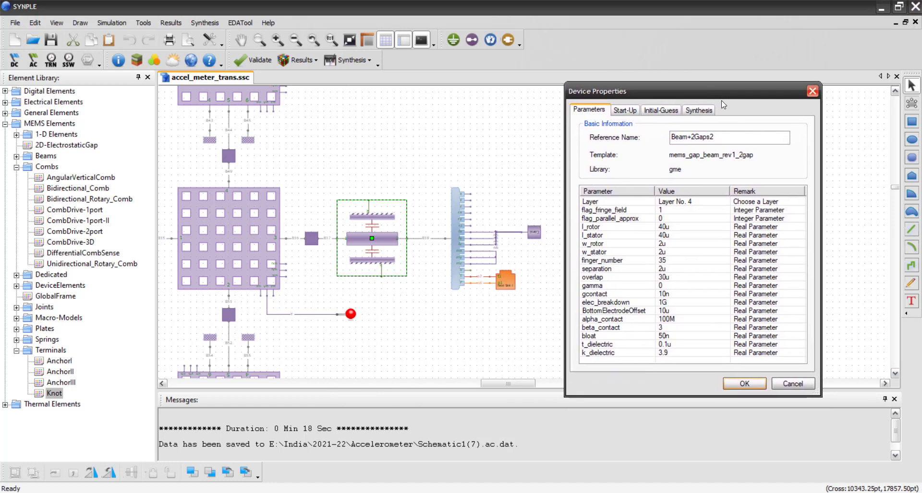
pyautogui.click(760, 385)
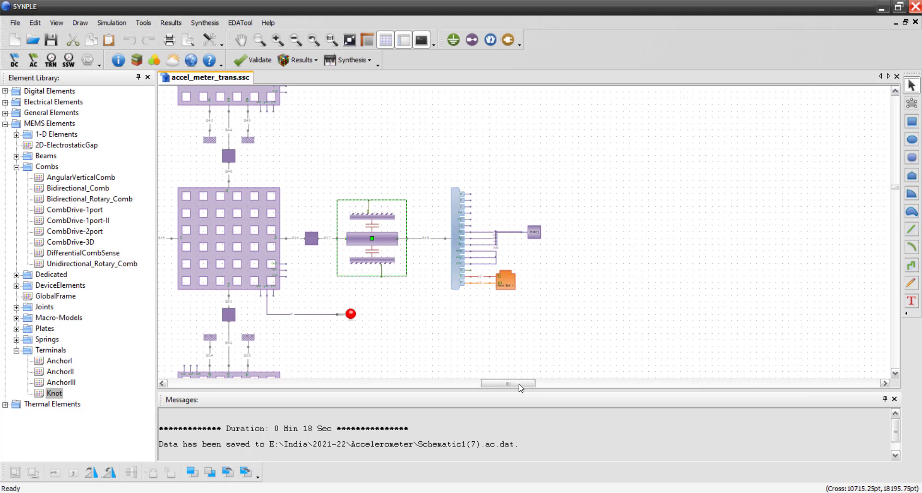
pyautogui.moveTo(520, 387); pyautogui.dragTo(485, 387)
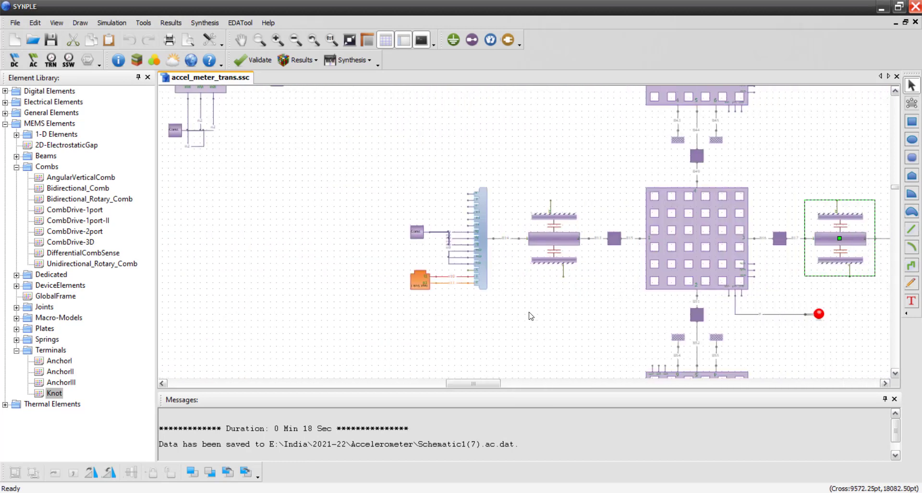
pyautogui.doubleClick(551, 240)
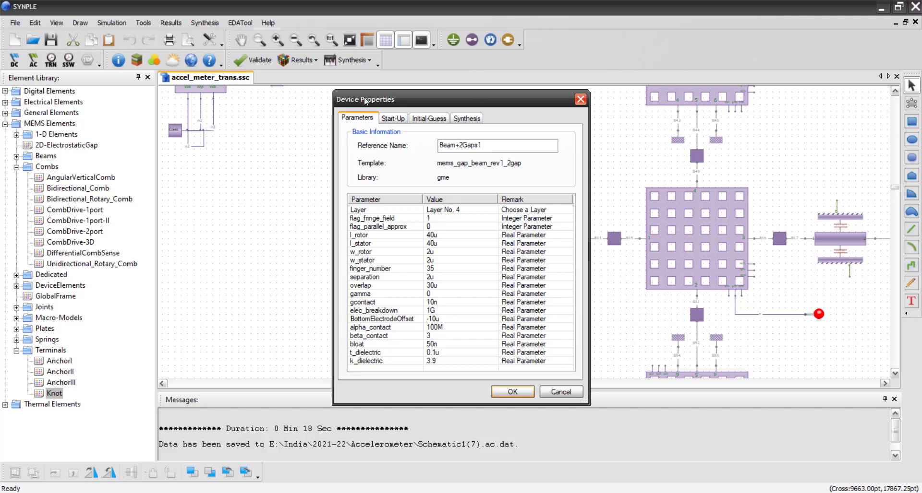
pyautogui.moveTo(365, 101); pyautogui.dragTo(165, 98)
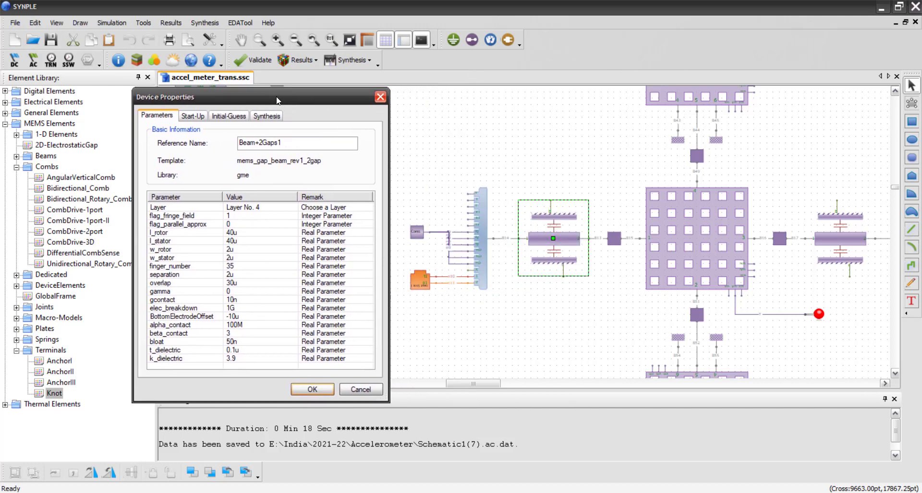
pyautogui.click(318, 392)
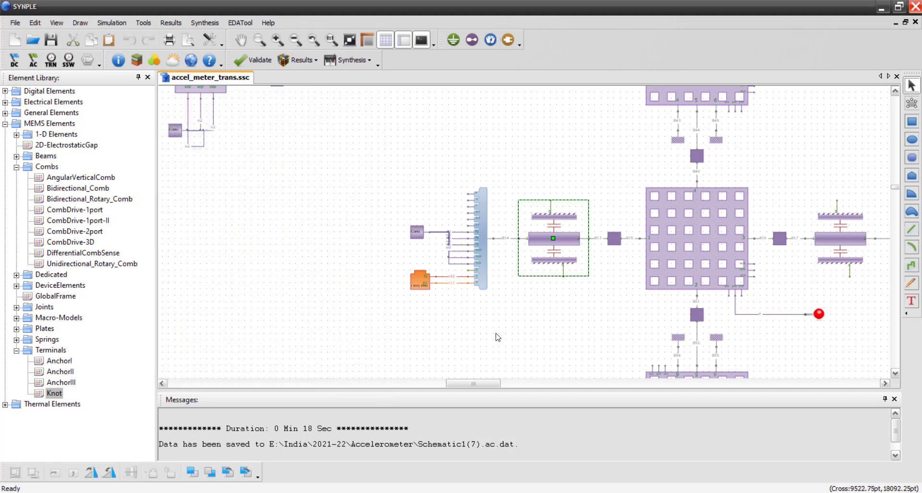
# Review the device parameters of the constant source and heat sink at the left end of the accelerometer.
pyautogui.doubleClick(416, 233)
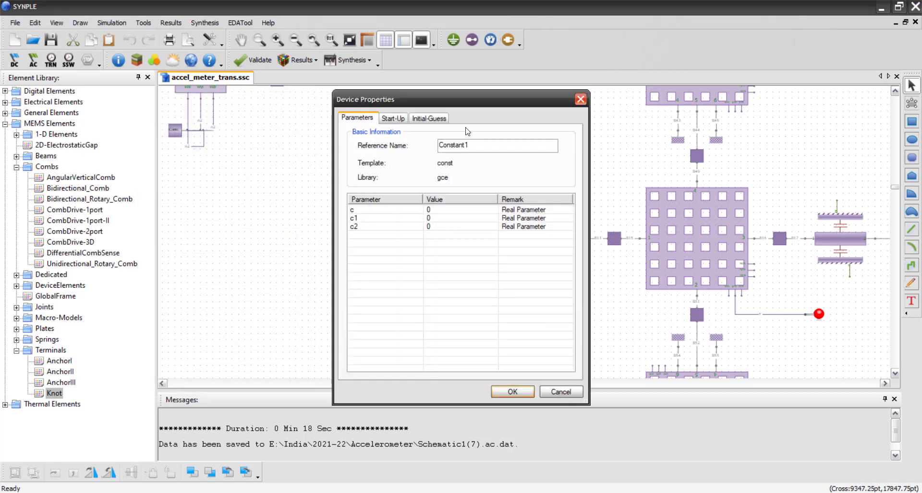
pyautogui.click(569, 392)
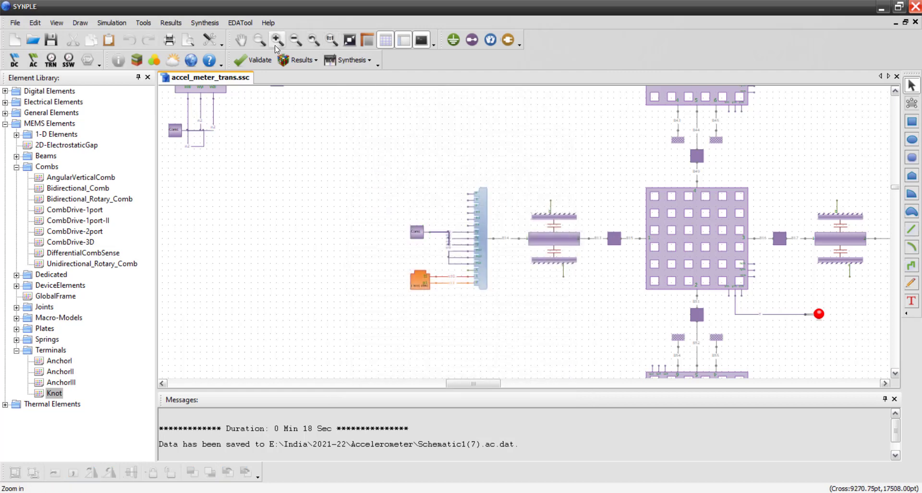
pyautogui.click(259, 40)
pyautogui.moveTo(391, 181); pyautogui.dragTo(509, 318)
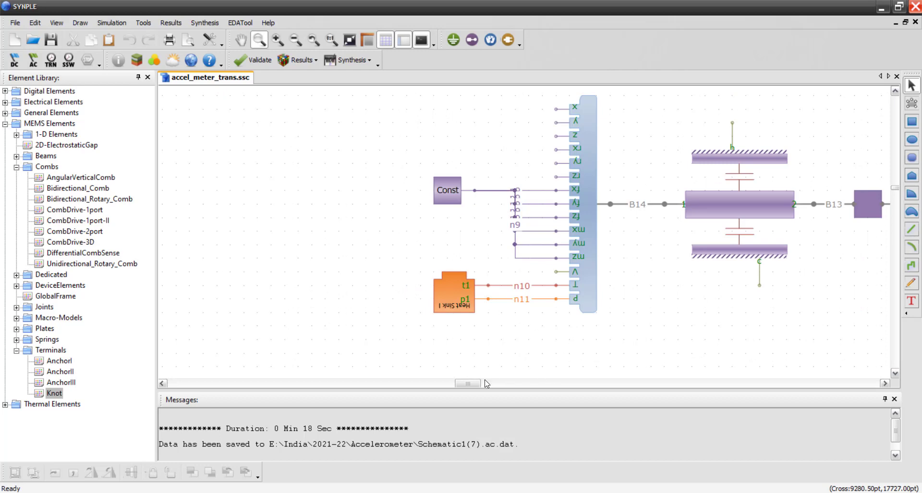
pyautogui.press('Escape')
pyautogui.moveTo(452, 292); pyautogui.dragTo(416, 249)
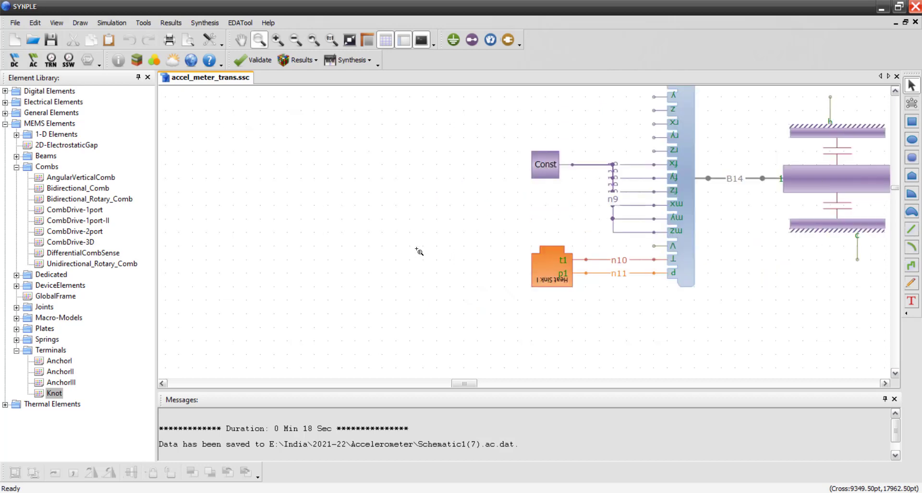
pyautogui.press('Escape')
pyautogui.click(541, 266)
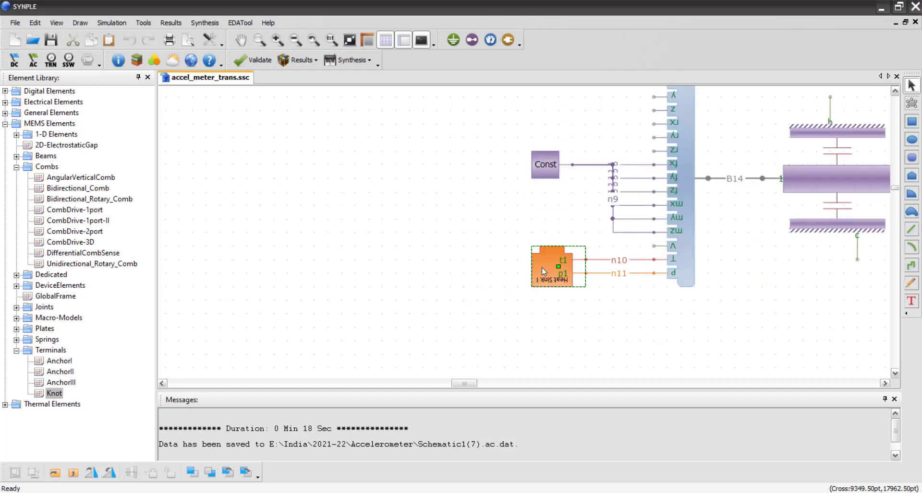
pyautogui.doubleClick(542, 267)
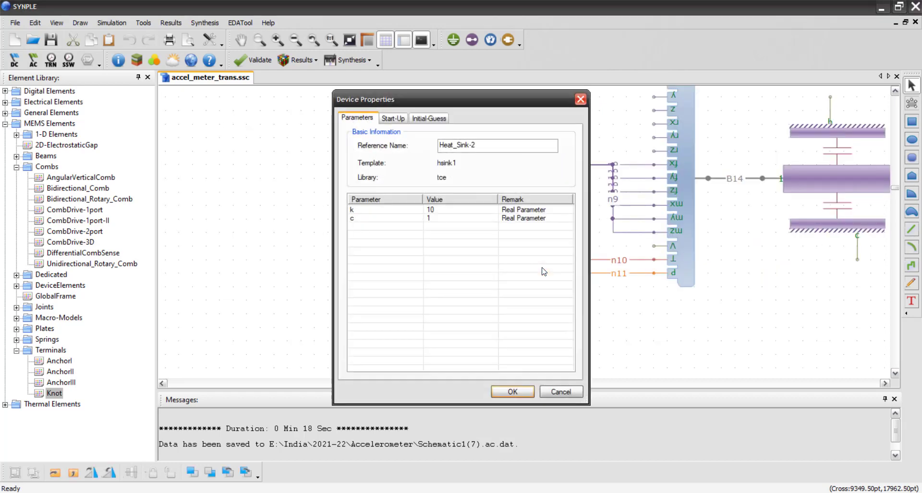
pyautogui.click(512, 392)
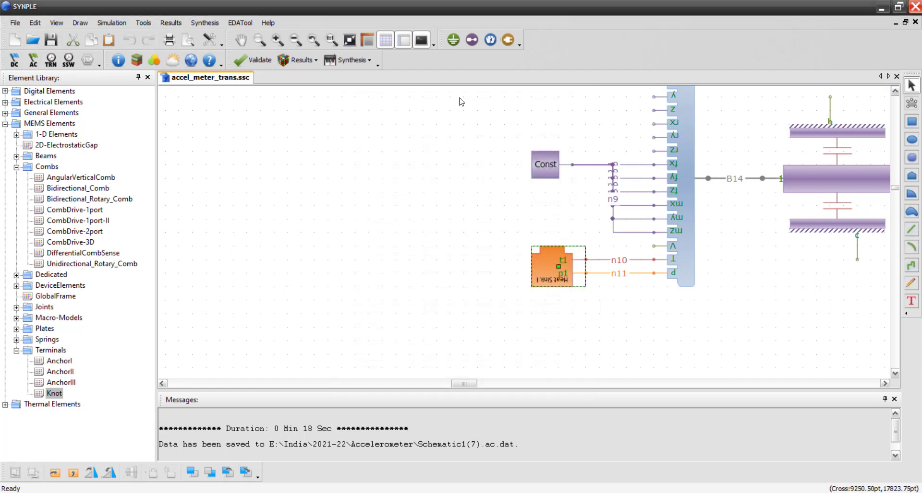
# Fit the whole schematic in view and review the device parameters of the heat sink at the right end.
pyautogui.click(349, 41)
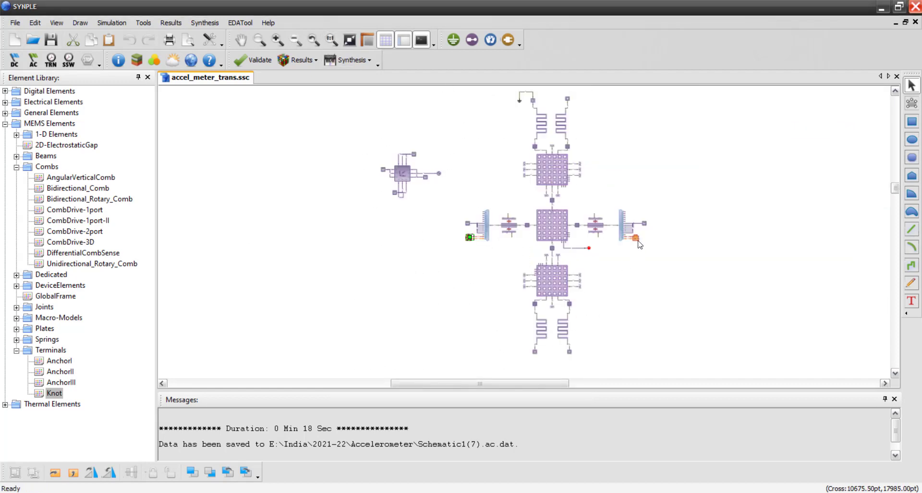
pyautogui.doubleClick(636, 236)
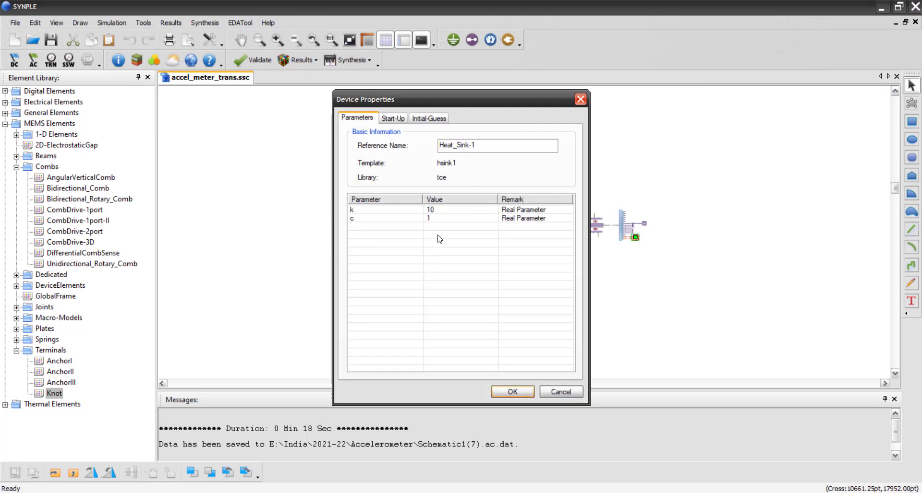
pyautogui.click(519, 398)
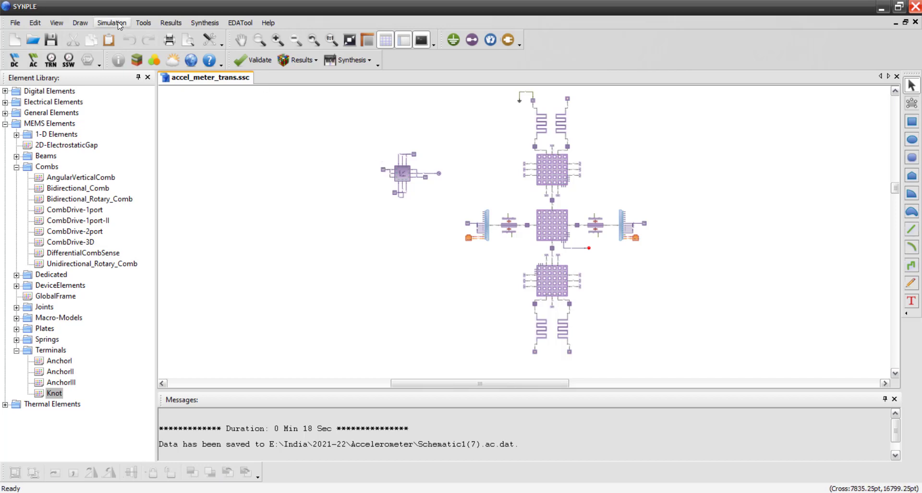
# Run the AC simulation with a logarithmic frequency sweep from 100 to 10k, 201 points and a 1k nominal value.
pyautogui.click(38, 65)
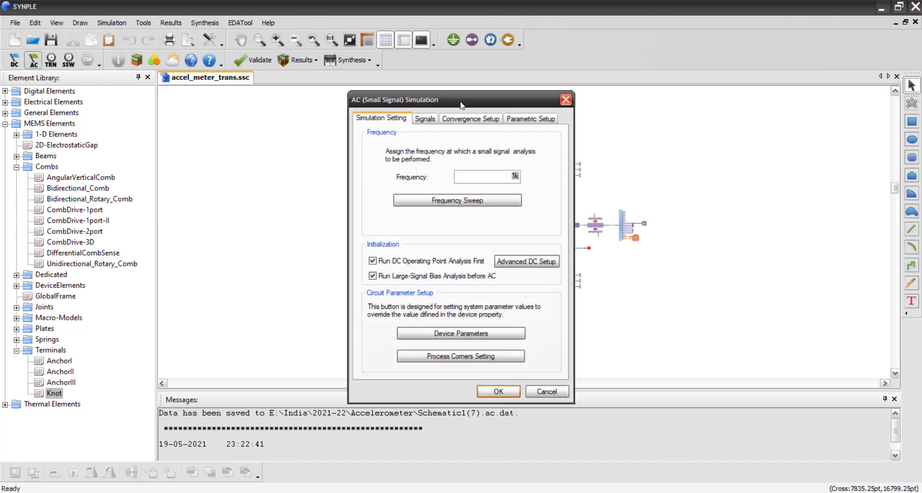
pyautogui.moveTo(461, 105); pyautogui.dragTo(258, 119)
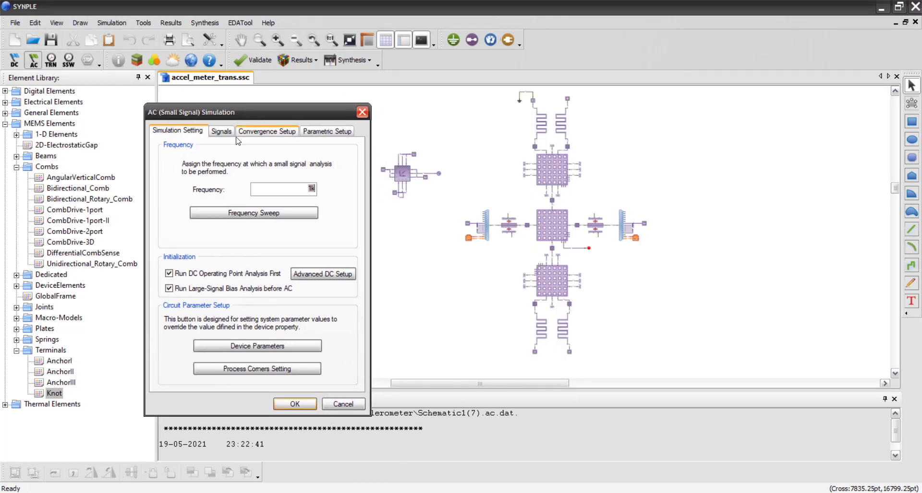
pyautogui.click(252, 215)
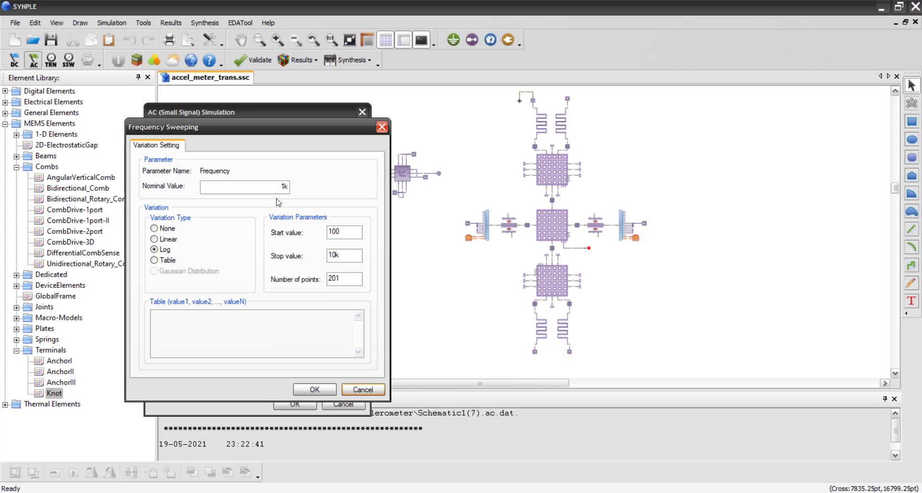
pyautogui.click(312, 390)
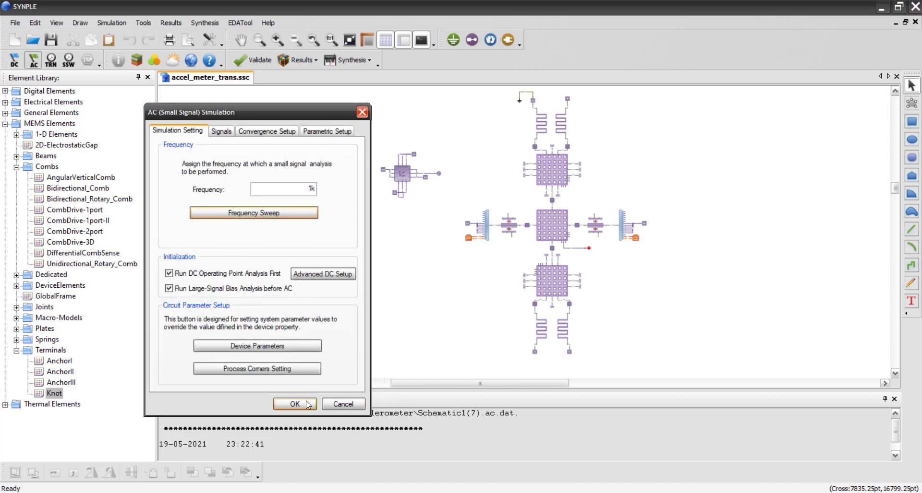
pyautogui.click(308, 405)
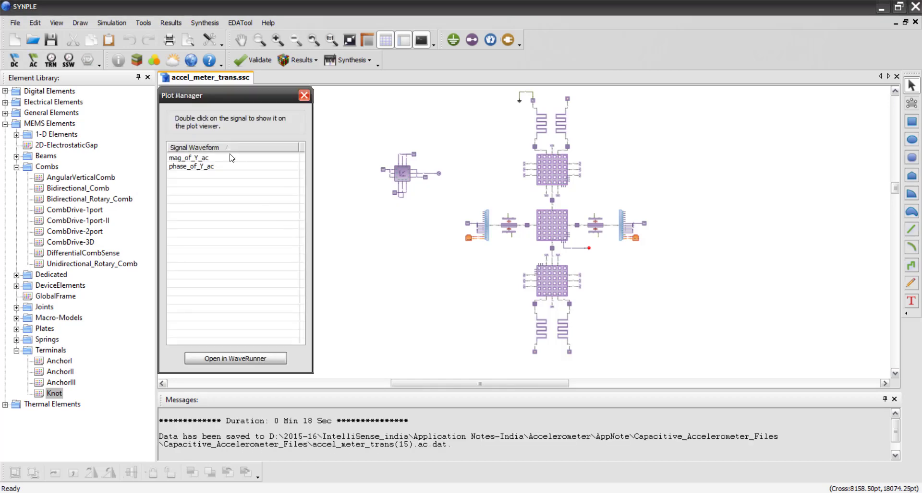
# Plot mag_of_Y_ac against frequency, examine the curve enlarged, and close the plot.
pyautogui.doubleClick(226, 157)
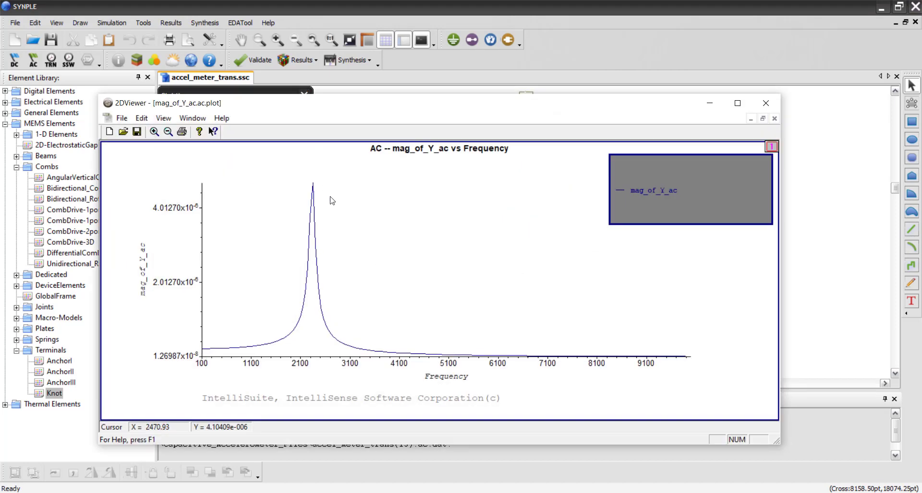
pyautogui.click(728, 109)
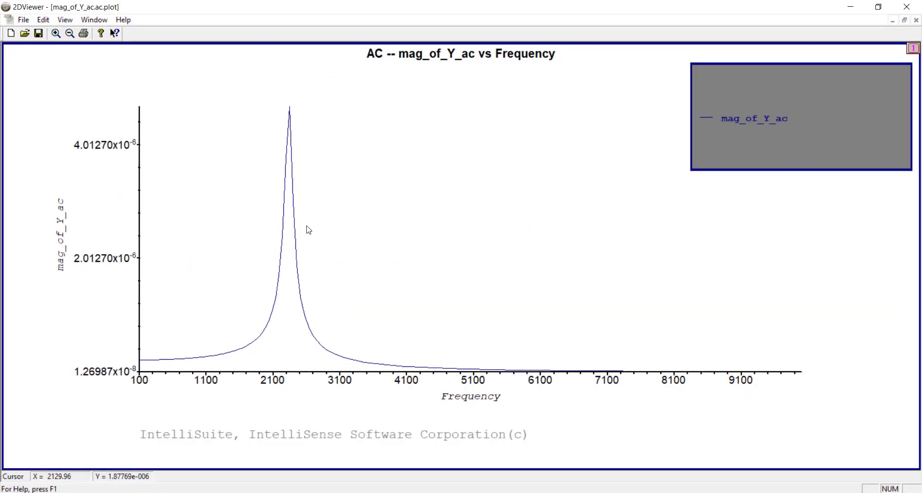
pyautogui.click(907, 7)
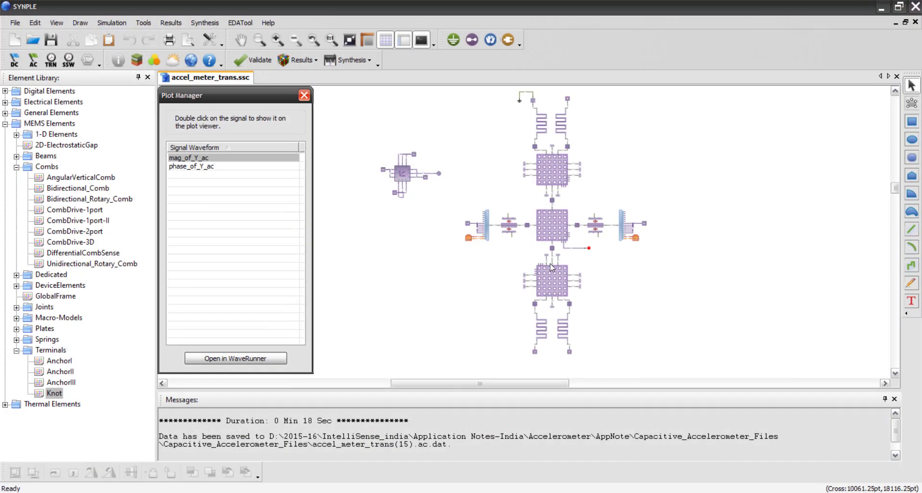
pyautogui.click(33, 60)
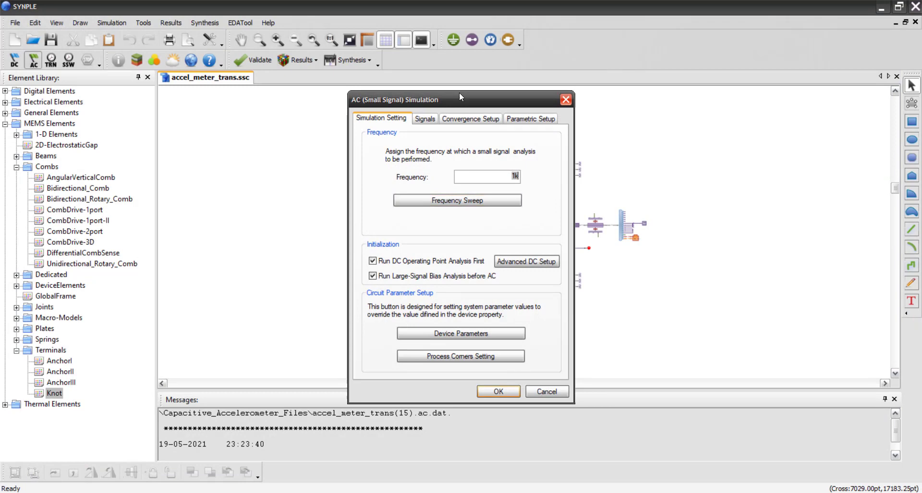
pyautogui.moveTo(357, 93); pyautogui.dragTo(240, 100)
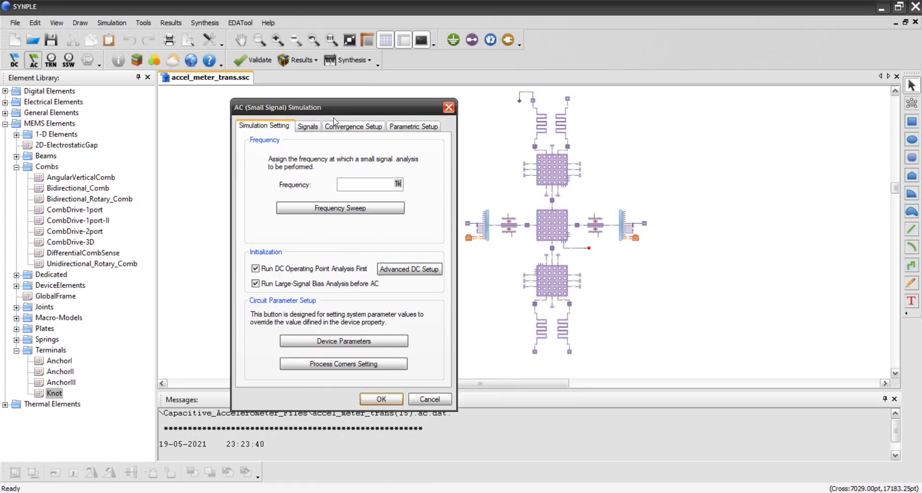
pyautogui.click(448, 107)
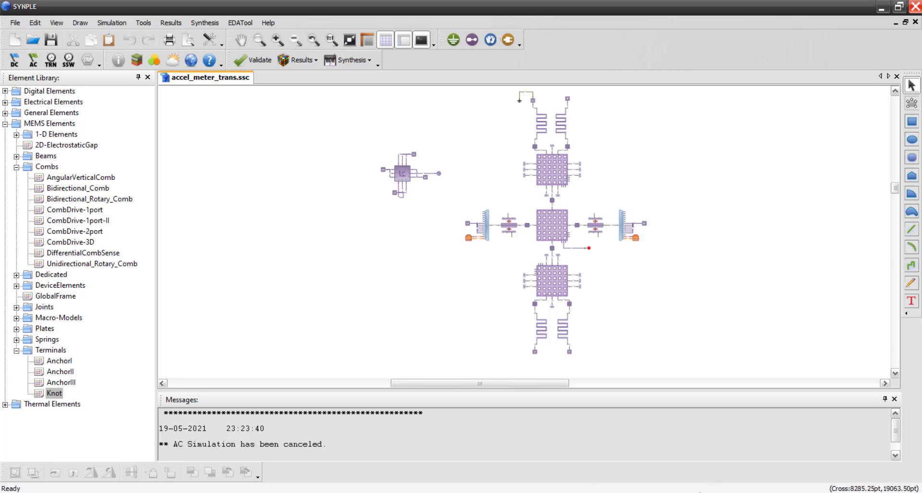
# Run the transient simulation from 0 to 40m seconds with a 10u time step, initialized with DC simulation, and dismiss the plot manager.
pyautogui.click(51, 60)
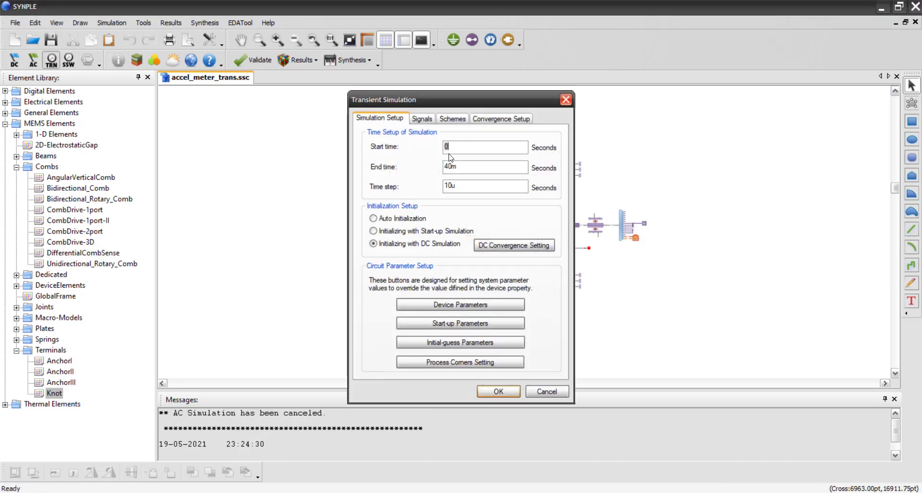
pyautogui.moveTo(477, 107); pyautogui.dragTo(316, 123)
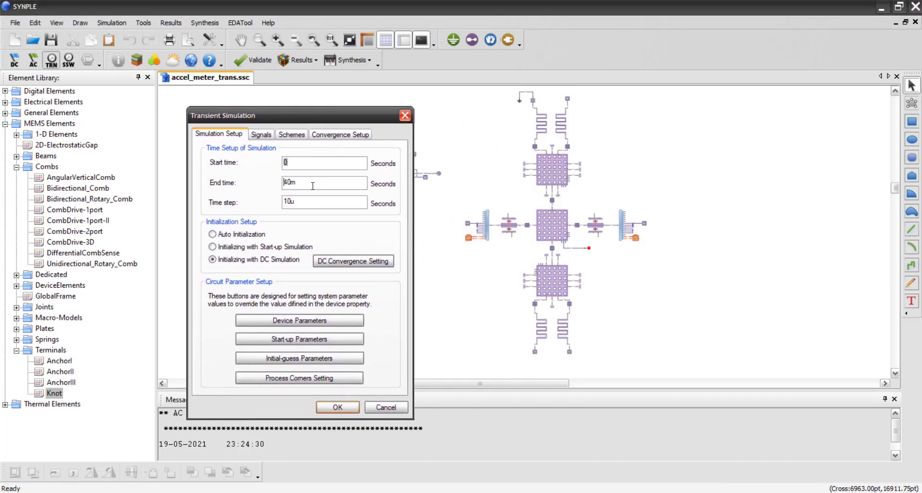
pyautogui.click(259, 136)
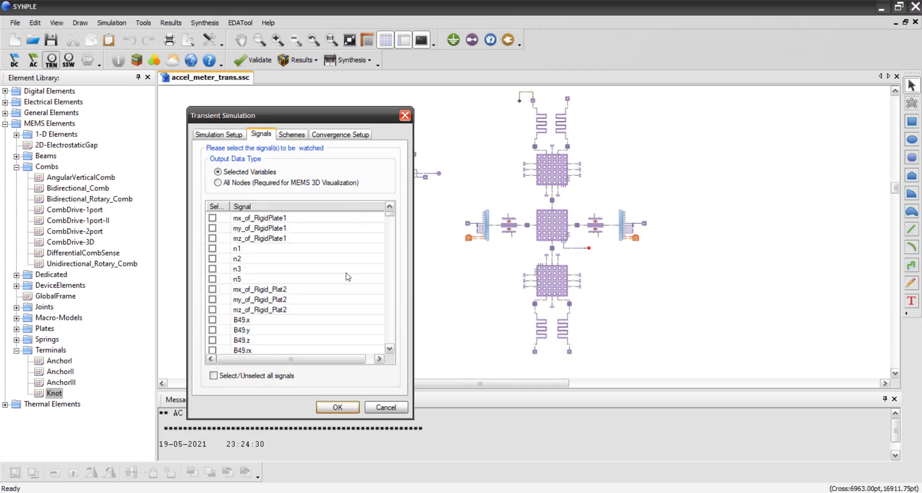
pyautogui.scroll(-20, 344, 273)
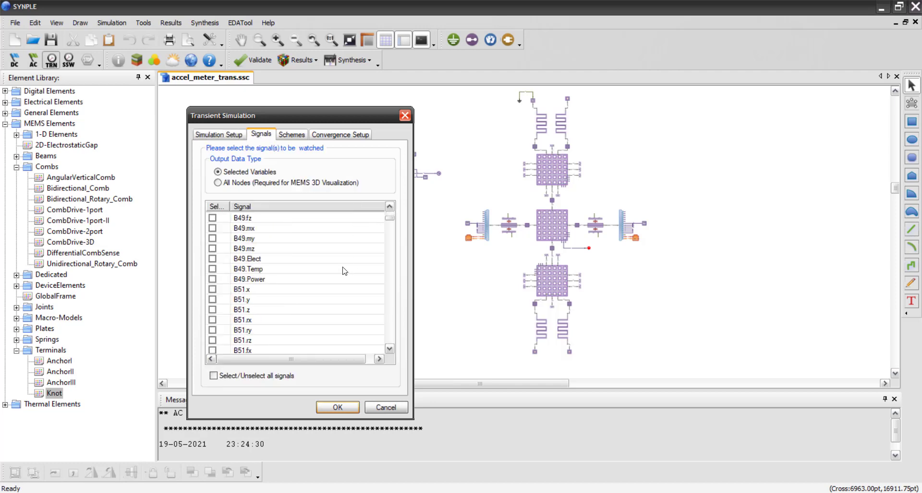
pyautogui.click(222, 136)
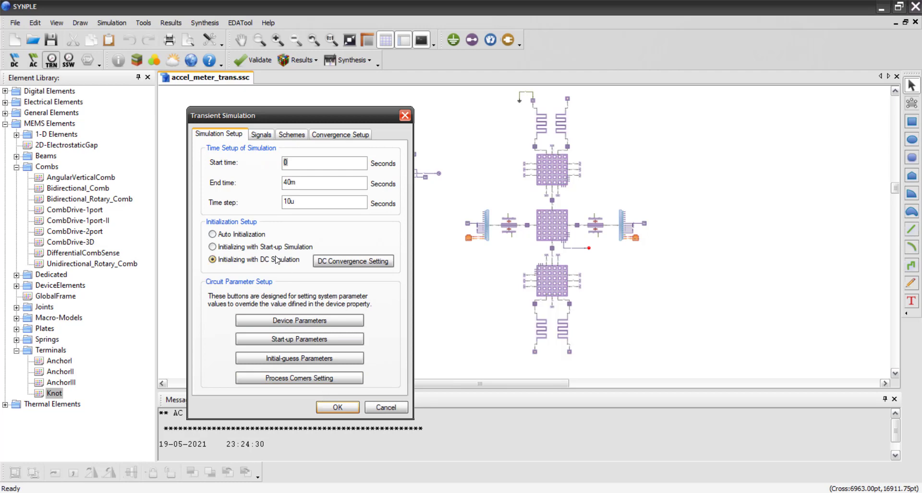
pyautogui.click(333, 409)
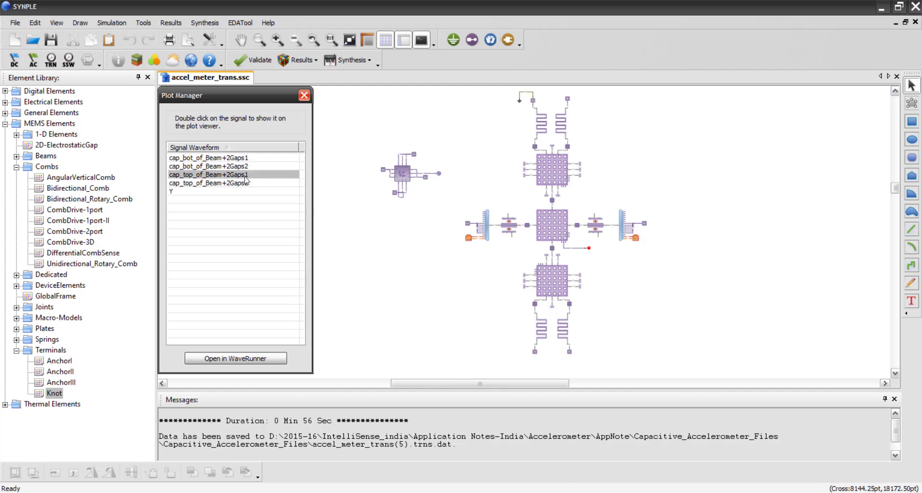
pyautogui.moveTo(248, 100); pyautogui.dragTo(240, 159)
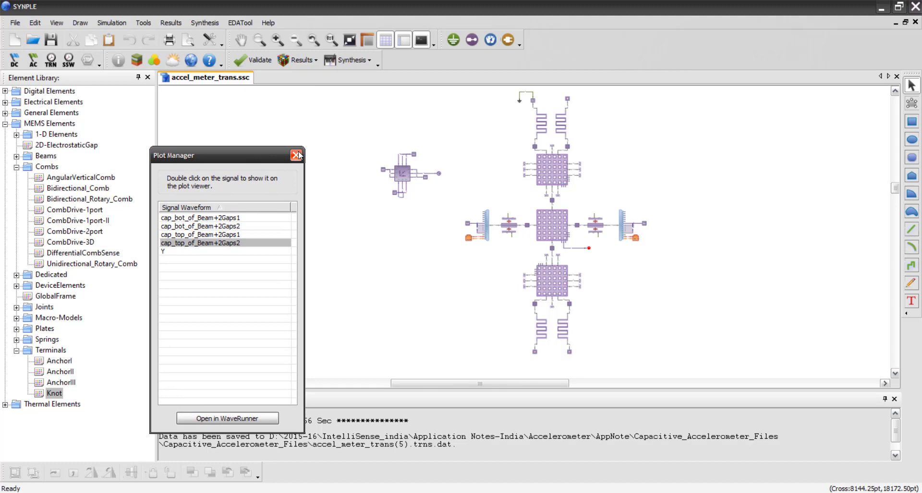
pyautogui.click(297, 155)
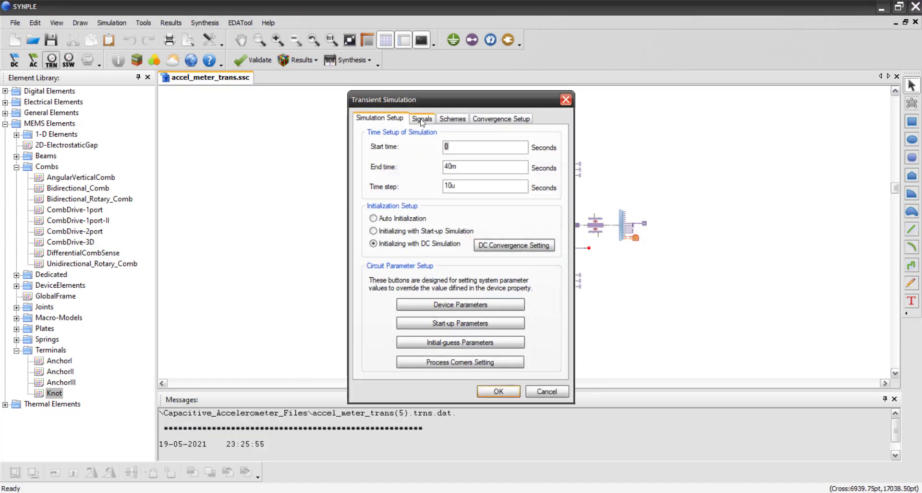
# Review the top and bottom capacitance signals of Beam+2Gaps1 and Beam+2Gaps2 in the transient setup's watched signals, and cancel the setup.
pyautogui.click(423, 119)
pyautogui.moveTo(442, 94); pyautogui.dragTo(322, 126)
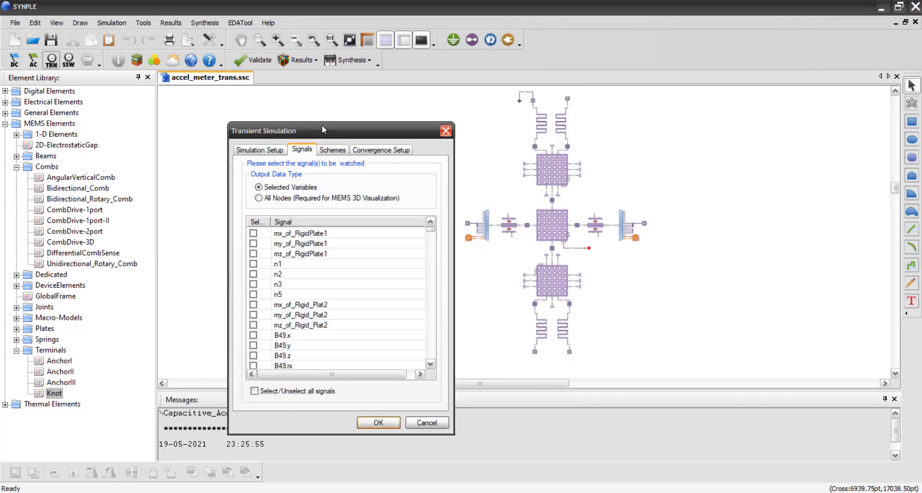
pyautogui.moveTo(433, 236); pyautogui.dragTo(436, 312)
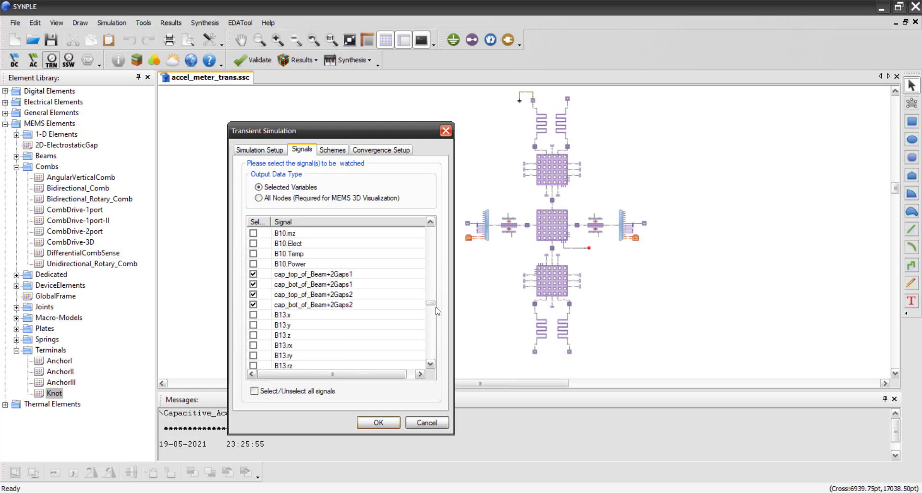
pyautogui.click(288, 276)
pyautogui.click(295, 286)
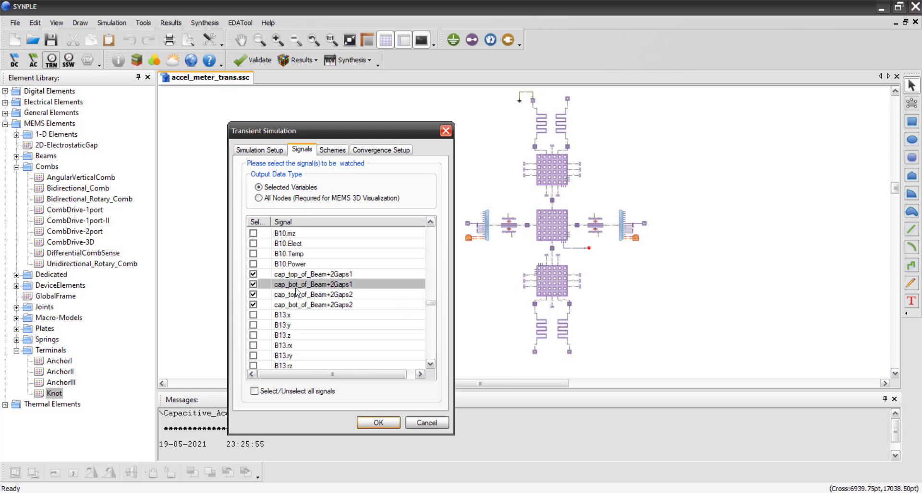
pyautogui.click(298, 296)
pyautogui.click(304, 305)
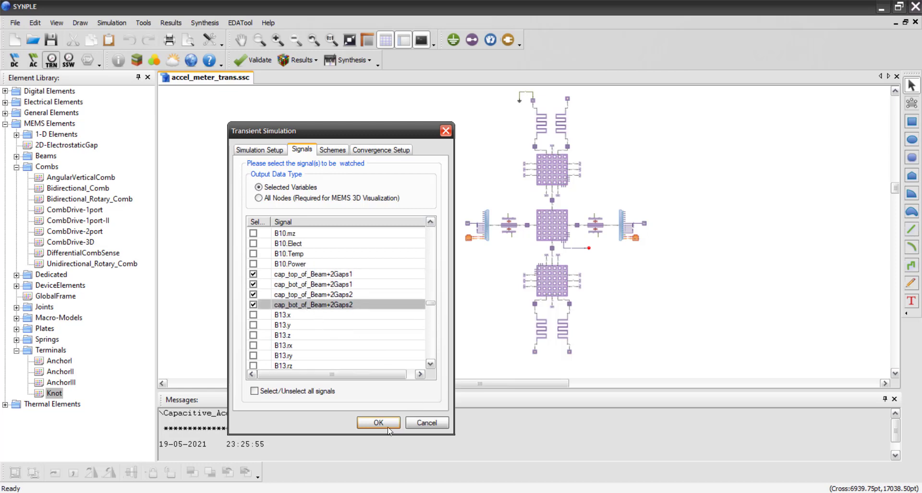
pyautogui.click(426, 424)
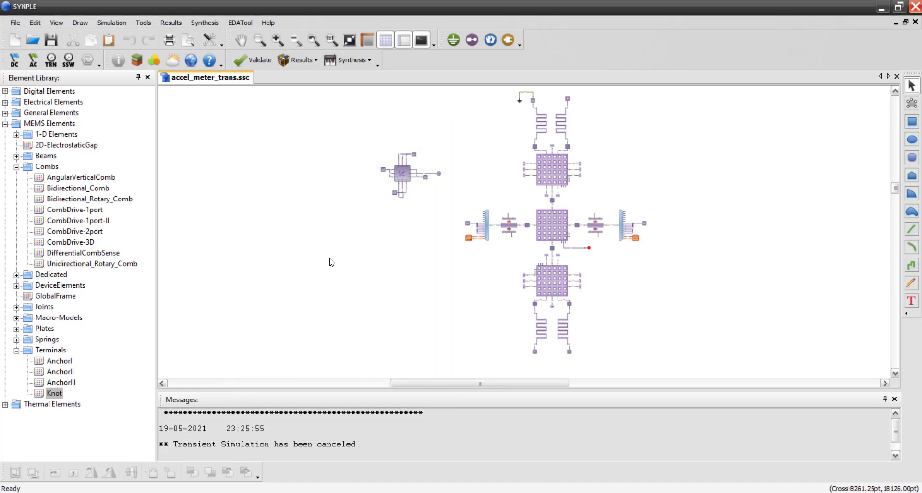
# Plot the transient cap_bot_of_Beam+2Gaps1 signal against time, examine the curve, and close the plot.
pyautogui.click(301, 61)
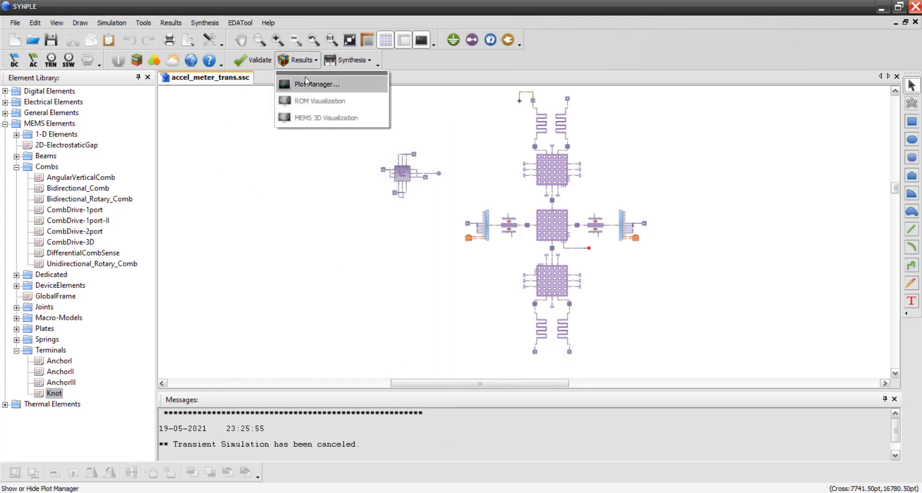
pyautogui.click(304, 78)
pyautogui.doubleClick(232, 218)
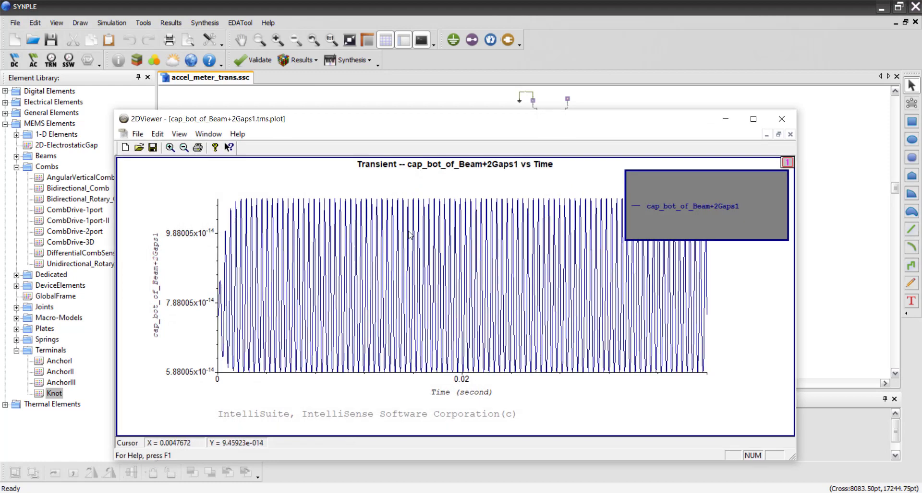
pyautogui.moveTo(492, 126); pyautogui.dragTo(494, 271)
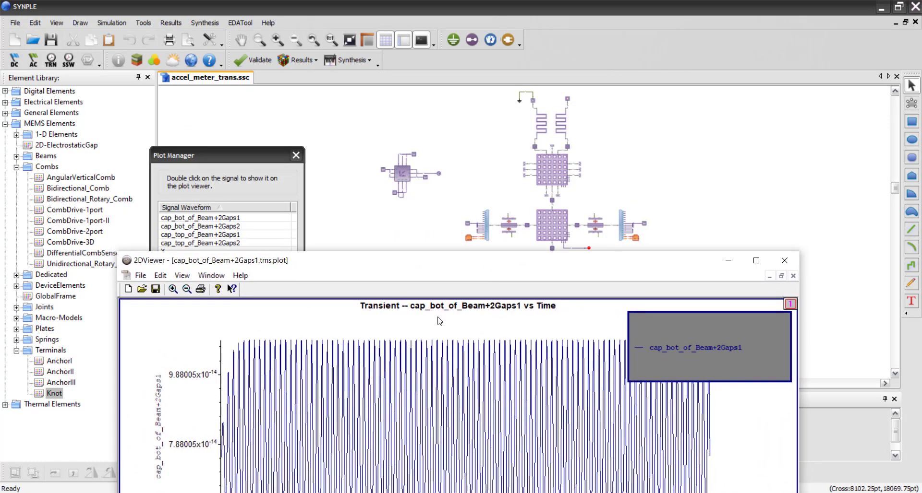
pyautogui.click(784, 261)
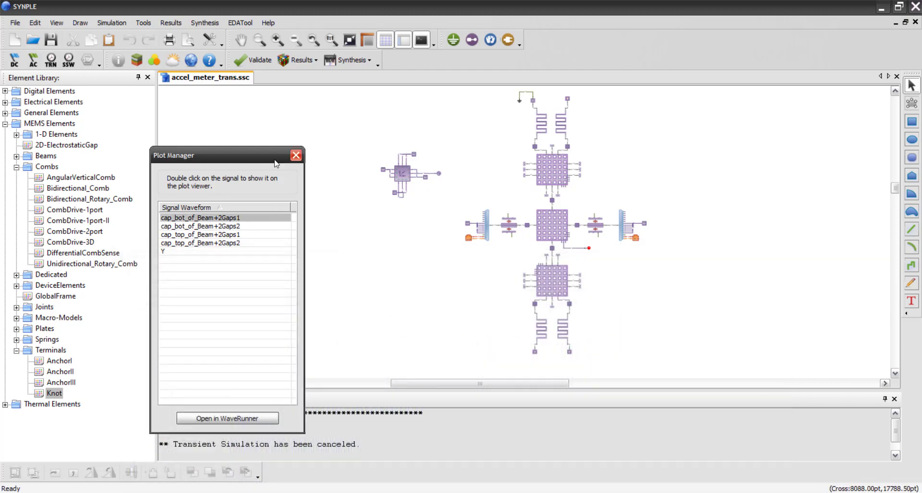
pyautogui.click(296, 155)
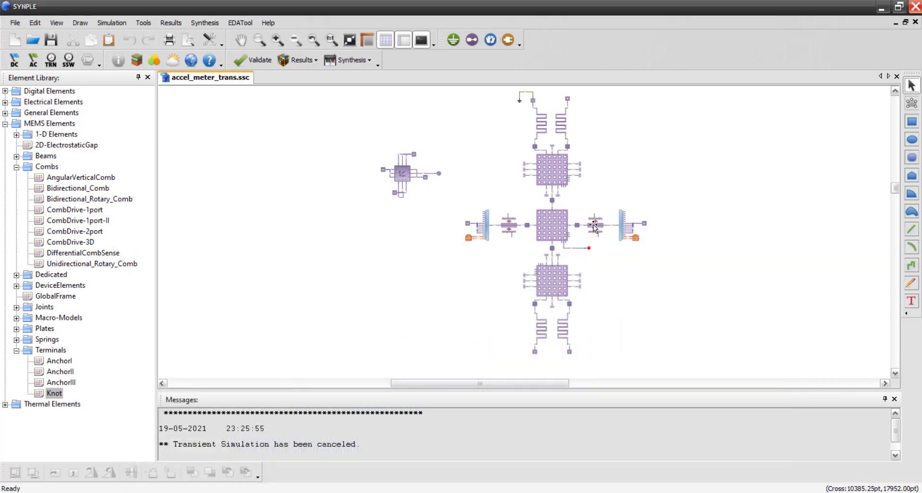
# Review the device parameters of the beam-and-gaps element on the right side of the central plate.
pyautogui.doubleClick(593, 225)
pyautogui.moveTo(486, 97); pyautogui.dragTo(276, 130)
pyautogui.click(359, 419)
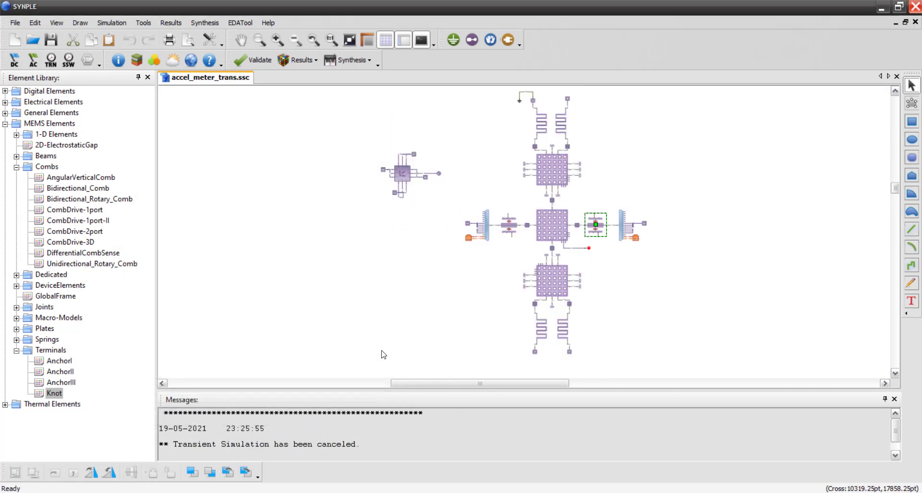
pyautogui.click(433, 305)
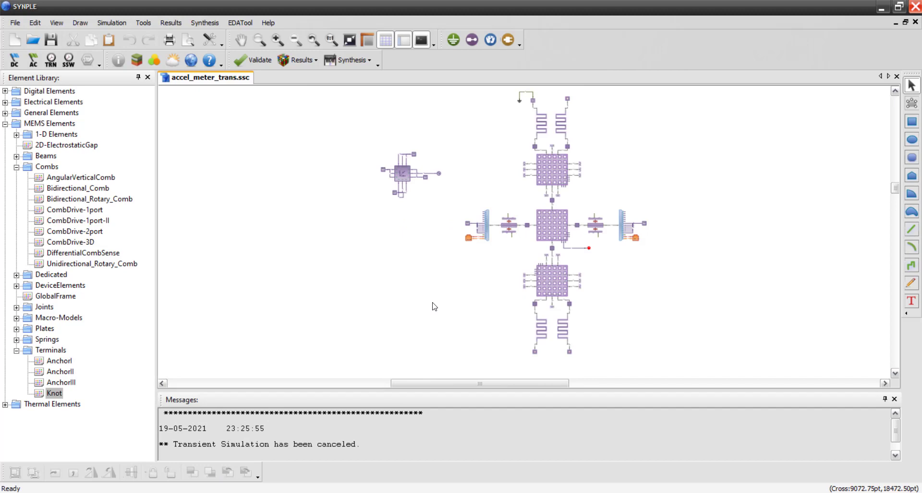
# Look over the list of transient signal waveforms and save the schematic.
pyautogui.click(298, 60)
pyautogui.click(300, 102)
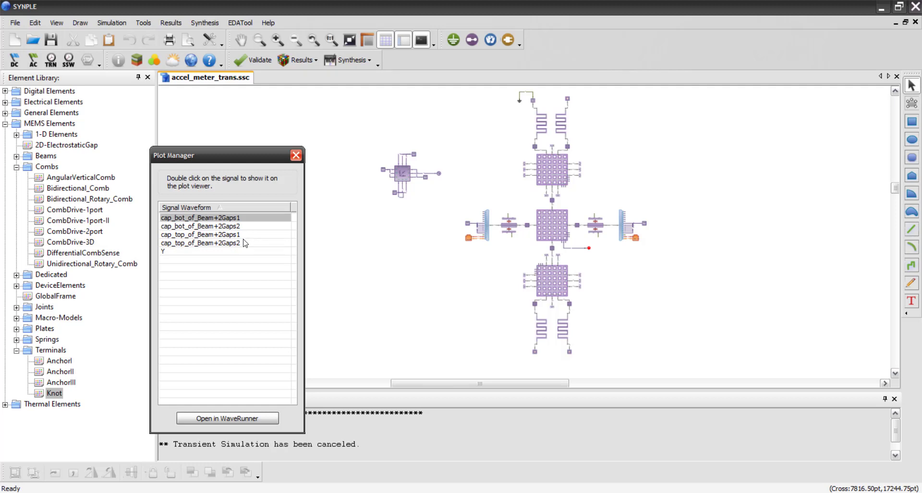
pyautogui.click(296, 156)
pyautogui.click(54, 44)
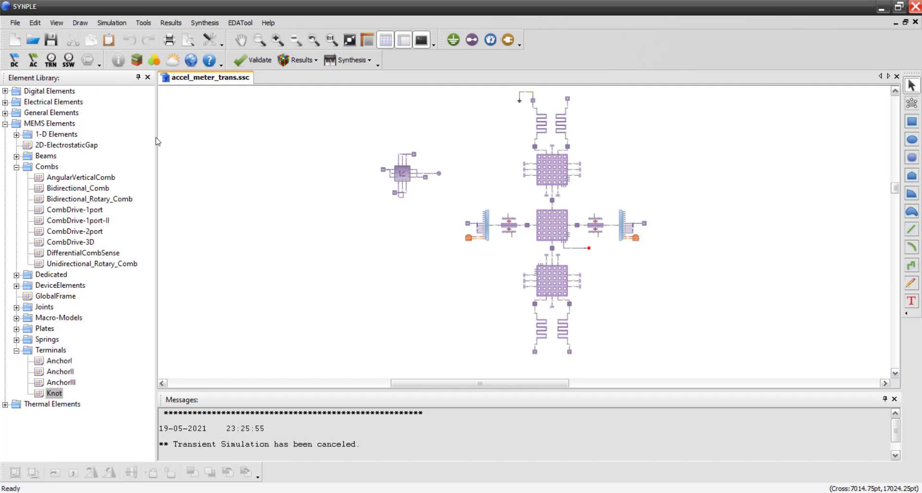
# Open the transient results in WaveRunner from the plot manager and maximize its window.
pyautogui.click(302, 60)
pyautogui.click(307, 79)
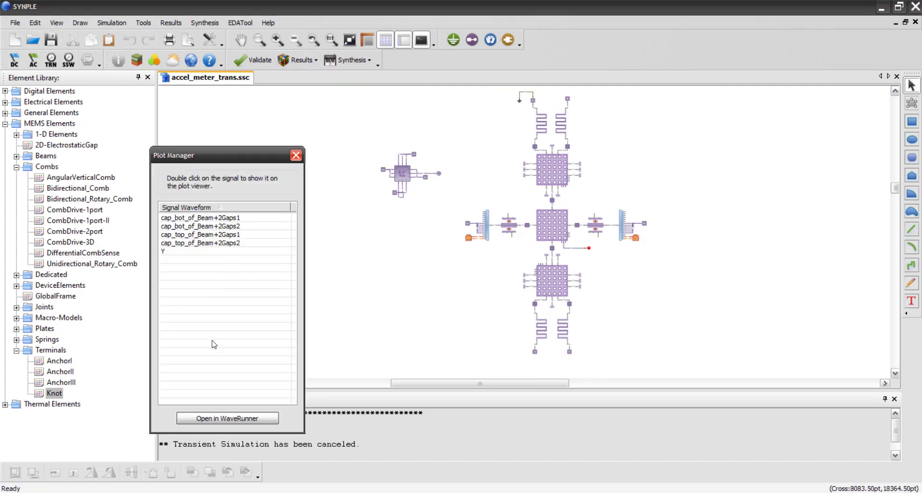
pyautogui.click(224, 419)
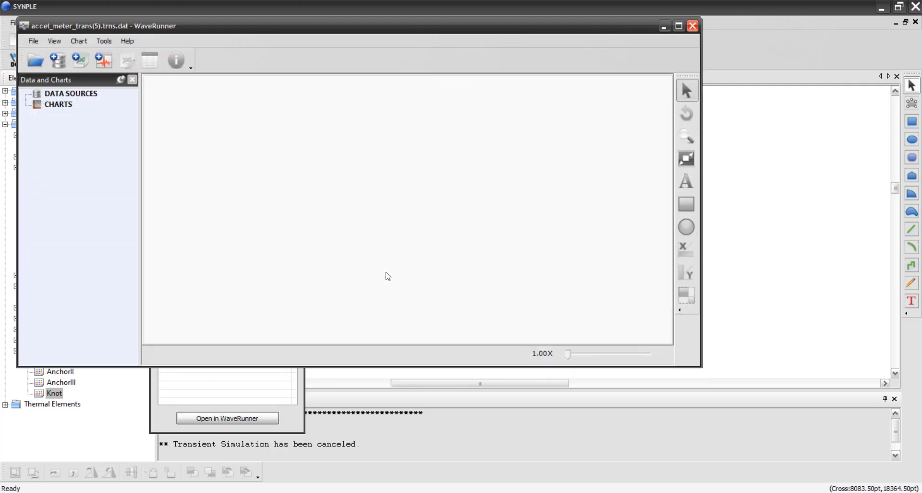
pyautogui.click(679, 27)
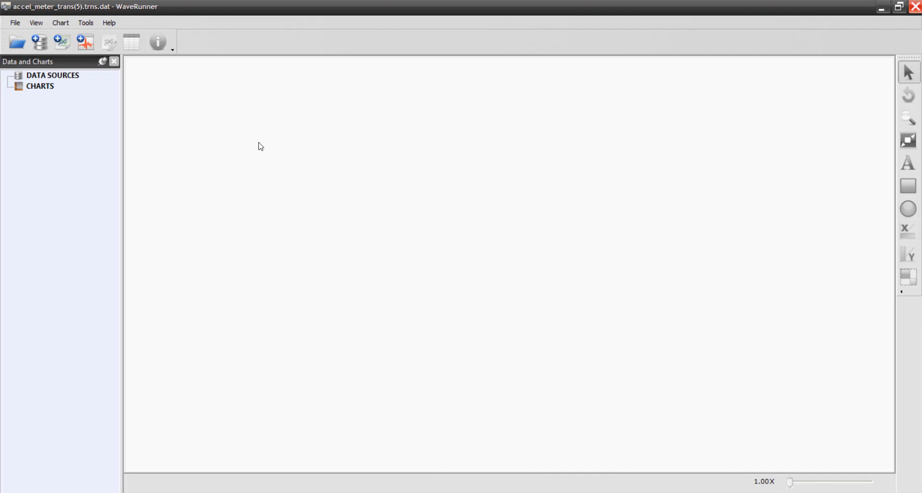
# Create a simple chart of cap_bot_of_Beam+2Gaps1 against Time with a linear scale and engineering units.
pyautogui.click(64, 47)
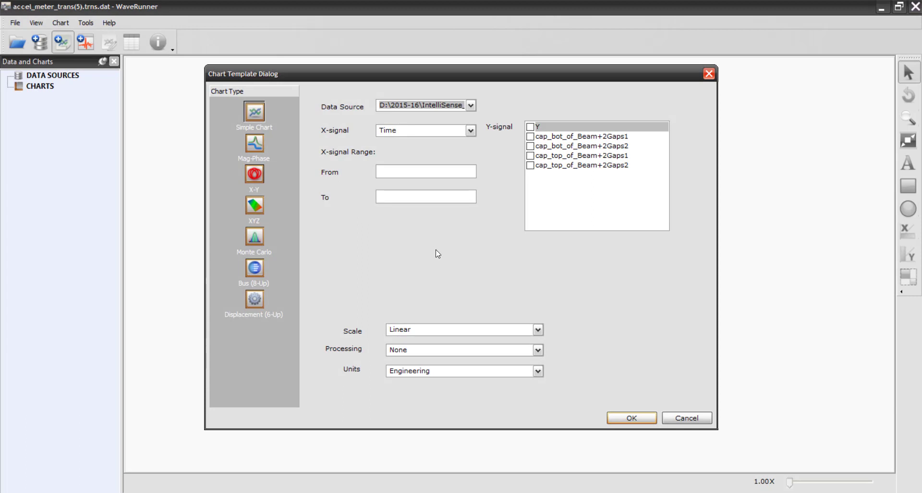
pyautogui.click(530, 138)
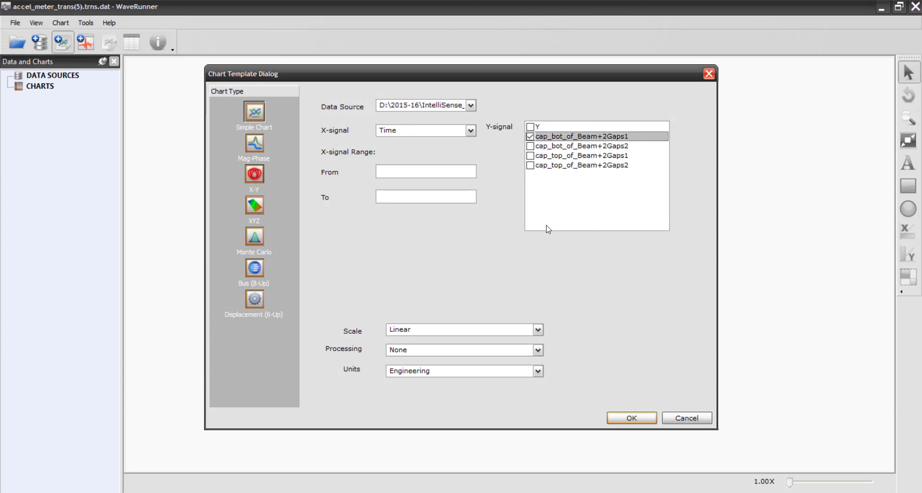
pyautogui.click(629, 420)
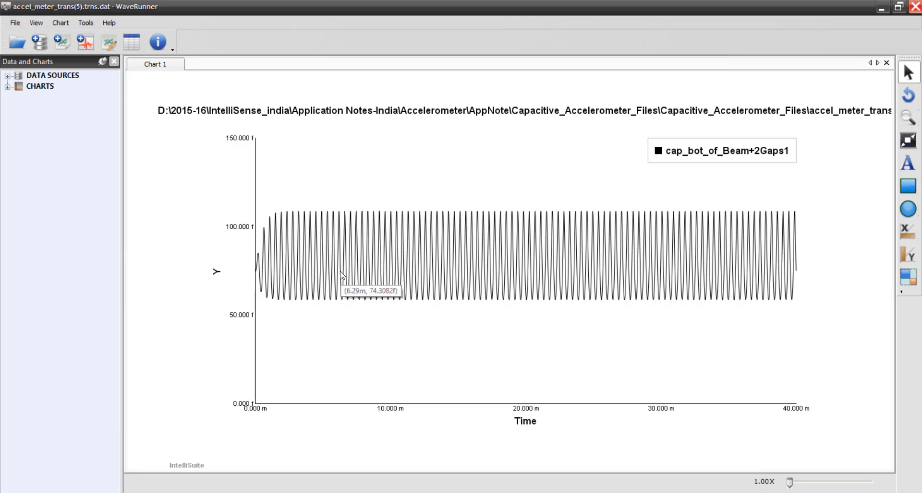
# Start adding a new calculated signal, use Time for x, and check the signals available for y.
pyautogui.click(92, 46)
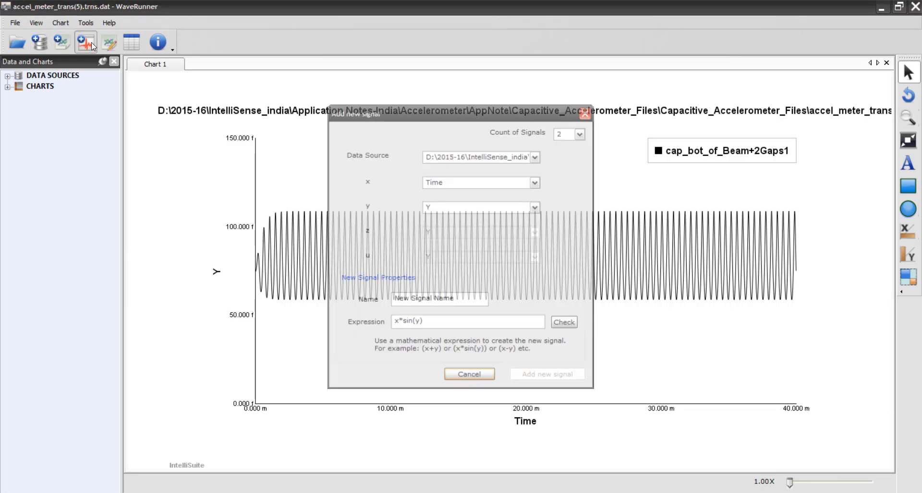
pyautogui.moveTo(492, 116); pyautogui.dragTo(245, 116)
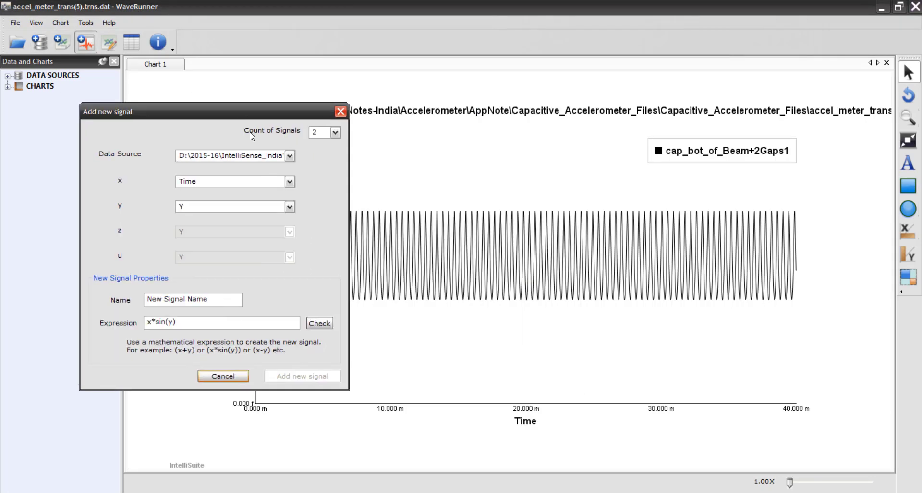
pyautogui.click(290, 181)
pyautogui.click(289, 192)
pyautogui.click(289, 207)
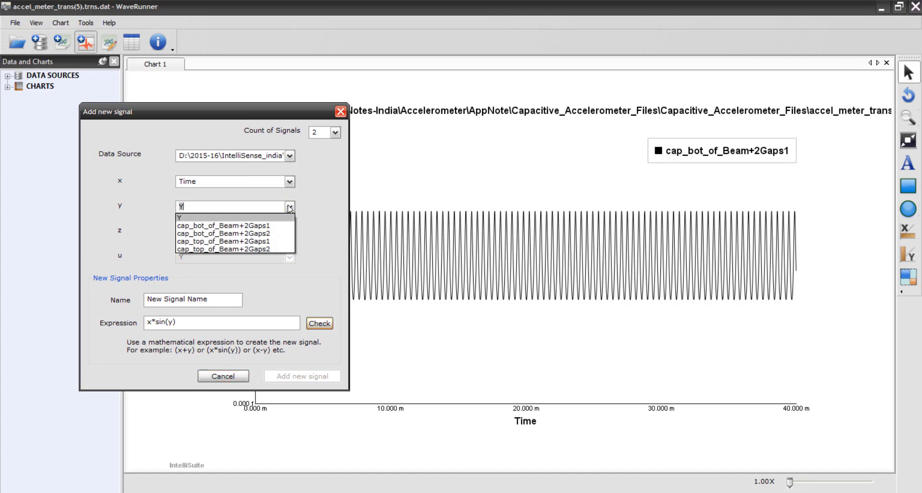
pyautogui.click(313, 206)
# Set the signal count to 3, assigning cap_bot_of_Beam+2Gaps1 to y and cap_bot_of_Beam+2Gaps2 to z.
pyautogui.click(335, 133)
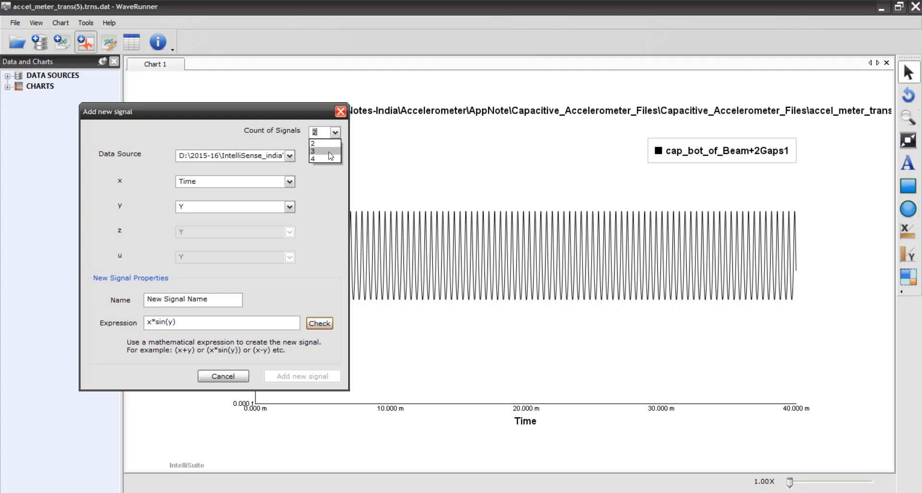
pyautogui.click(326, 150)
pyautogui.click(291, 209)
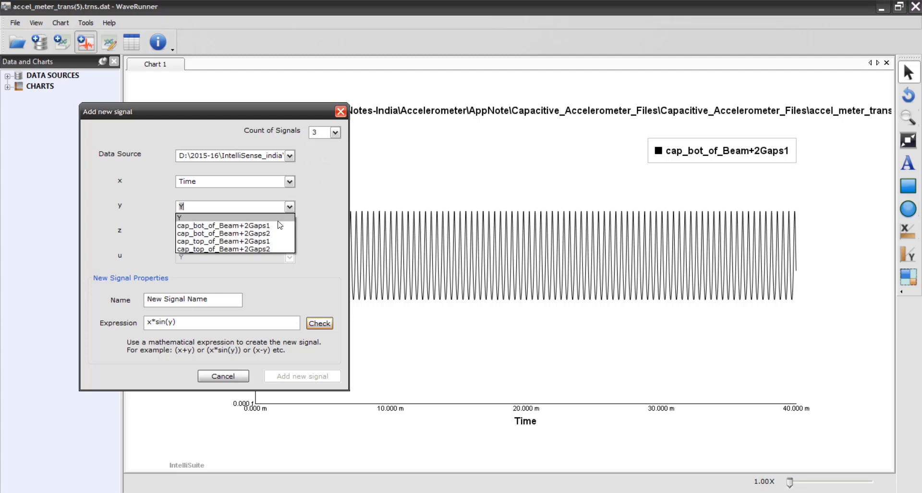
pyautogui.click(281, 224)
pyautogui.click(289, 234)
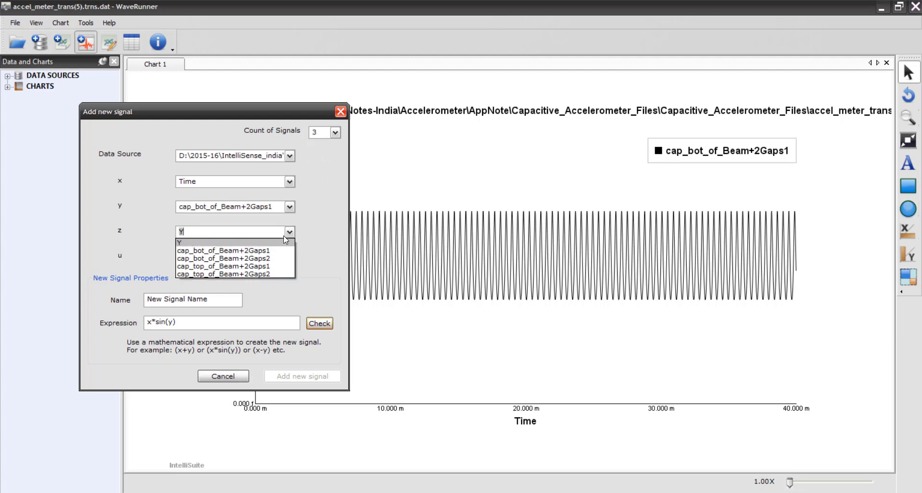
pyautogui.click(278, 259)
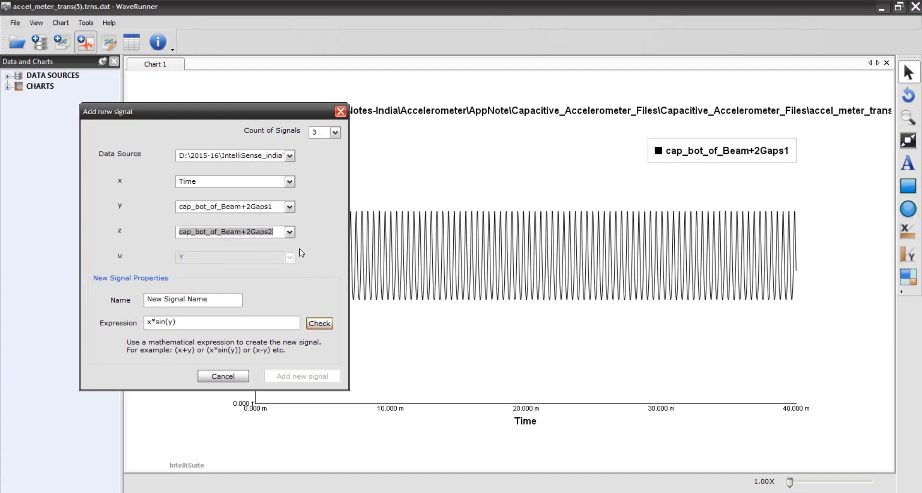
# Name the new signal Bottom Cap, define it with the expression y+z, validate the expression and add the signal.
pyautogui.moveTo(220, 302); pyautogui.dragTo(81, 309)
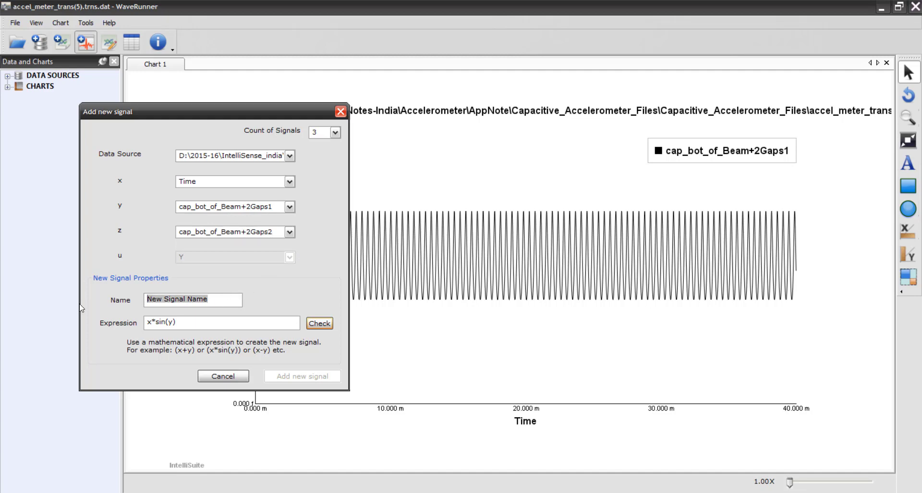
pyautogui.write('B')
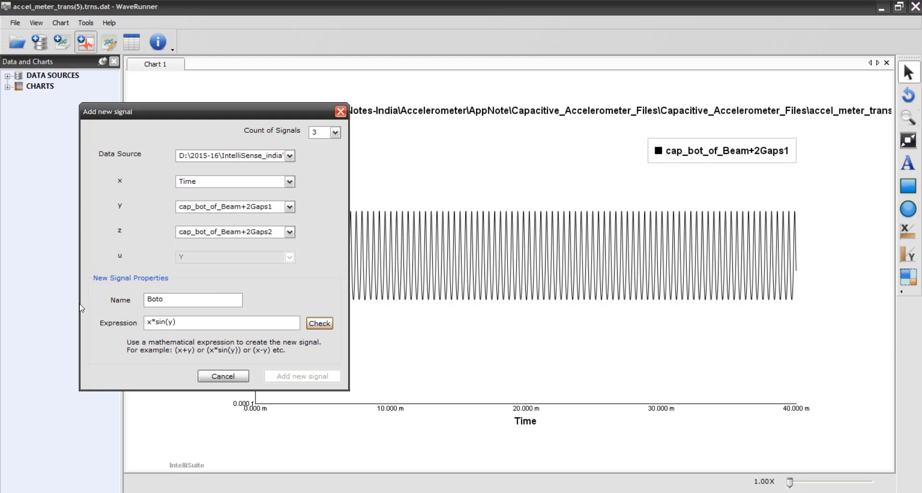
pyautogui.write('ottom Cap')
pyautogui.press('Tab')
pyautogui.write('y')
pyautogui.click(325, 328)
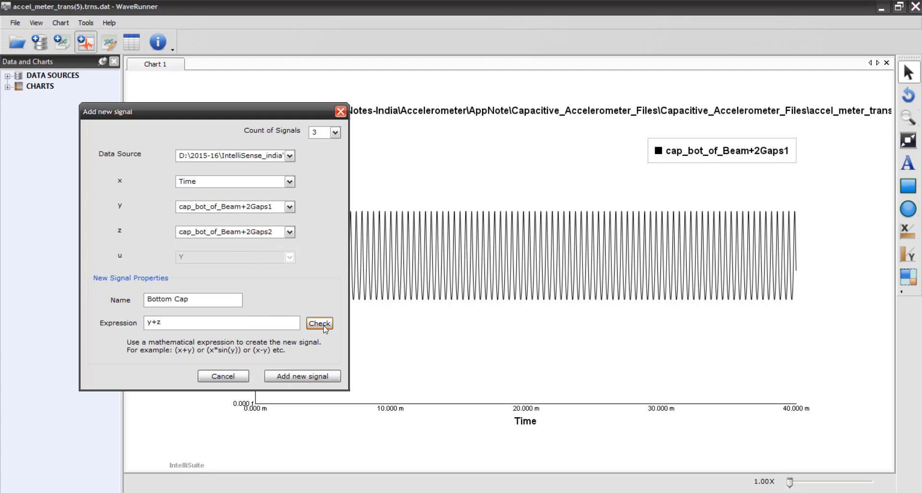
pyautogui.click(308, 378)
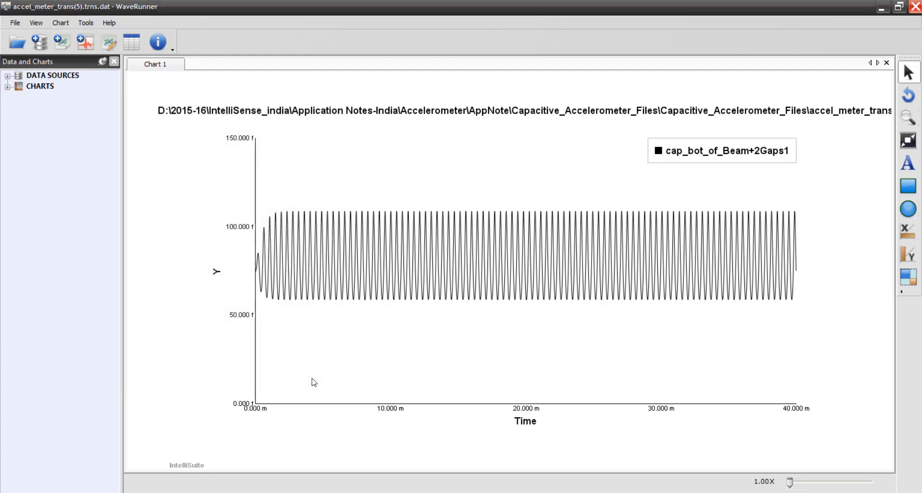
# Start another calculated signal with a count of 3, assigning cap_top_of_Beam+2Gaps1 to y and cap_top_of_Beam+2Gaps2 to z.
pyautogui.click(86, 43)
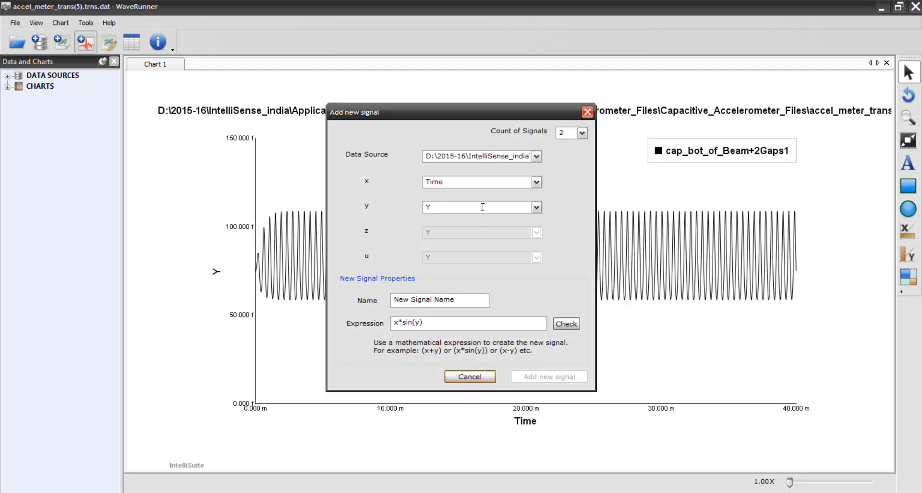
pyautogui.click(528, 210)
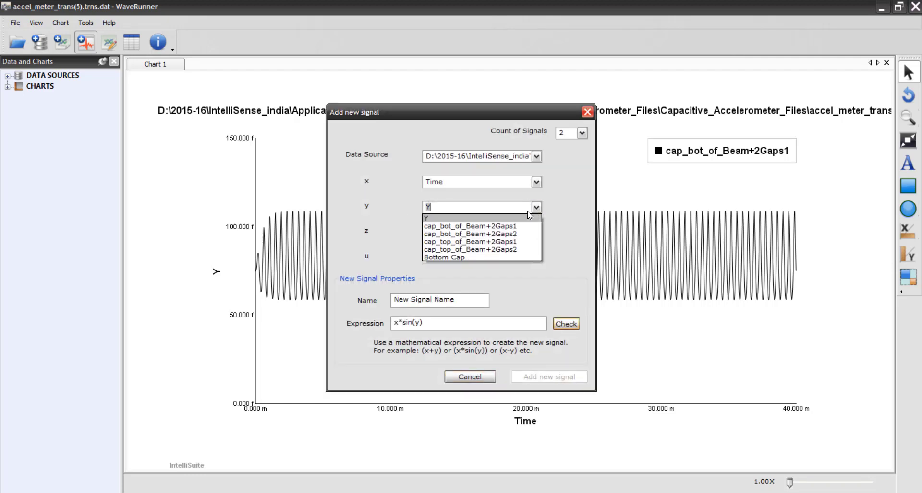
pyautogui.click(496, 243)
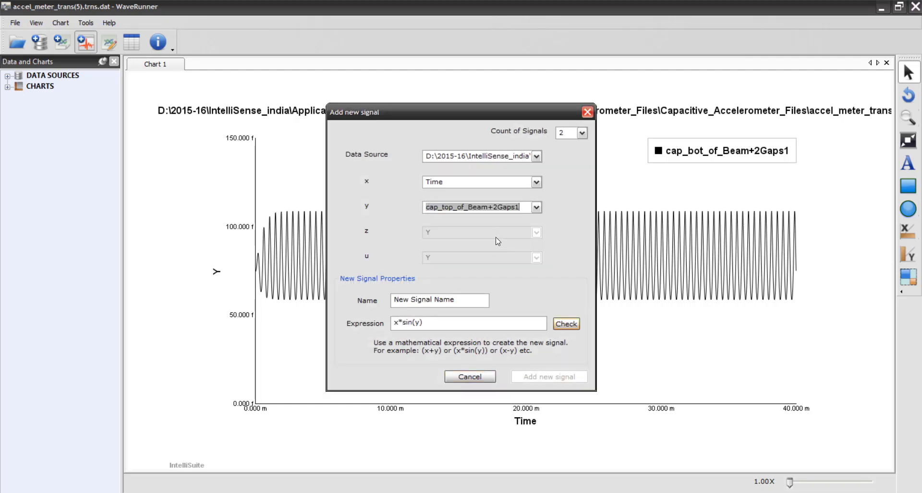
pyautogui.click(582, 133)
pyautogui.click(571, 152)
pyautogui.click(535, 233)
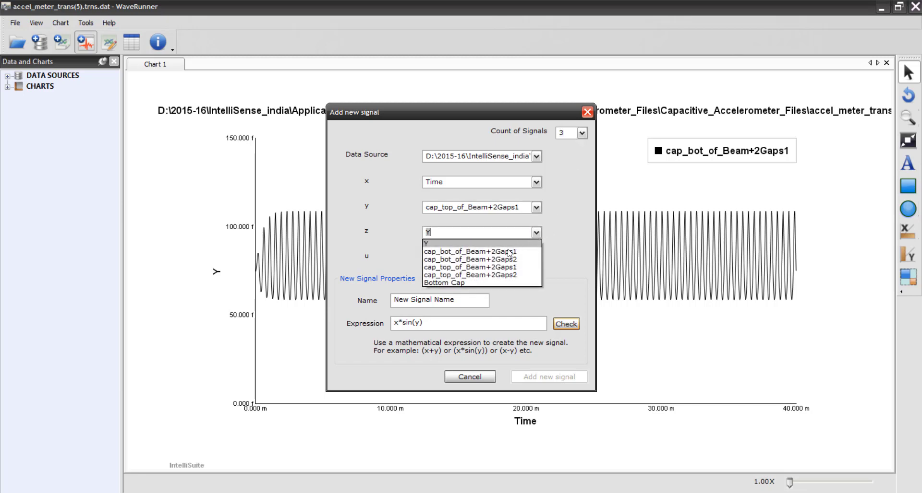
pyautogui.click(484, 275)
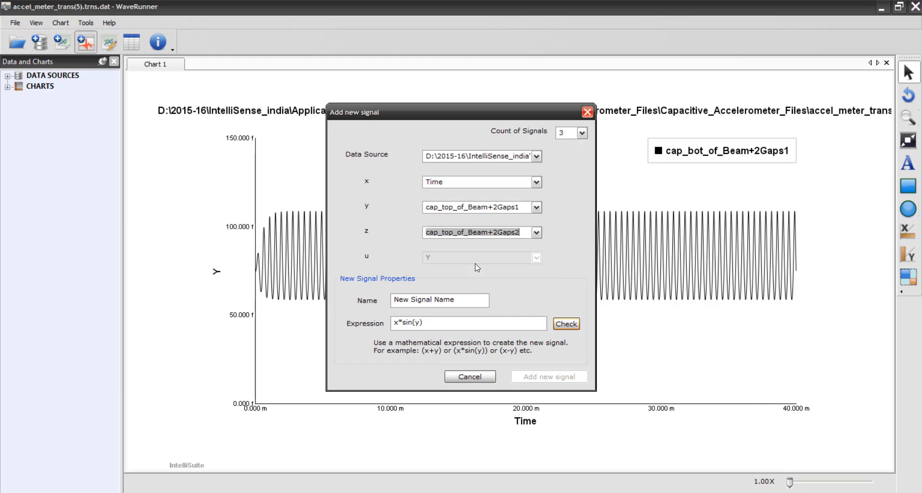
# Name this signal Top, set its expression to y+z, validate the expression and add the signal.
pyautogui.moveTo(458, 301); pyautogui.dragTo(334, 292)
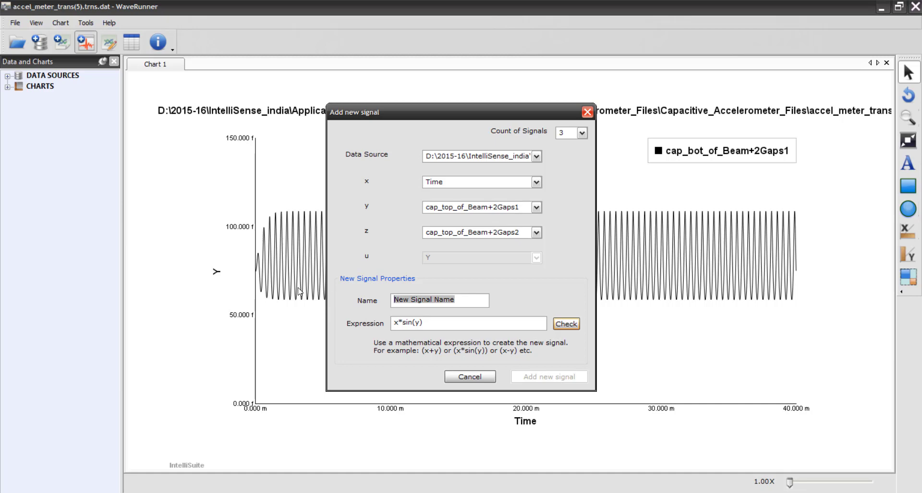
pyautogui.write('Top')
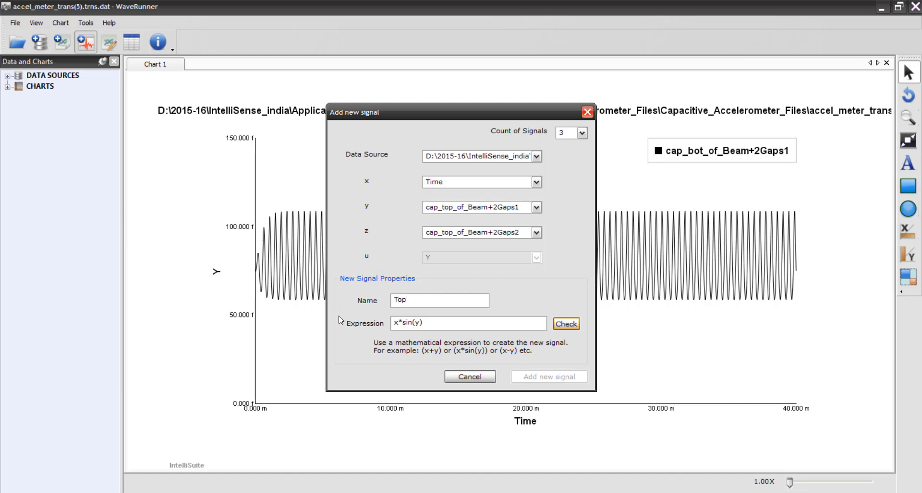
pyautogui.press('Tab')
pyautogui.write('y')
pyautogui.click(571, 324)
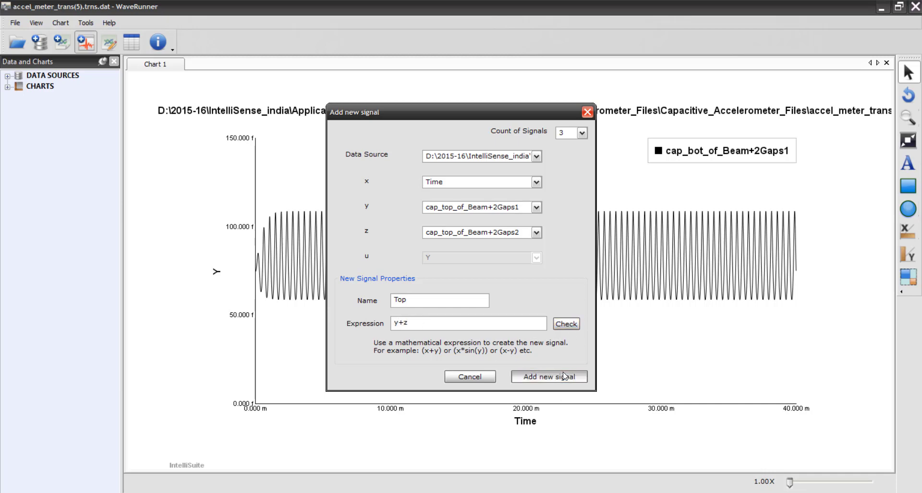
pyautogui.click(563, 377)
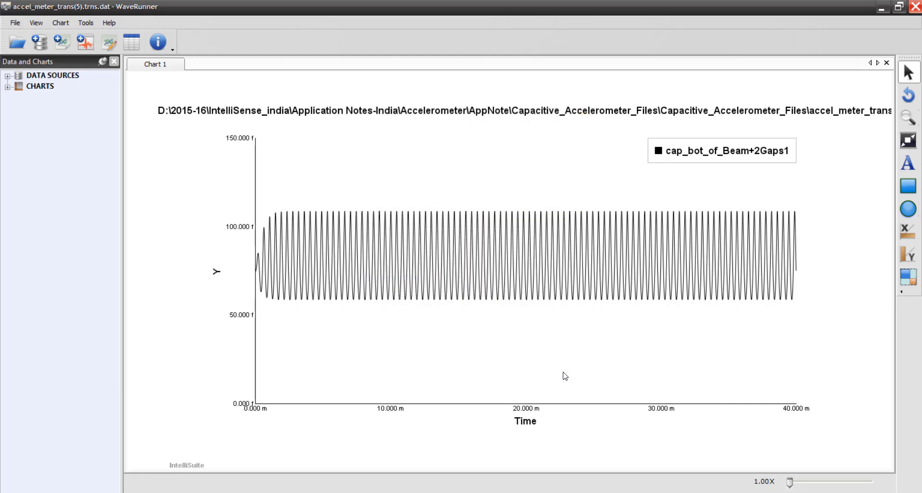
# Start a third calculated signal with a count of 3, assigning Bottom Cap to y and Top to z.
pyautogui.click(90, 40)
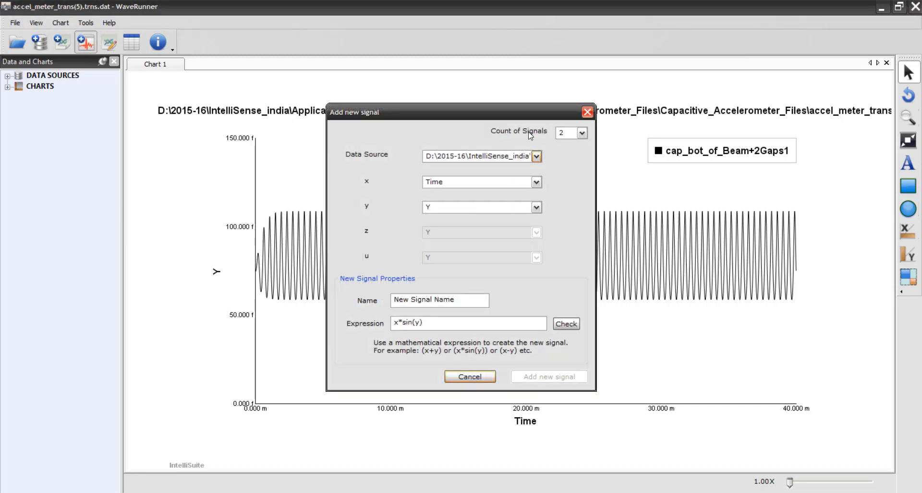
pyautogui.moveTo(519, 118); pyautogui.dragTo(313, 95)
pyautogui.click(377, 110)
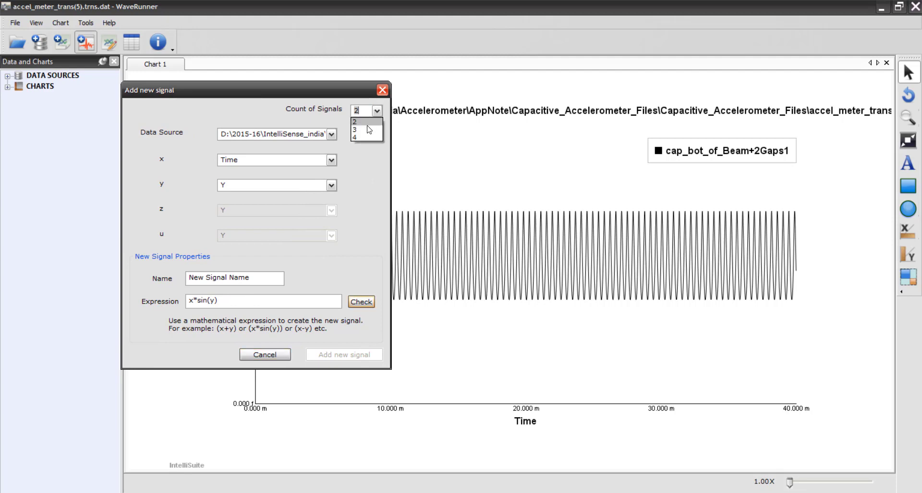
pyautogui.click(366, 132)
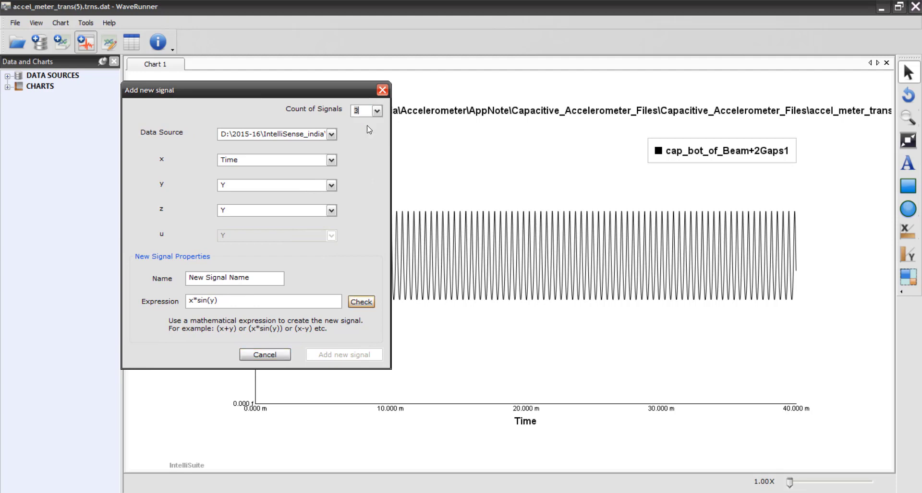
pyautogui.click(330, 187)
pyautogui.click(282, 237)
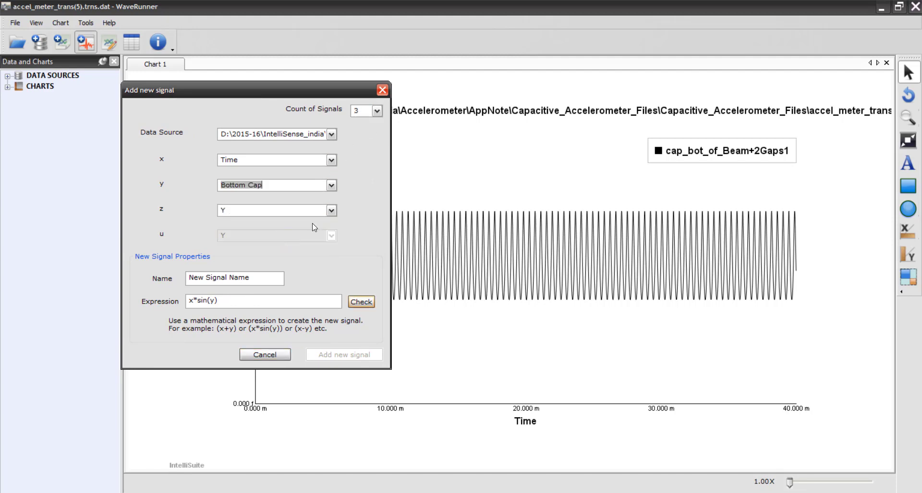
pyautogui.click(331, 210)
pyautogui.click(250, 268)
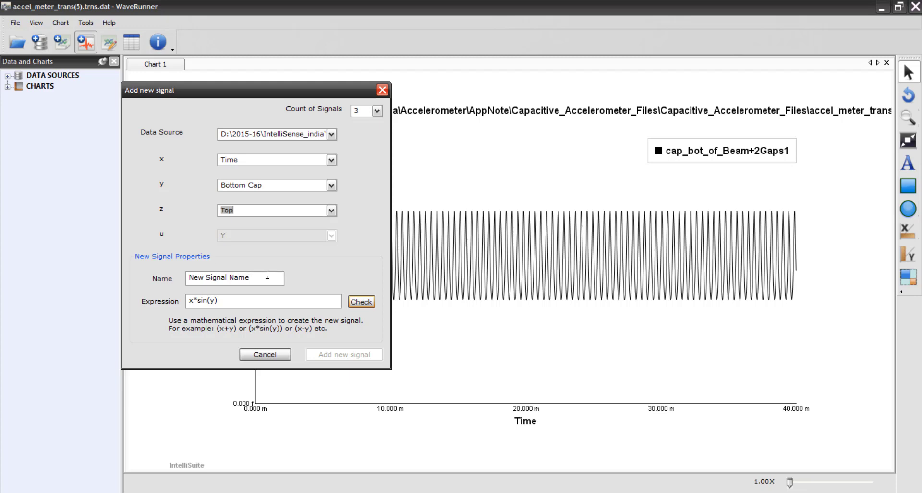
# Name the combined signal Top Cap, set its expression to y+z, validate the expression and add the signal.
pyautogui.press('Tab')
pyautogui.write('Top Cap')
pyautogui.press('Tab')
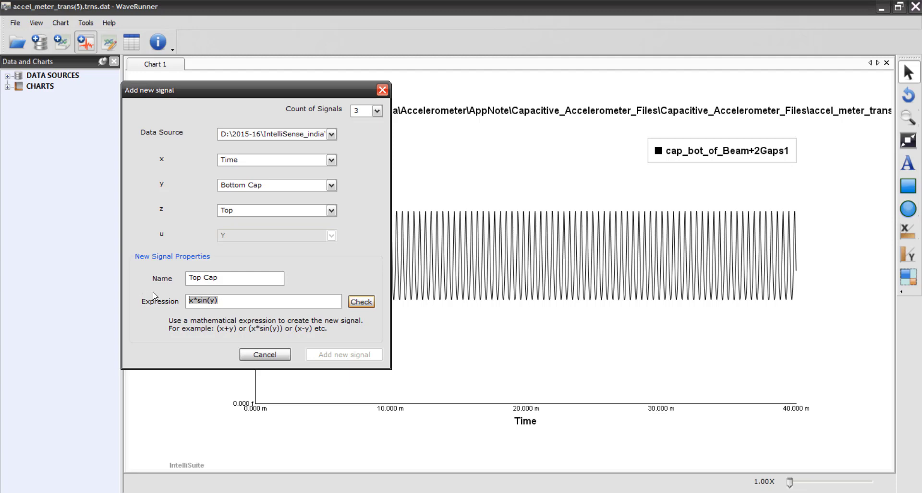
pyautogui.write('y+z')
pyautogui.click(361, 302)
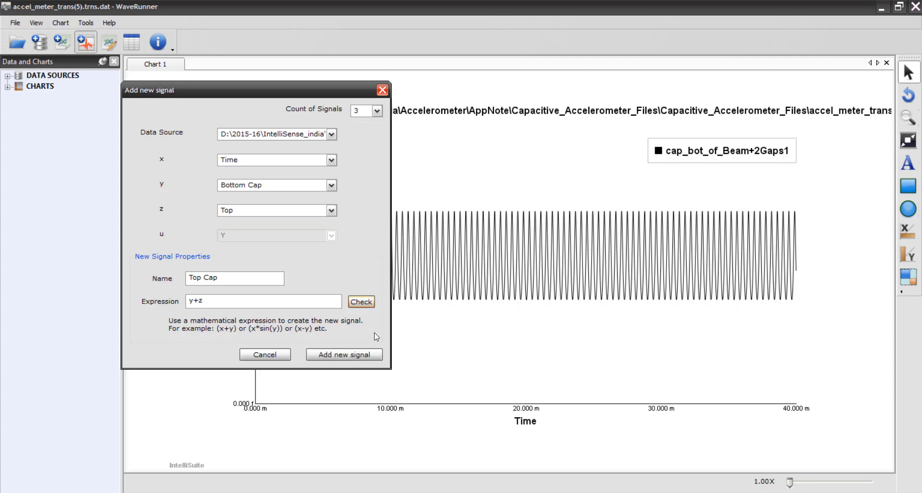
pyautogui.click(355, 354)
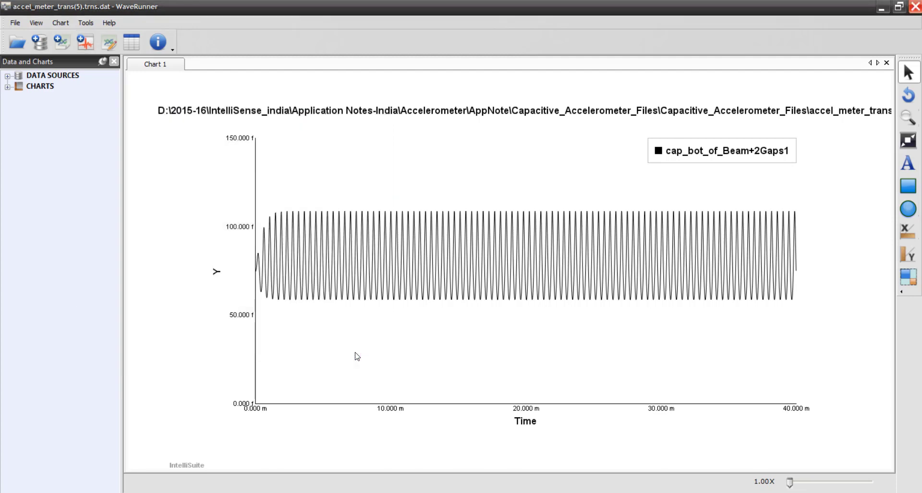
pyautogui.click(65, 51)
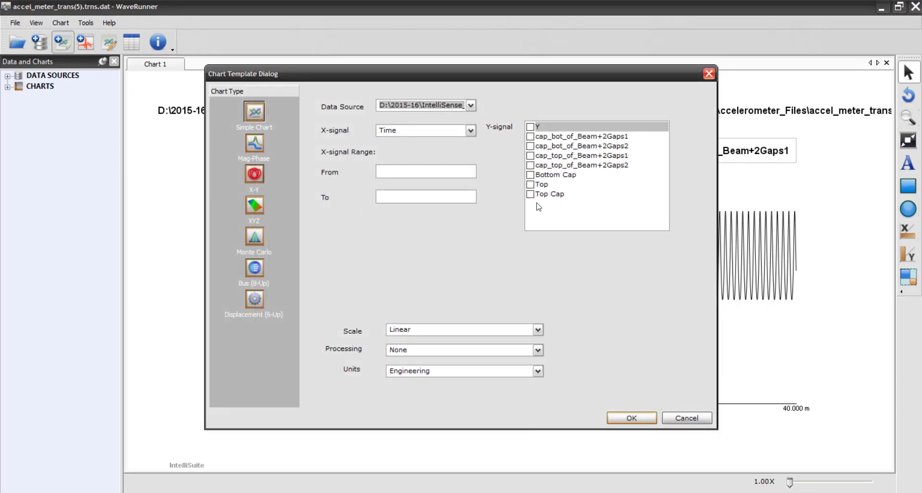
pyautogui.click(536, 195)
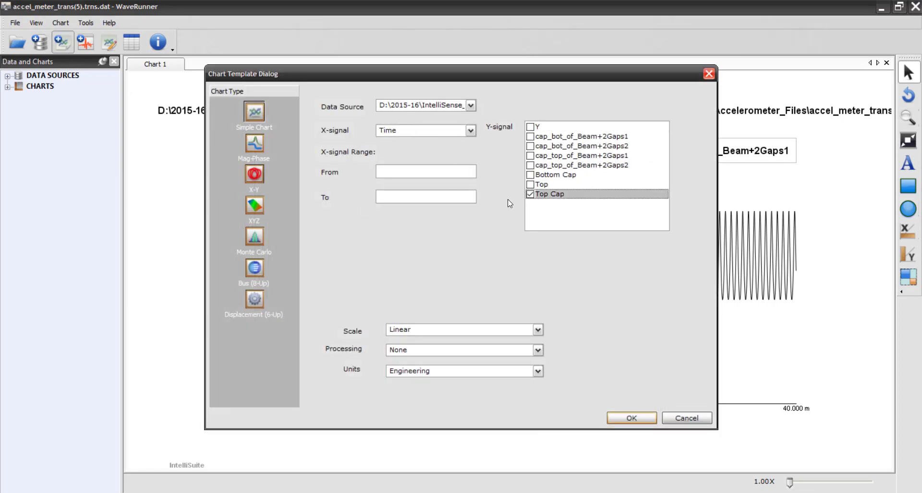
pyautogui.click(531, 185)
pyautogui.click(531, 176)
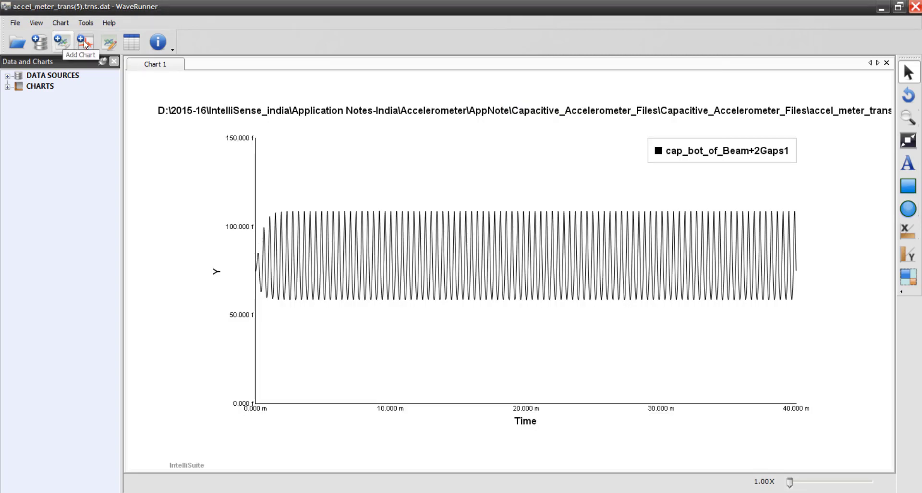
# Create a simple linear chart of Top Cap against Time in engineering units and magnify its waveform between about 6 and 10 ms.
pyautogui.click(62, 42)
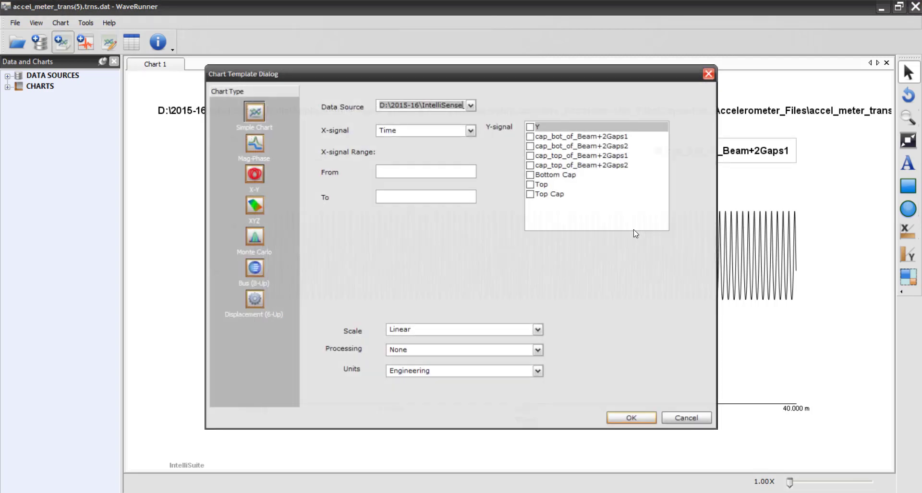
pyautogui.click(531, 194)
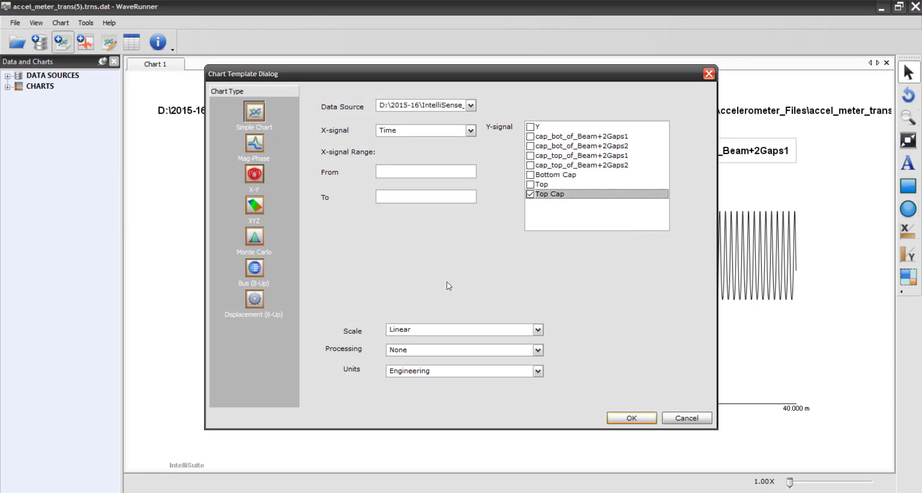
pyautogui.click(631, 418)
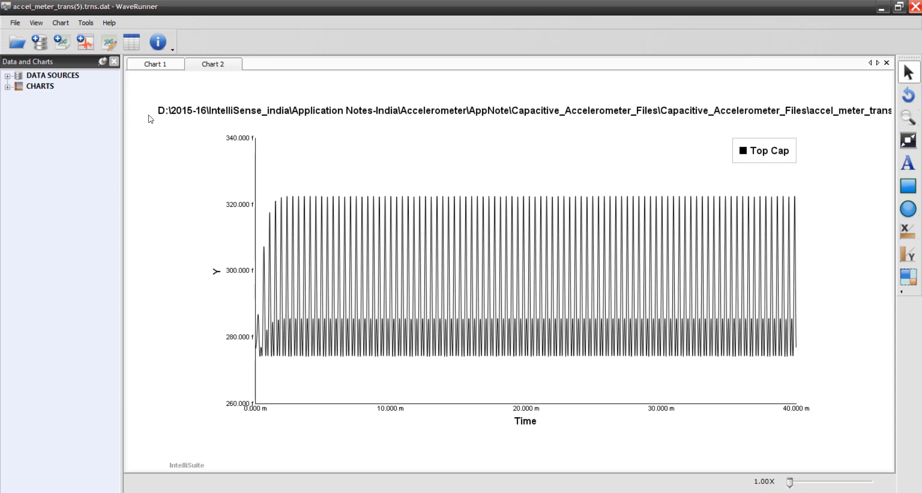
pyautogui.click(908, 117)
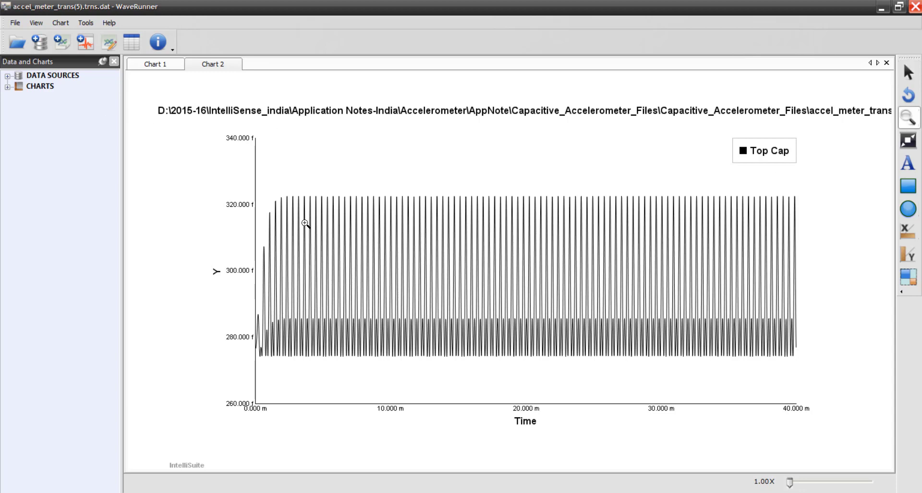
pyautogui.moveTo(335, 189); pyautogui.dragTo(393, 374)
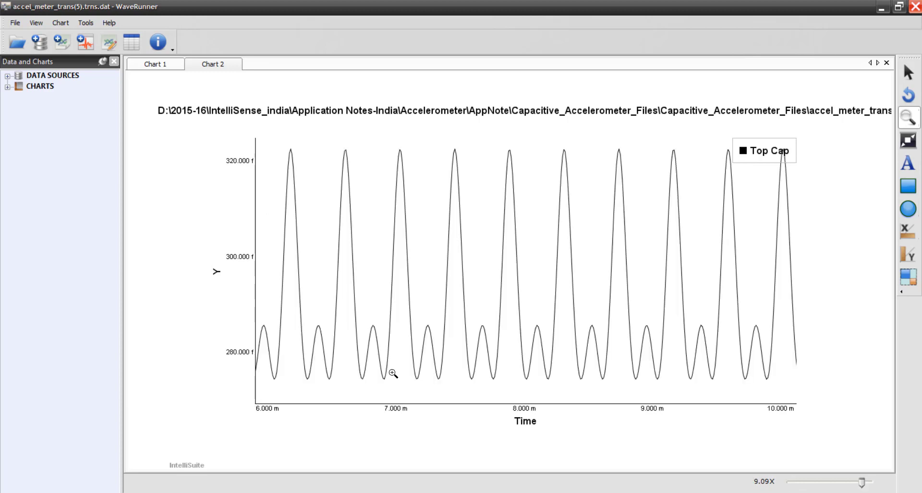